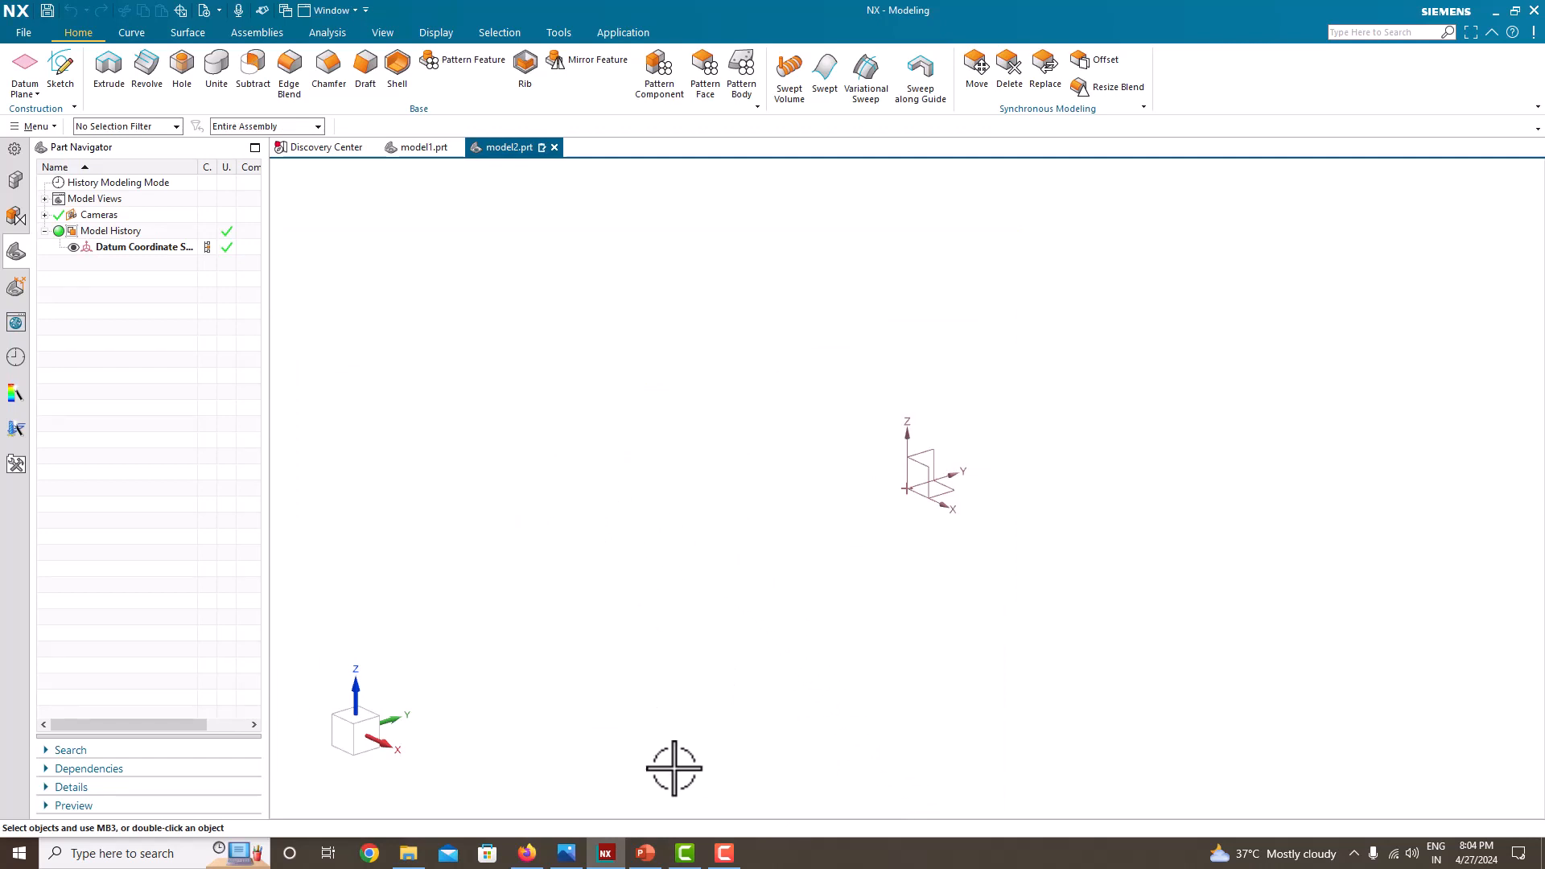
Place the reference drawing and the NX modeling window side by side.
click(574, 849)
click(580, 598)
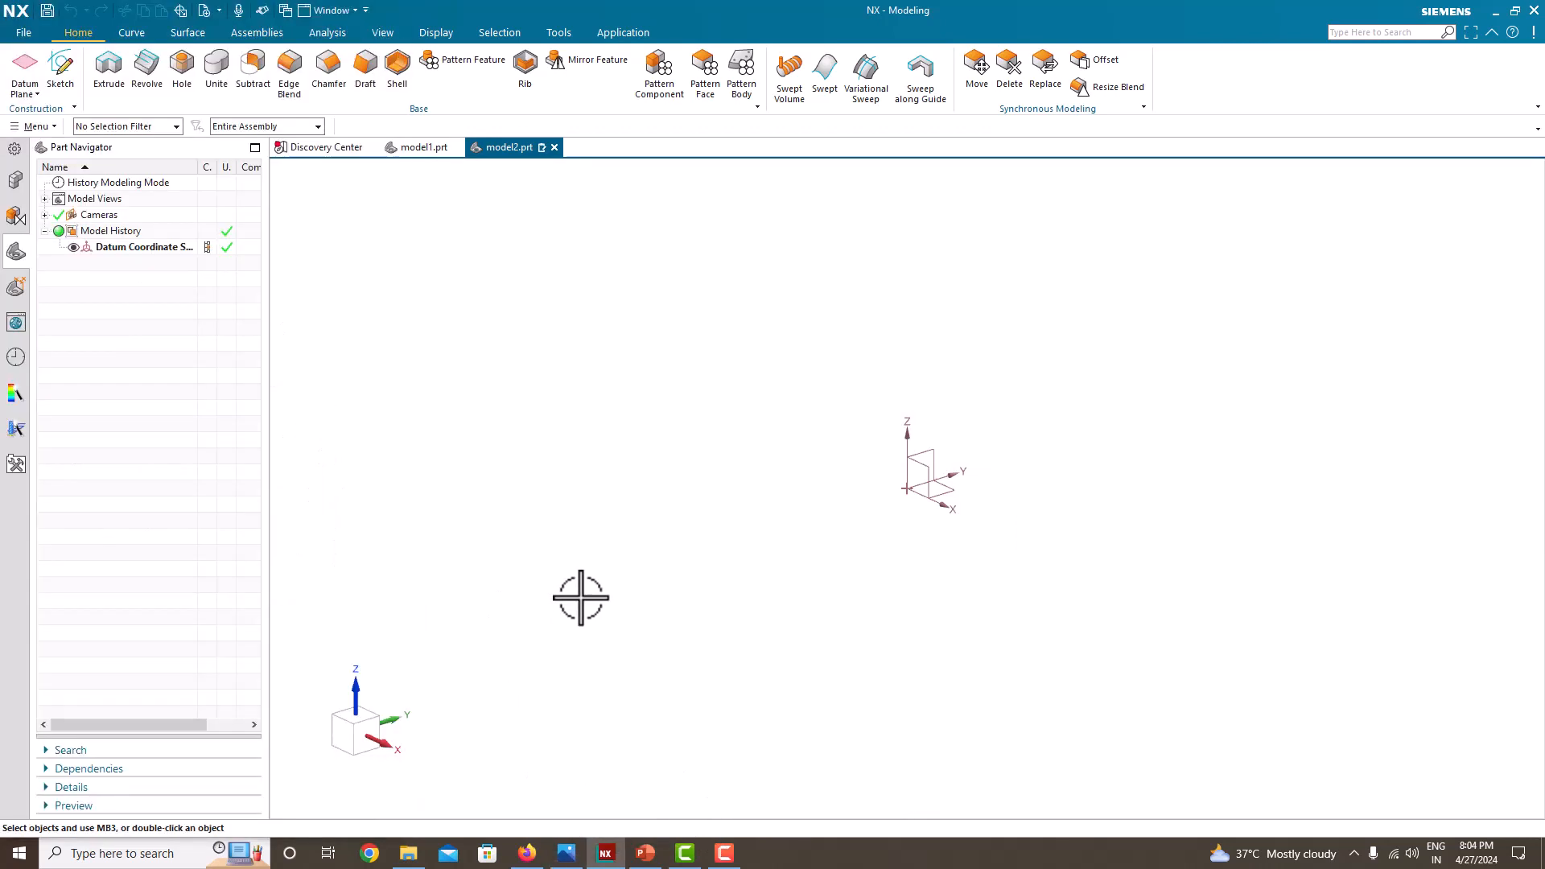
key(super+Right)
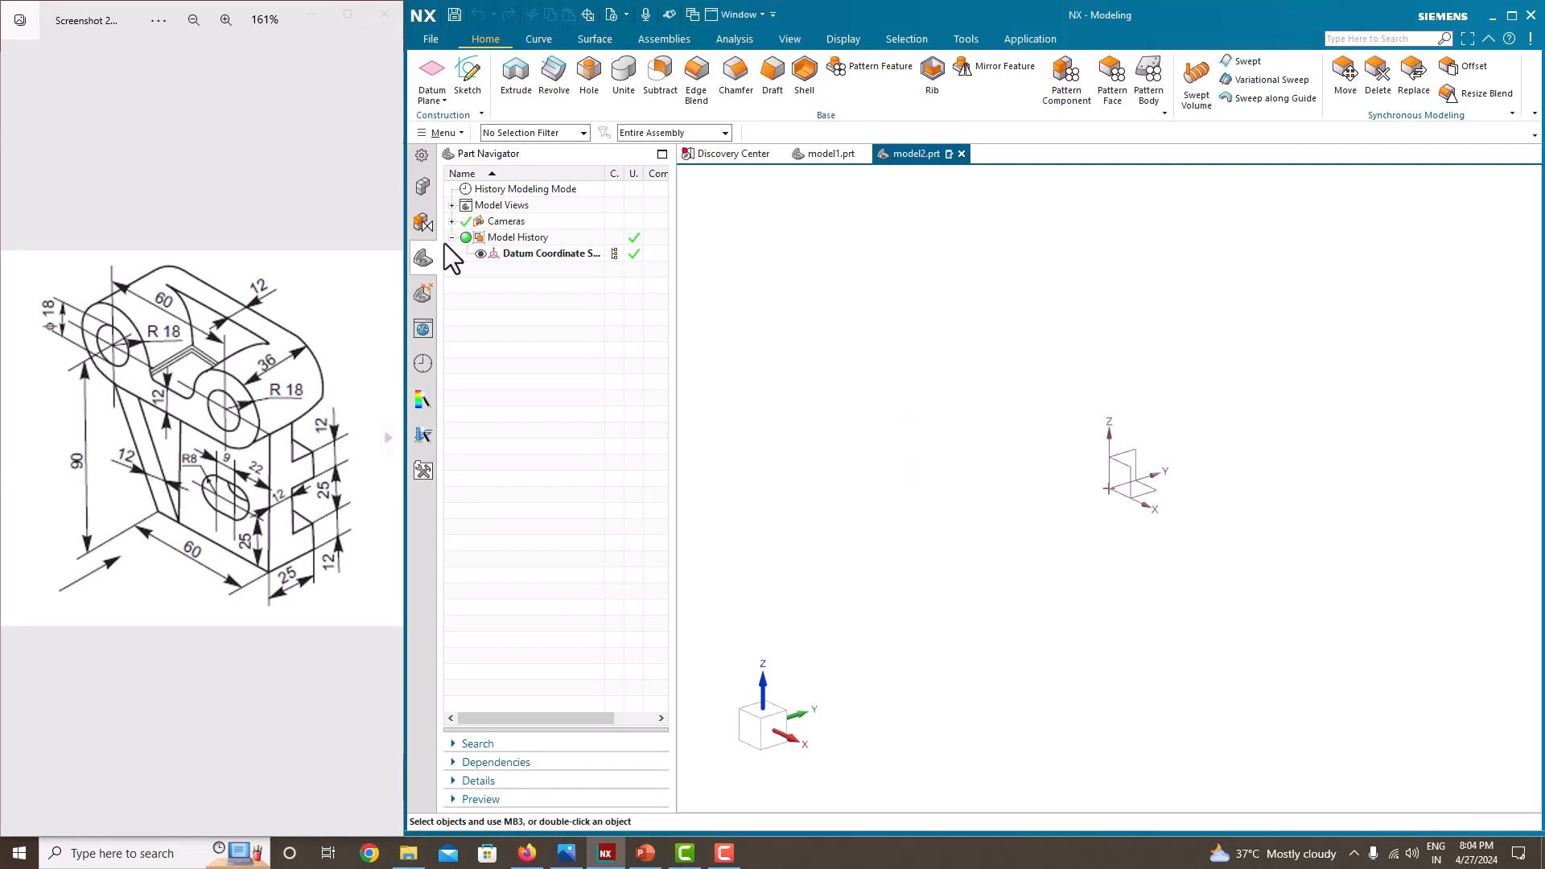
Create a new sketch on the Front plane.
click(462, 84)
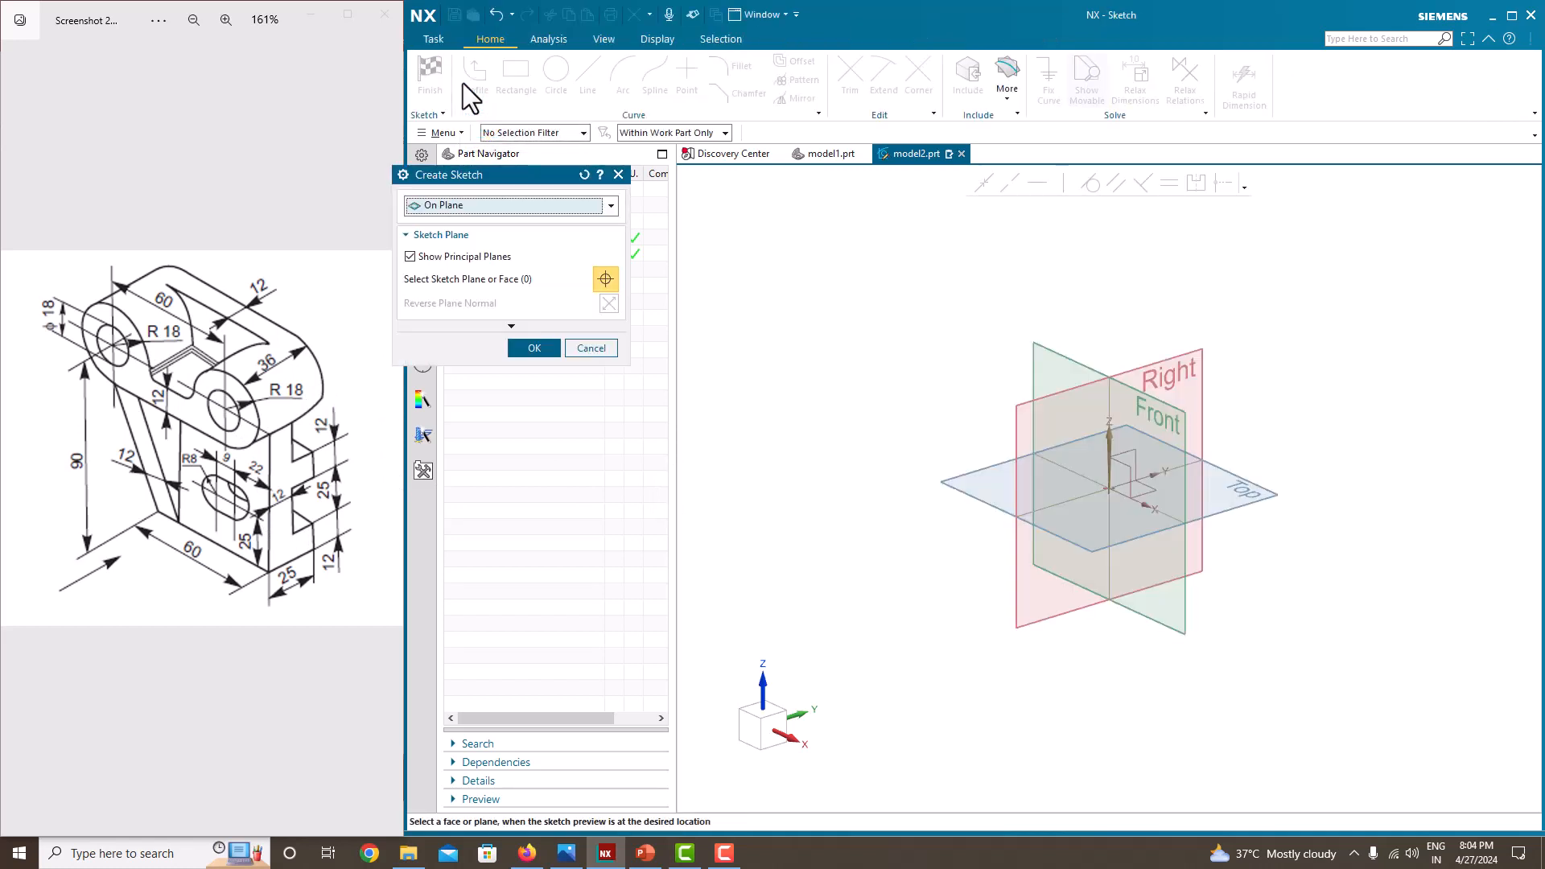
click(1164, 403)
click(531, 349)
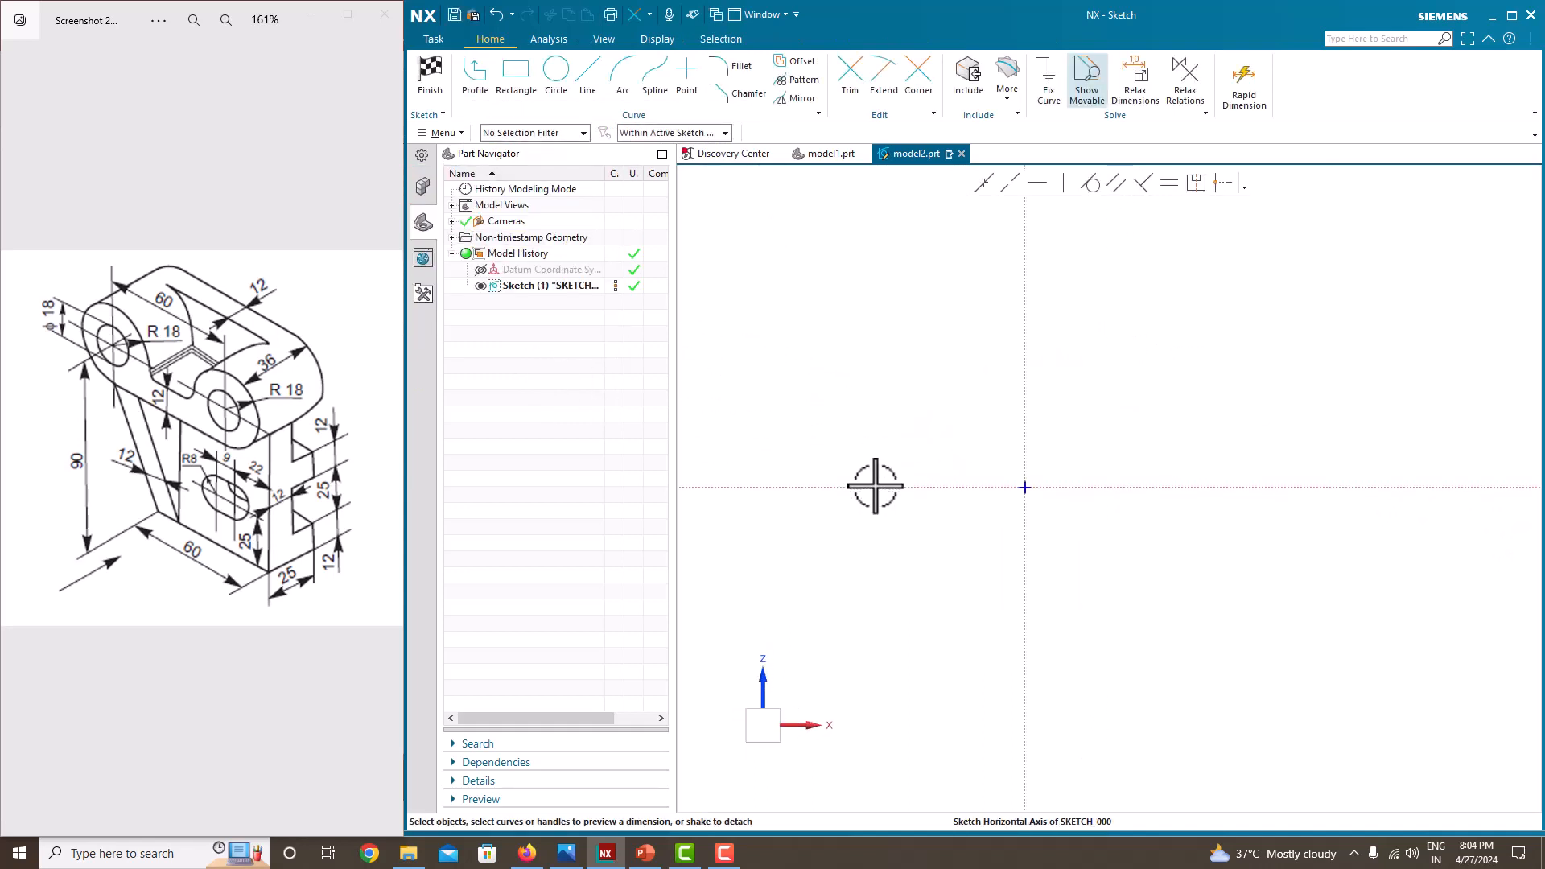
Sketch a circle about 213 mm in diameter, centred on the horizontal sketch axis on the negative X side of the origin.
click(554, 88)
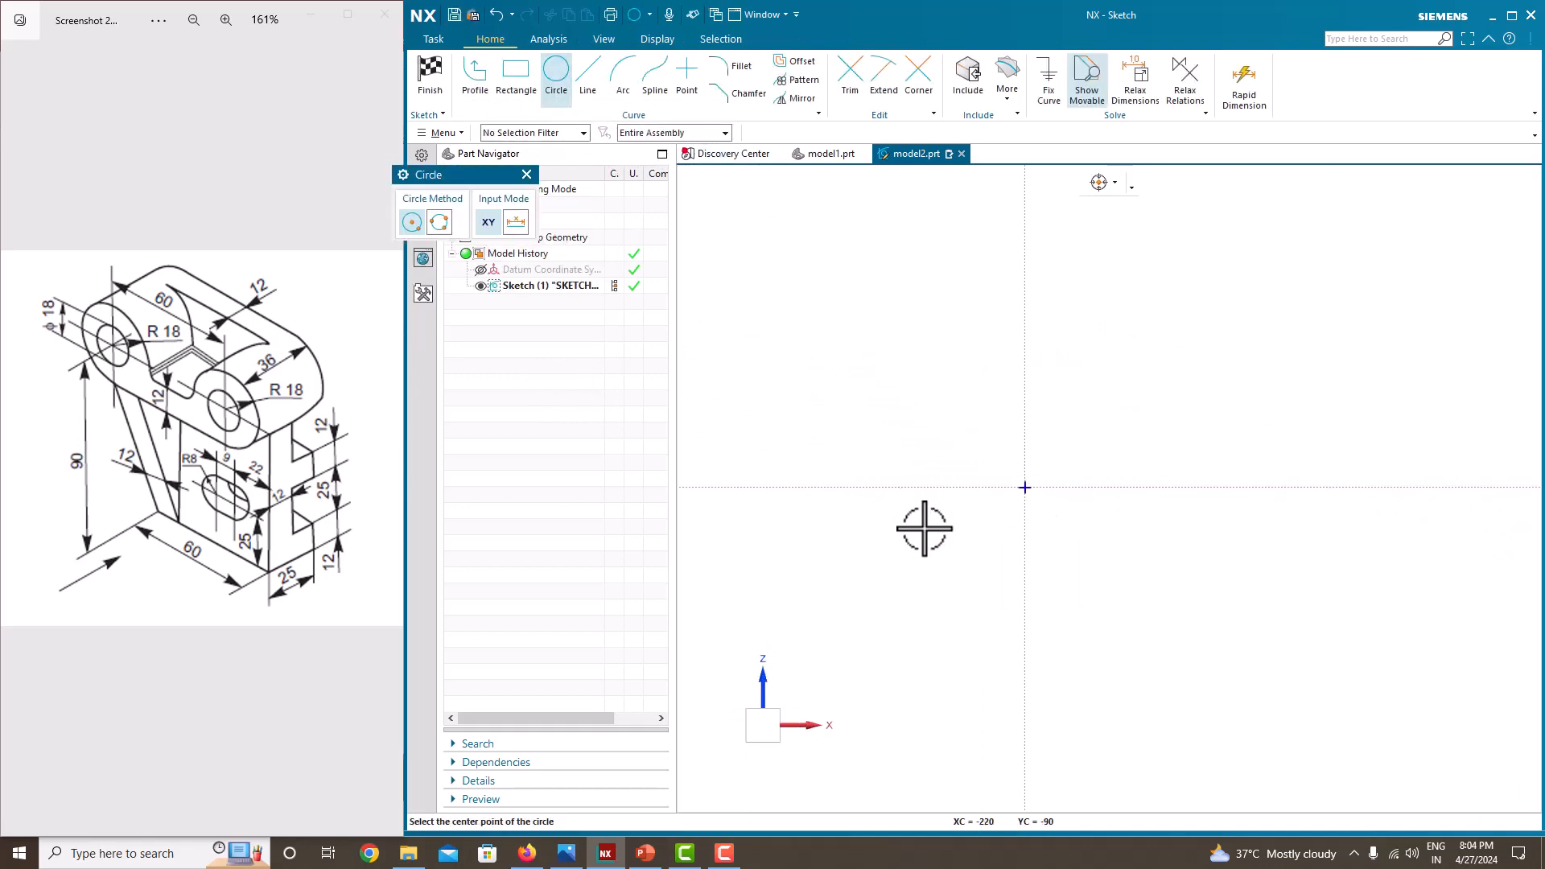
click(884, 486)
click(855, 449)
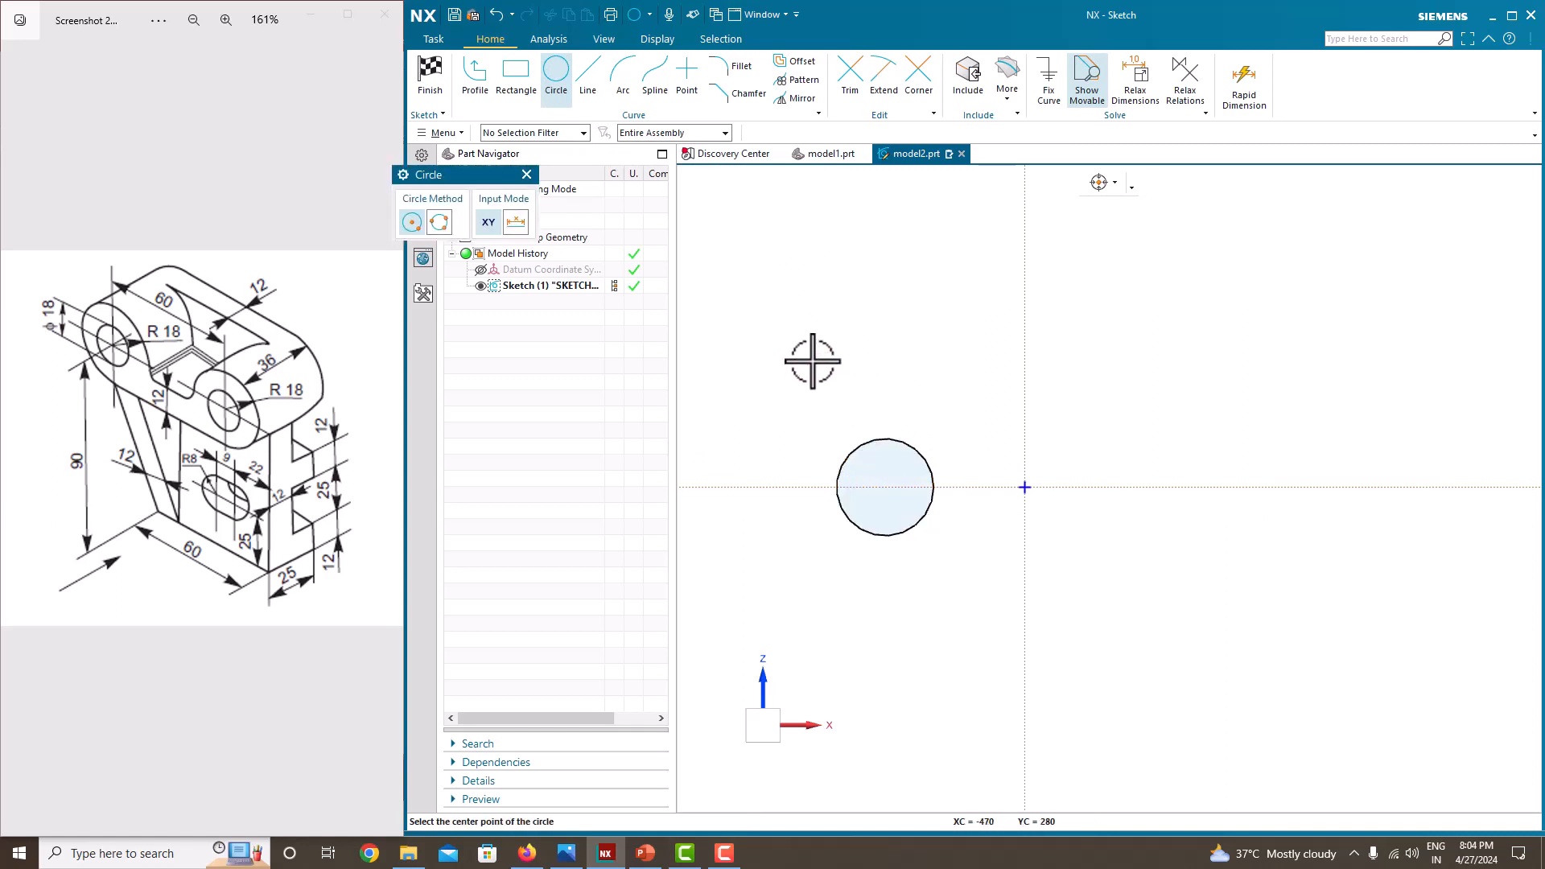
key(Escape)
Dimension the circle's diameter as 18+18, giving 36 mm.
click(897, 440)
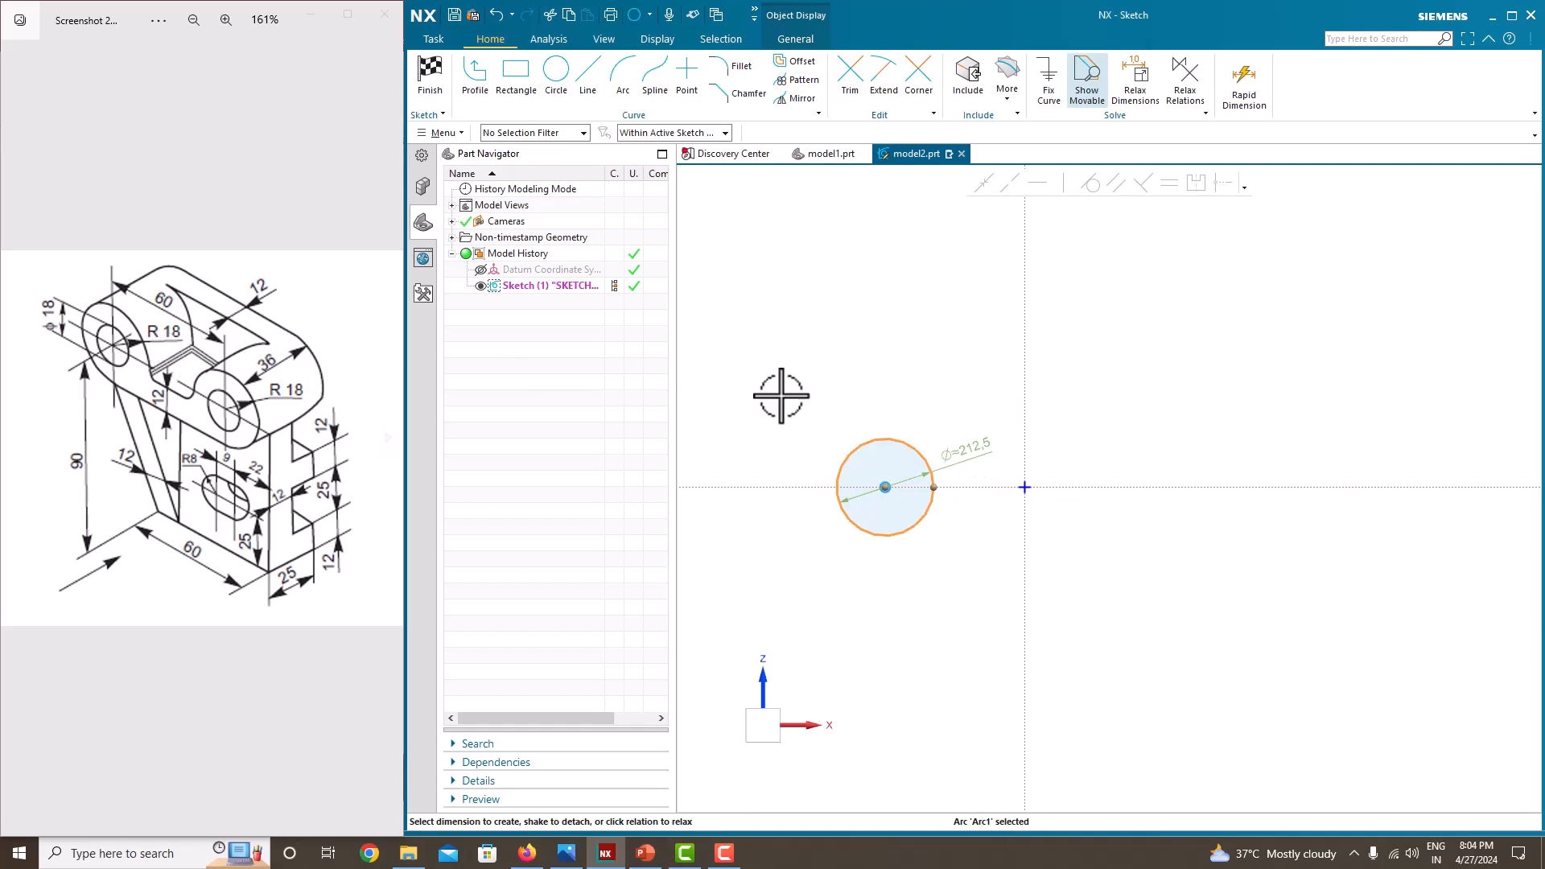
double_click(974, 449)
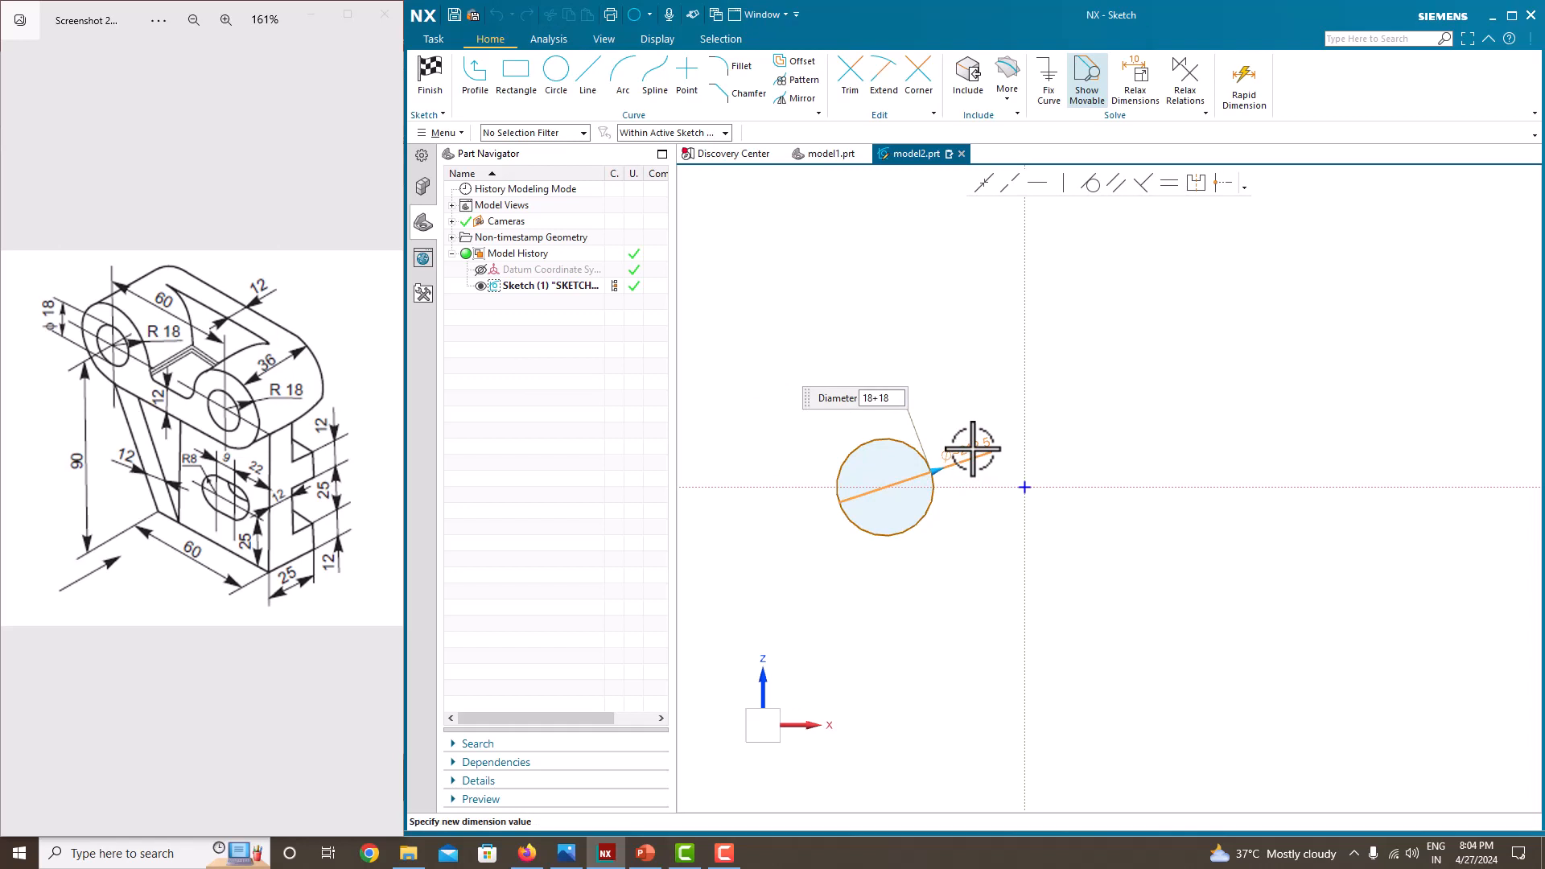
key(Return)
click(895, 448)
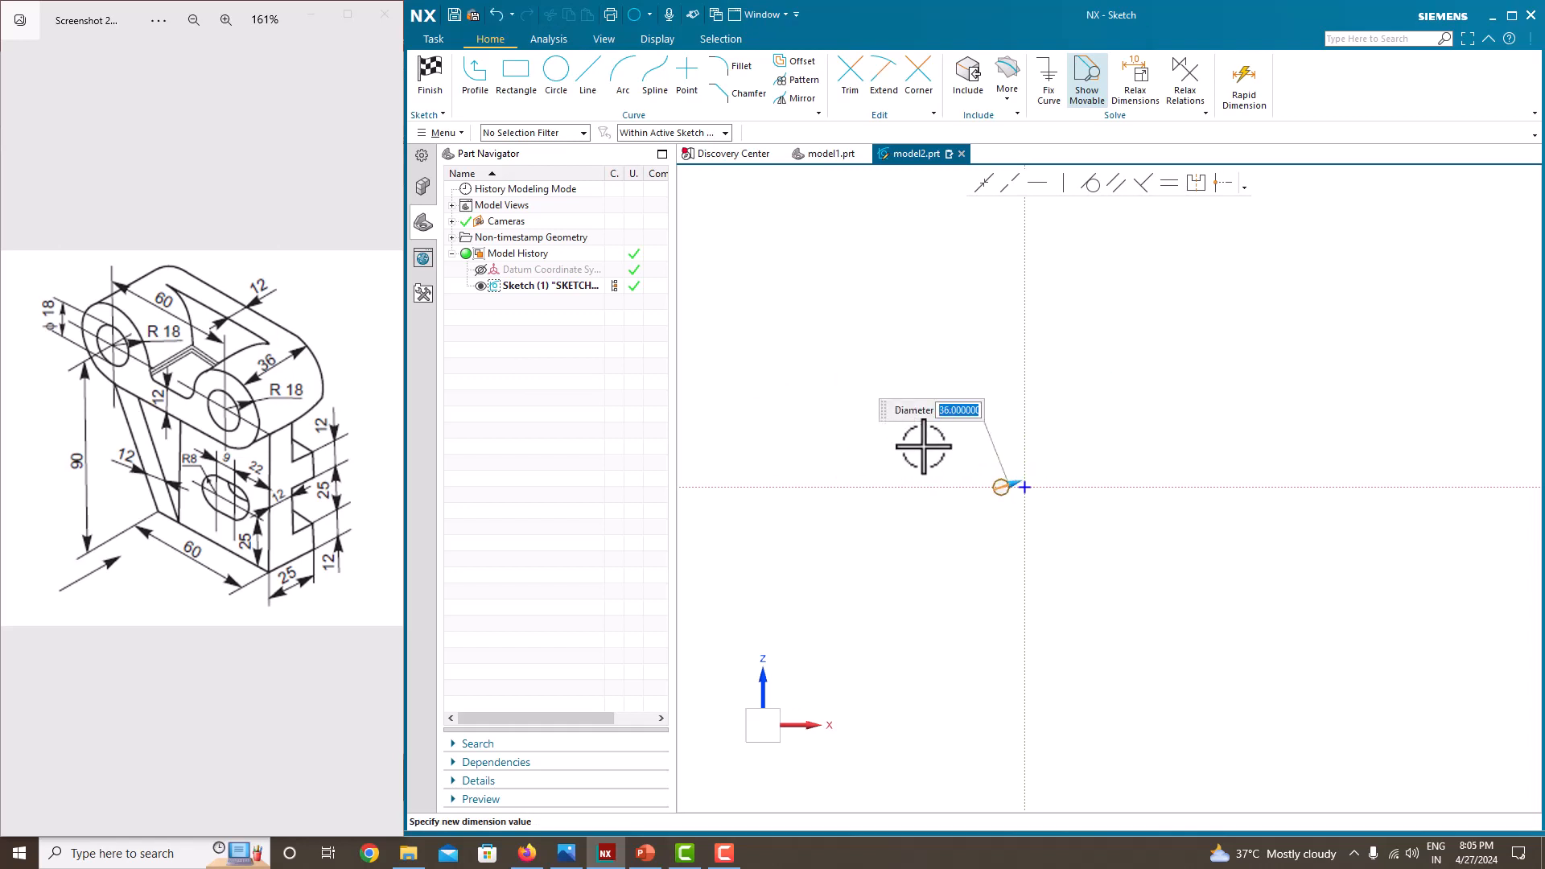
key(Return)
scroll(950, 450, up, 10)
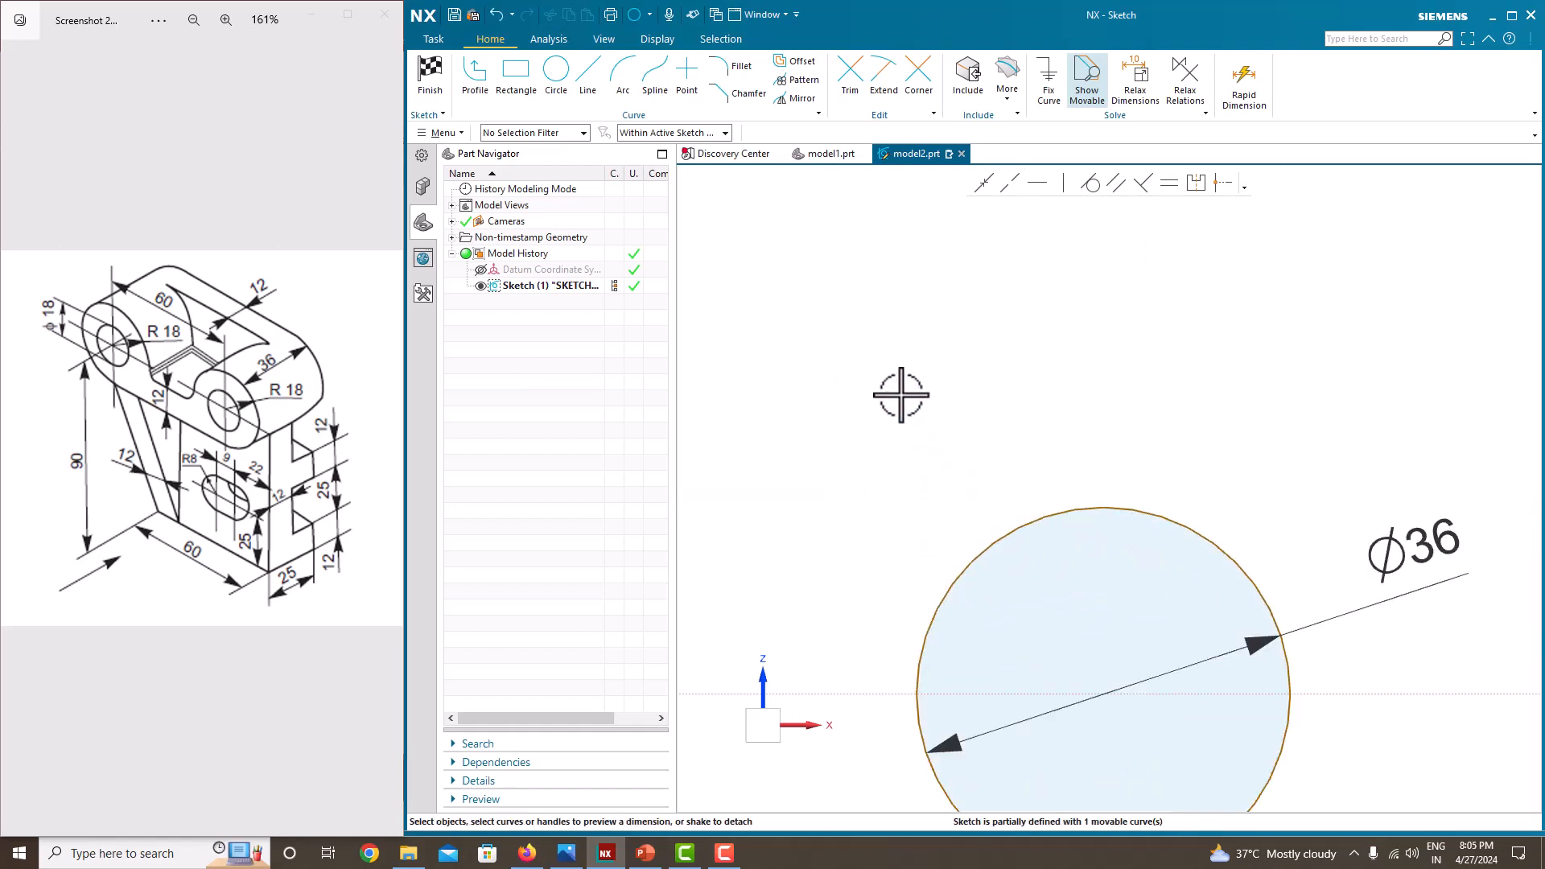
scroll(900, 394, down, 5)
scroll(1006, 427, up, 2)
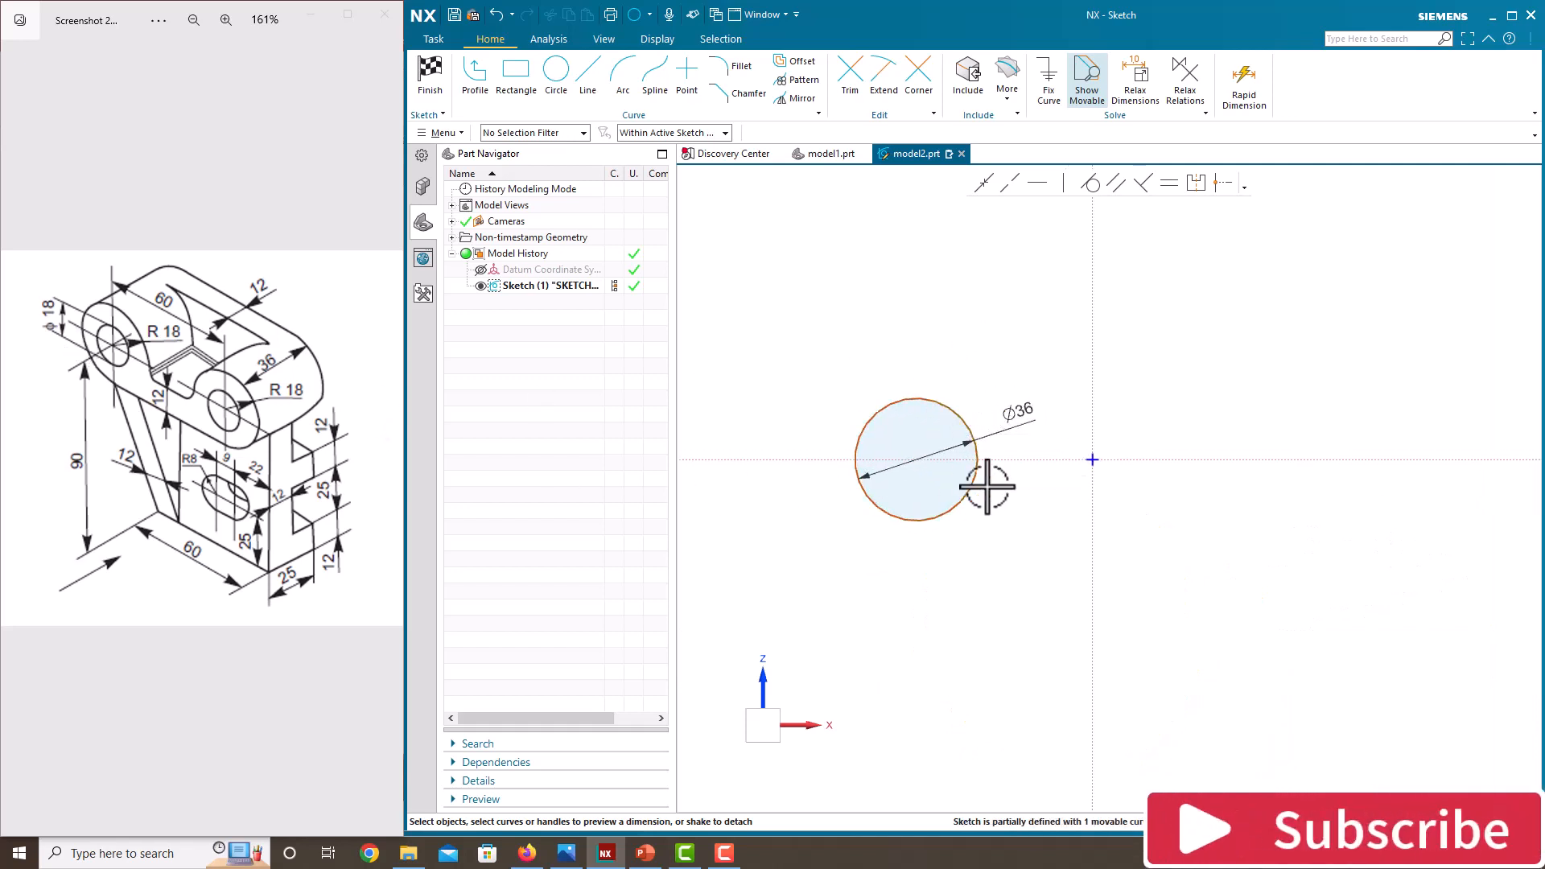
Mirror the circle about the vertical sketch axis.
click(947, 408)
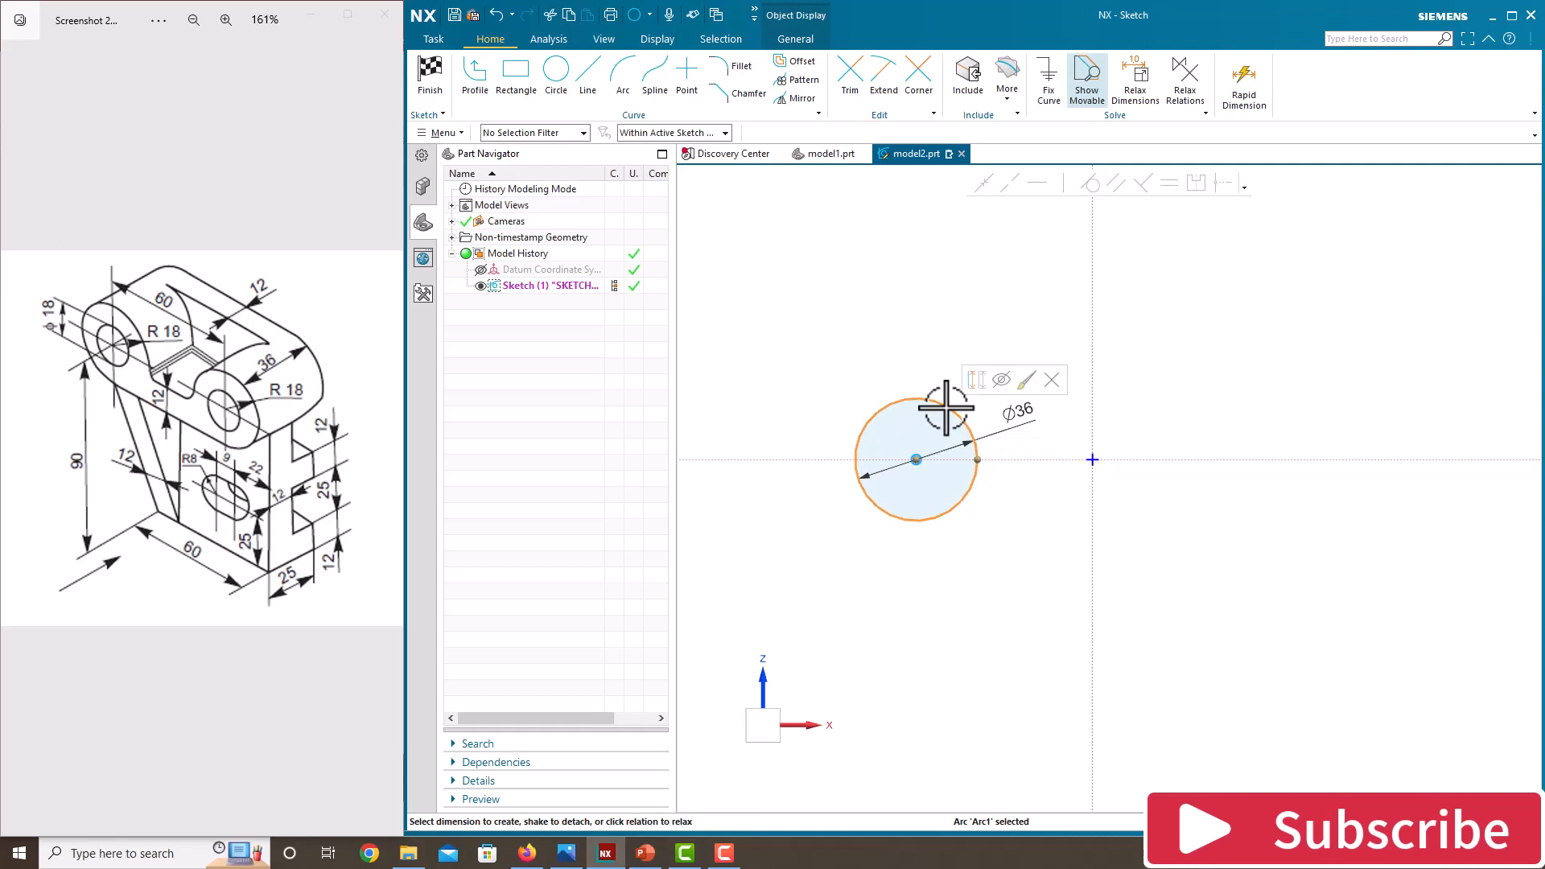
click(801, 98)
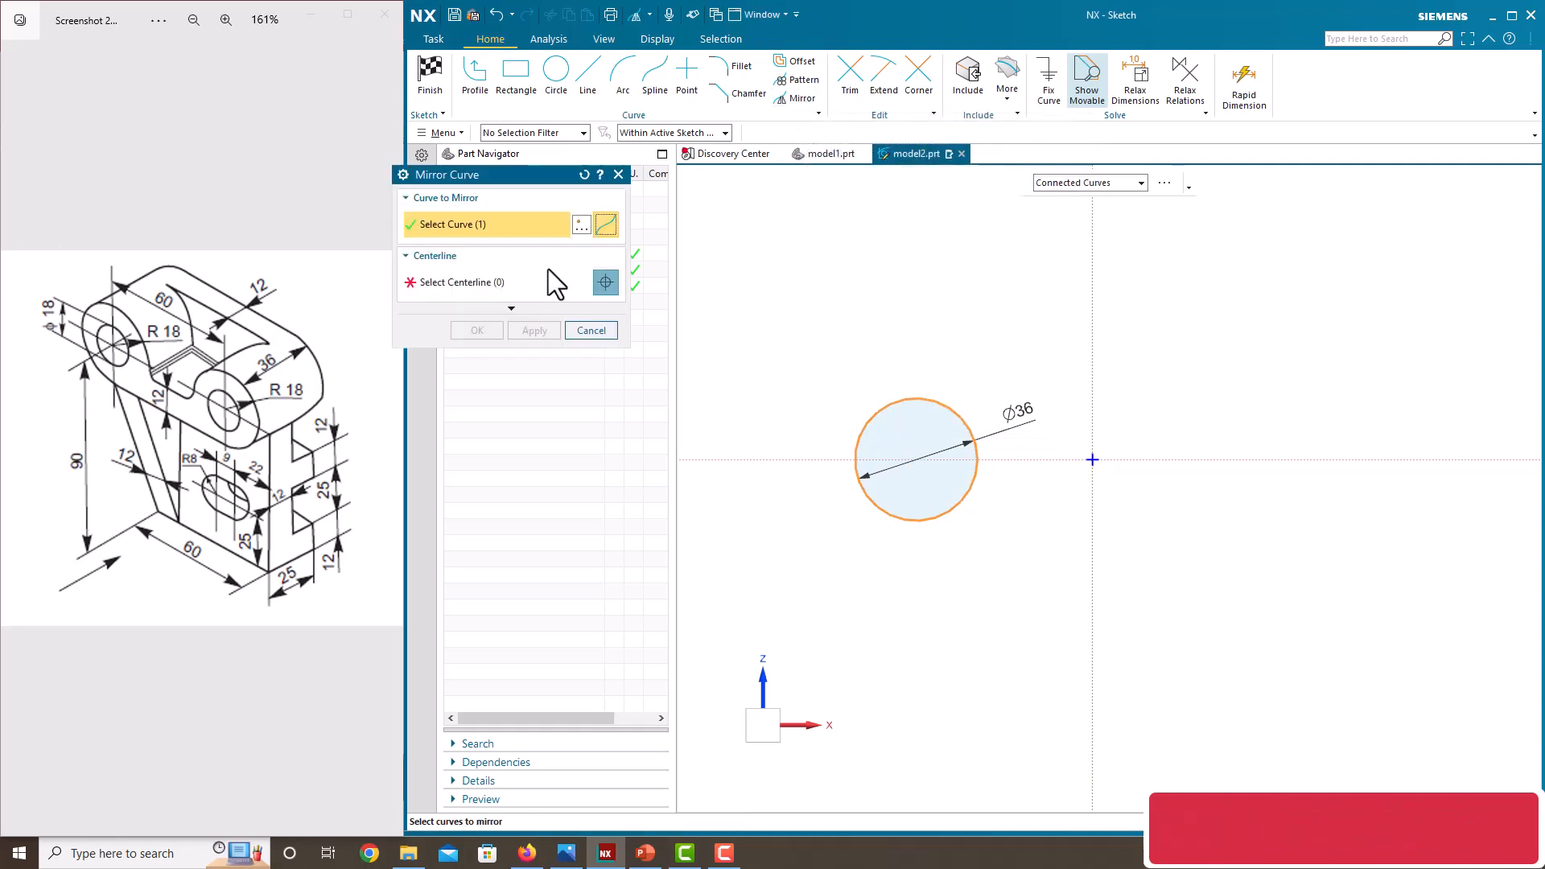
click(515, 280)
click(1097, 379)
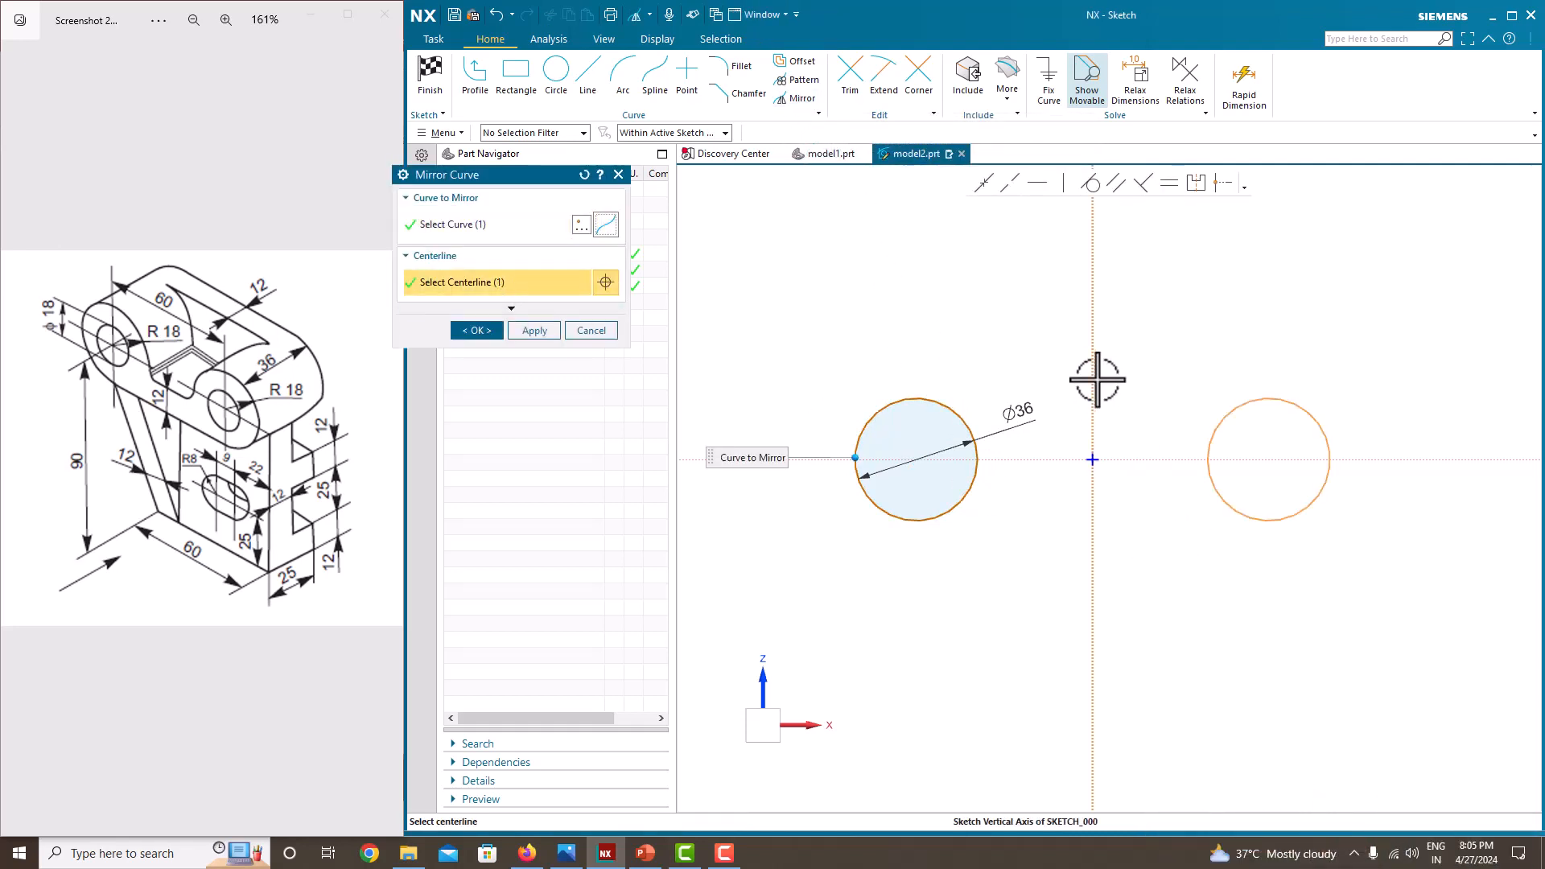
click(483, 333)
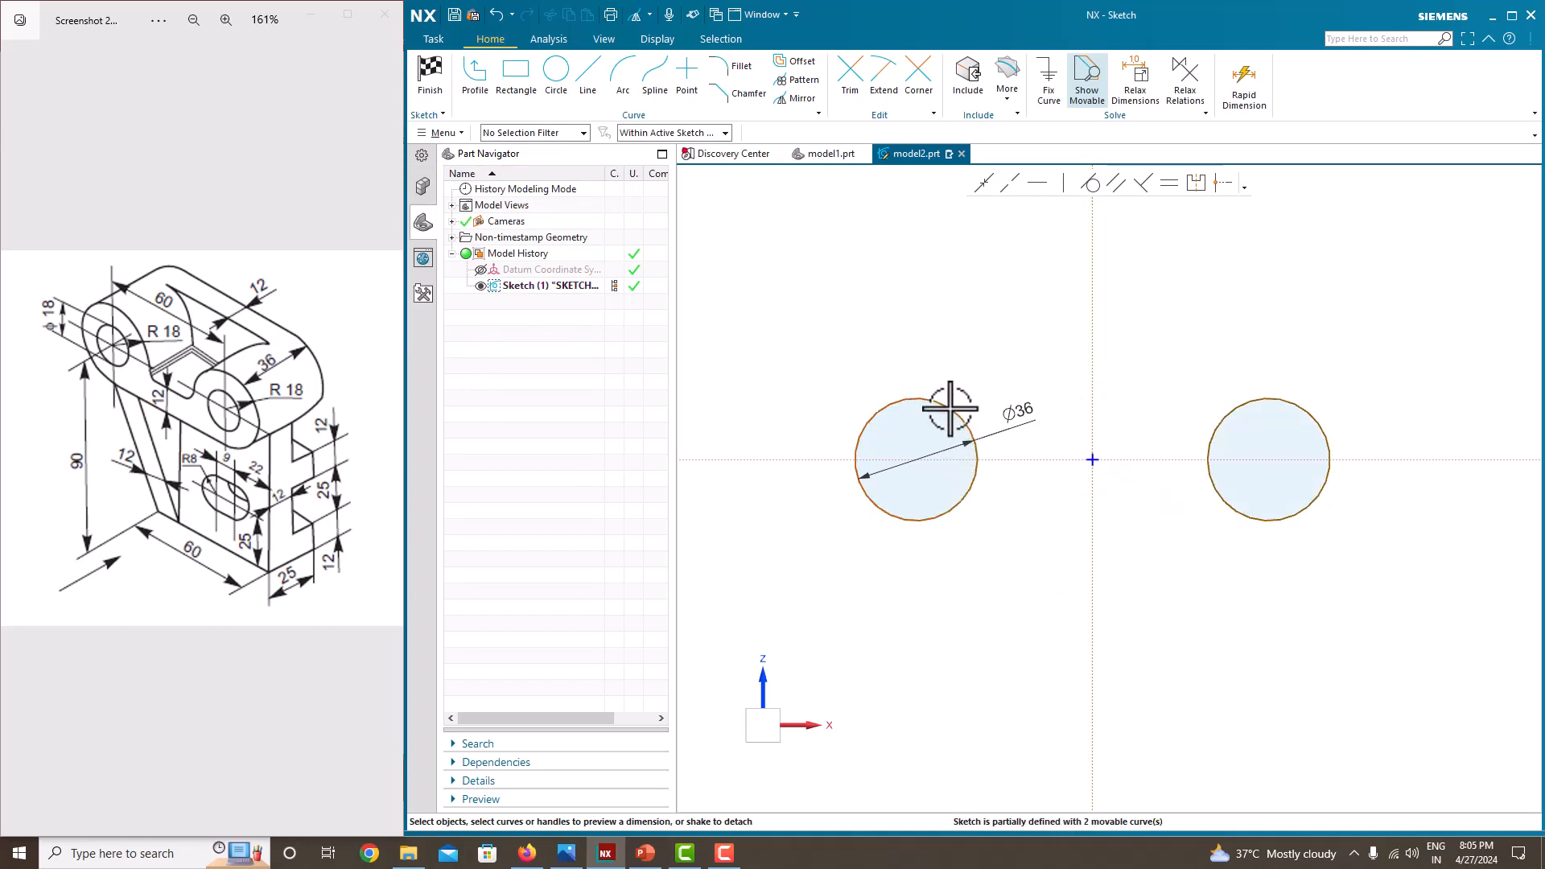
Dimension the horizontal distance between the two circle centres as 60 mm.
click(916, 460)
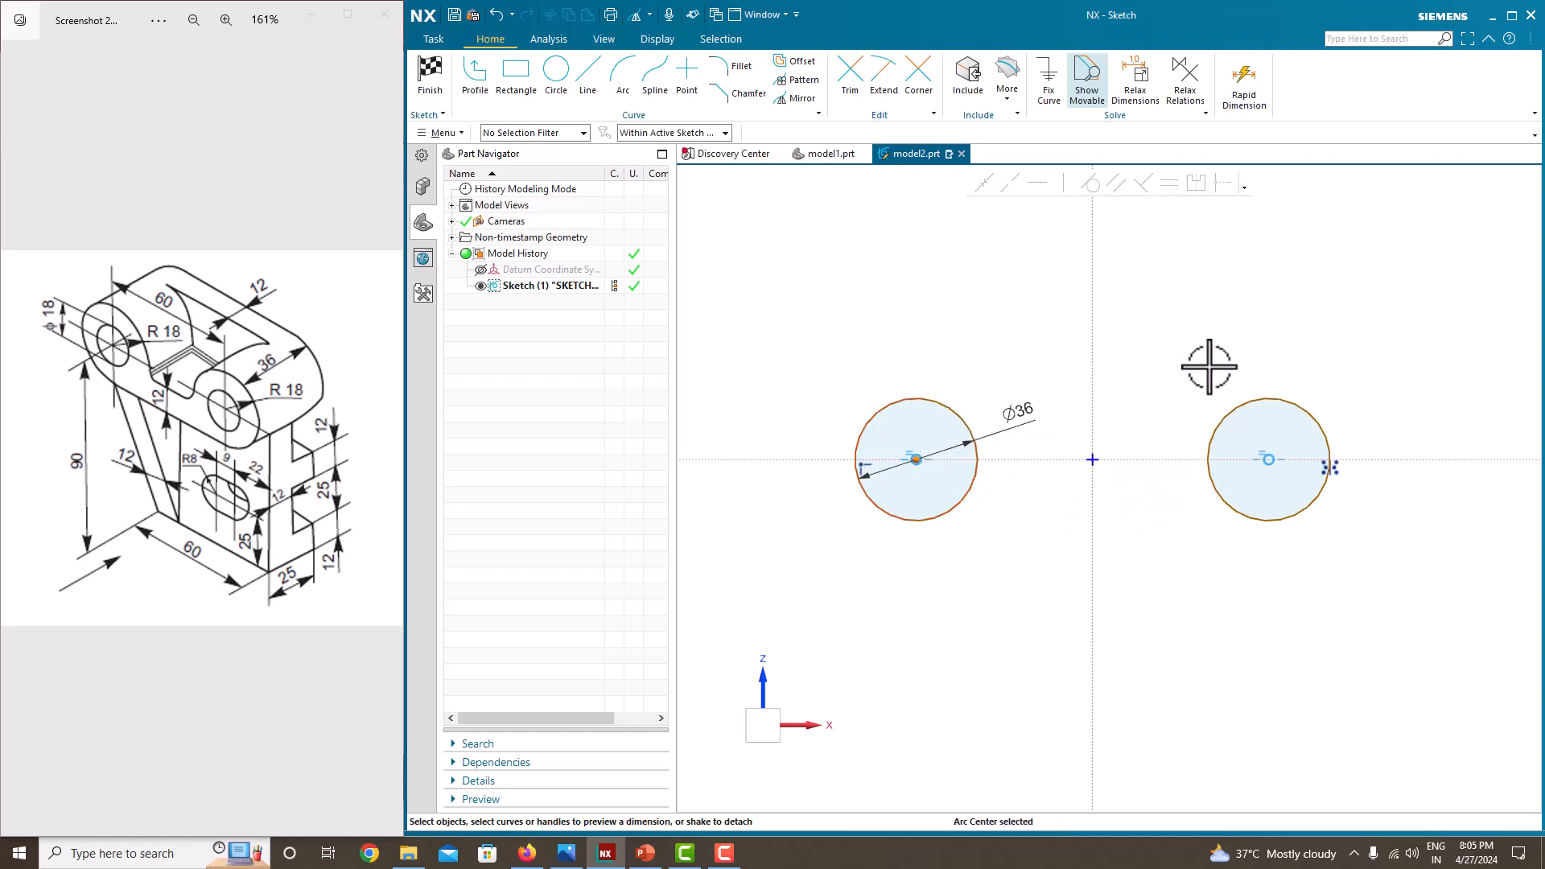
click(1269, 459)
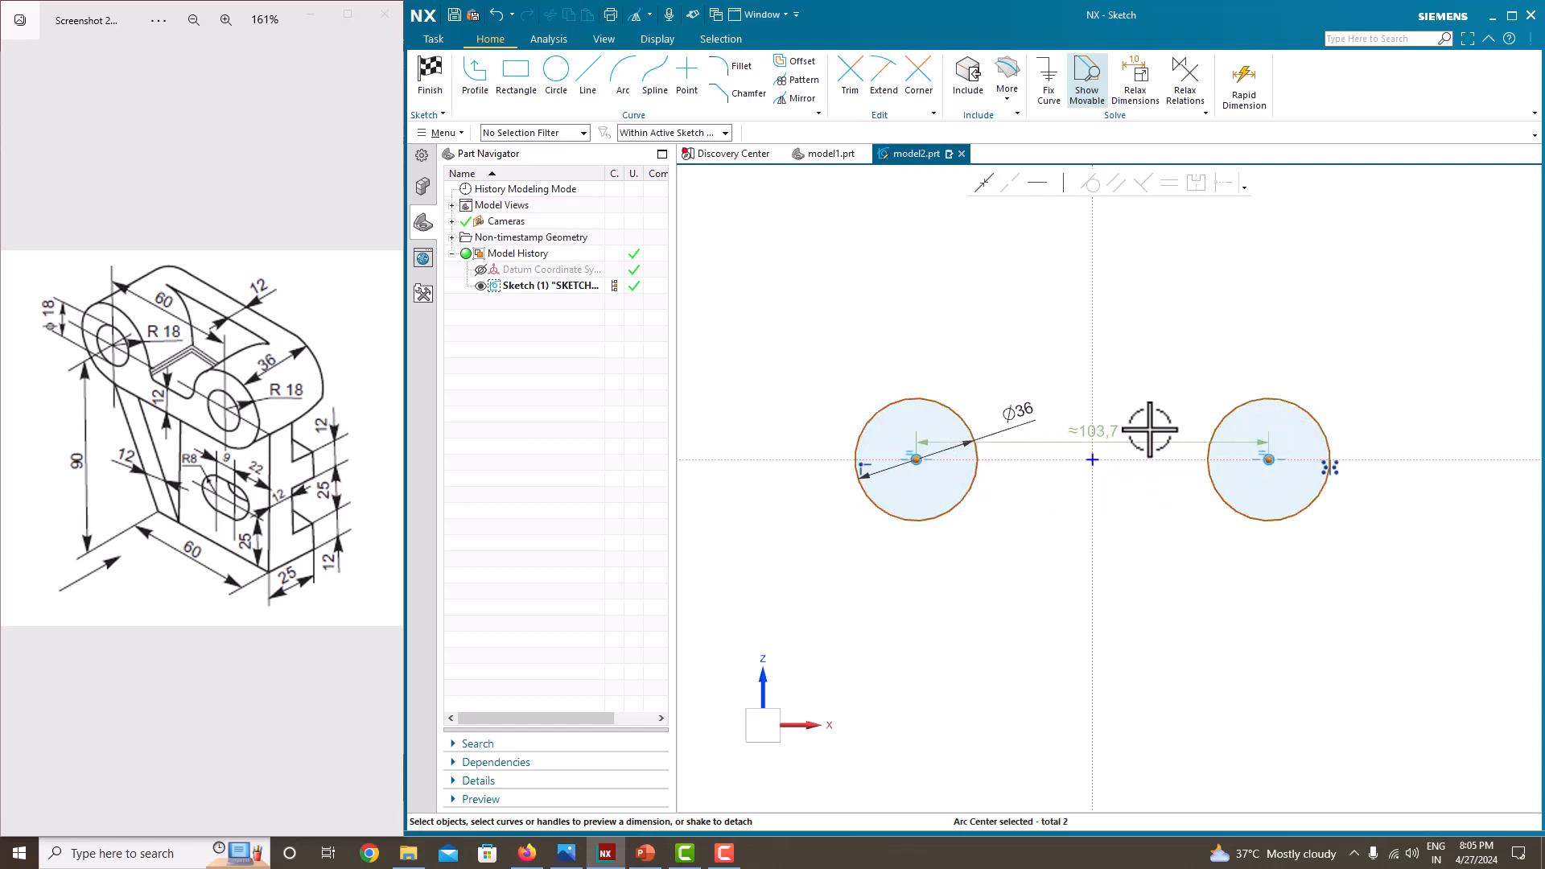
click(1092, 432)
text(60)
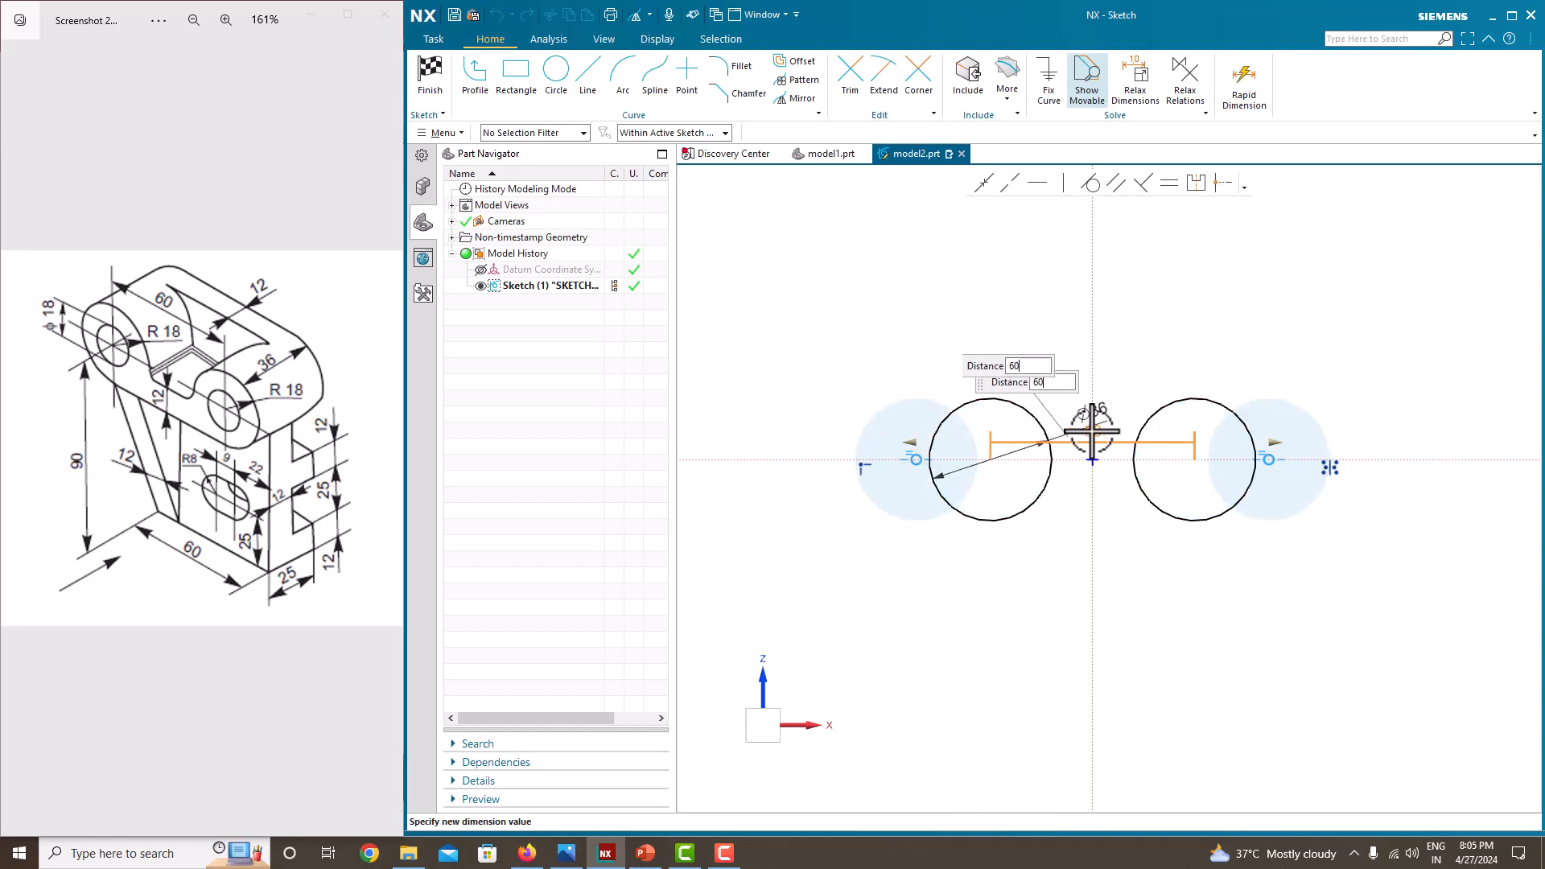
key(Return)
Draw a horizontal line tangent to both circles, joining their lowest points.
scroll(1131, 369, up, 2)
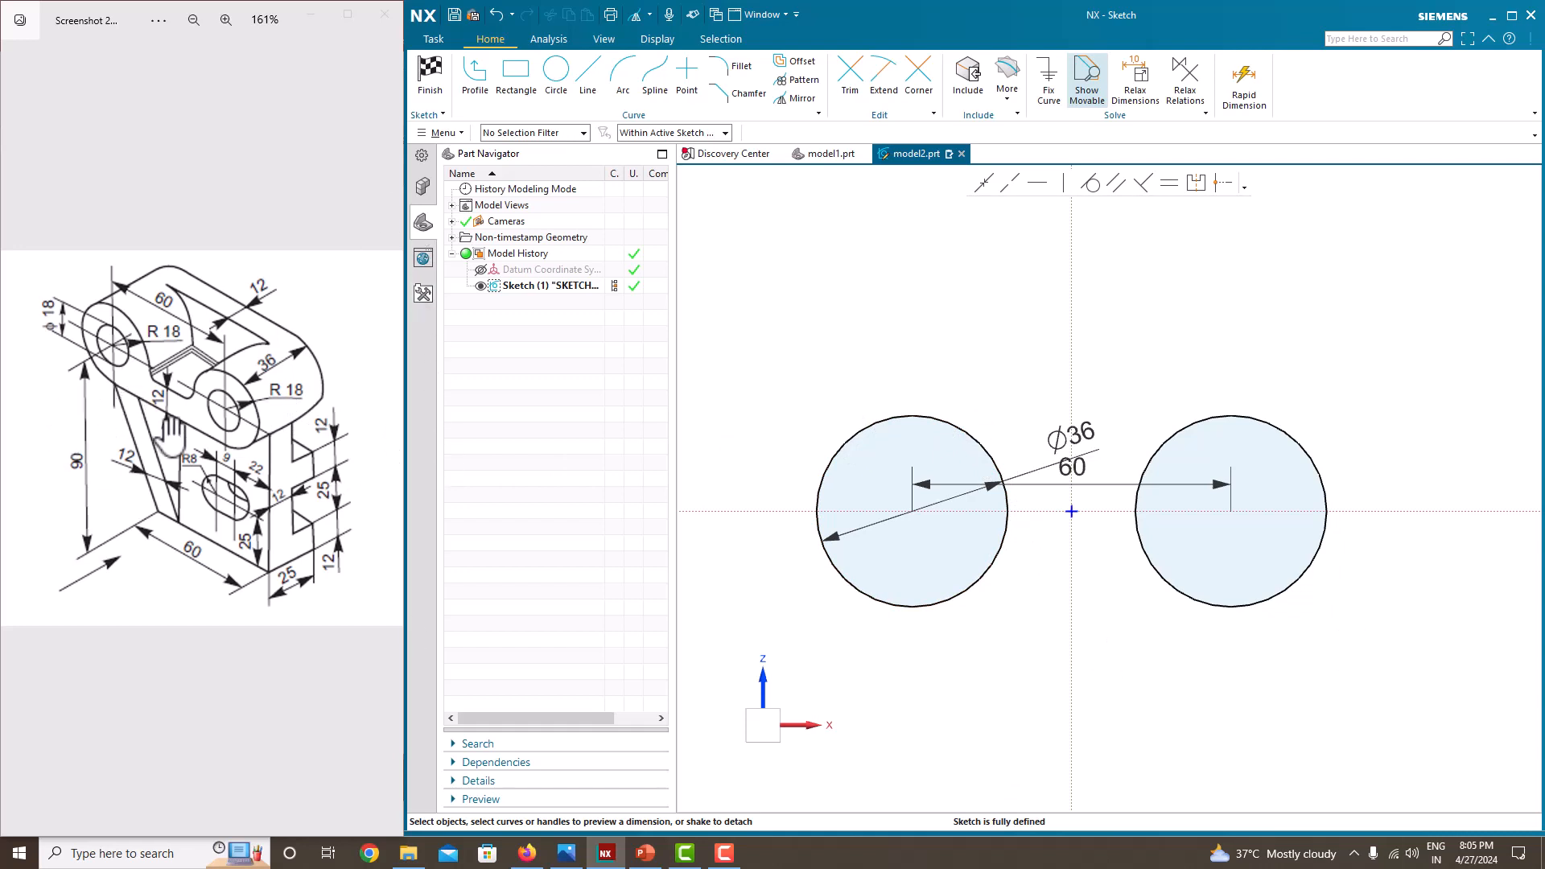
click(587, 74)
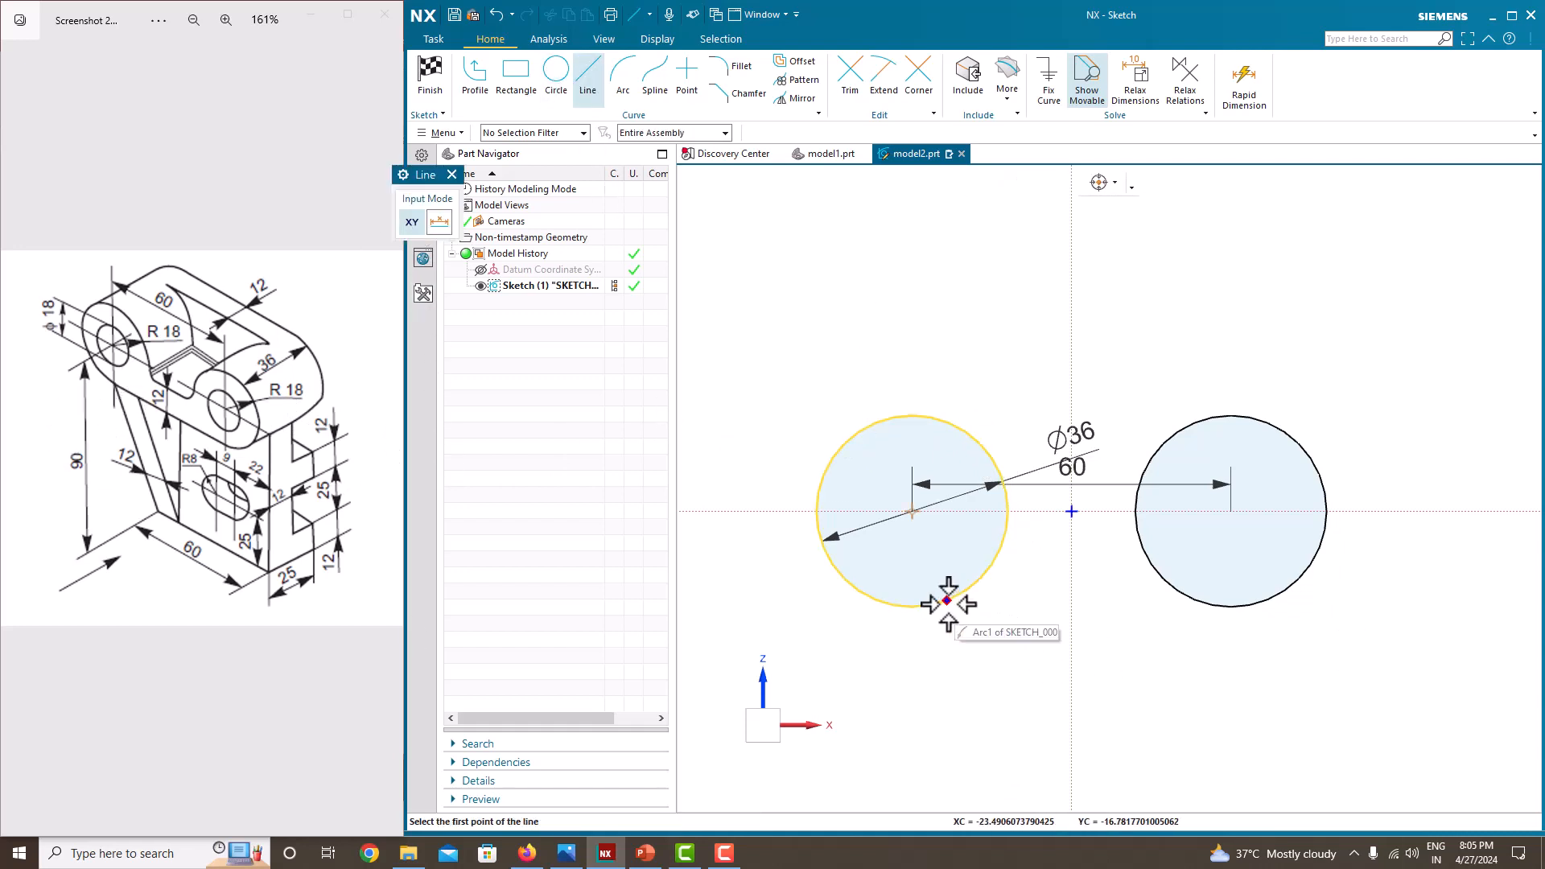
click(914, 607)
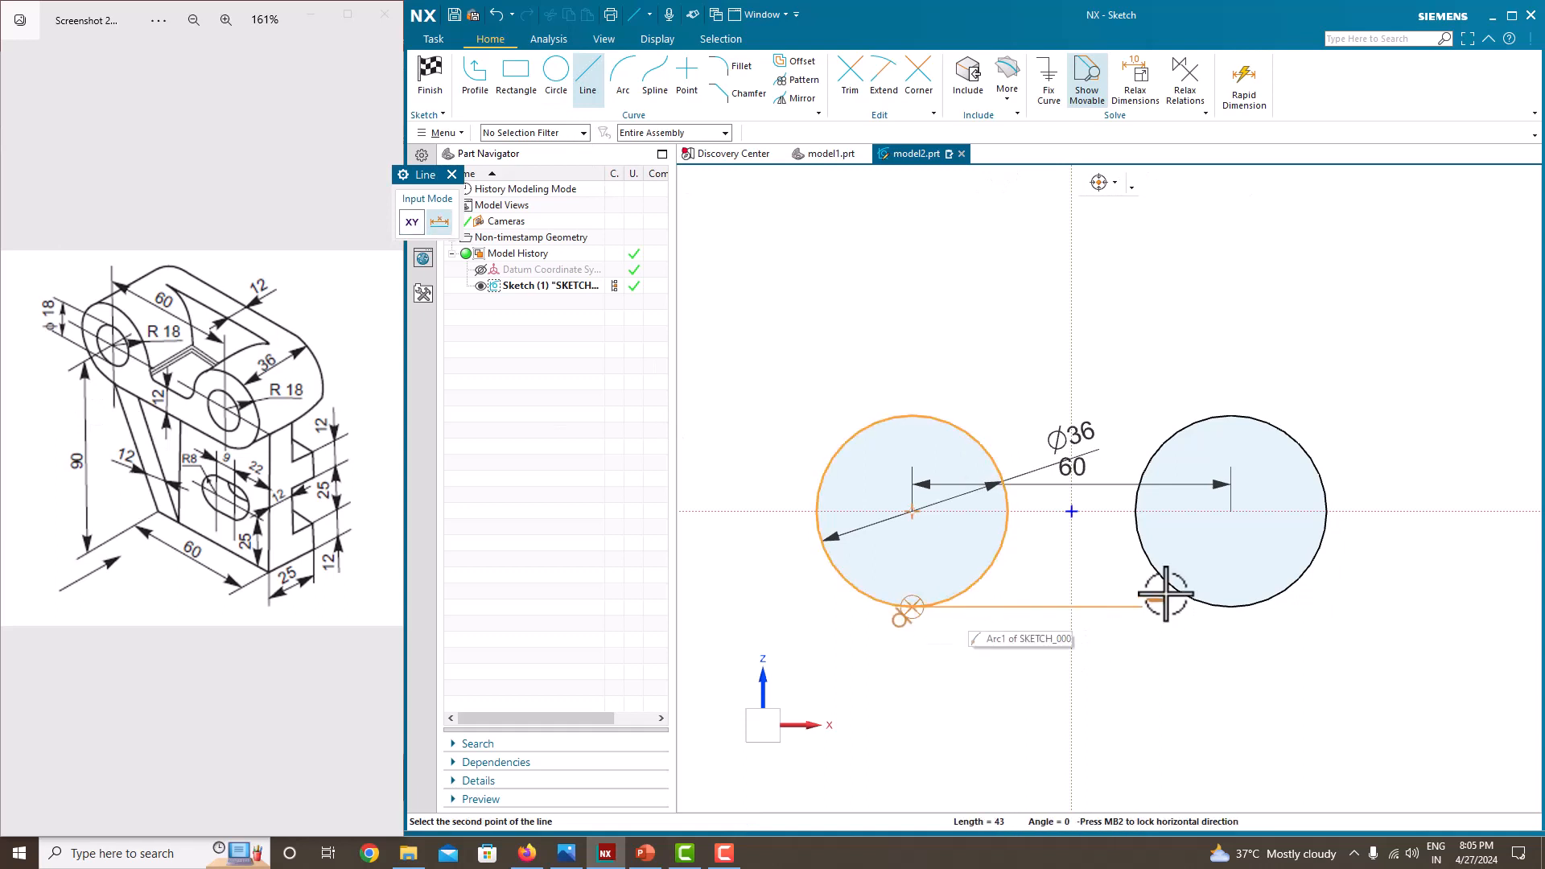
click(1248, 607)
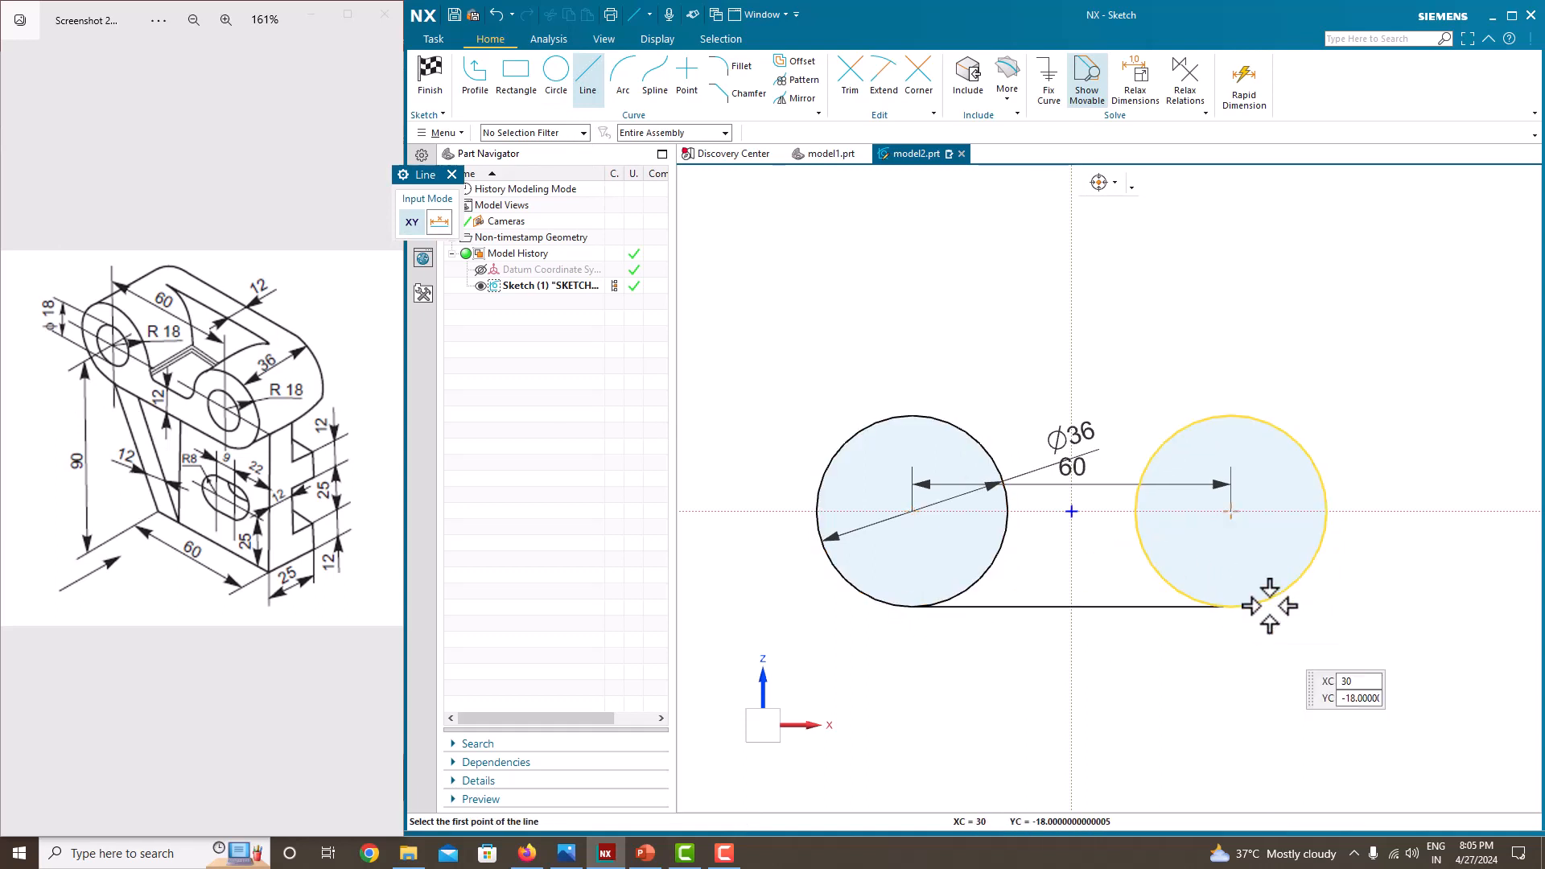
key(Escape)
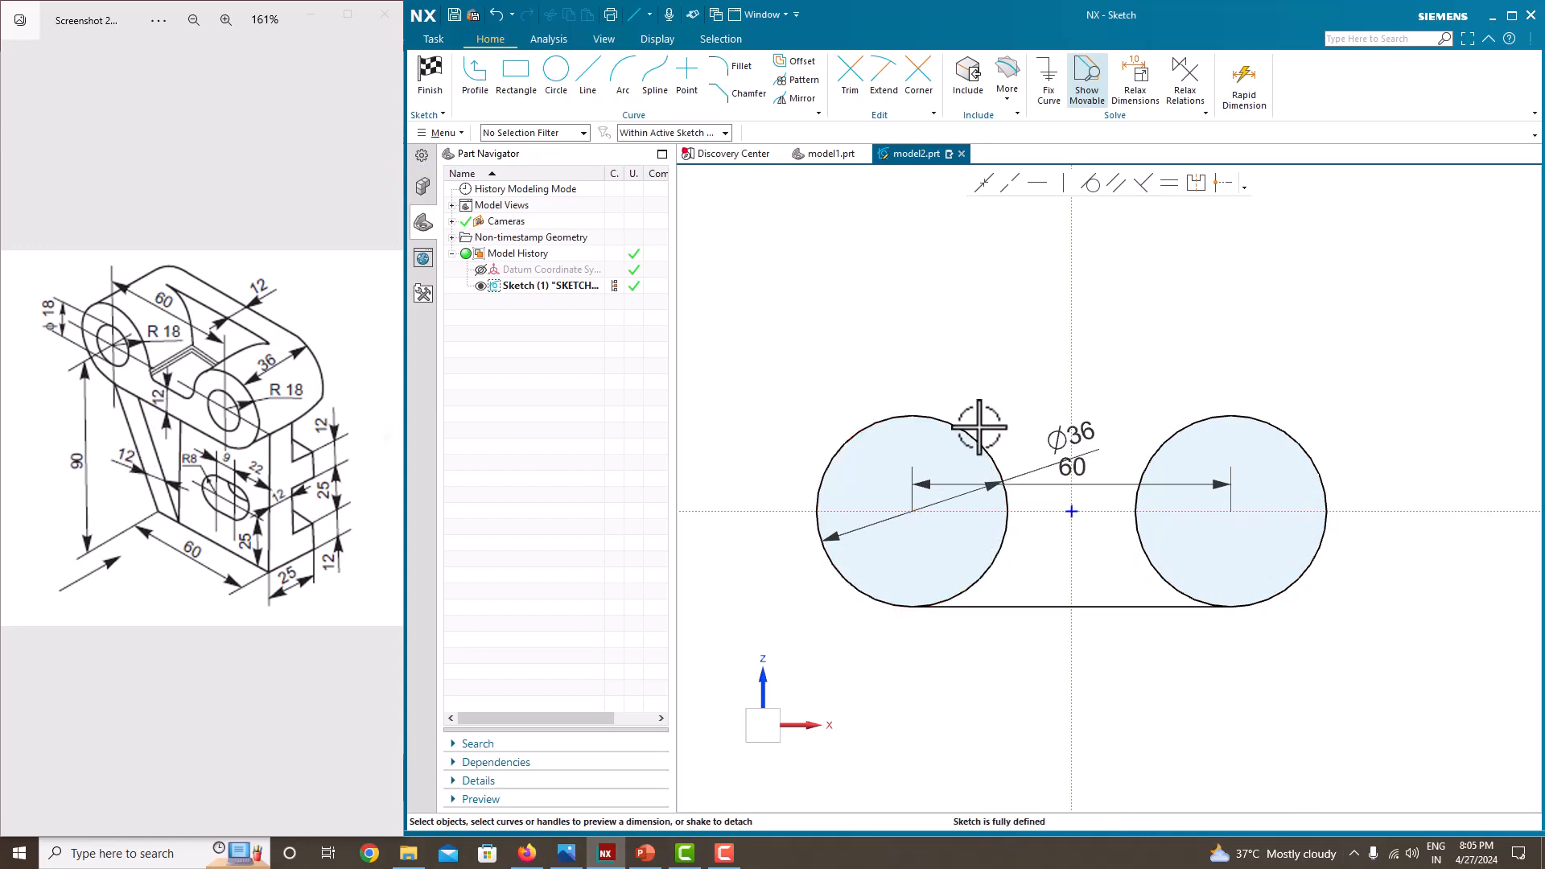
Offset the tangent line 12 mm upward toward the circle centres.
click(803, 66)
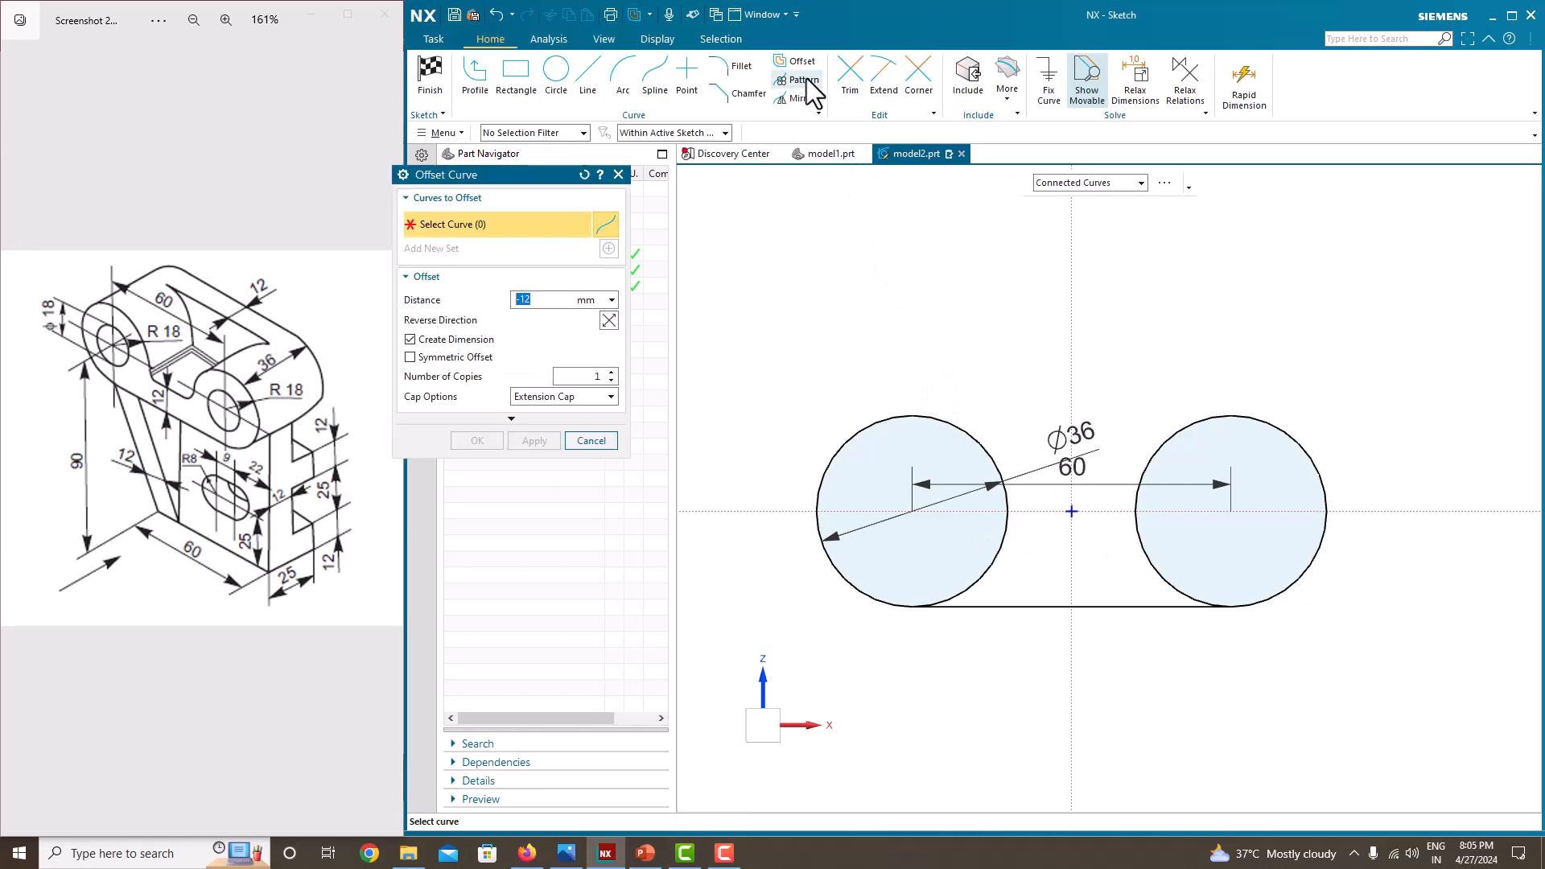
click(1046, 608)
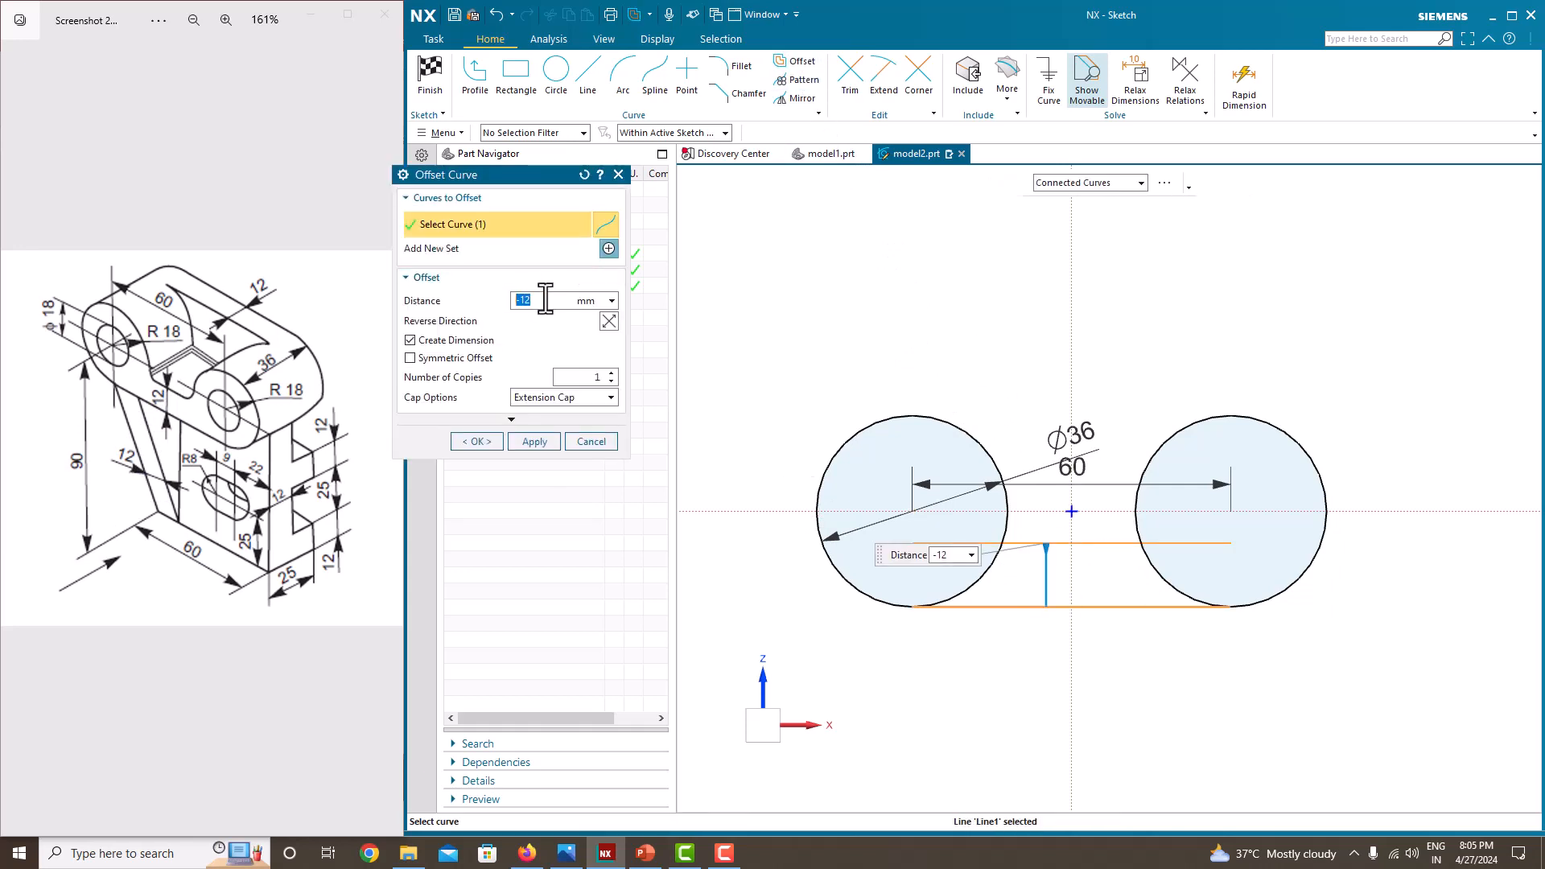
click(482, 442)
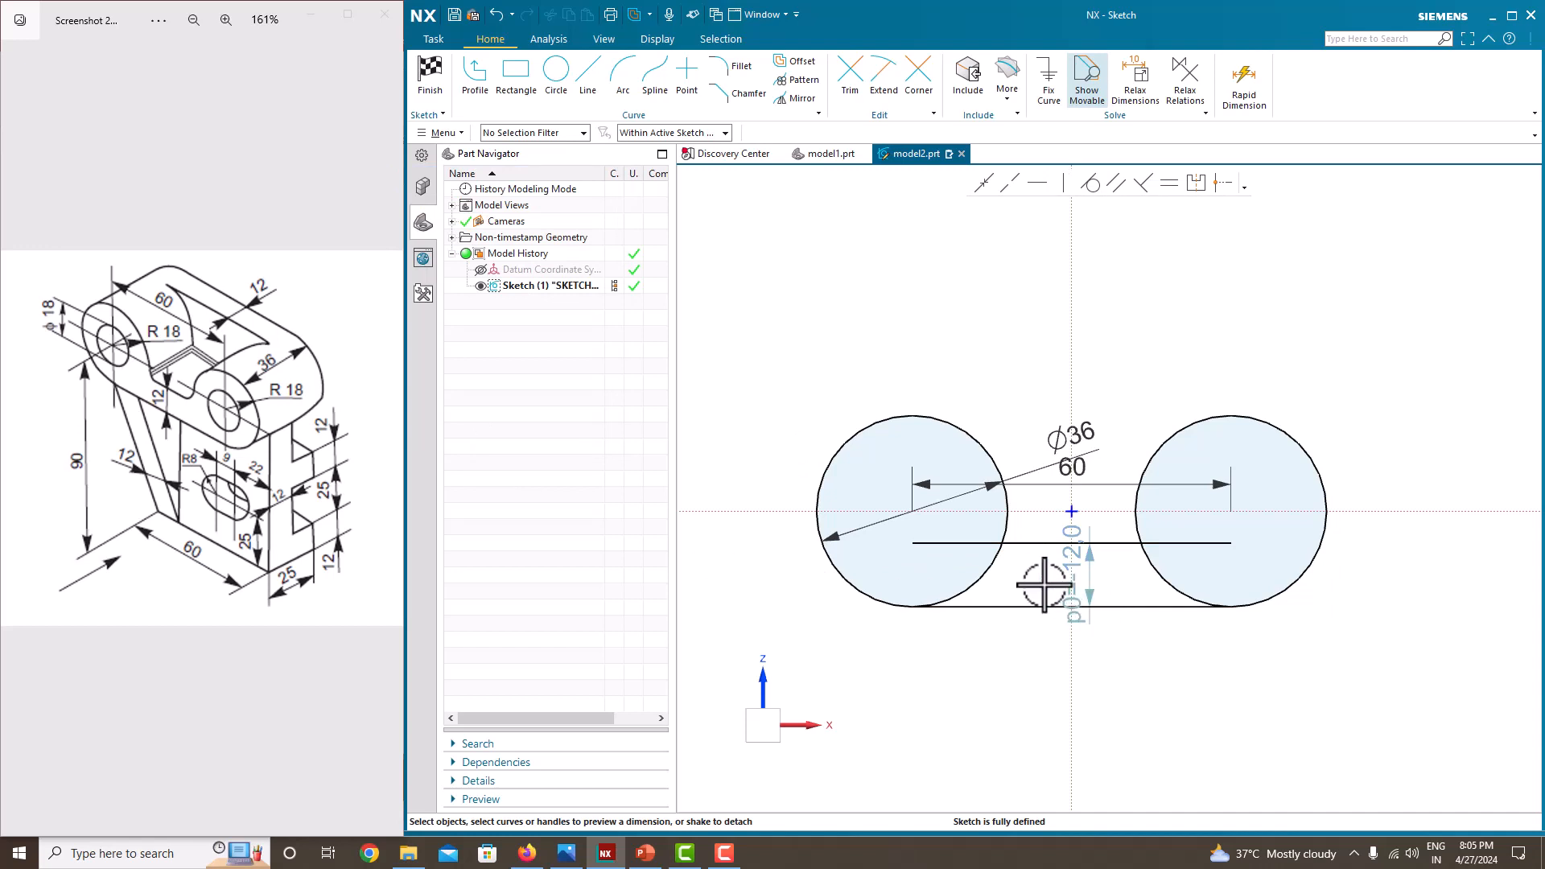
Trim the offset line's ends inside the circles and the inner lower arcs to leave one closed profile.
click(855, 93)
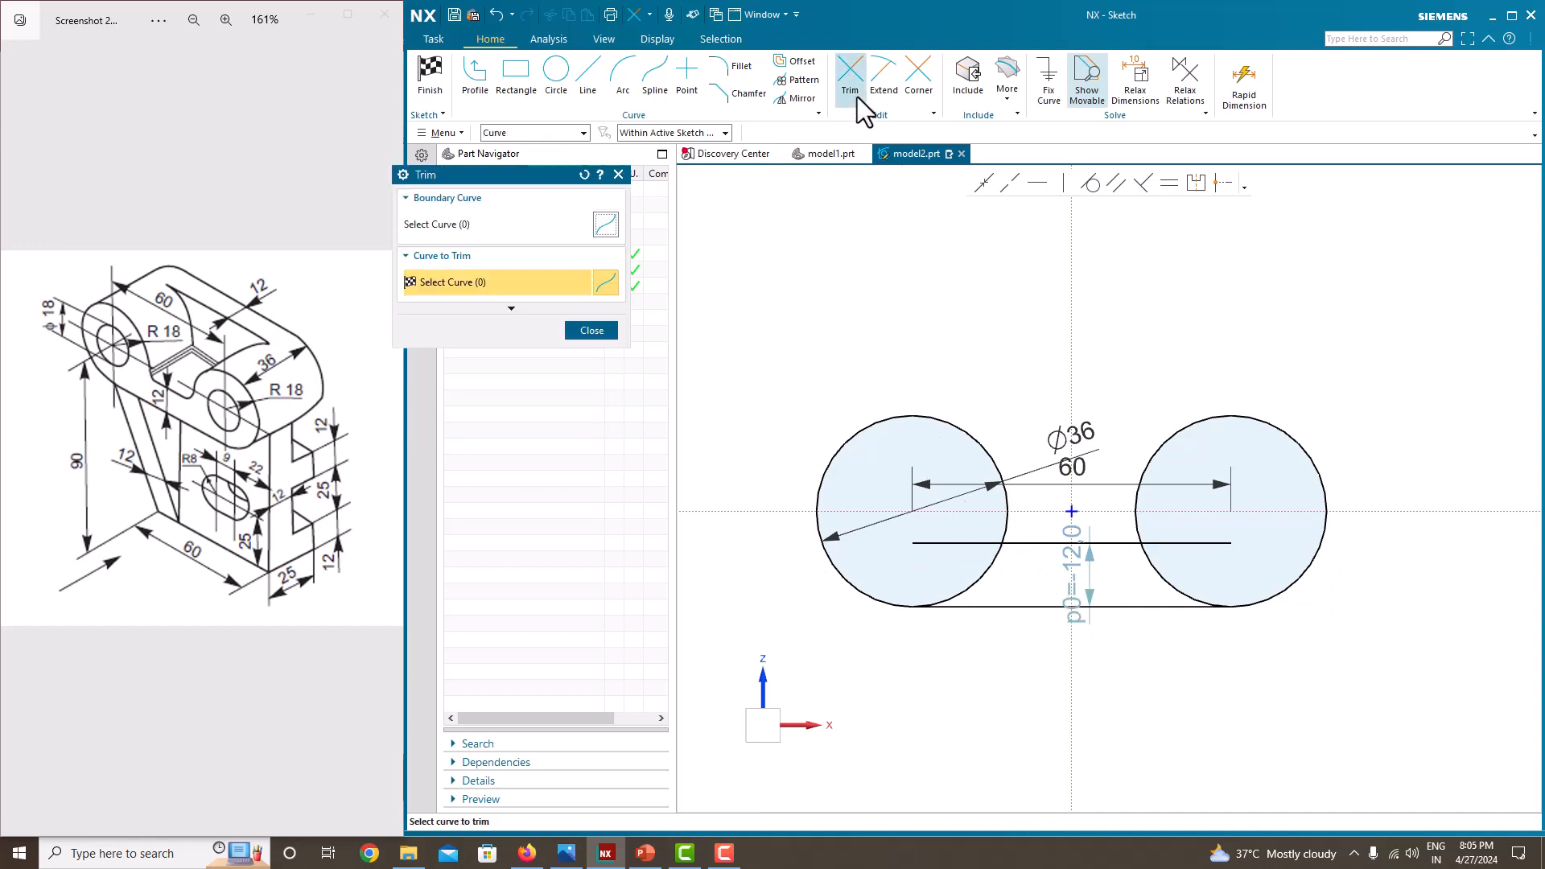
click(926, 544)
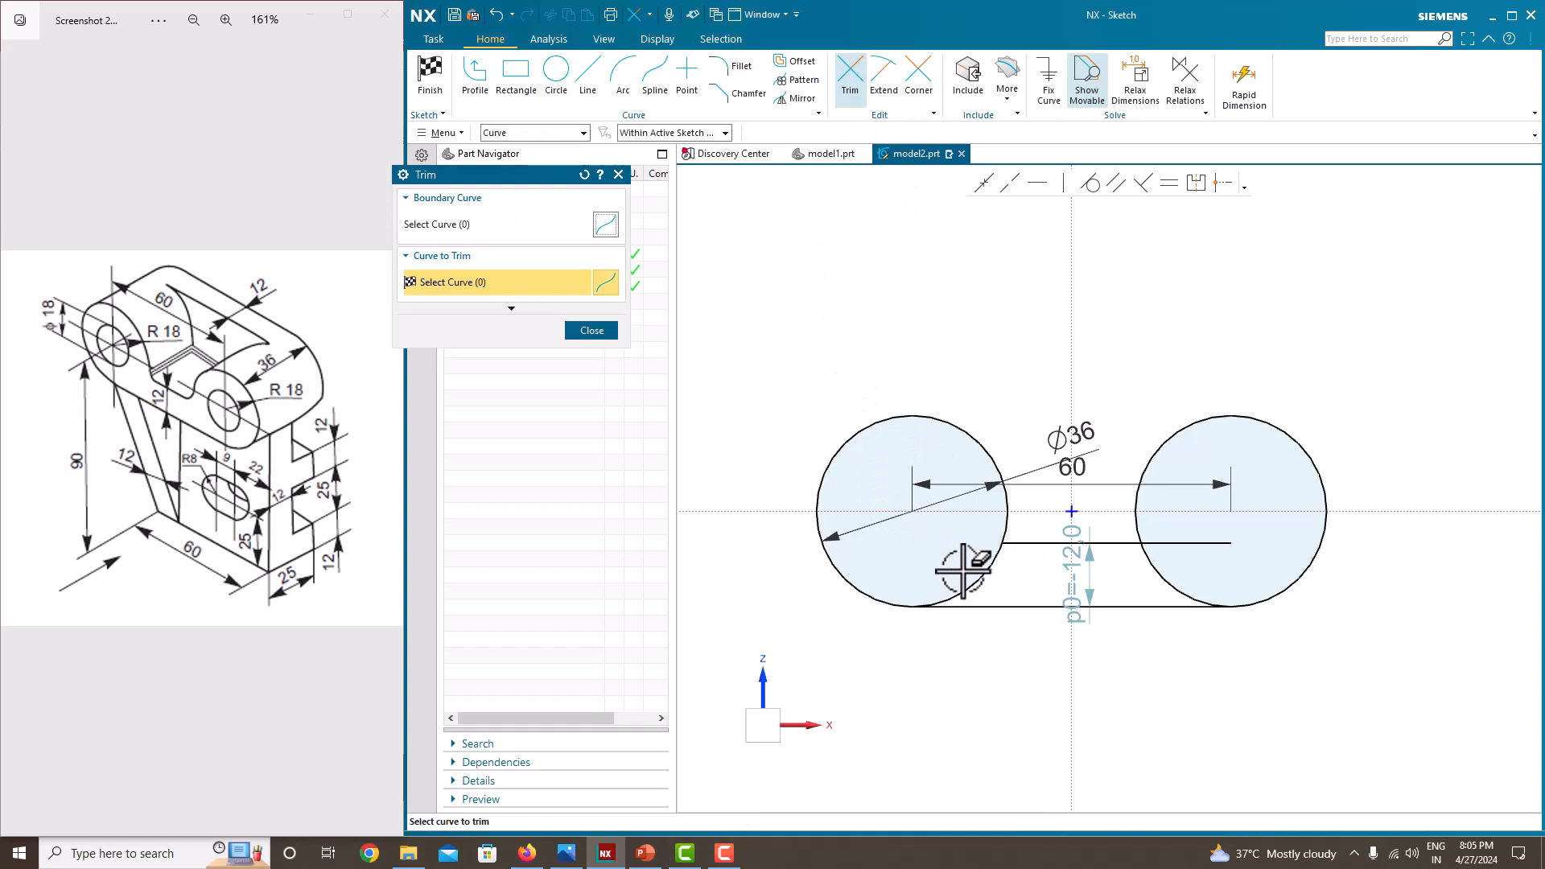
click(979, 575)
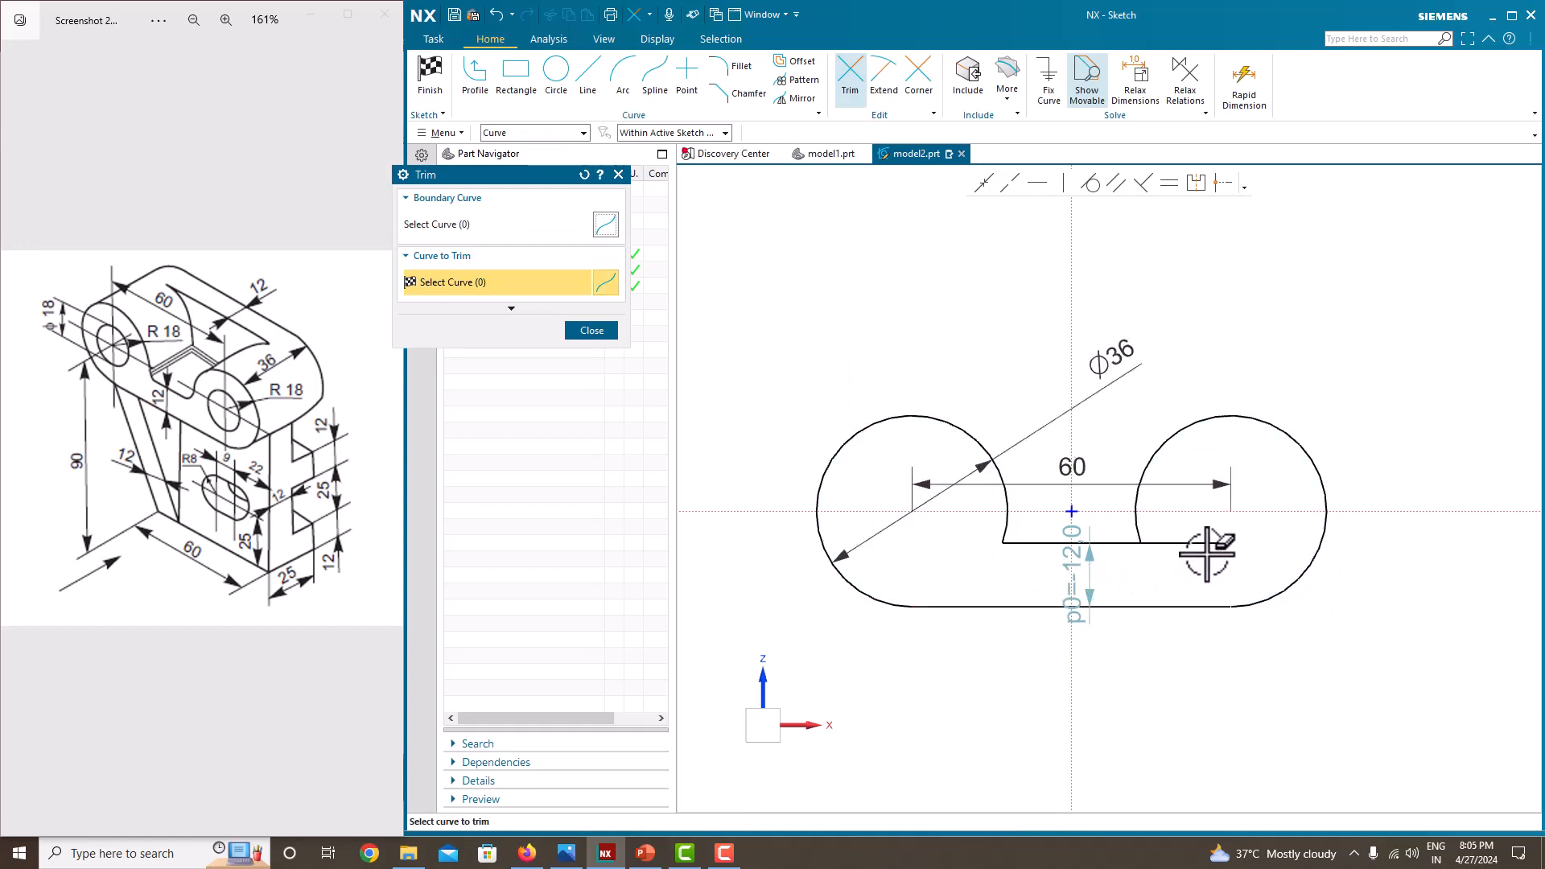
click(1207, 545)
click(592, 331)
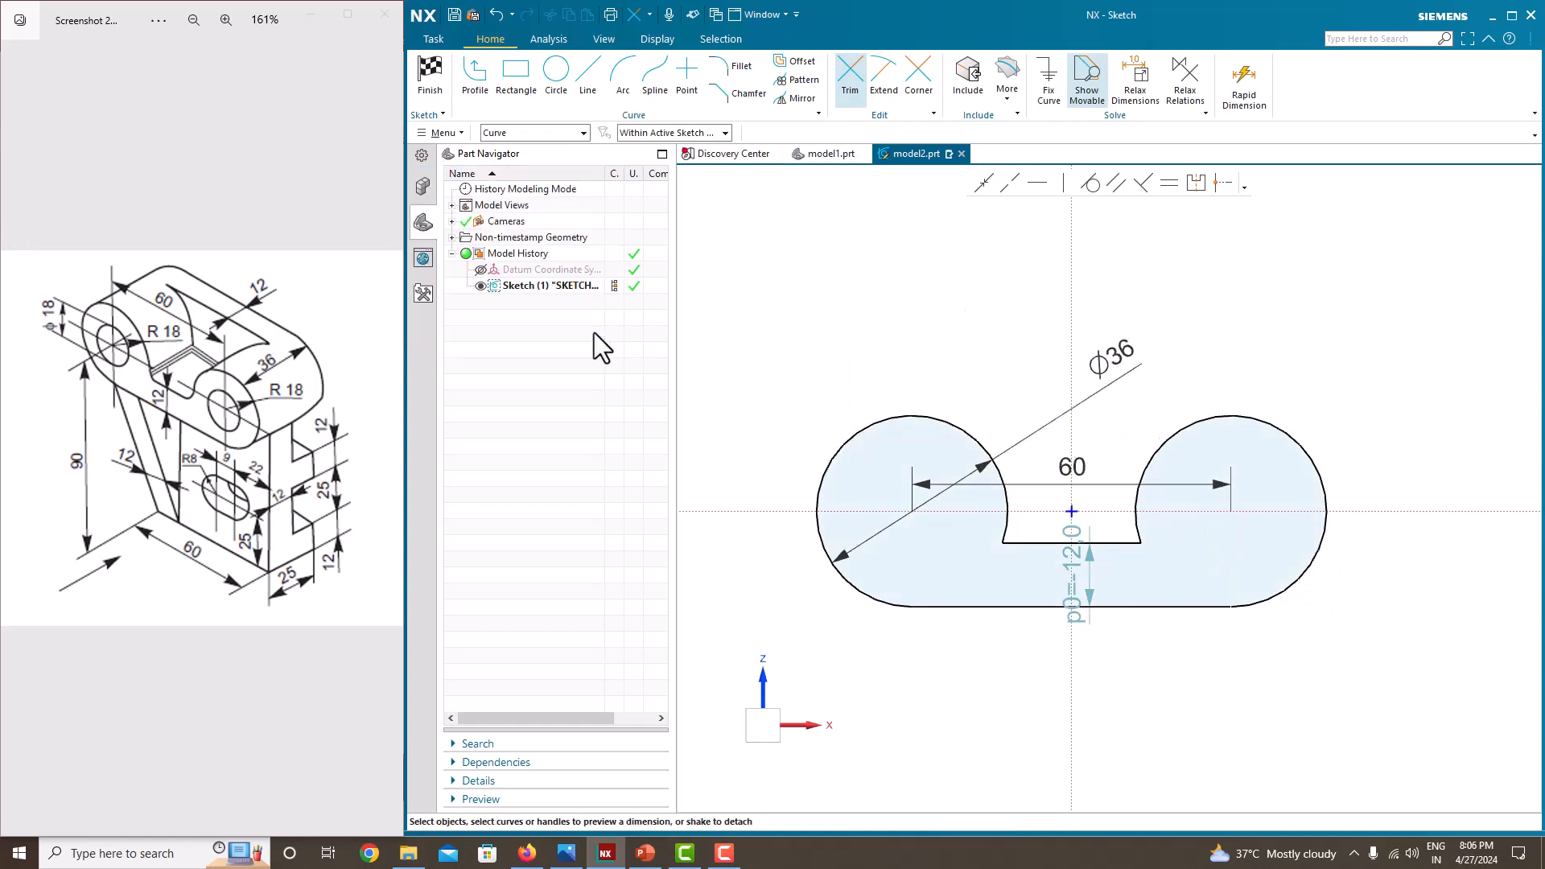
Finish the sketch and extrude the profile as a solid with a symmetric total width of 36 mm.
right_click(924, 281)
click(939, 290)
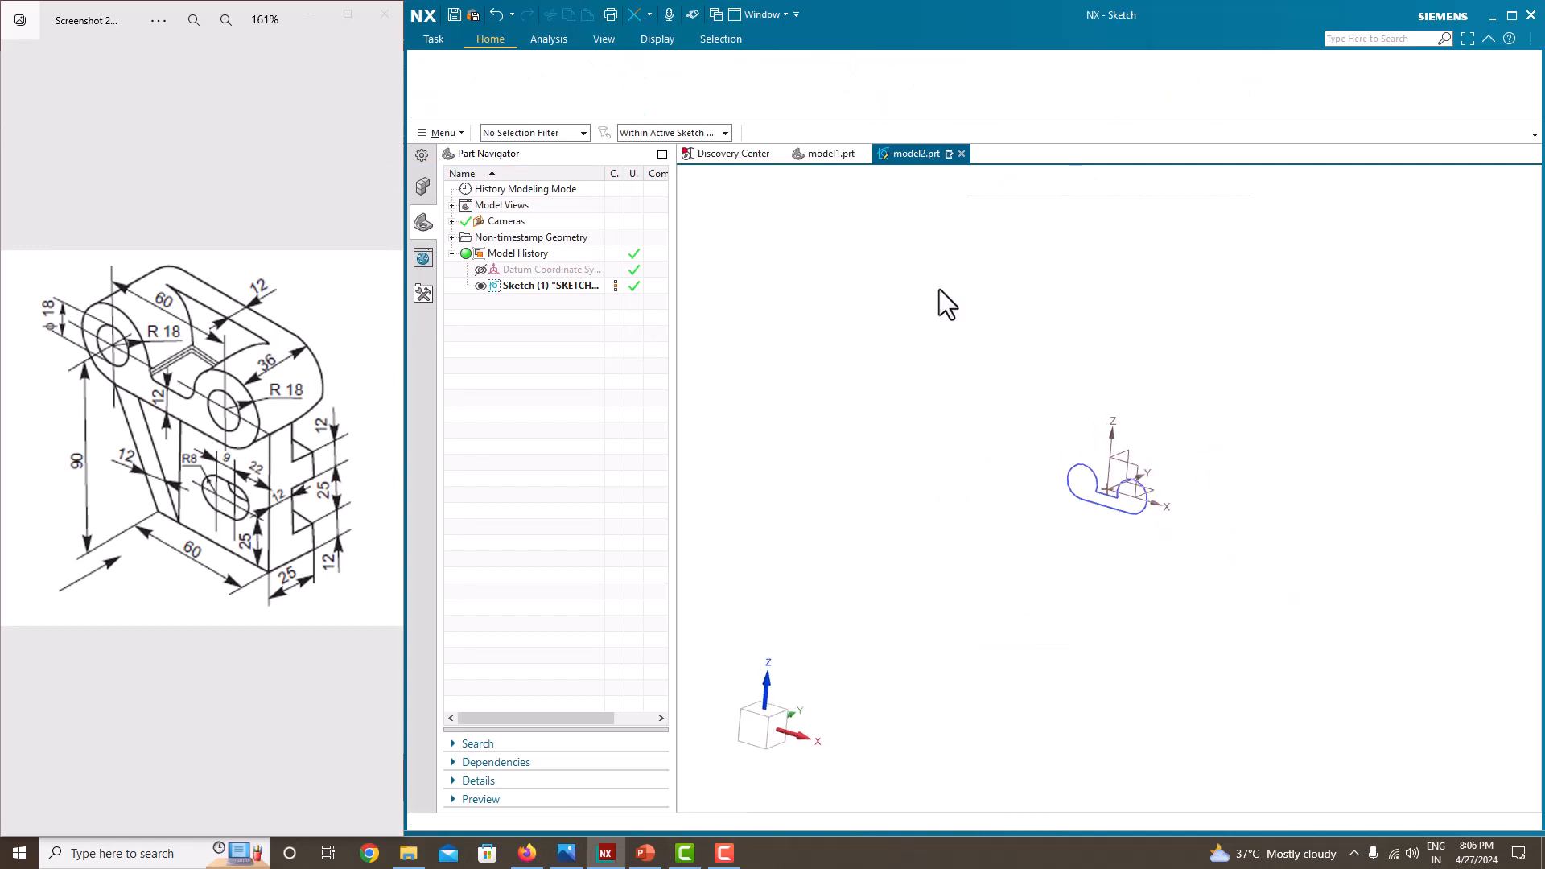
click(529, 87)
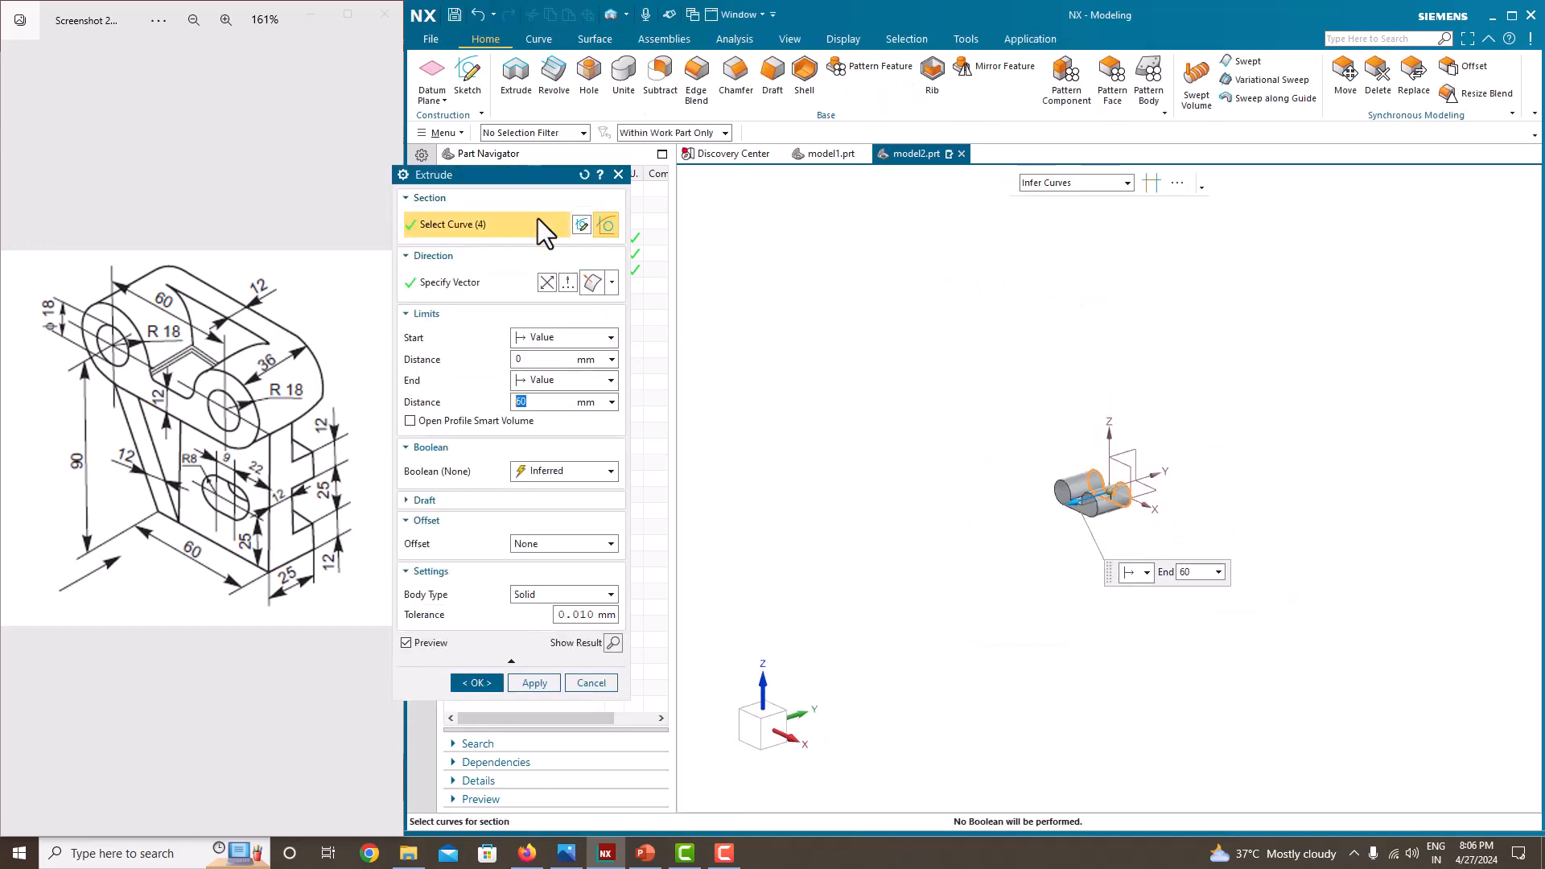
click(562, 380)
click(554, 420)
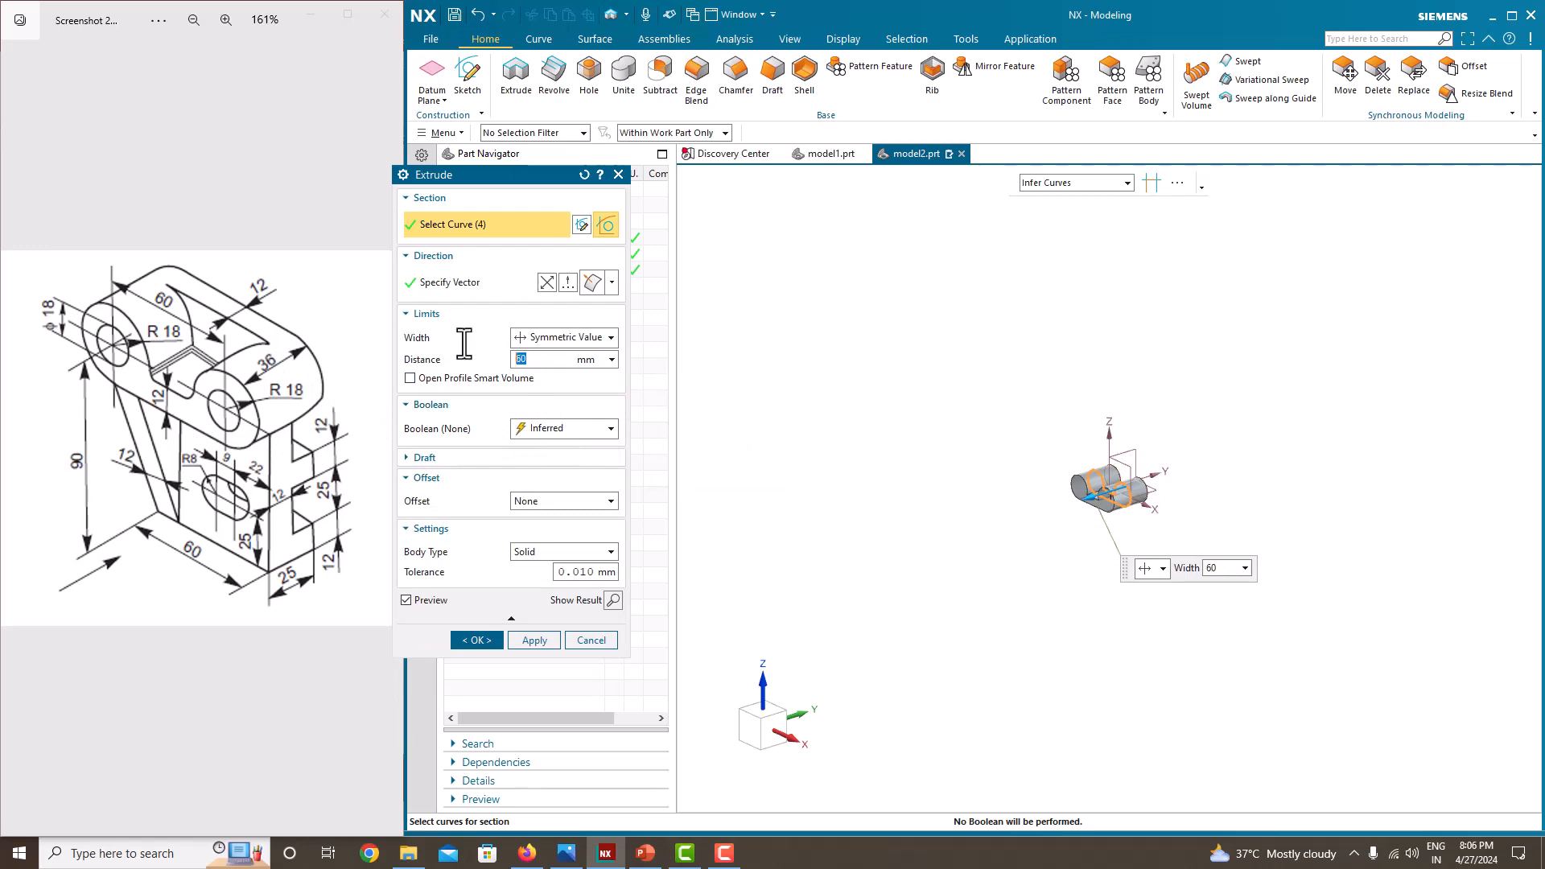
text(36)
key(Return)
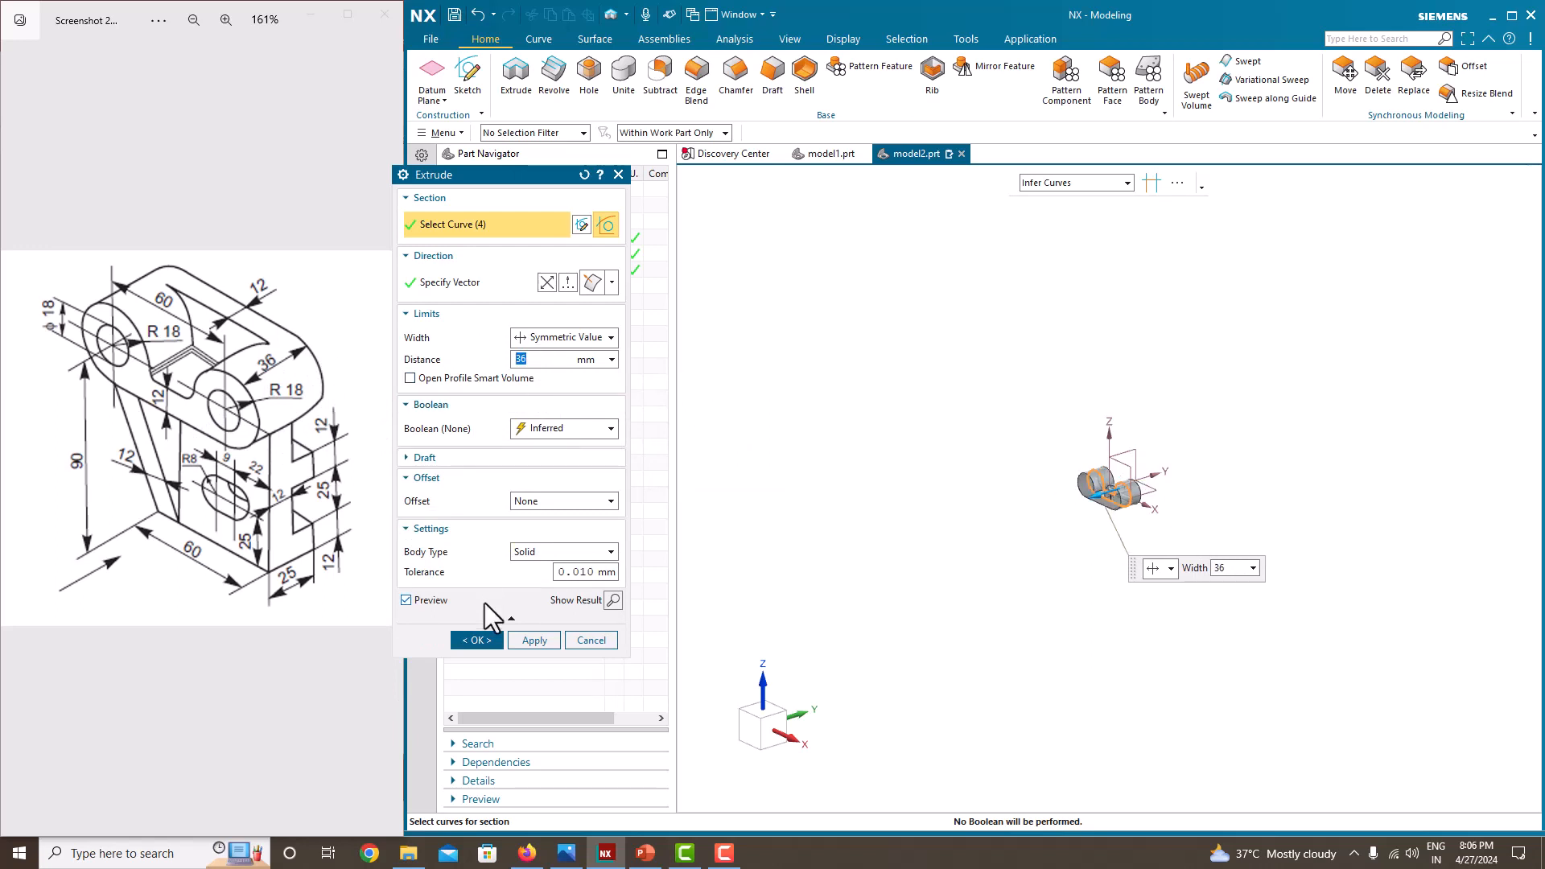
click(482, 640)
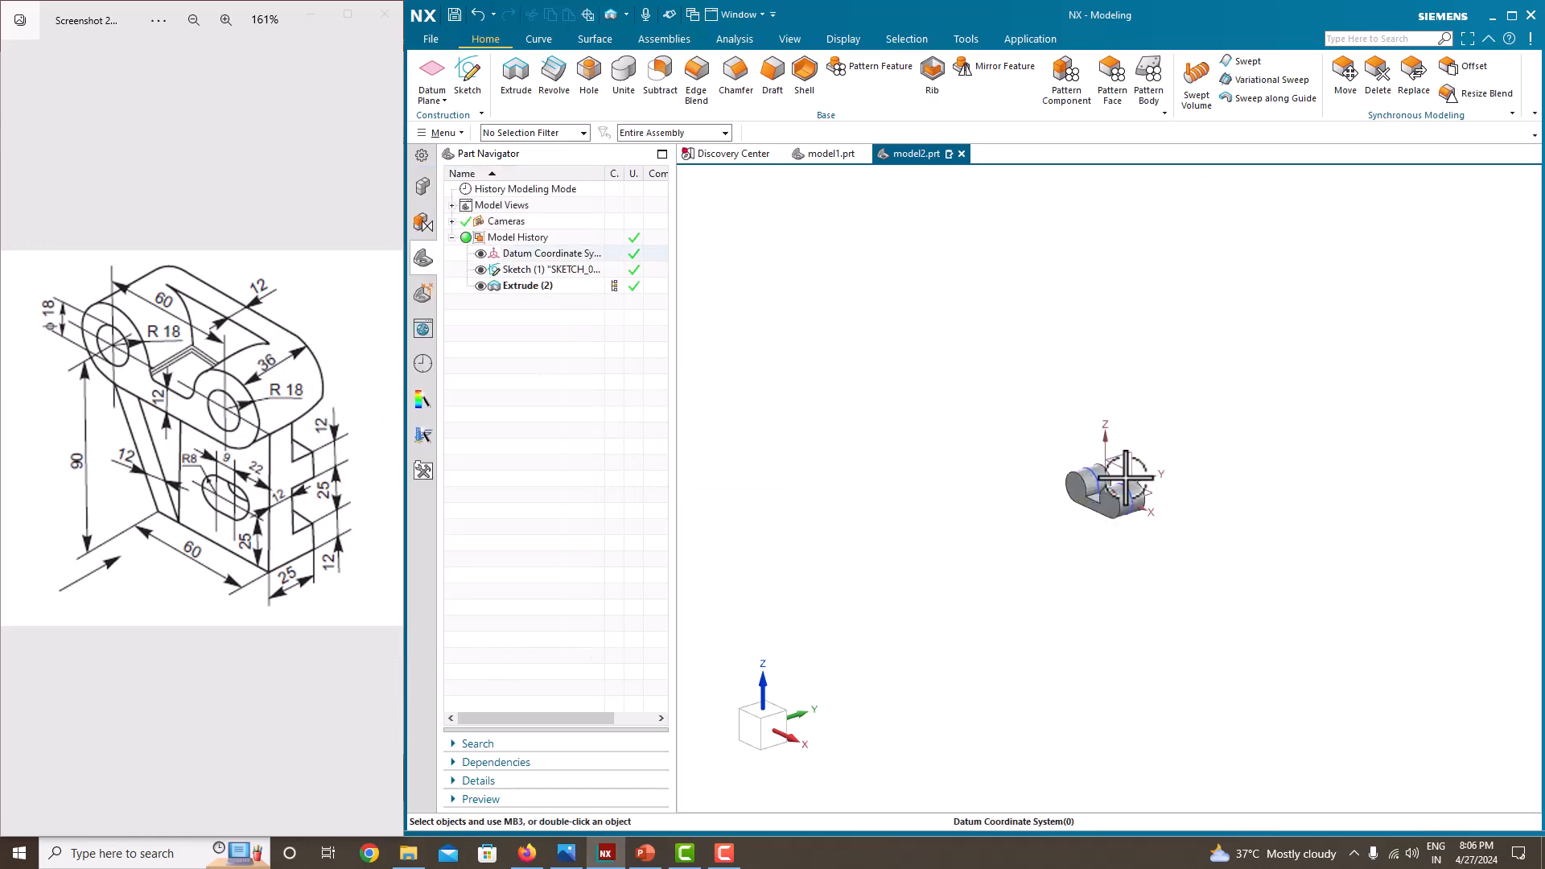
Hide the first profile sketch so only the extruded body is displayed.
click(482, 271)
scroll(940, 386, up, 2)
mouse_move(984, 436)
middle_down()
mouse_move(996, 432)
mouse_move(986, 440)
middle_up()
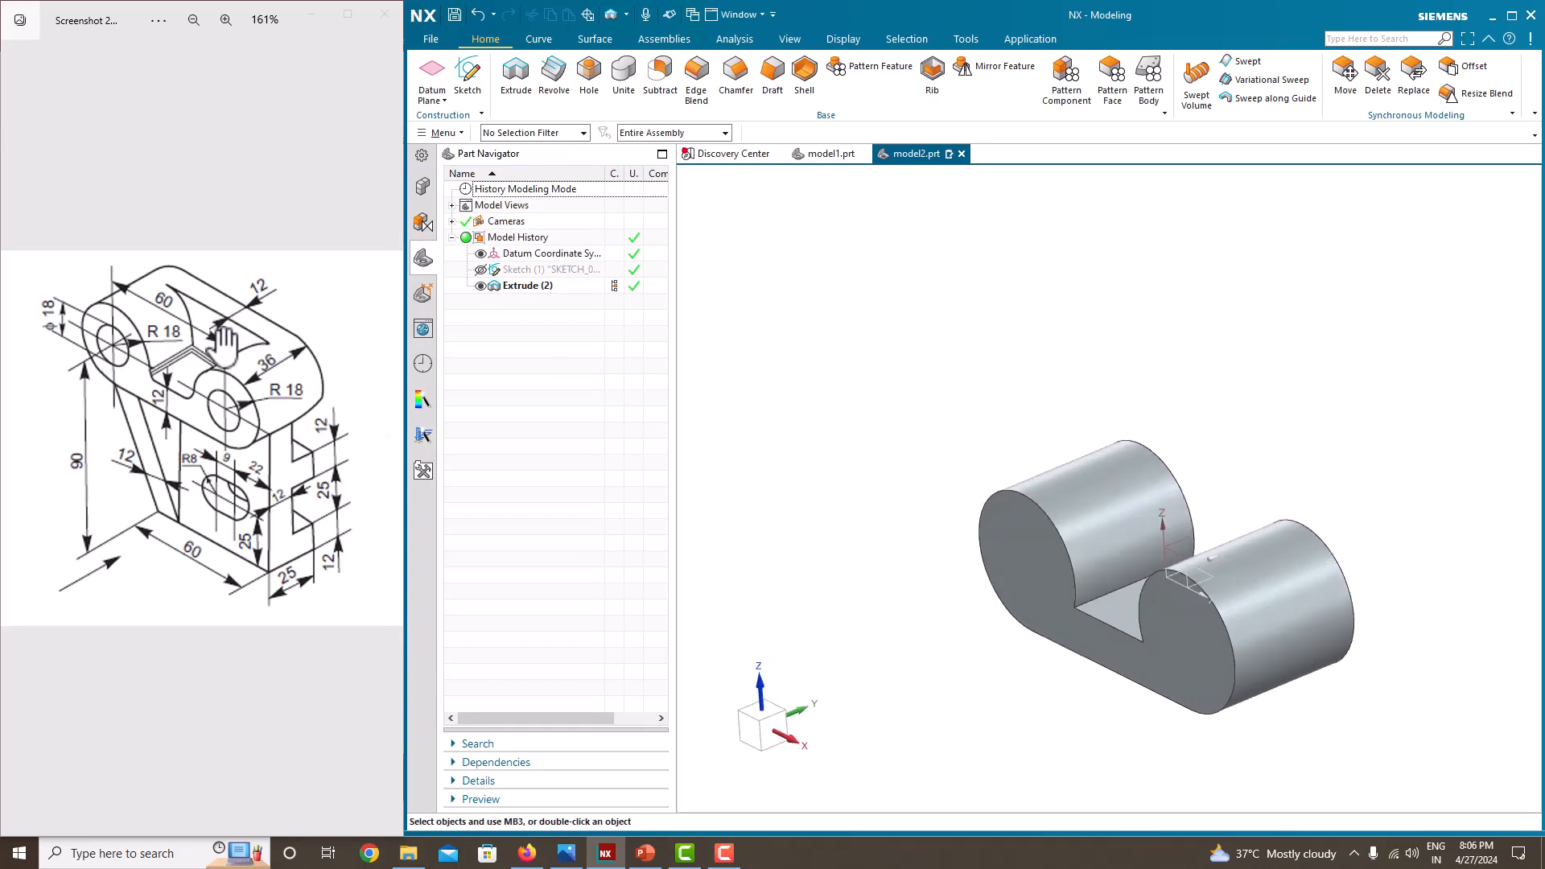
middle_drag(767, 404, 1014, 459)
Start a new sketch on the rear planar end face of the extruded body.
middle_drag(1191, 473, 805, 194)
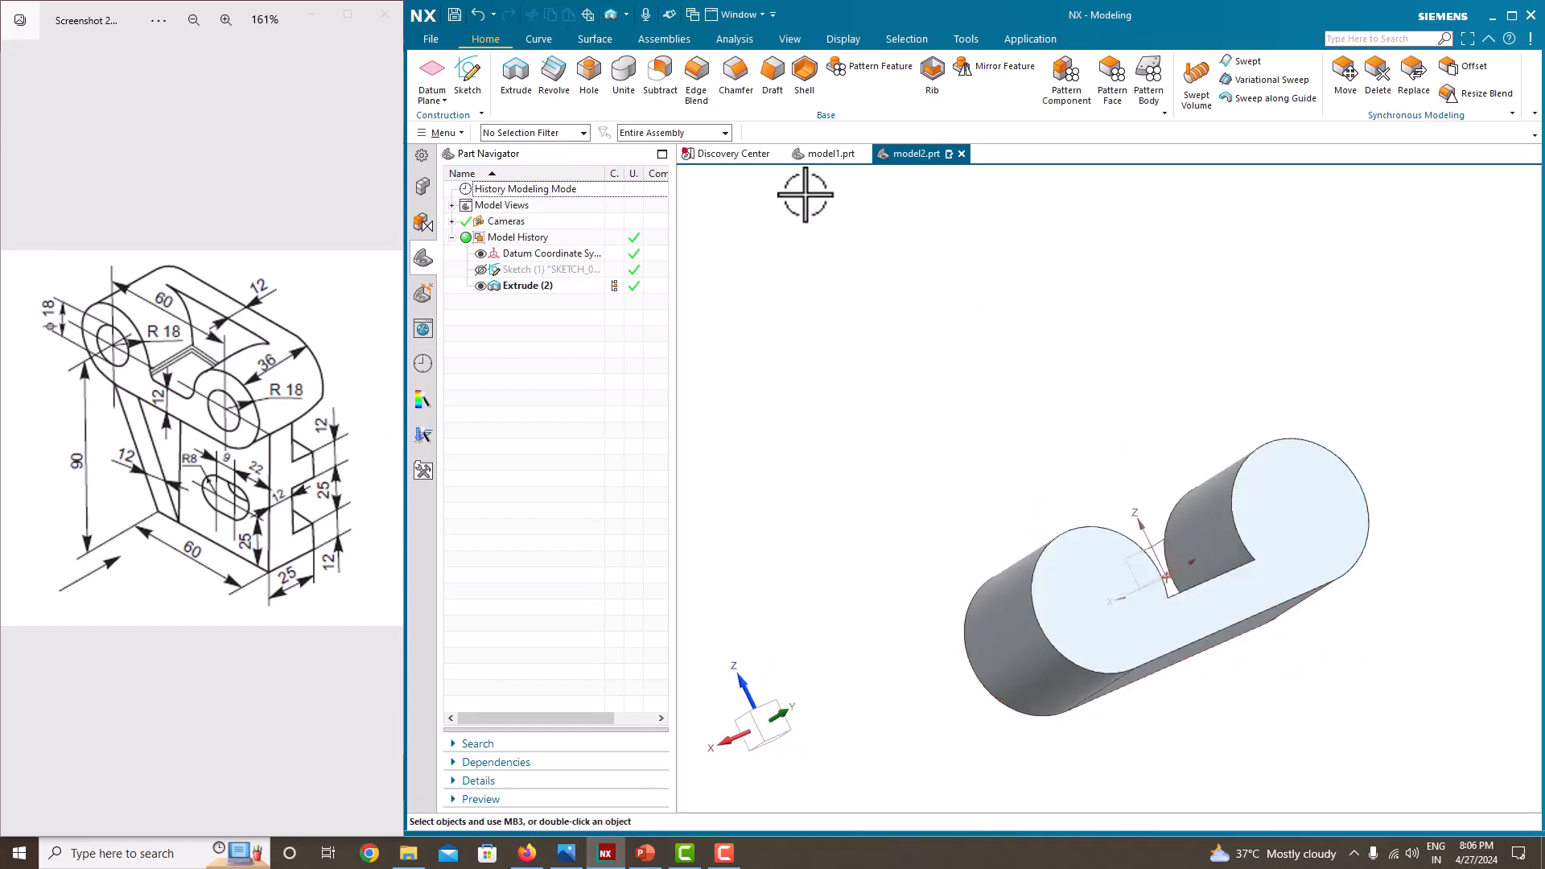
click(473, 79)
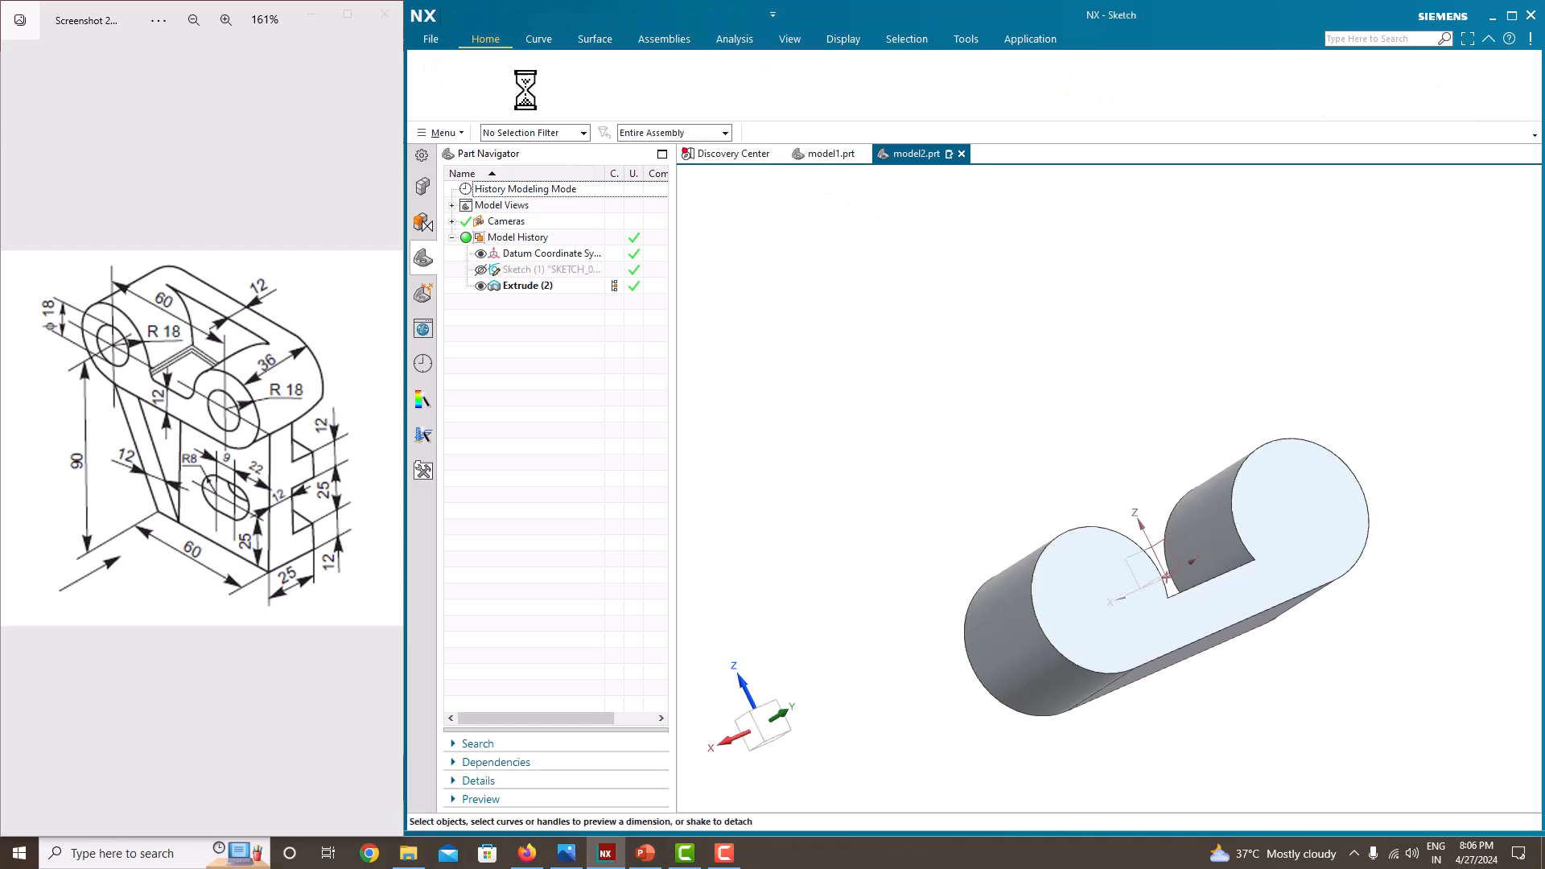
click(1275, 455)
middle_drag(1297, 376, 1204, 507)
click(541, 348)
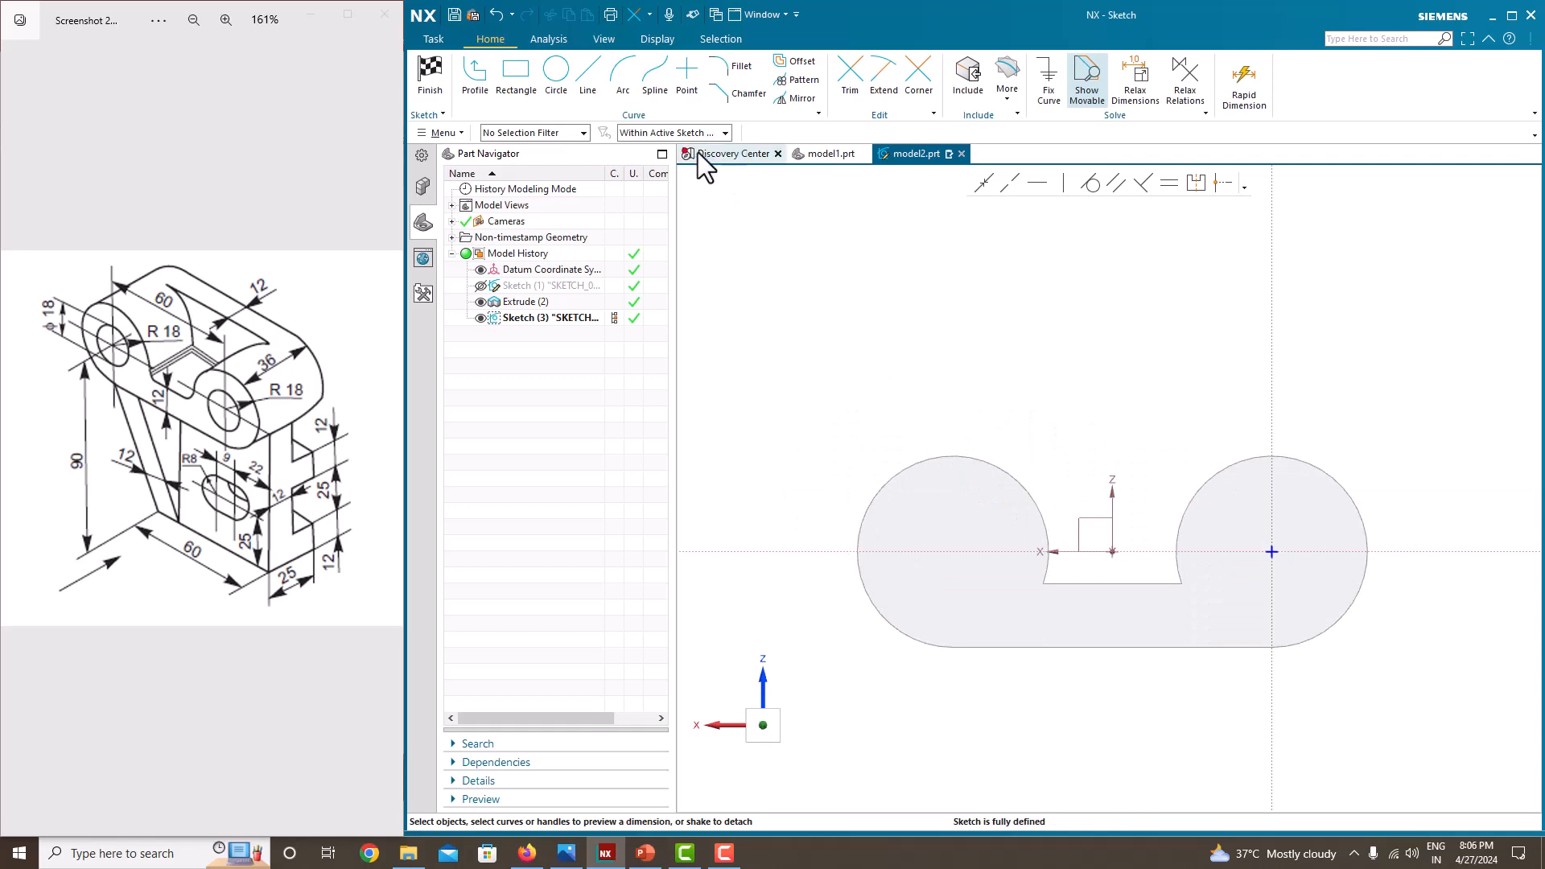
Draw a horizontal line tangent to both rounded ends, joining their highest points.
click(481, 79)
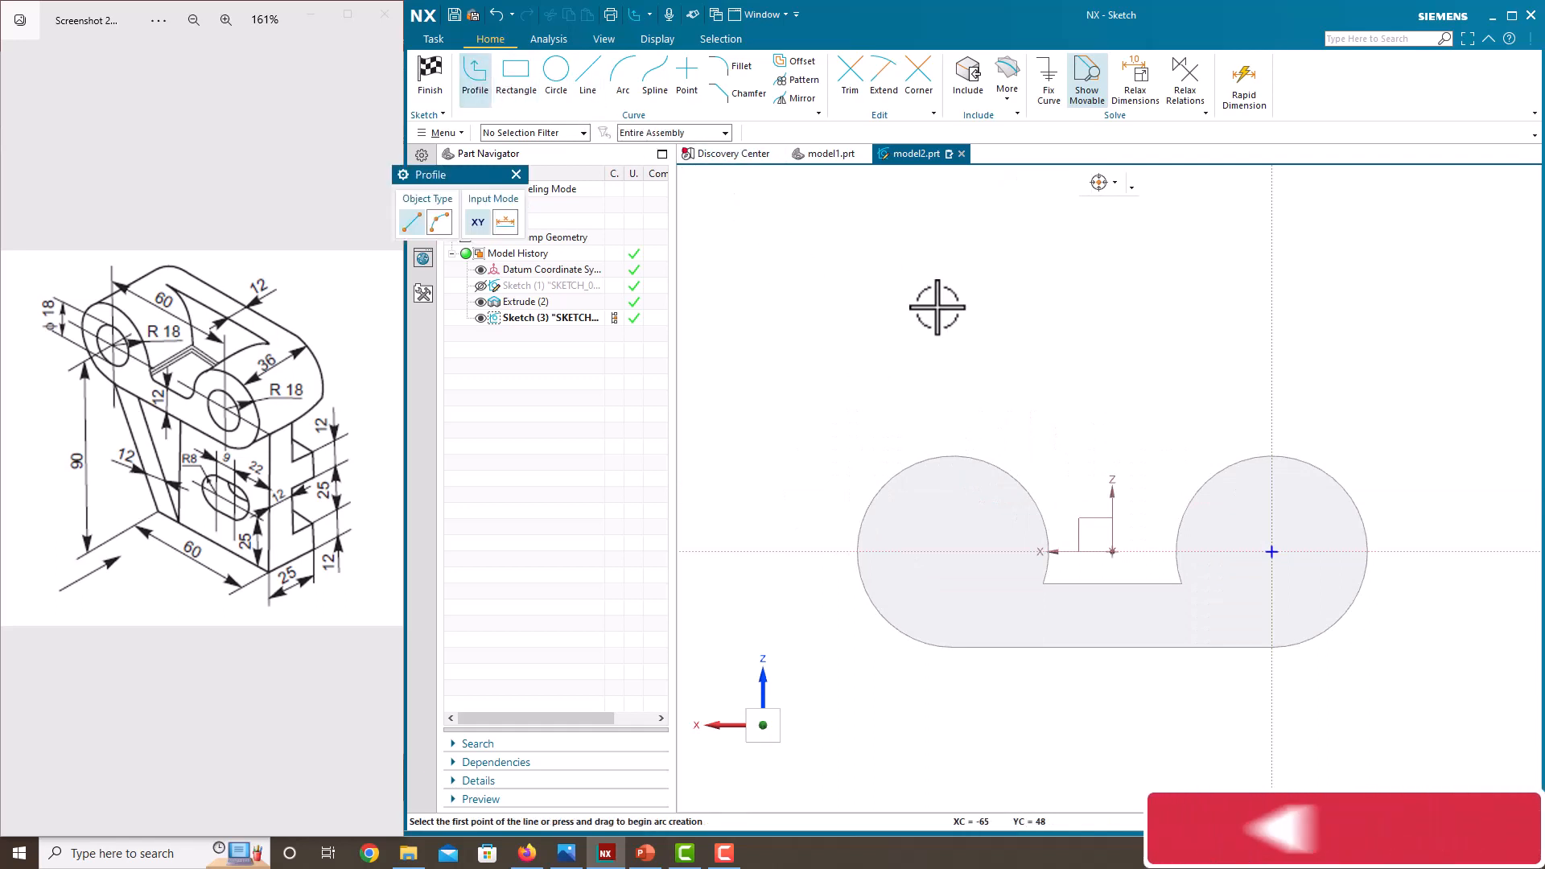
click(977, 456)
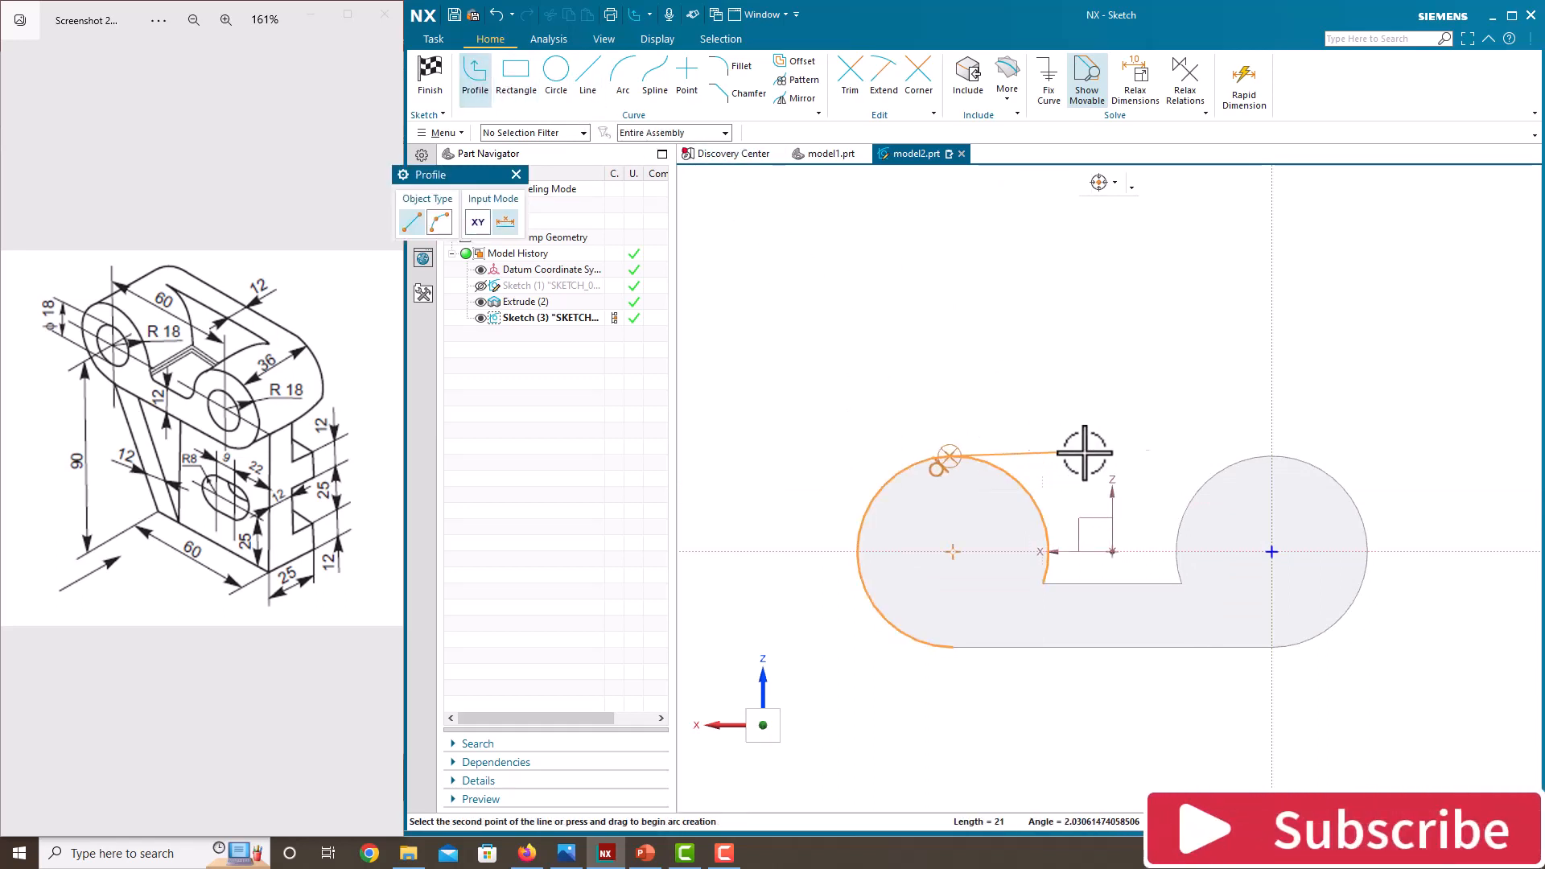
click(1260, 457)
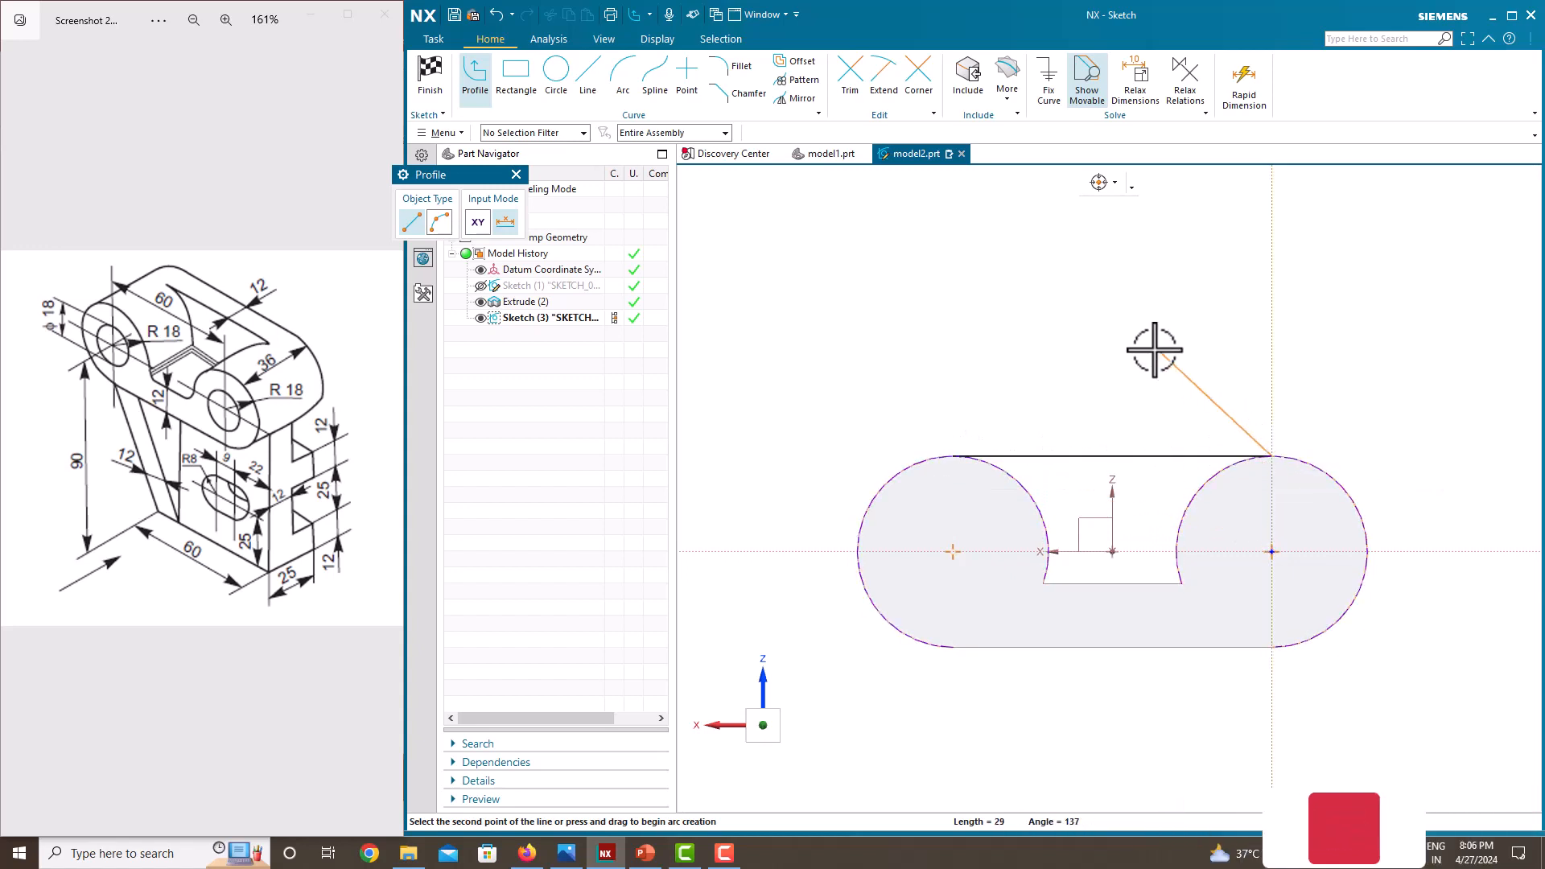
key(Escape)
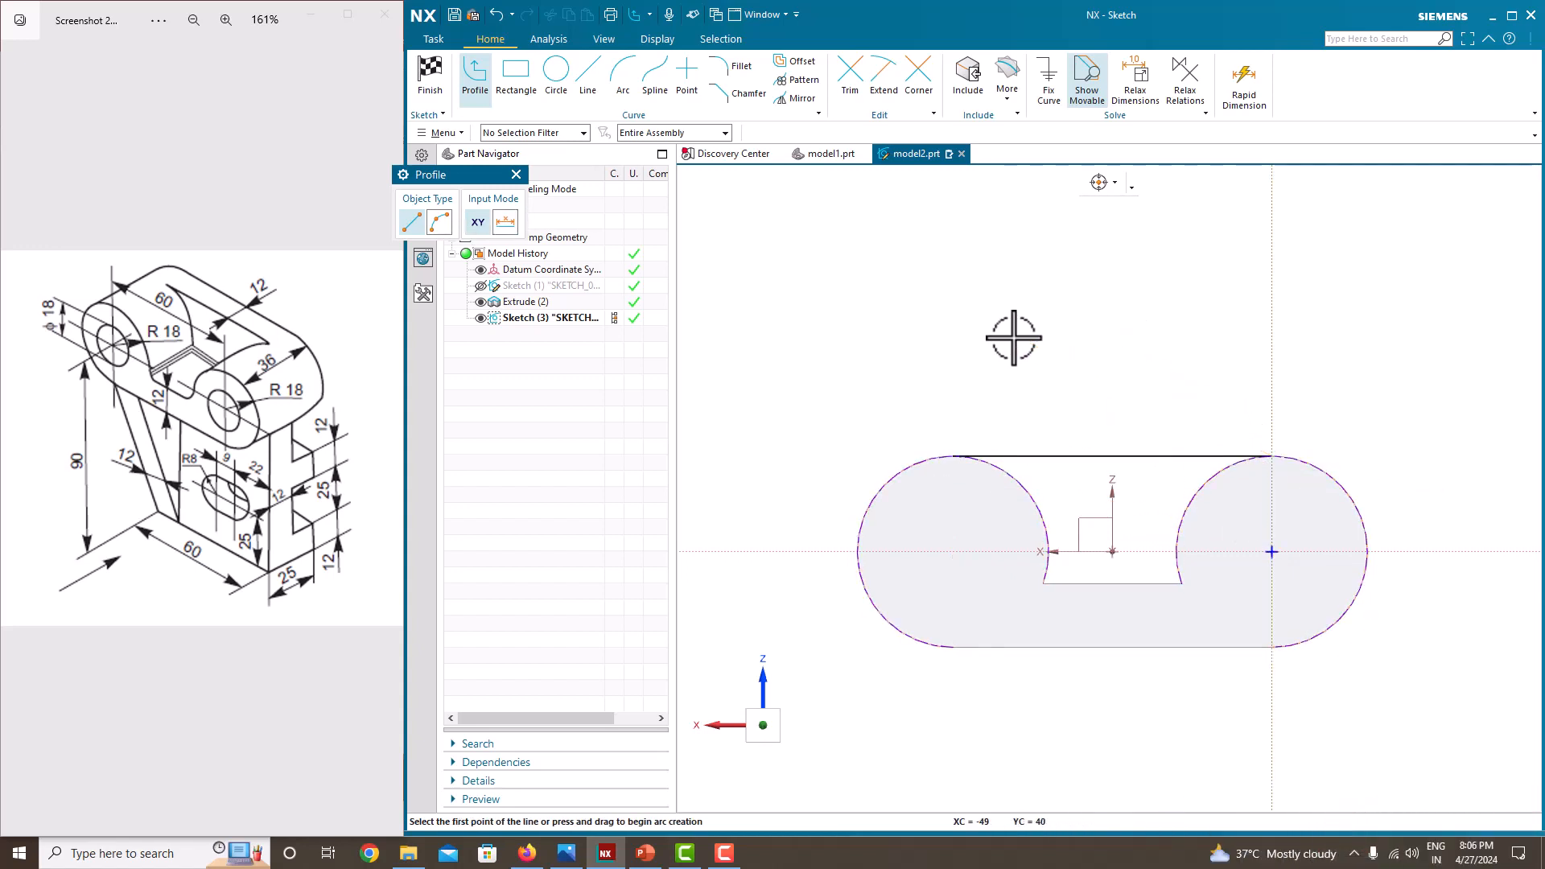
key(Escape)
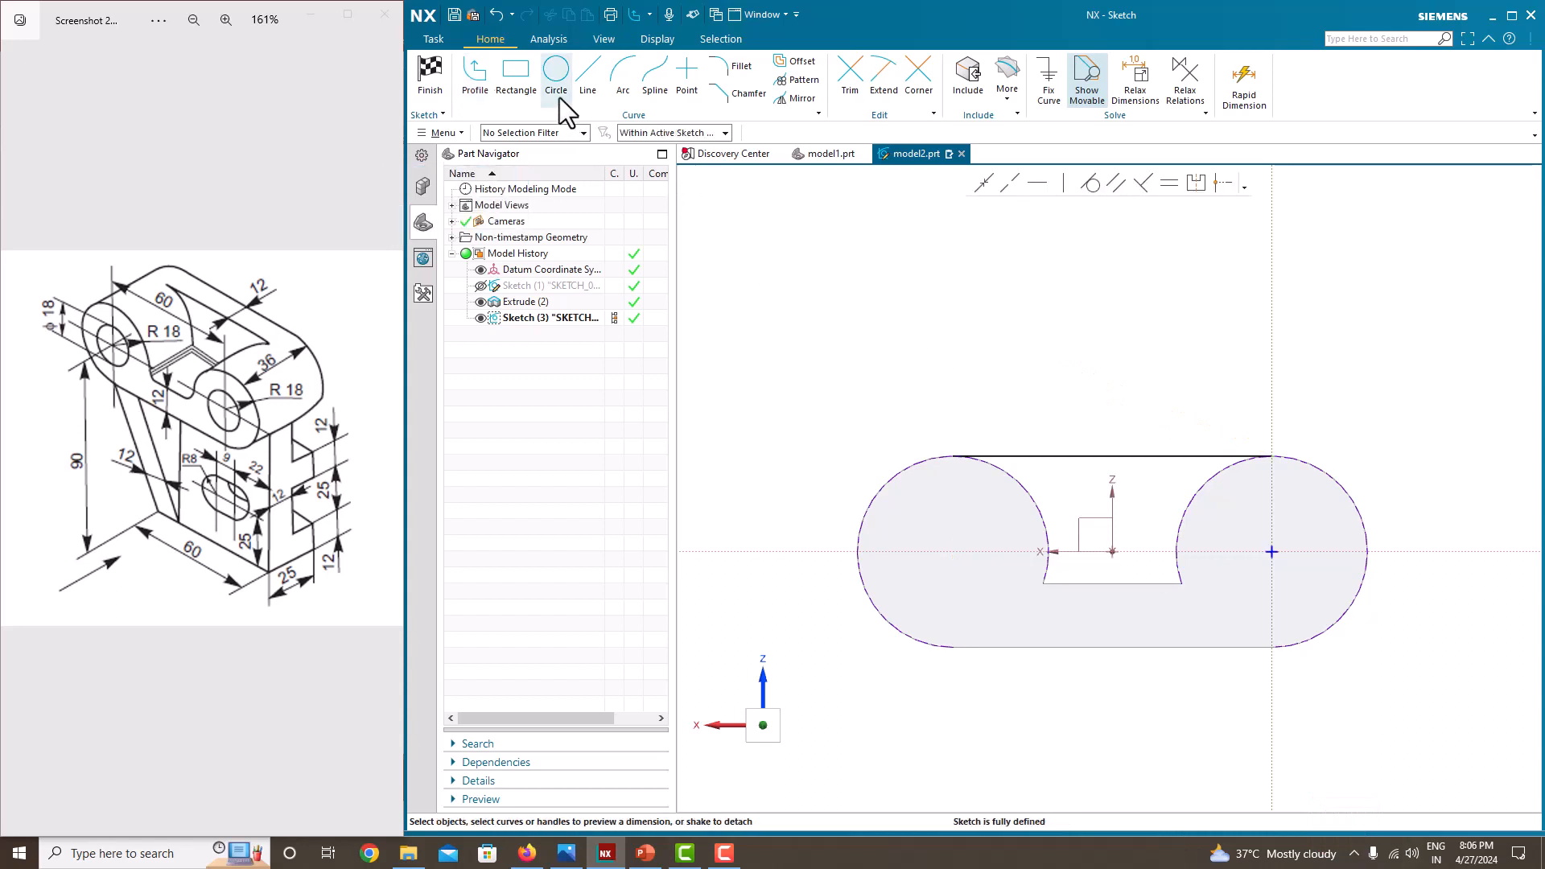
Draw two 36 mm diameter circles concentric with the rounded ends and coinciding with their outer edges.
click(558, 99)
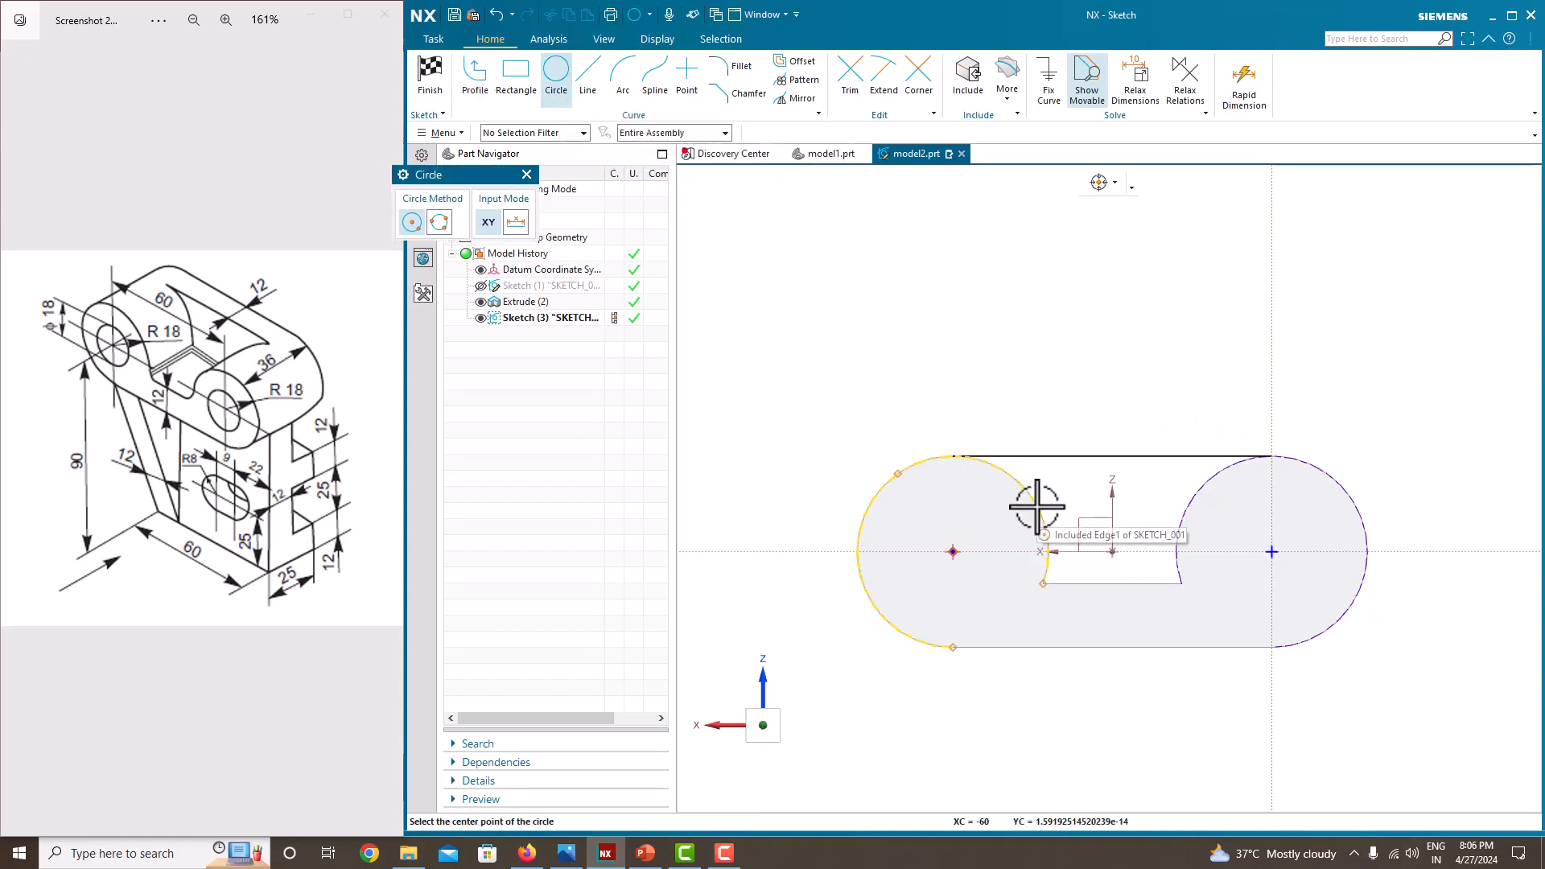
click(953, 552)
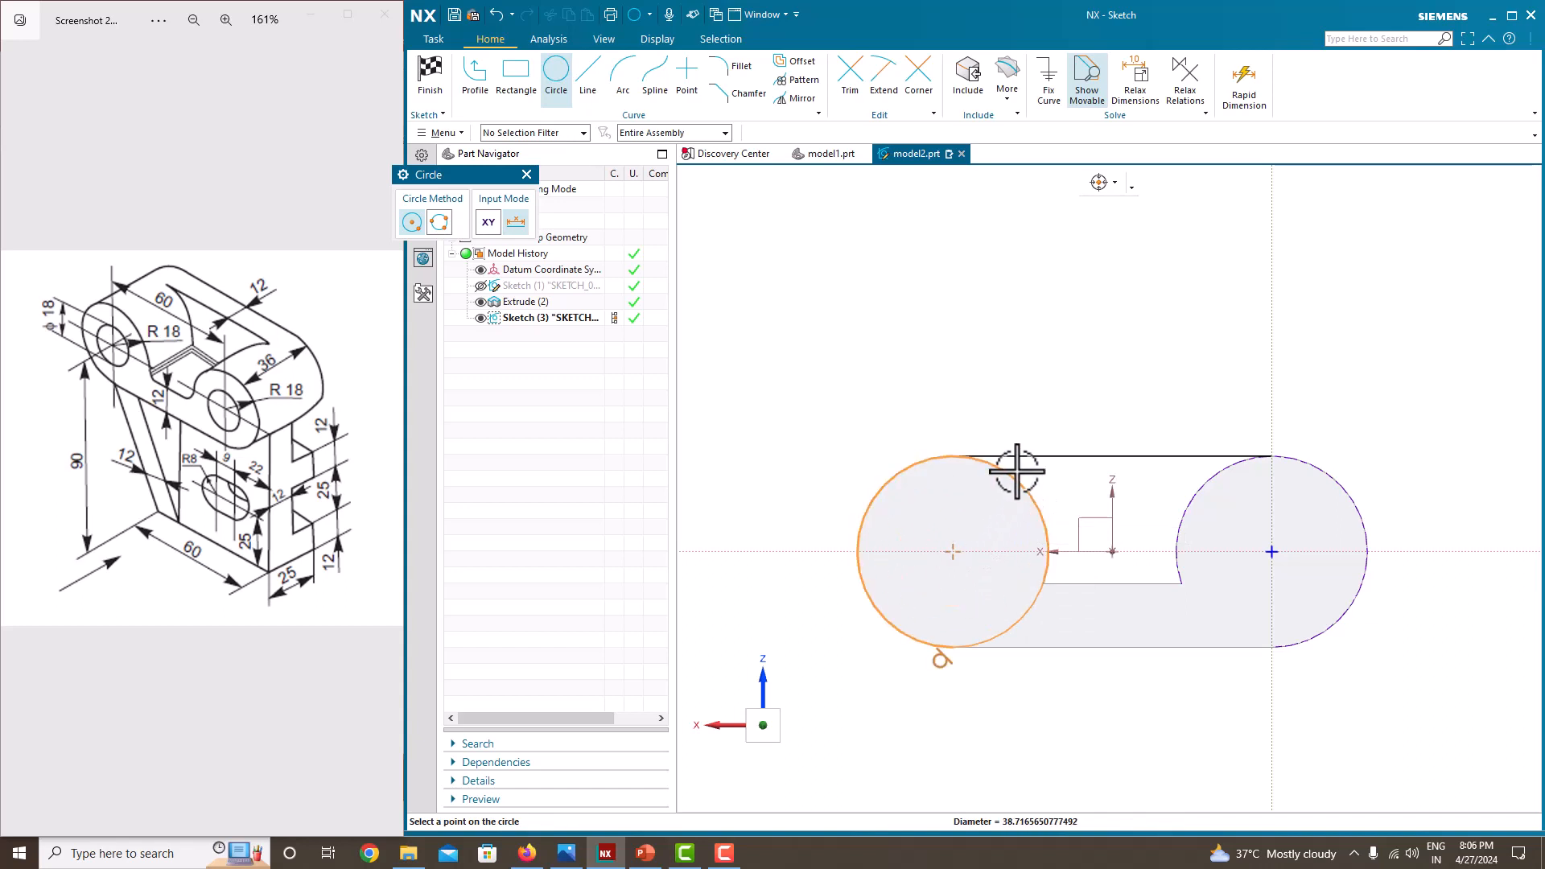
click(898, 473)
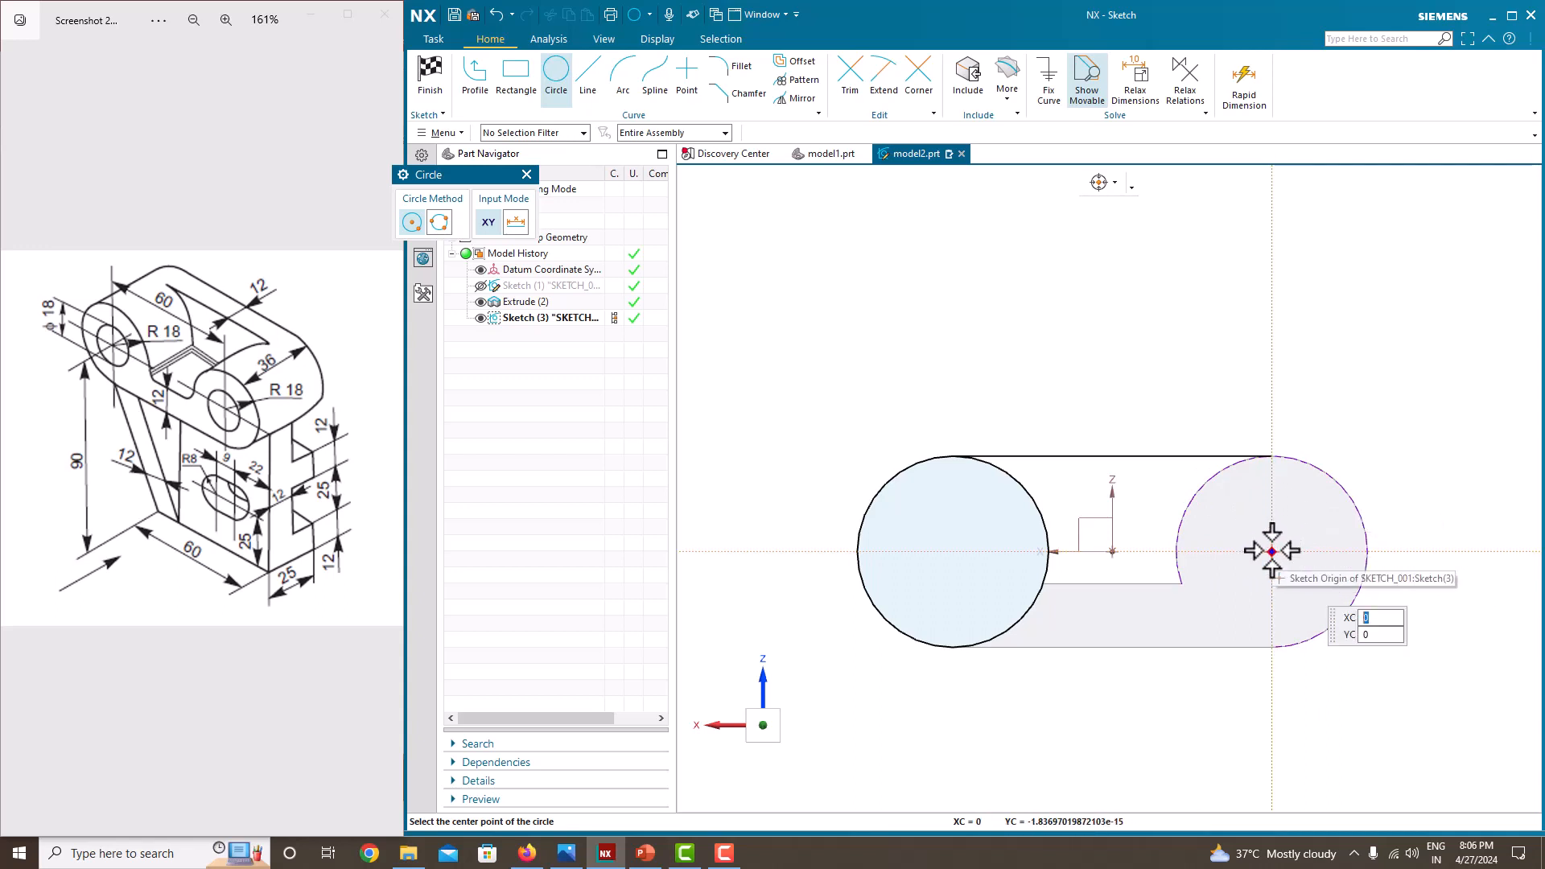
click(1271, 552)
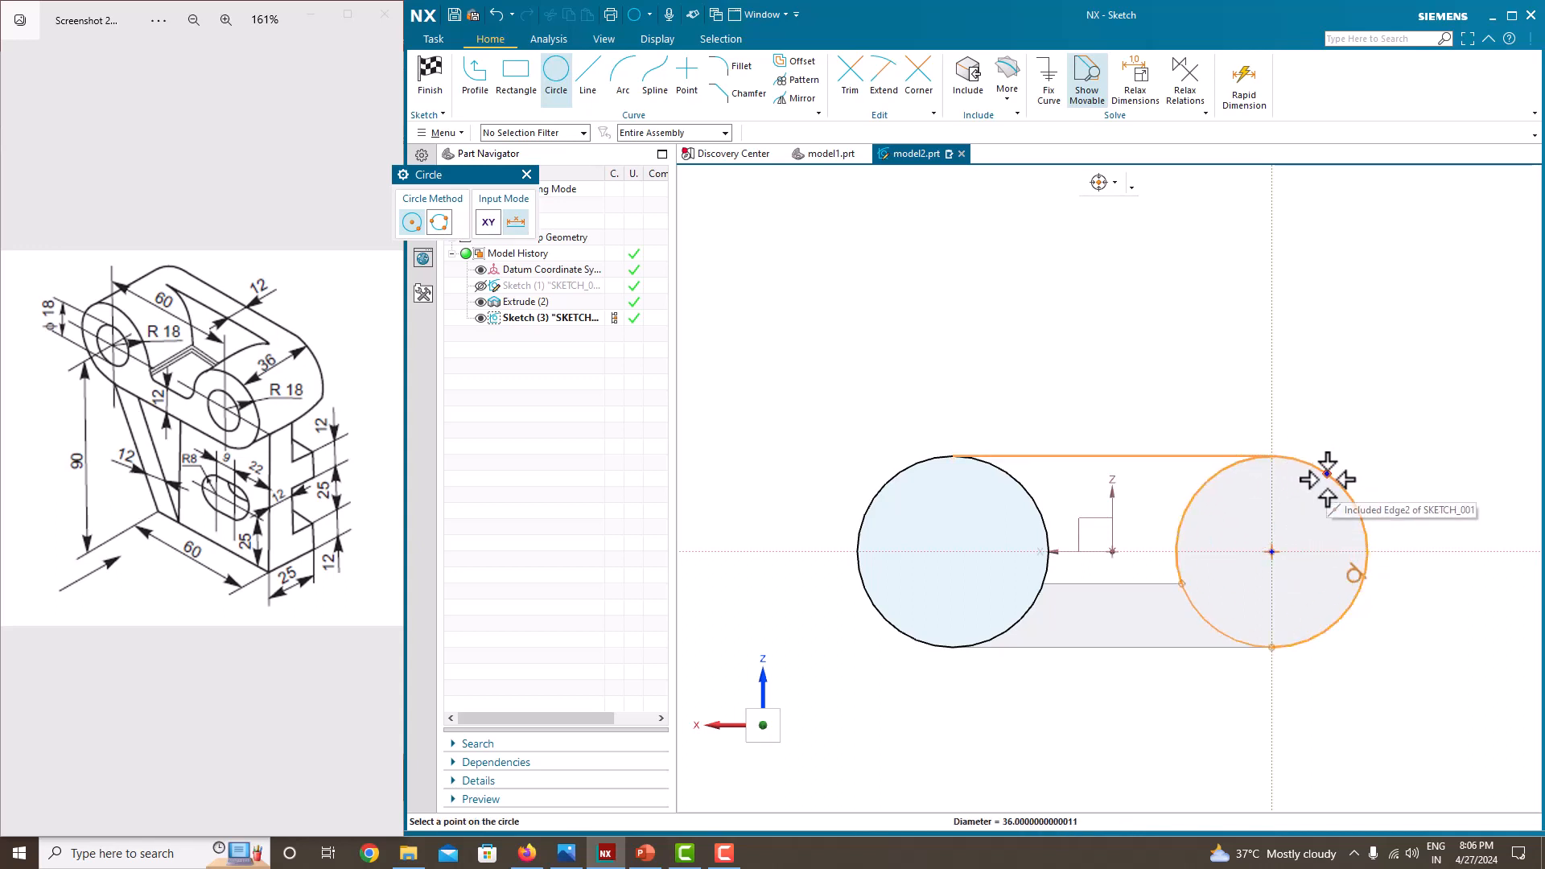
click(1327, 475)
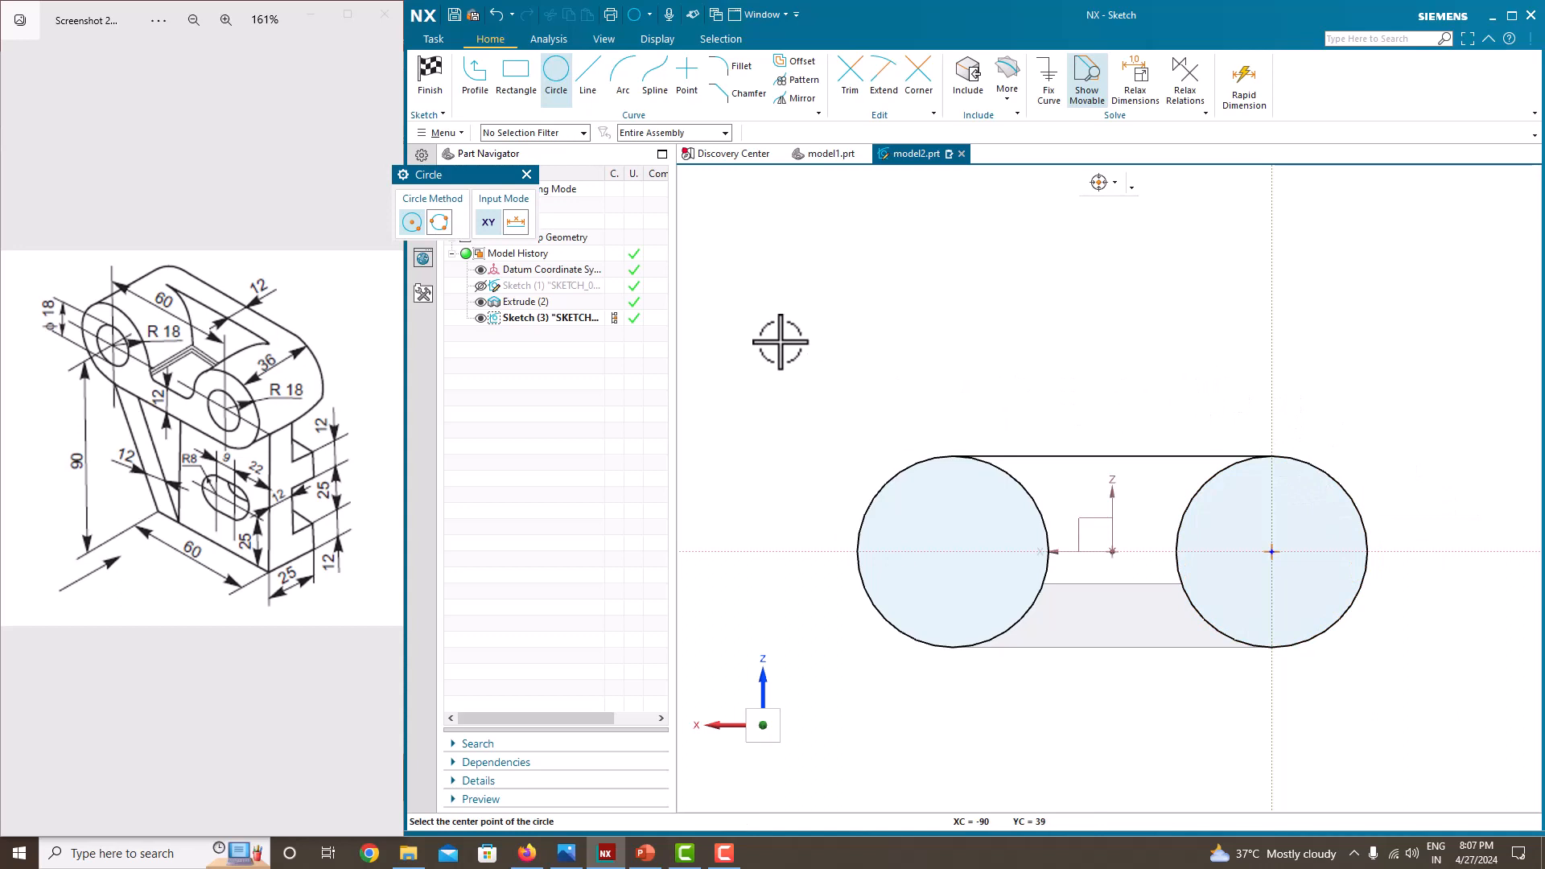
key(Escape)
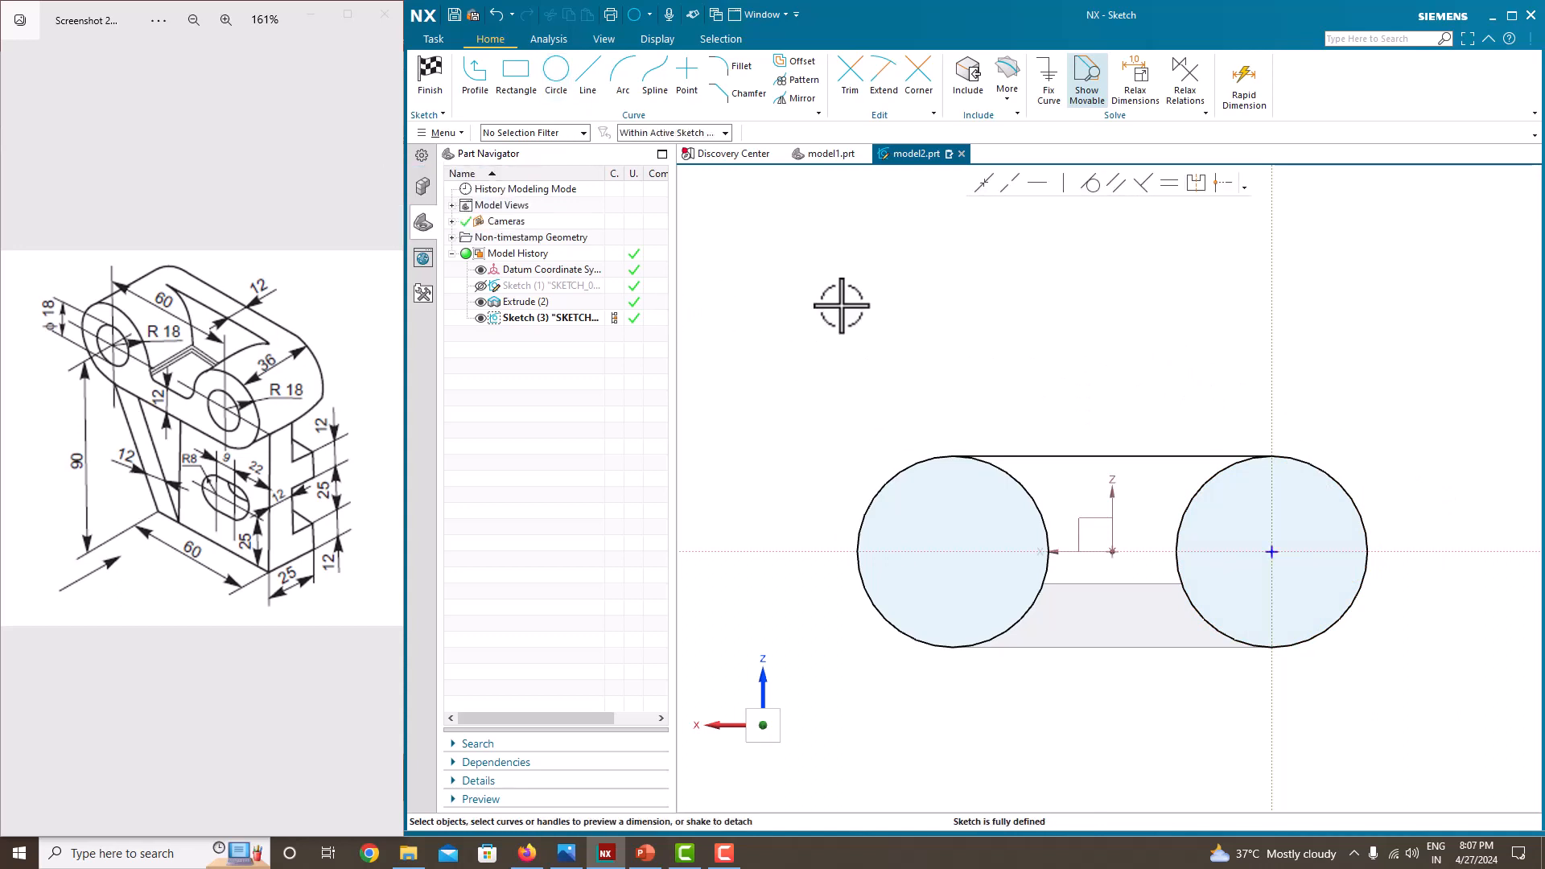
Draw a horizontal line tangent to both circles, joining their lowest points along the body's bottom edge.
click(491, 79)
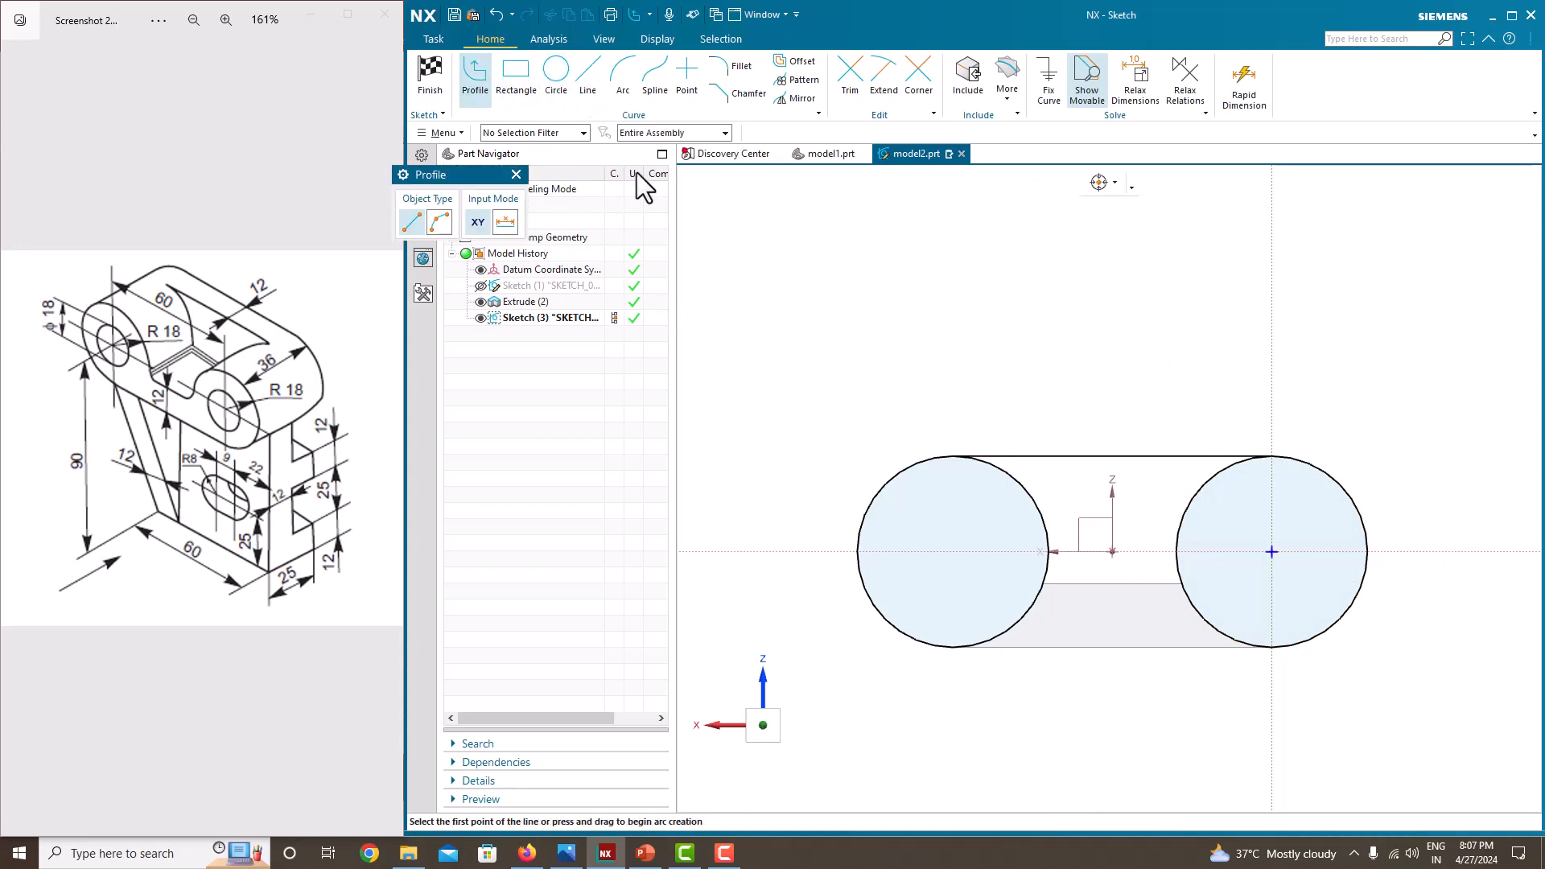
click(987, 639)
key(Escape)
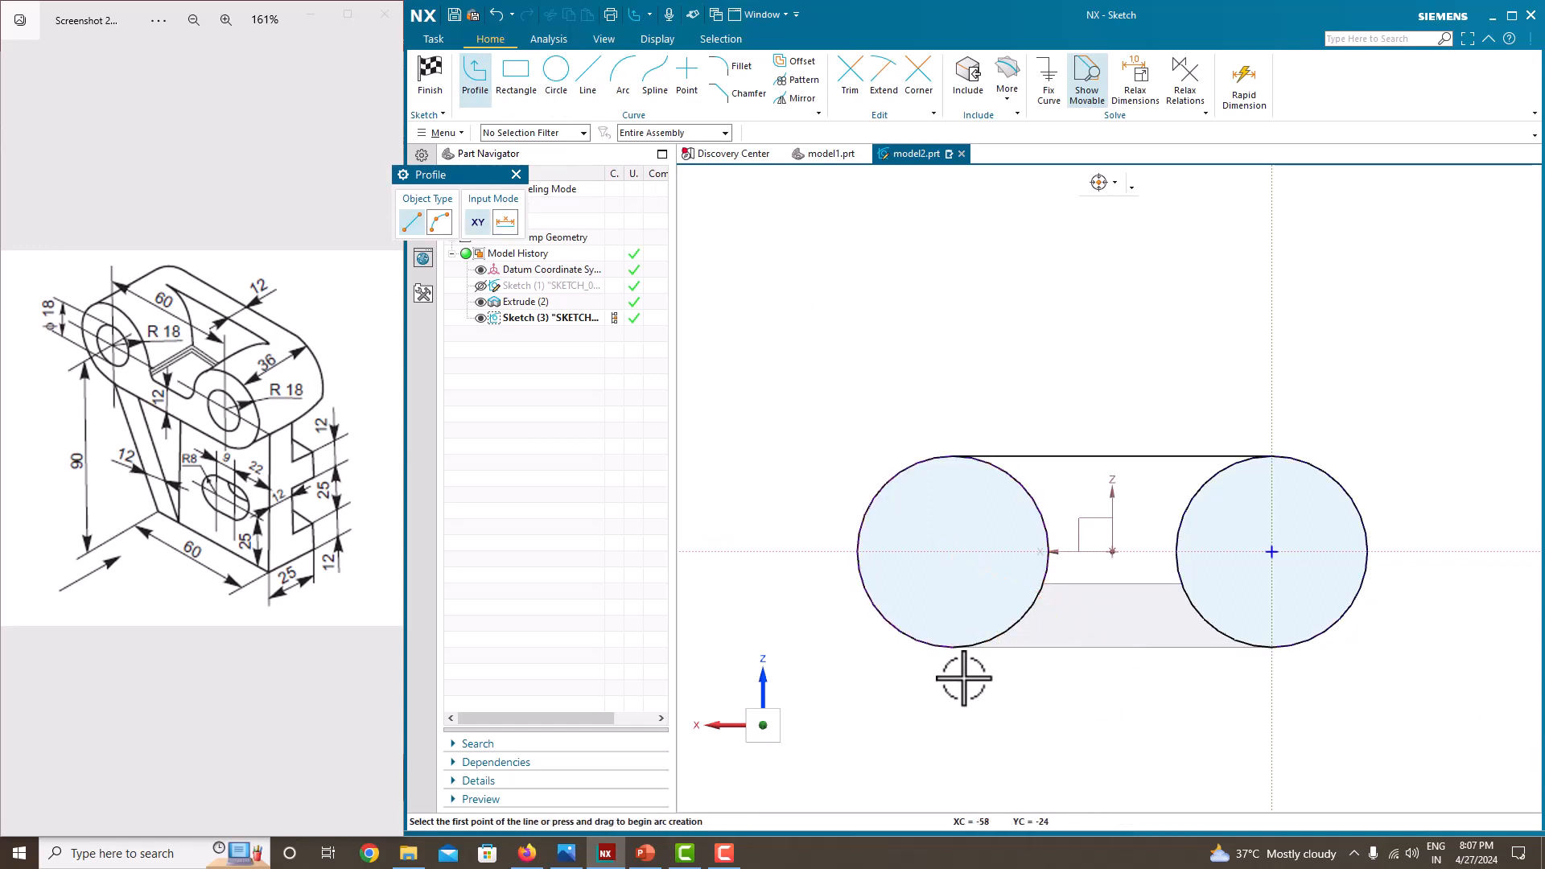
click(940, 644)
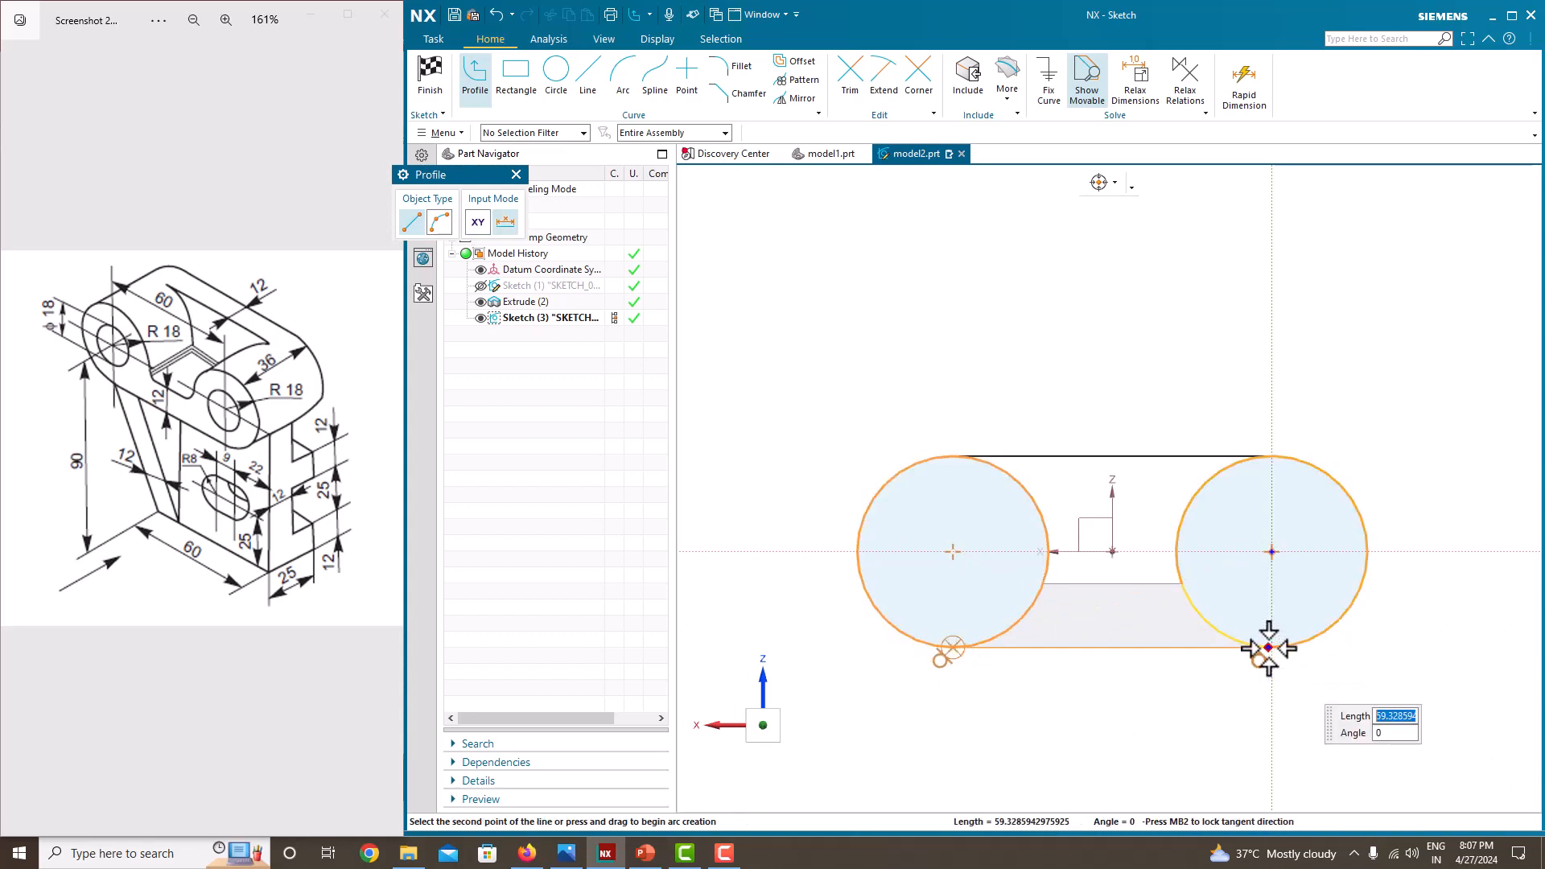
click(1268, 648)
key(Escape)
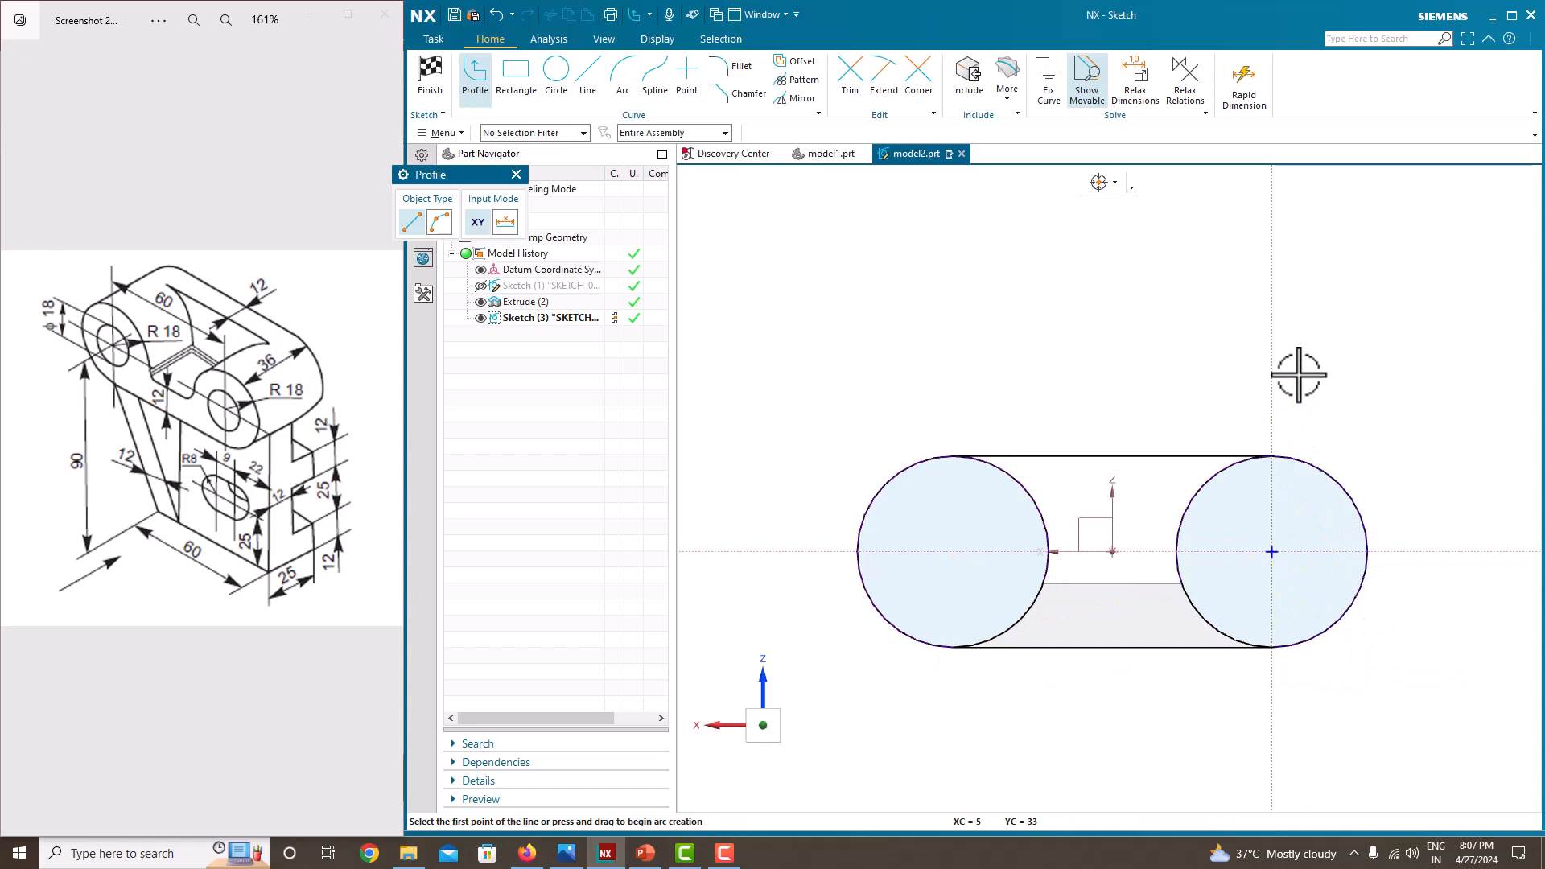
key(Escape)
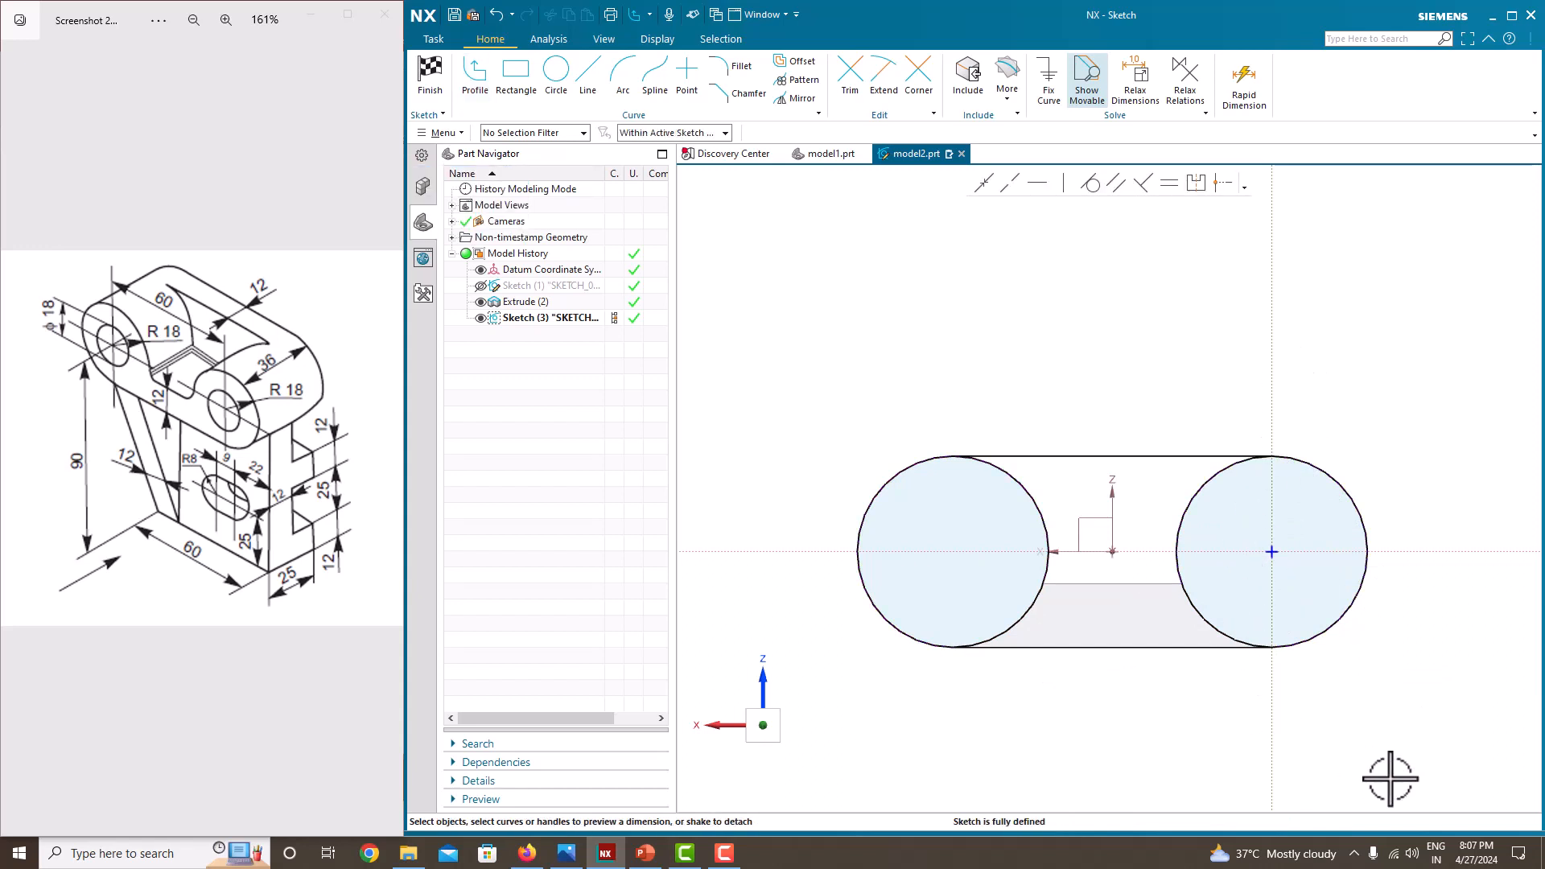
Trim the inner arcs of both circles to leave a closed slot-shaped outline and finish the sketch.
click(844, 96)
click(1028, 494)
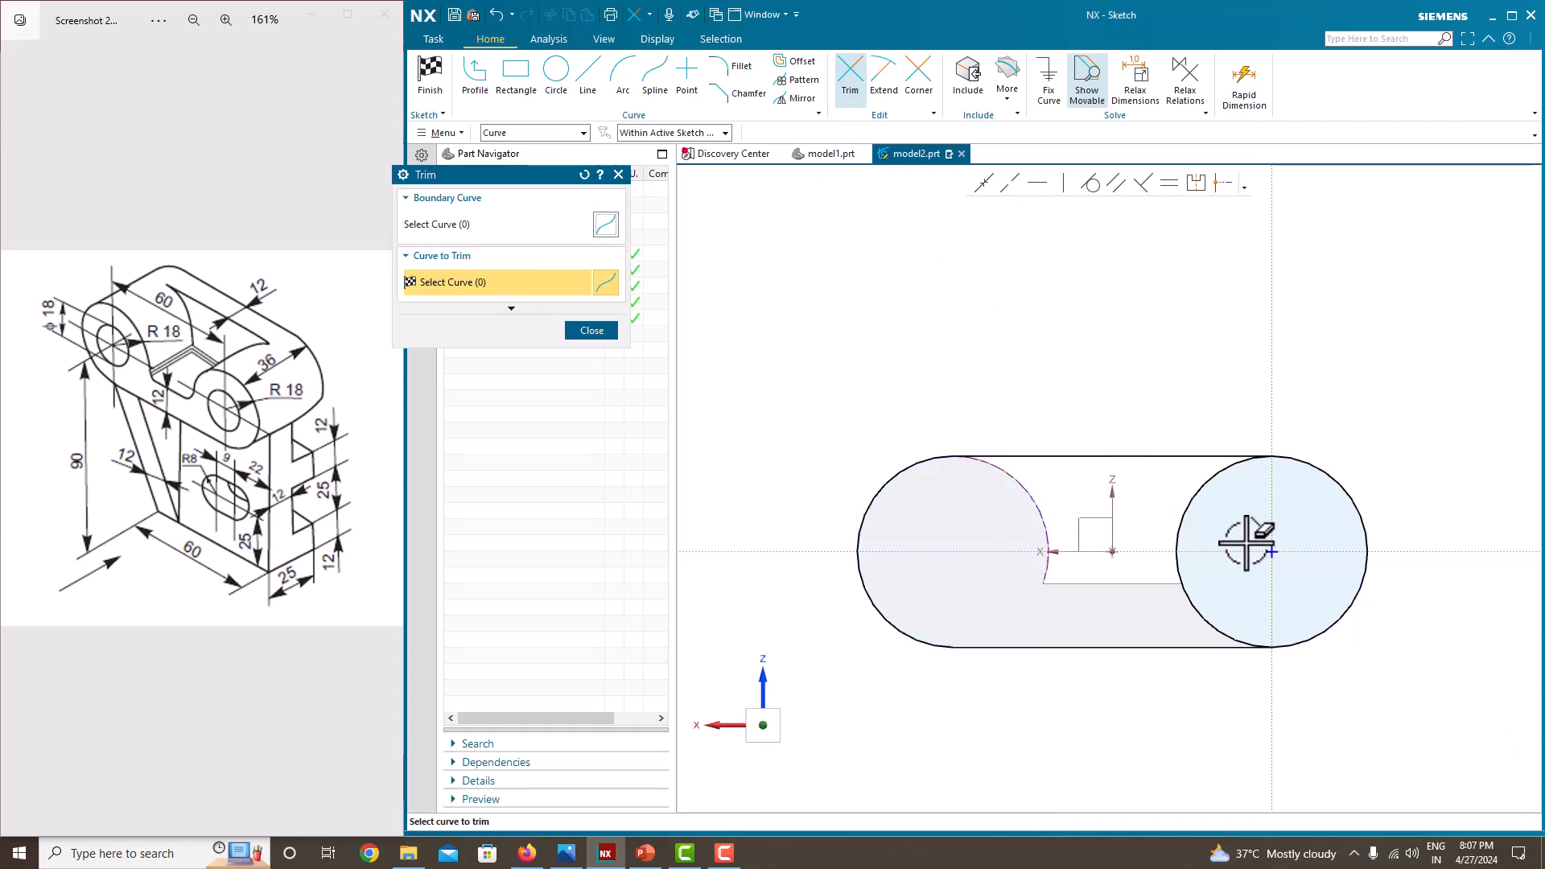
click(1181, 508)
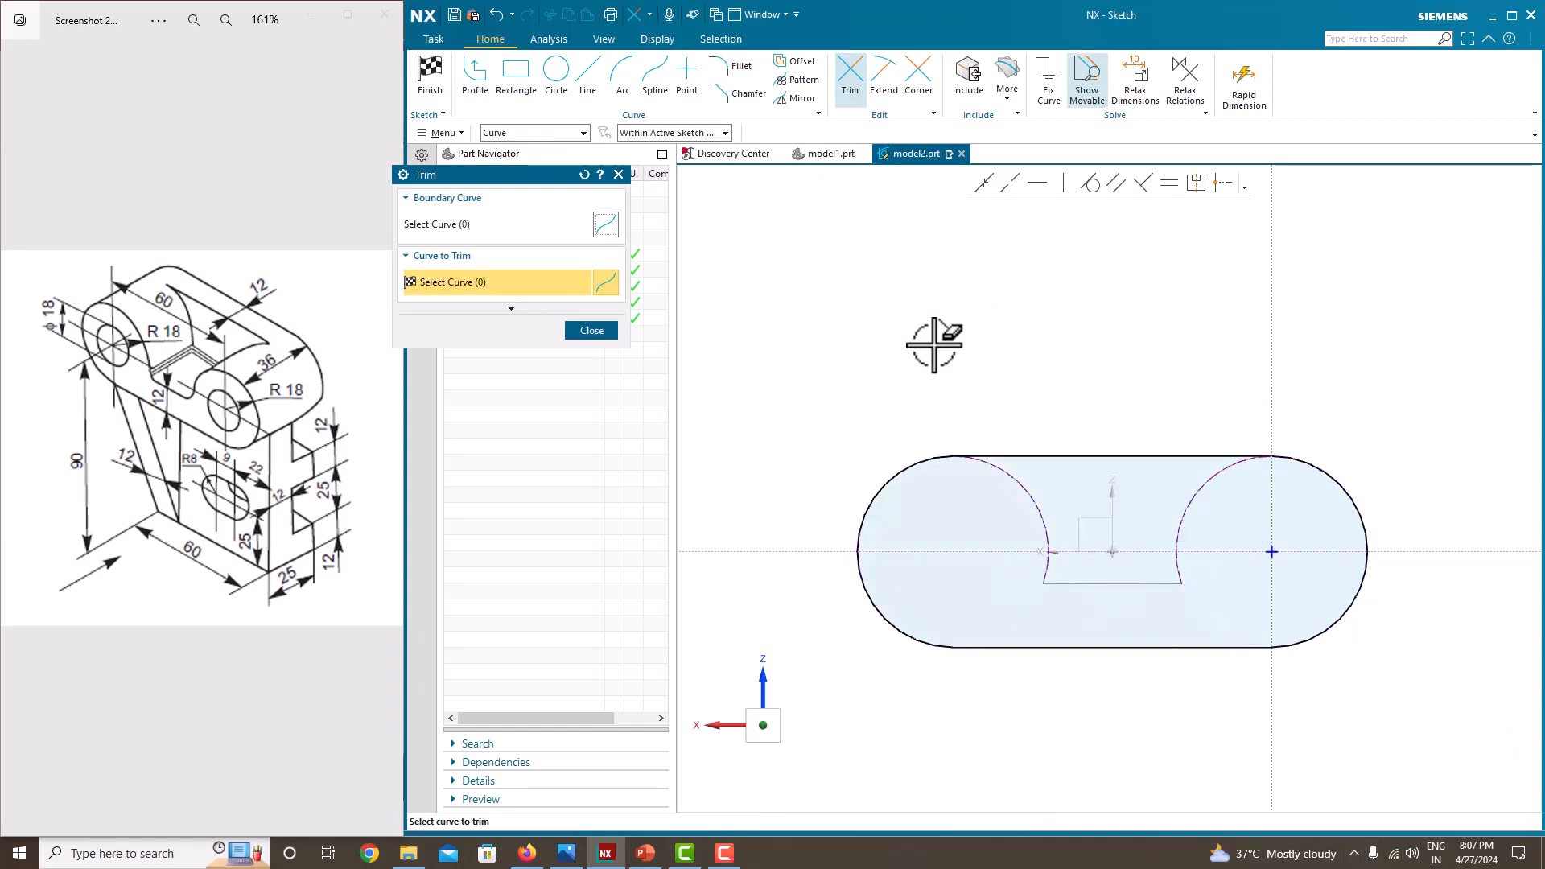
click(606, 332)
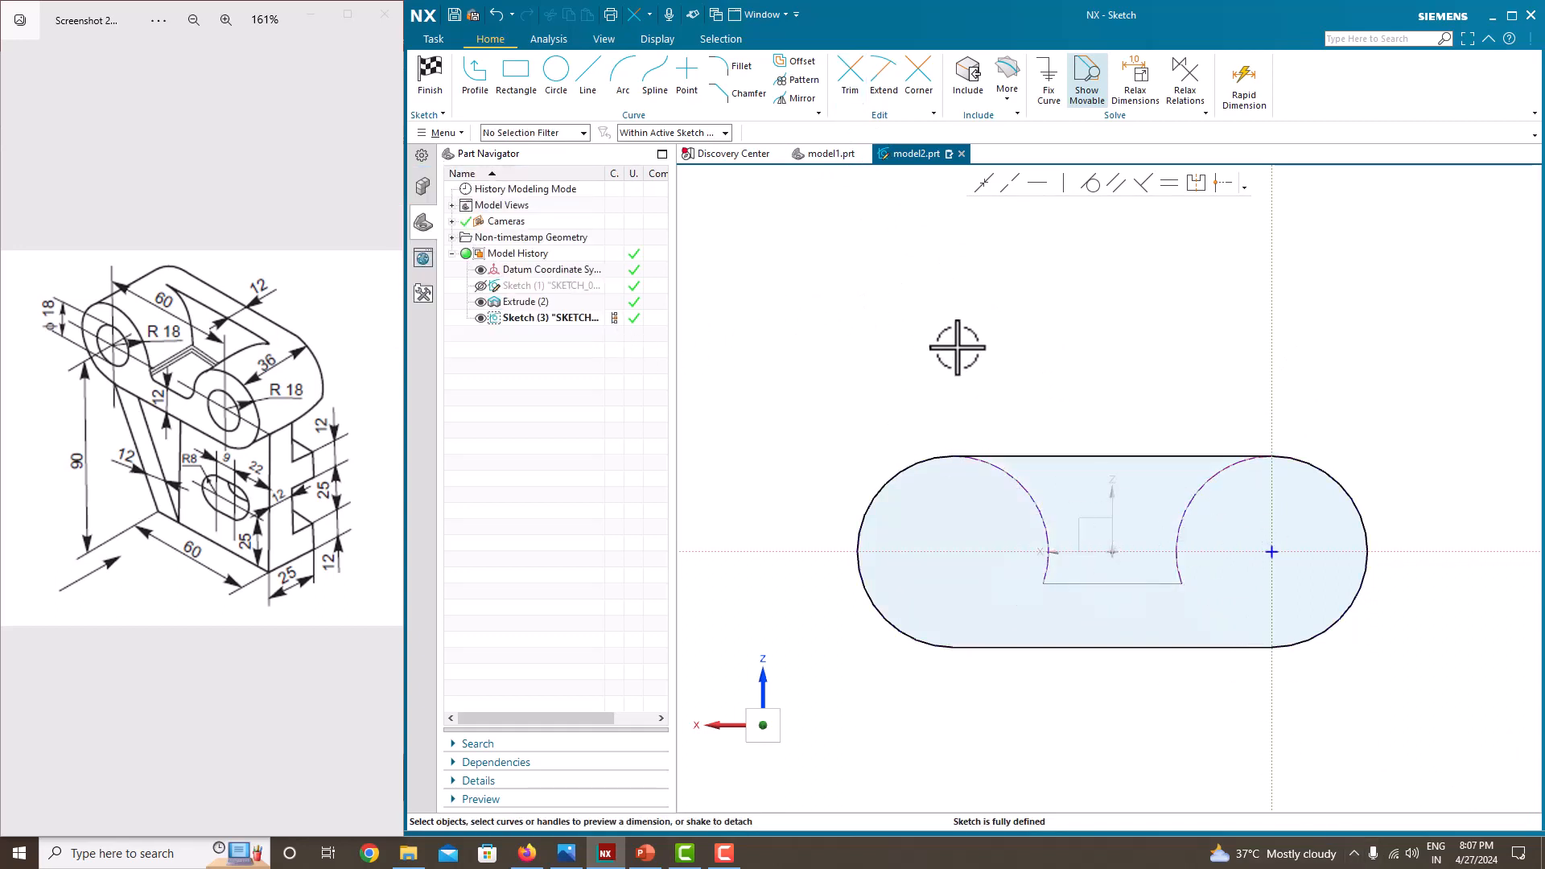
right_click(932, 306)
click(948, 319)
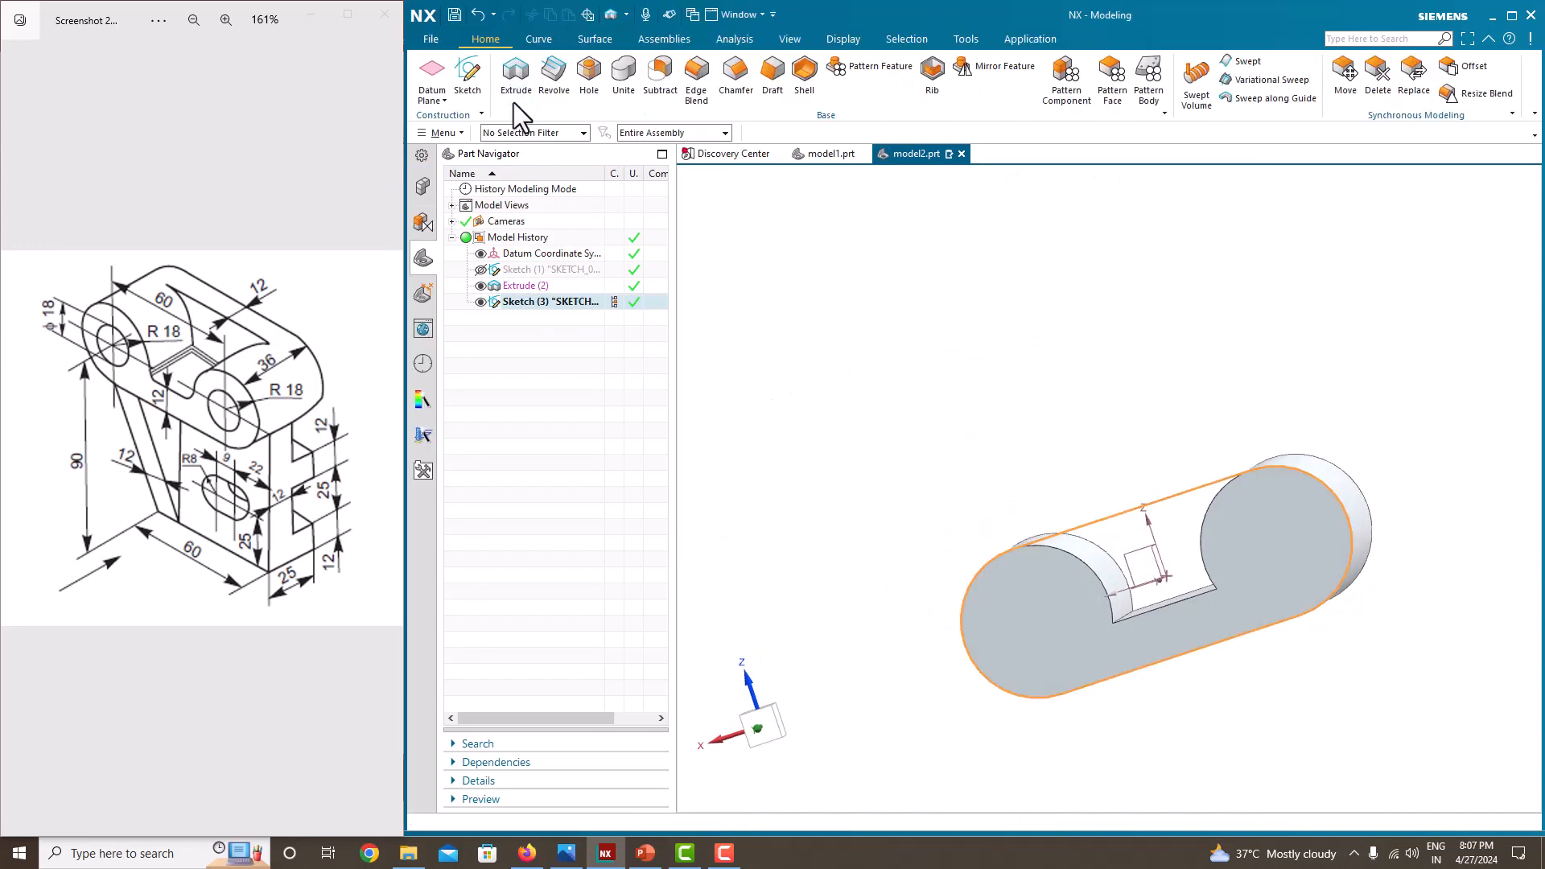
Extrude the slot-shaped outline 12 mm inward from the rear face and unite it with the existing body.
click(515, 103)
mouse_move(890, 345)
middle_down()
mouse_move(800, 407)
mouse_move(785, 448)
middle_up()
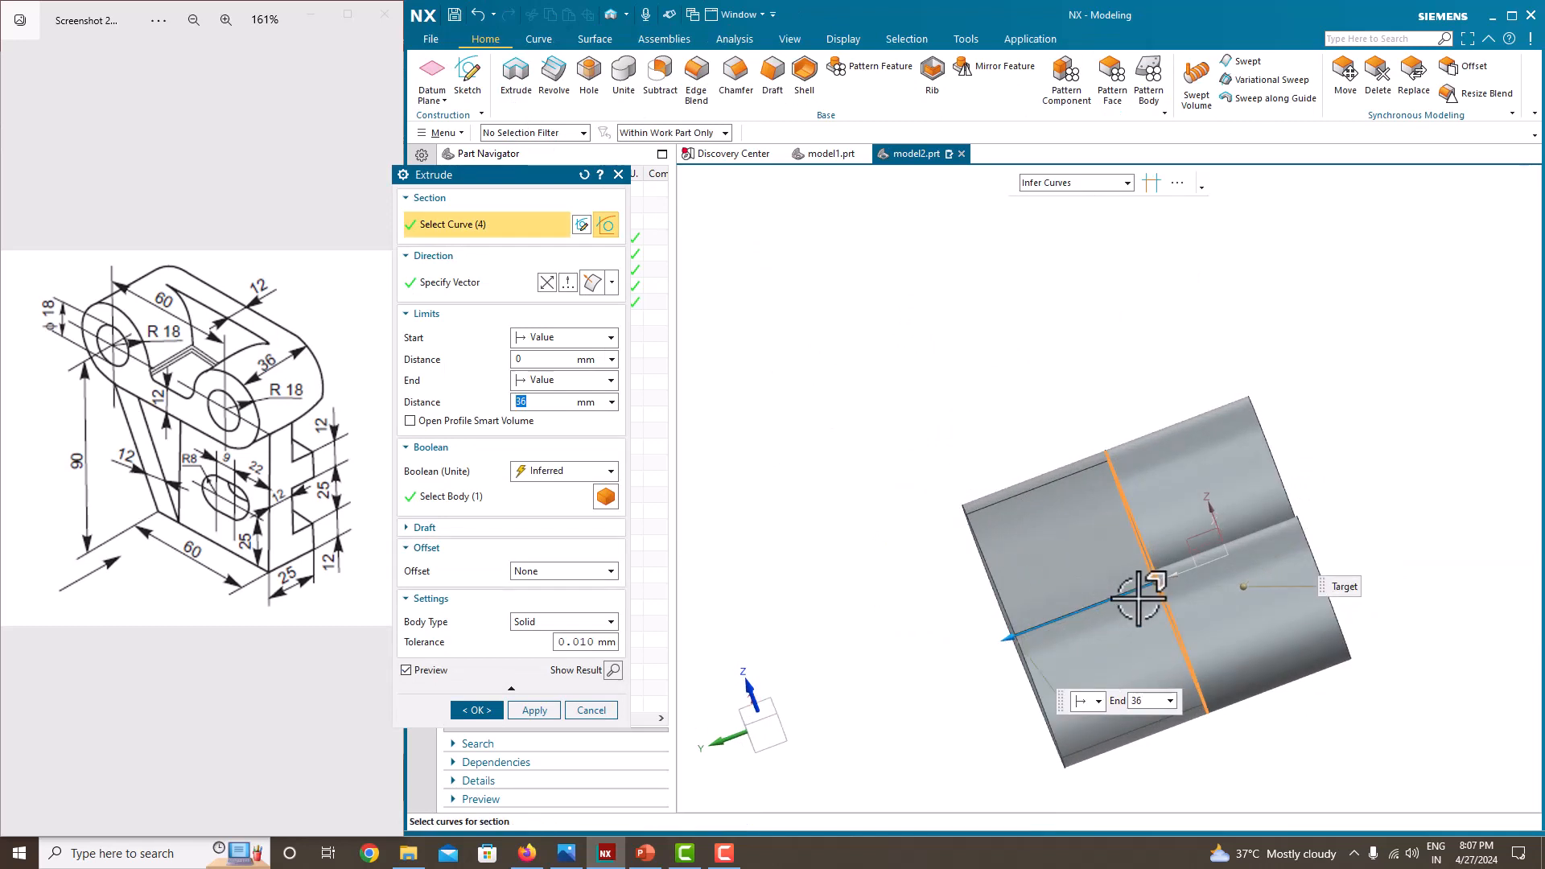
drag(1003, 641, 1169, 577)
click(564, 471)
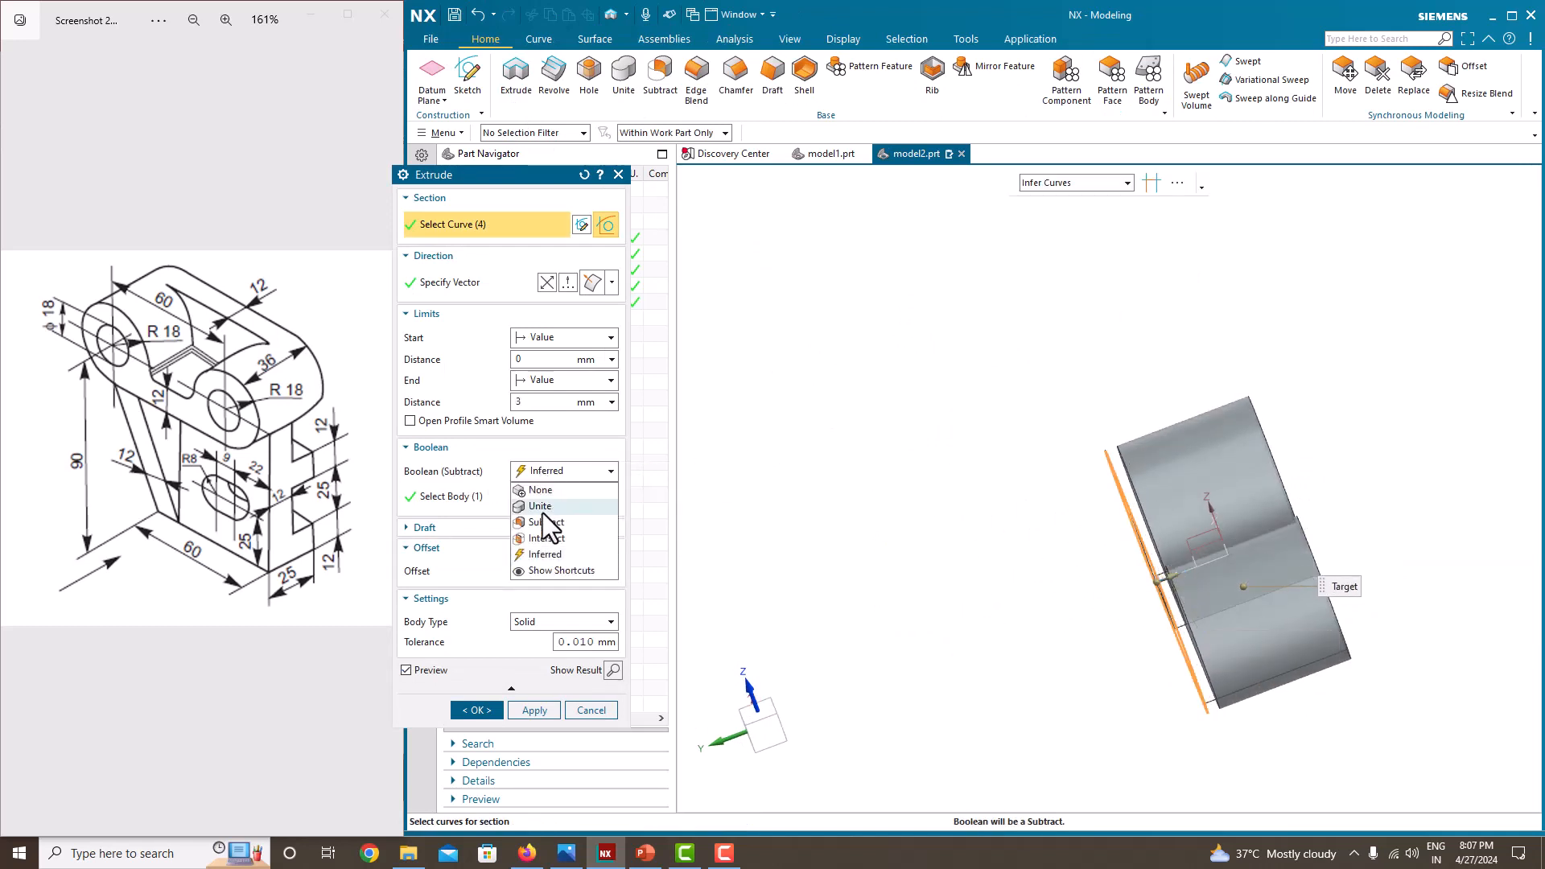
click(540, 506)
middle_drag(735, 448, 804, 427)
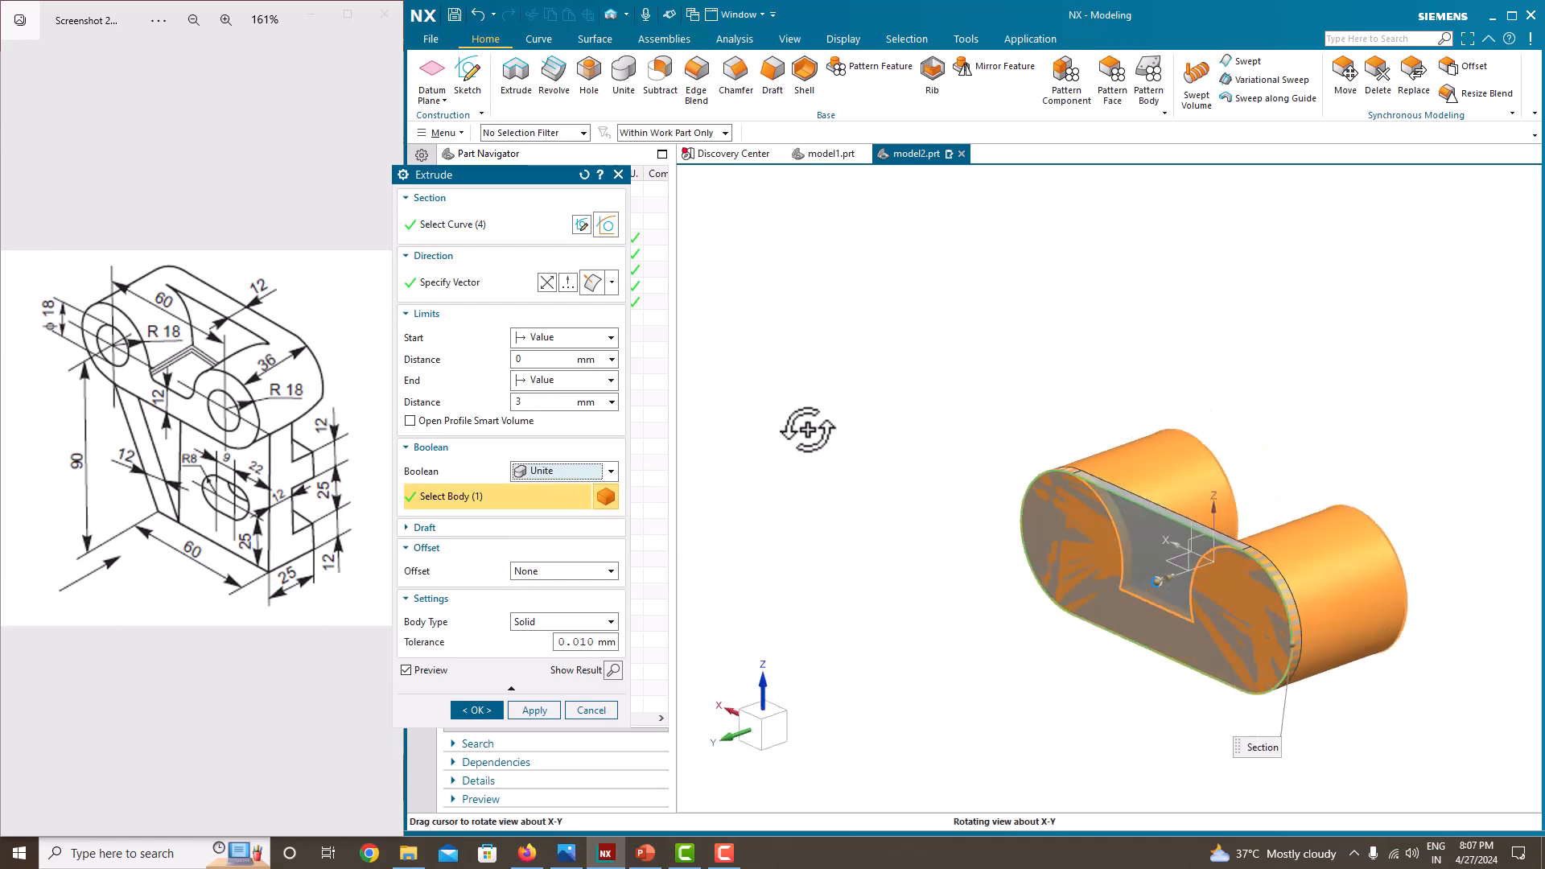
double_click(537, 401)
text(12)
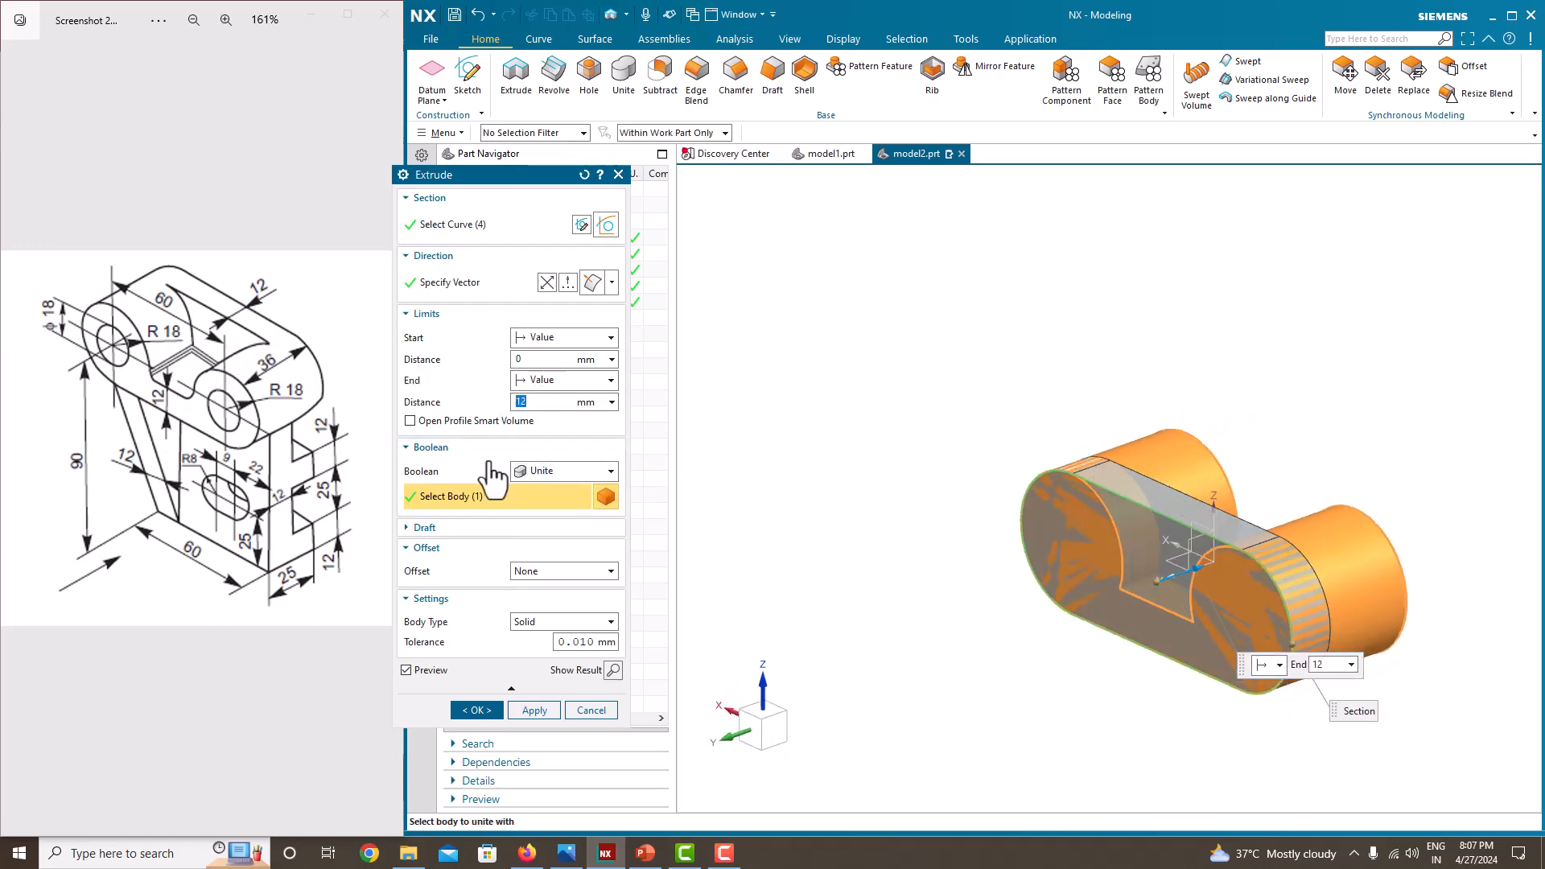
click(487, 708)
Hide the slot-shaped outline sketch used for the rear wall.
middle_drag(1079, 435, 998, 507)
scroll(875, 386, down, 1)
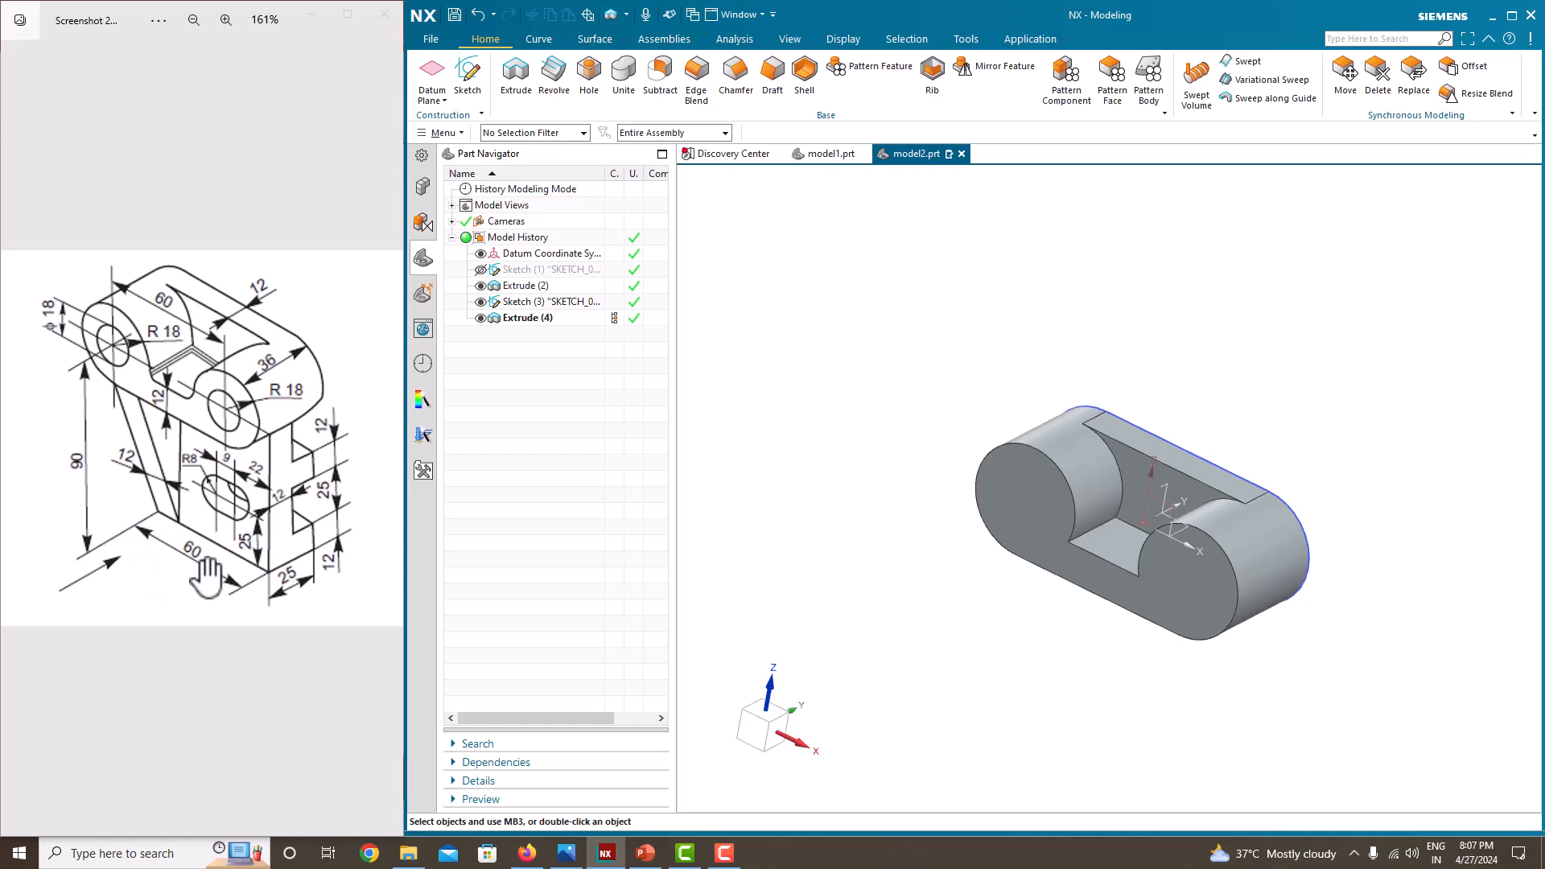
middle_drag(925, 466, 788, 466)
scroll(797, 458, down, 2)
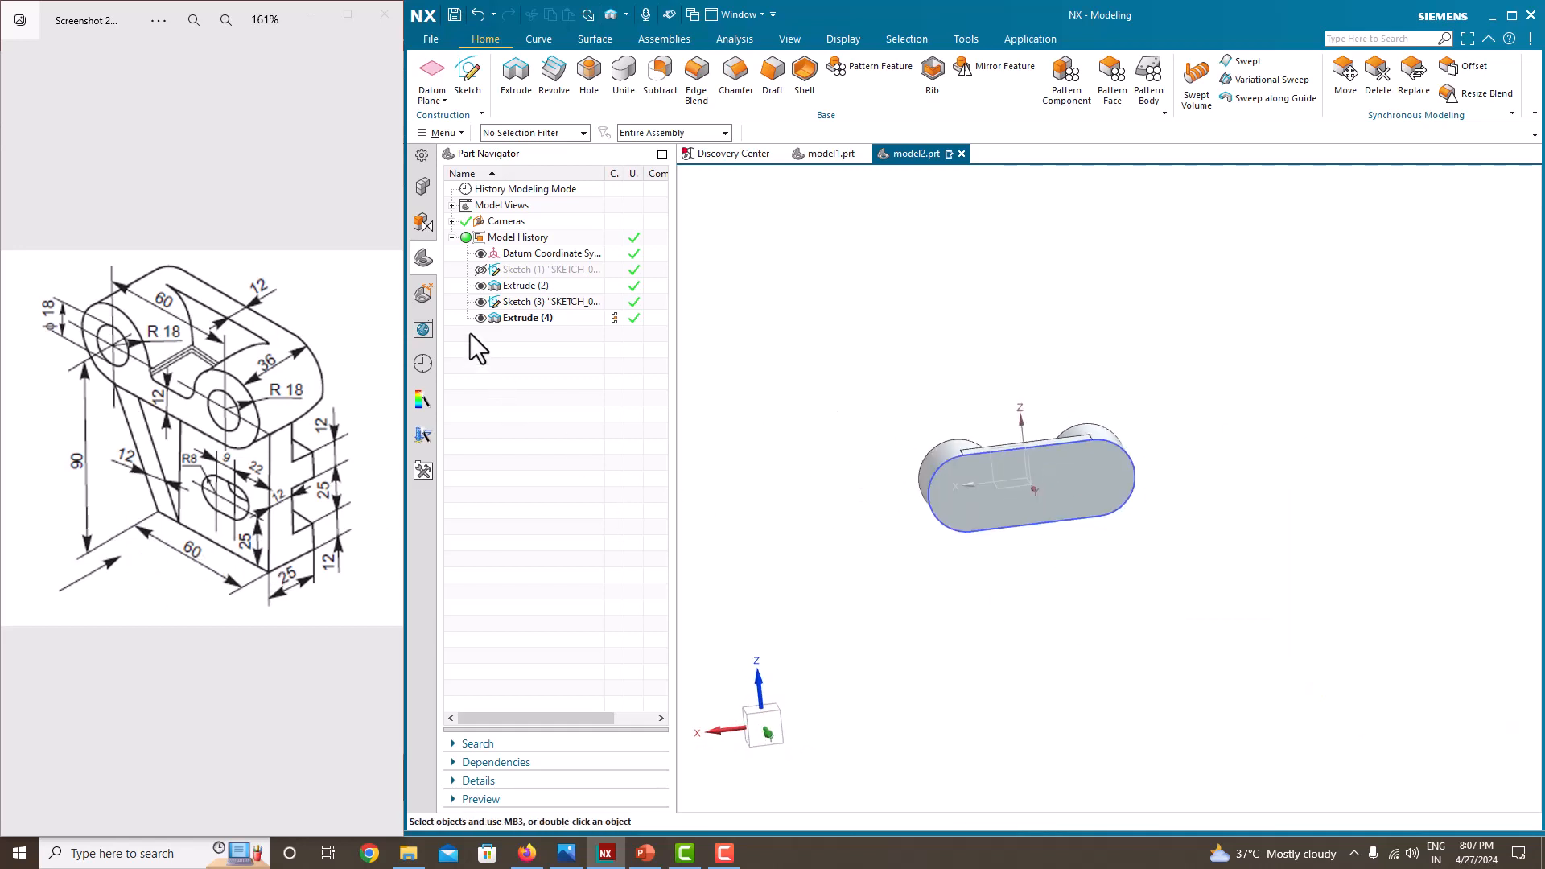
click(481, 302)
Start a new sketch on the flat rear face of the slot-shaped upper body.
middle_drag(1008, 455, 986, 427)
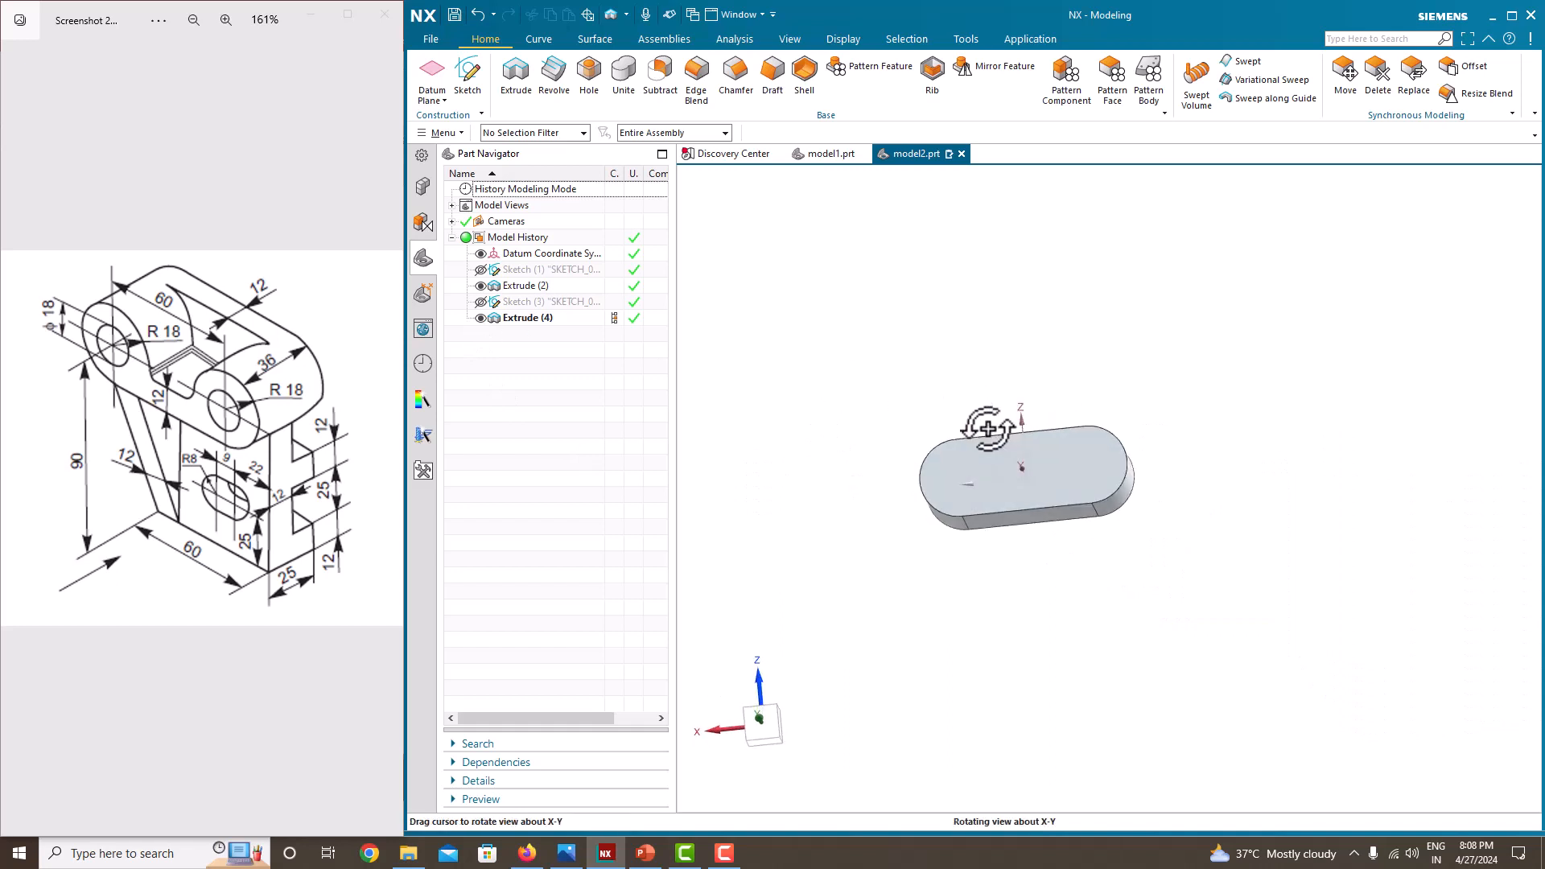
click(467, 81)
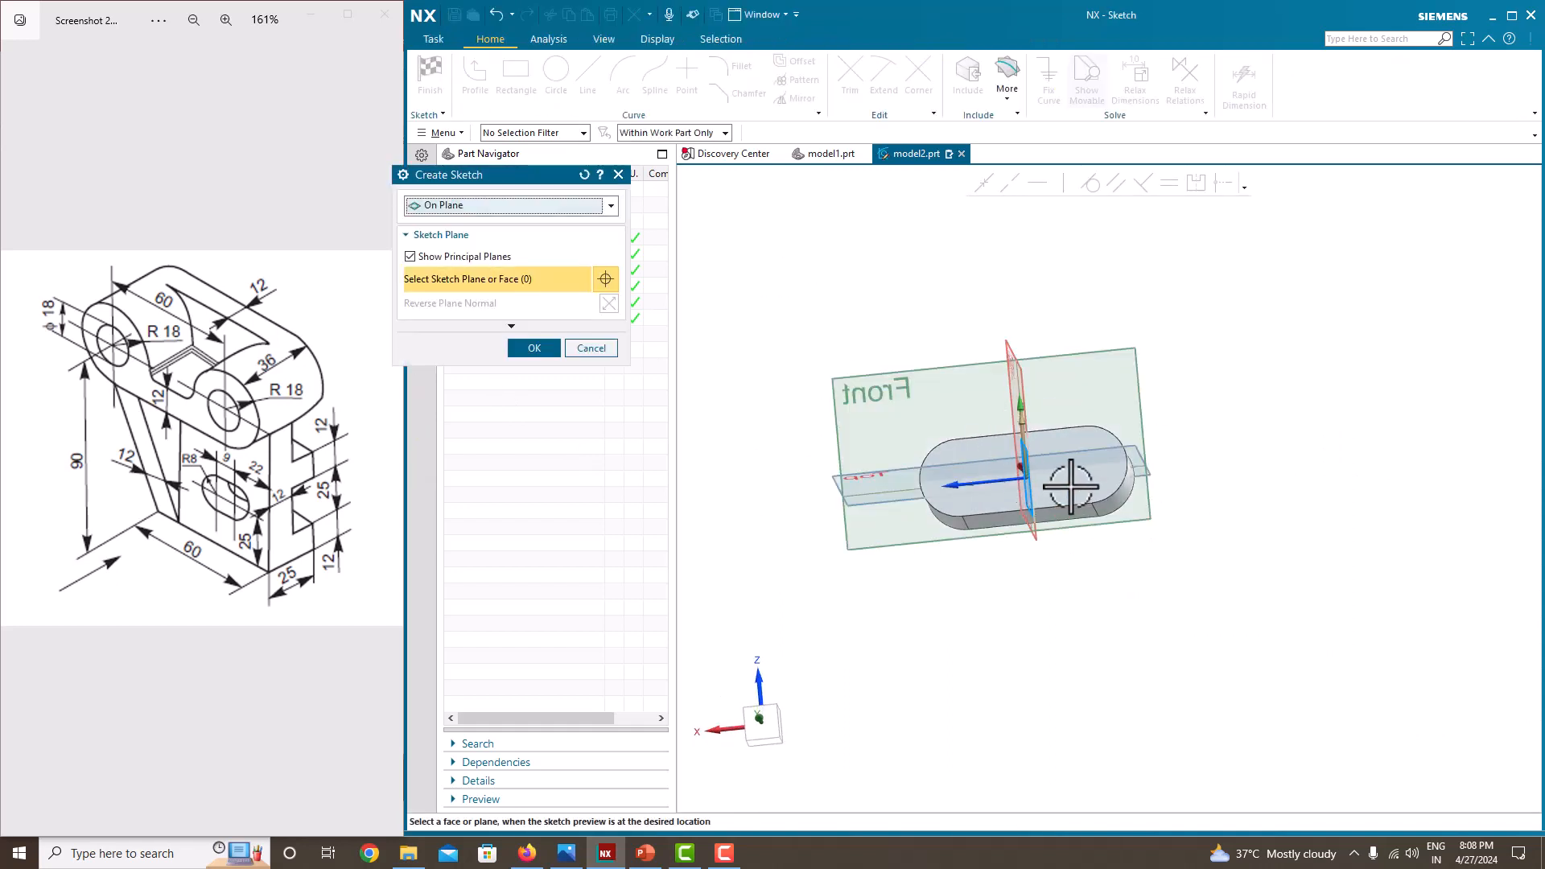
middle_drag(1079, 518, 1072, 540)
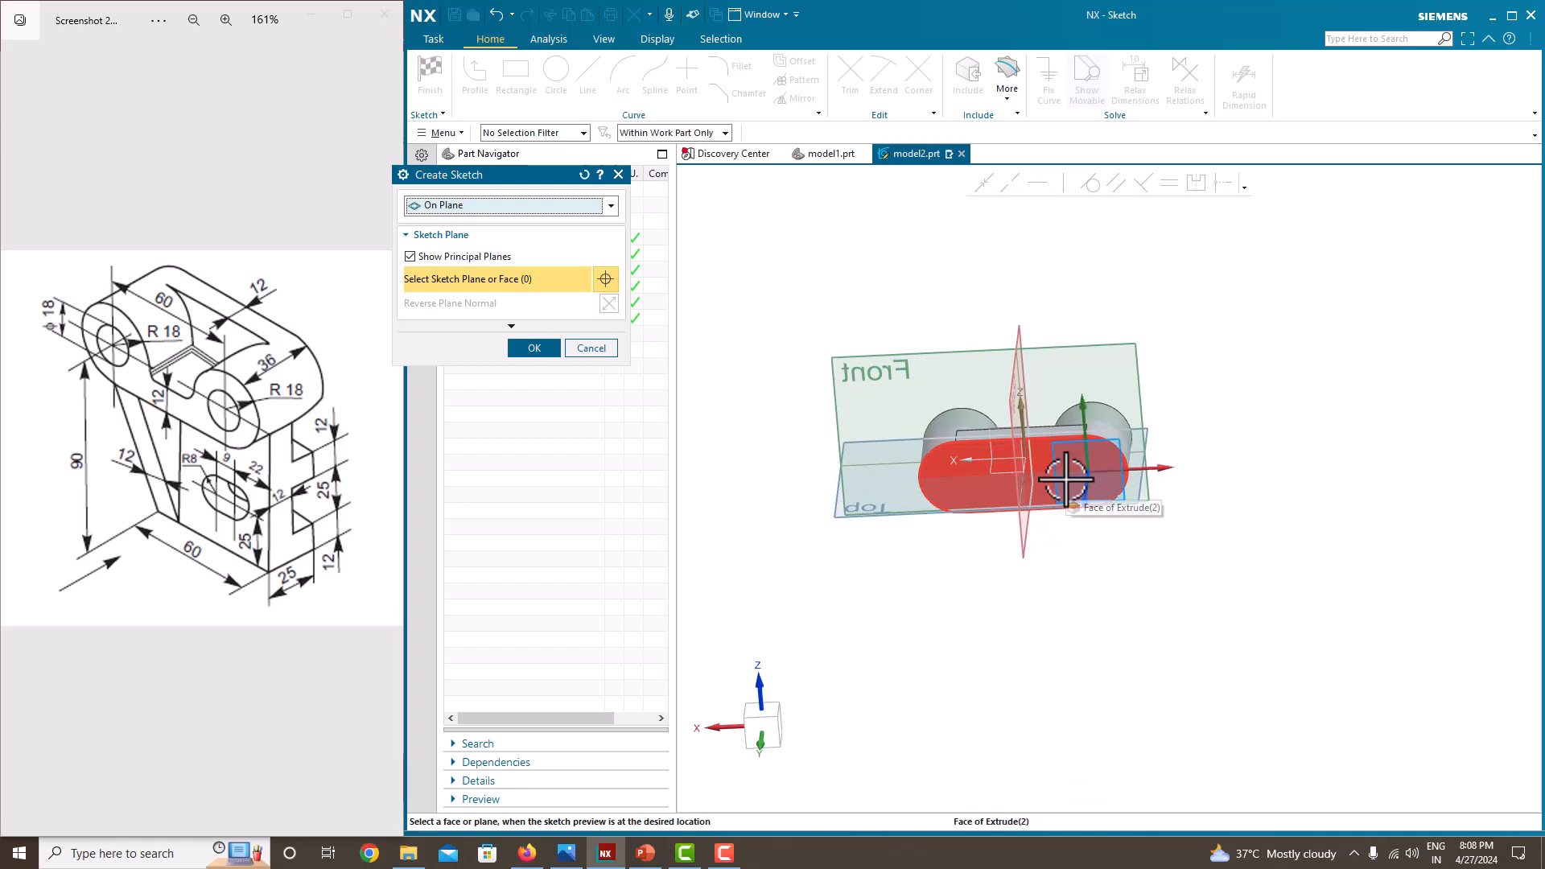
click(1066, 480)
click(531, 347)
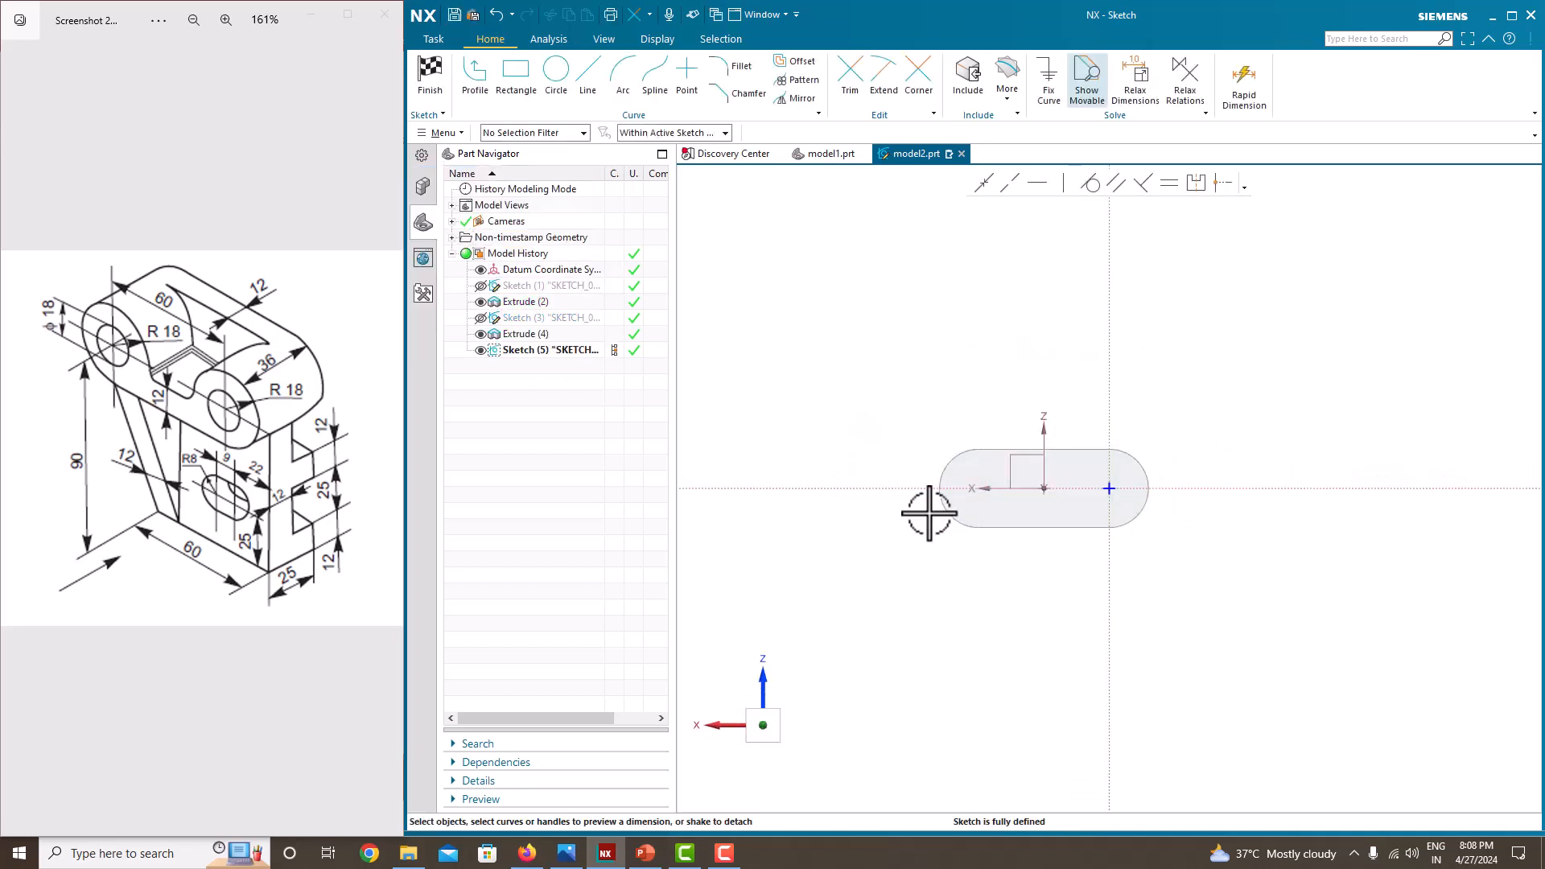
Sketch a rectangle about 52 mm wide hanging down from the body's straight lower edge.
click(494, 76)
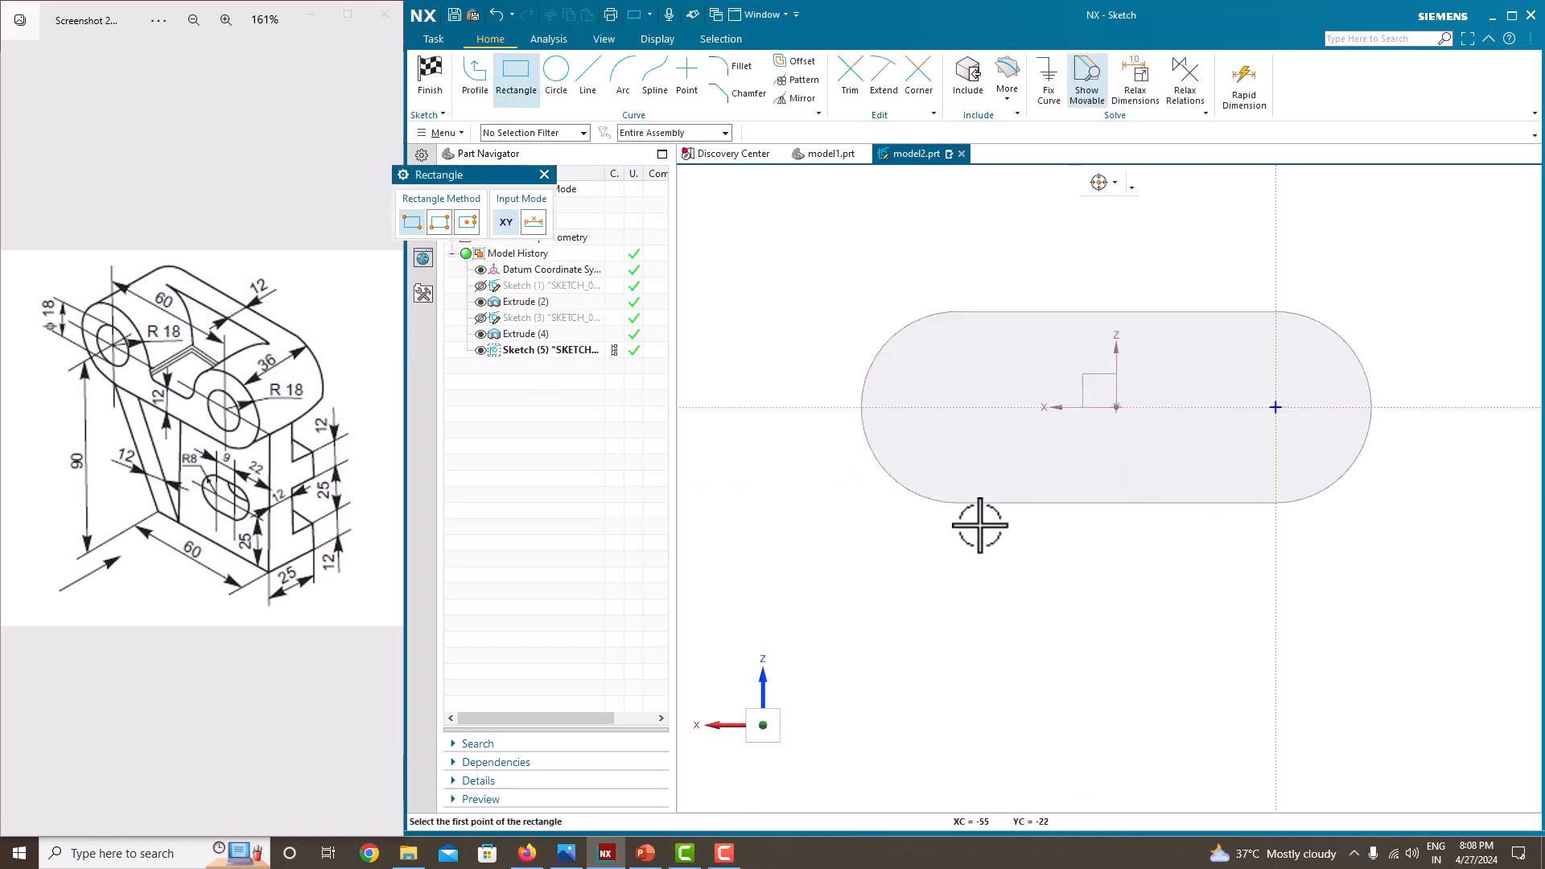
click(670, 132)
click(669, 148)
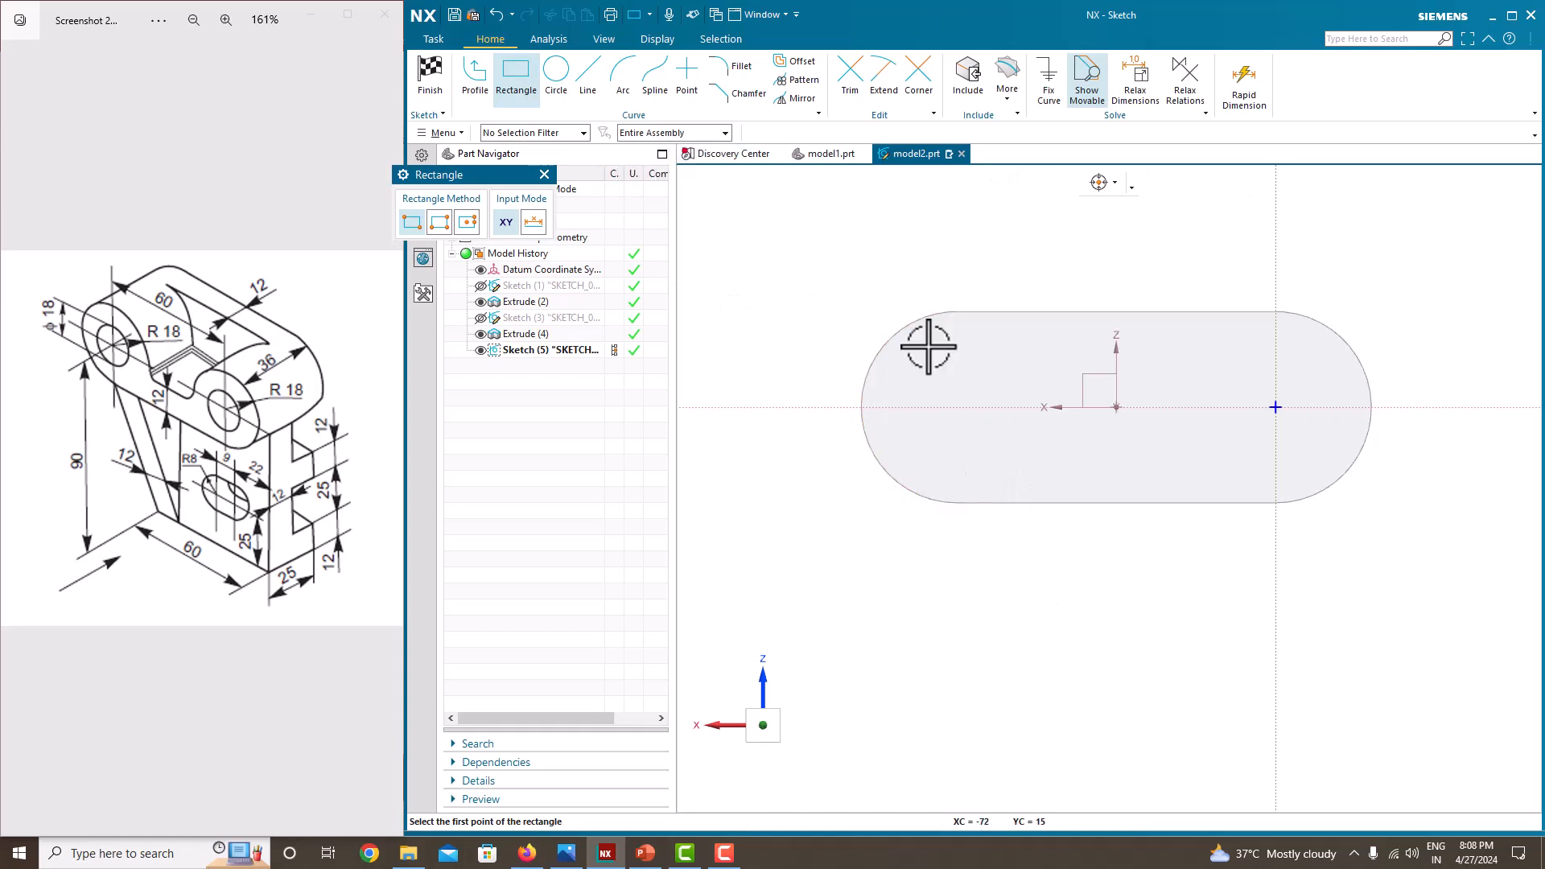
click(978, 503)
click(1254, 729)
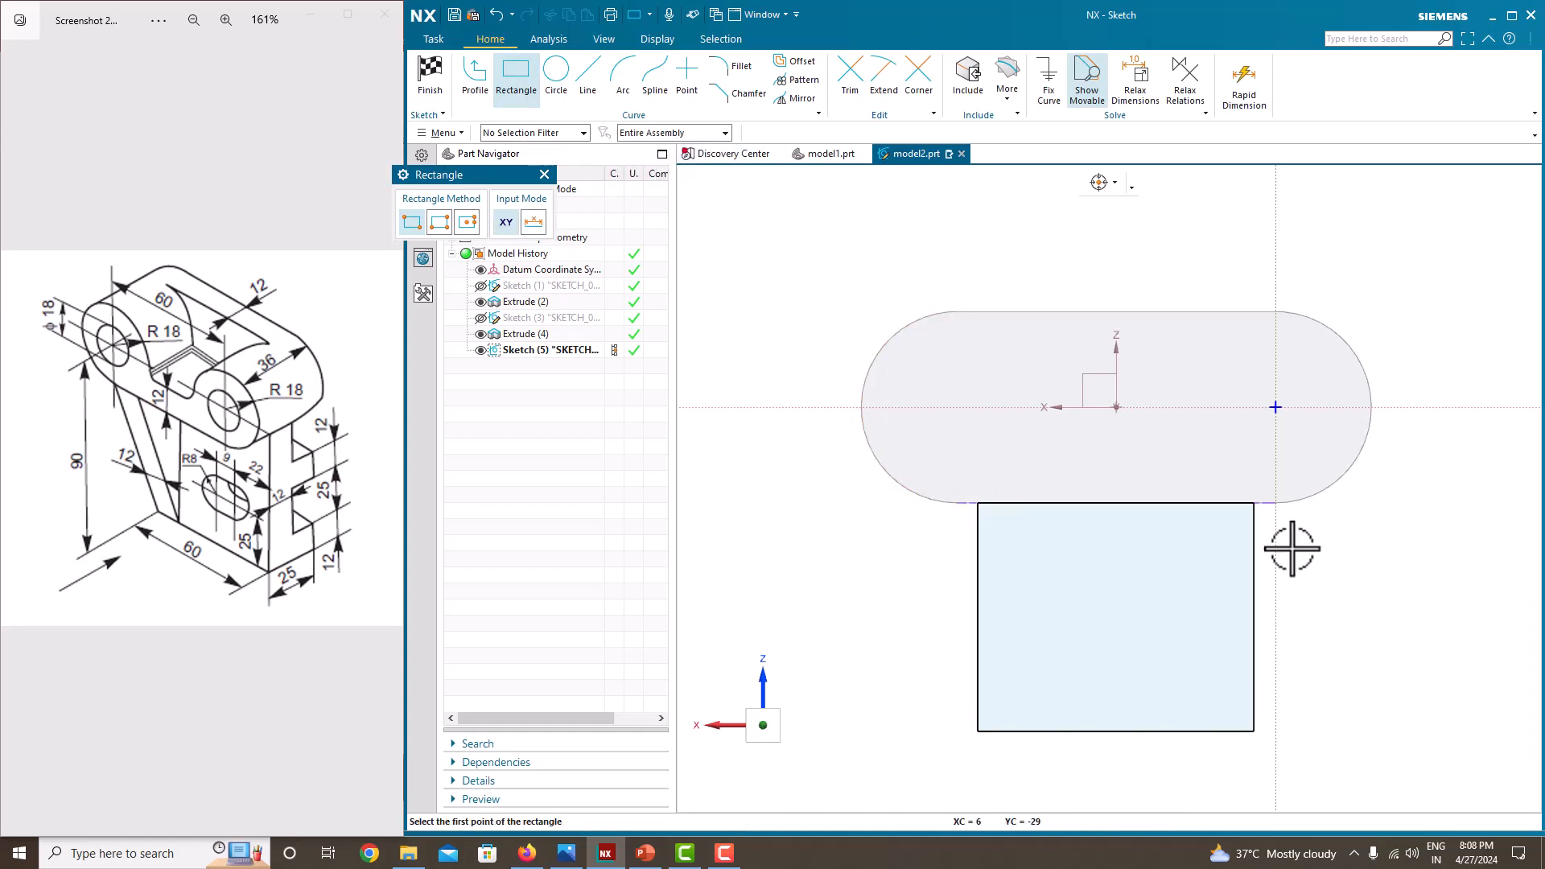
middle_click(825, 283)
Dimension the rectangle's bottom edge at 90 mm below the sketch's horizontal axis through the body's centre.
scroll(824, 283, down, 2)
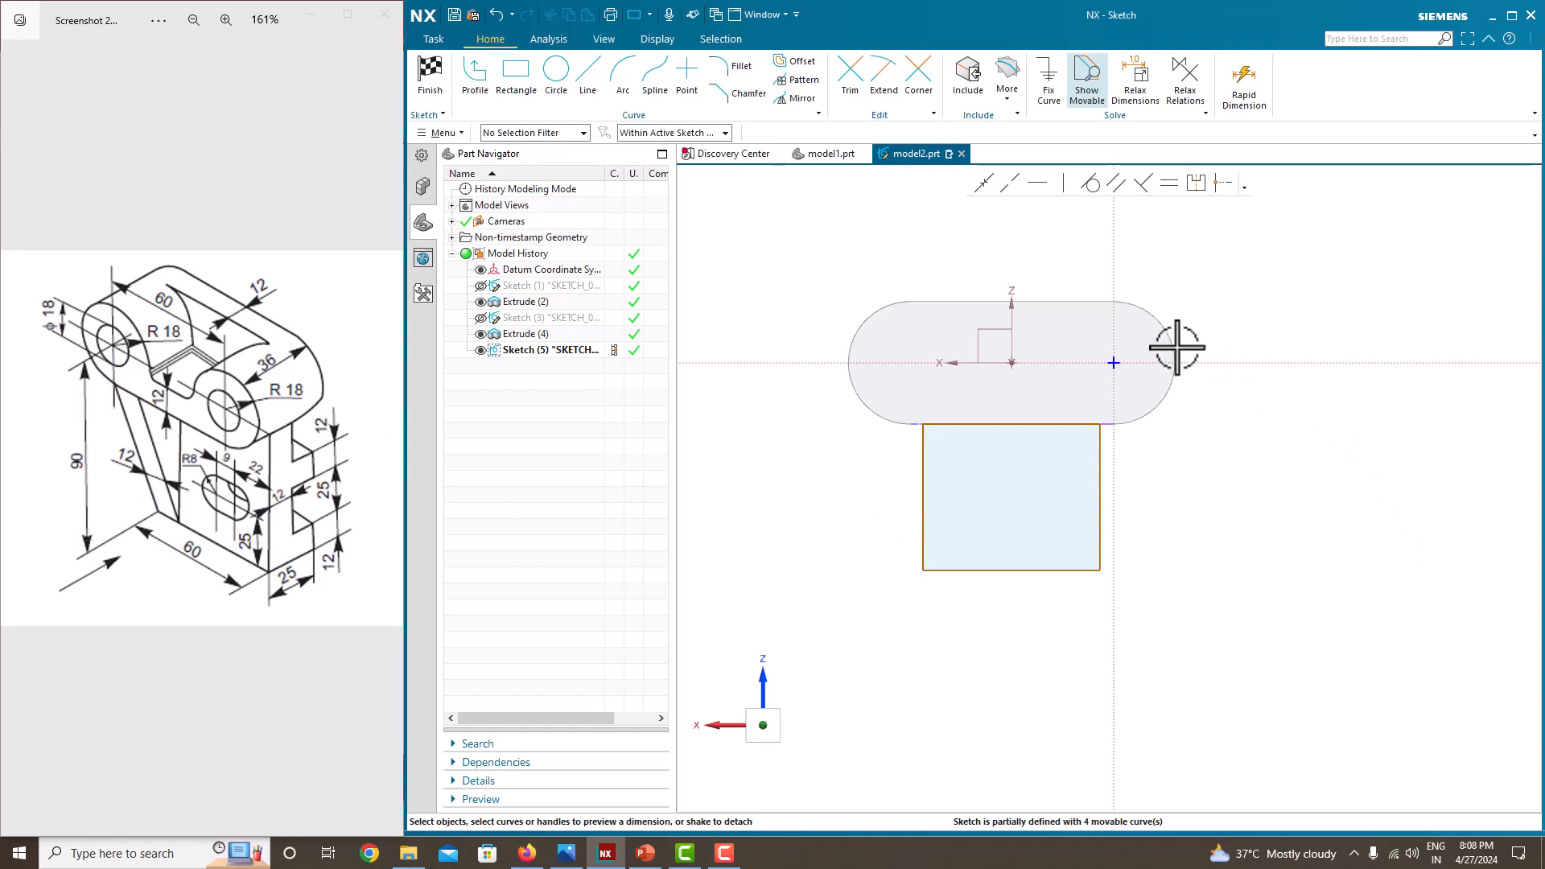
click(1145, 363)
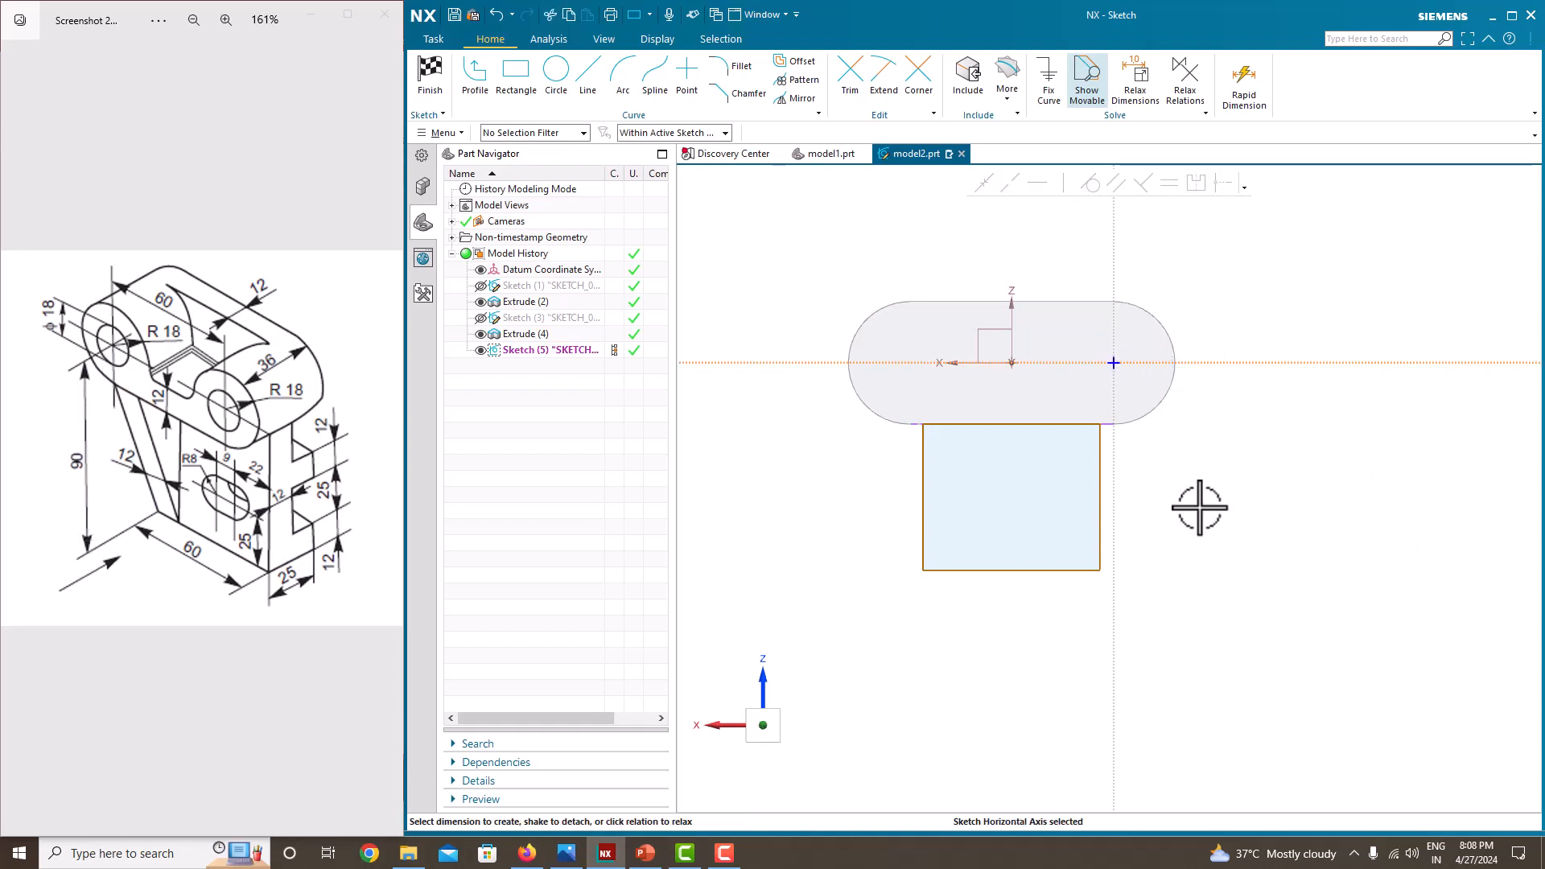
click(1046, 569)
click(1195, 492)
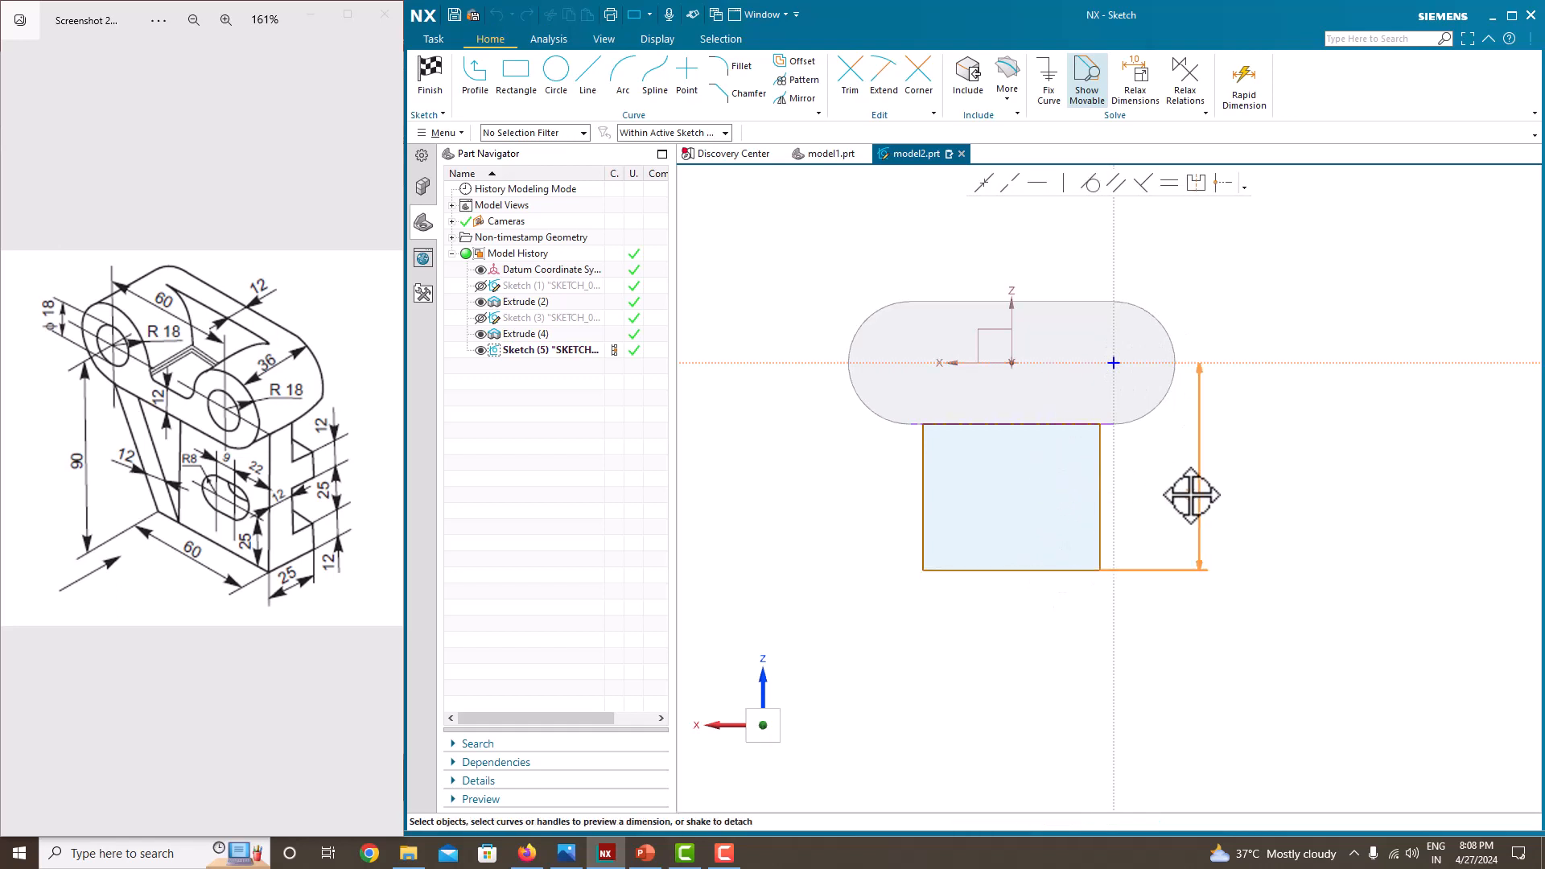
text(90)
key(Return)
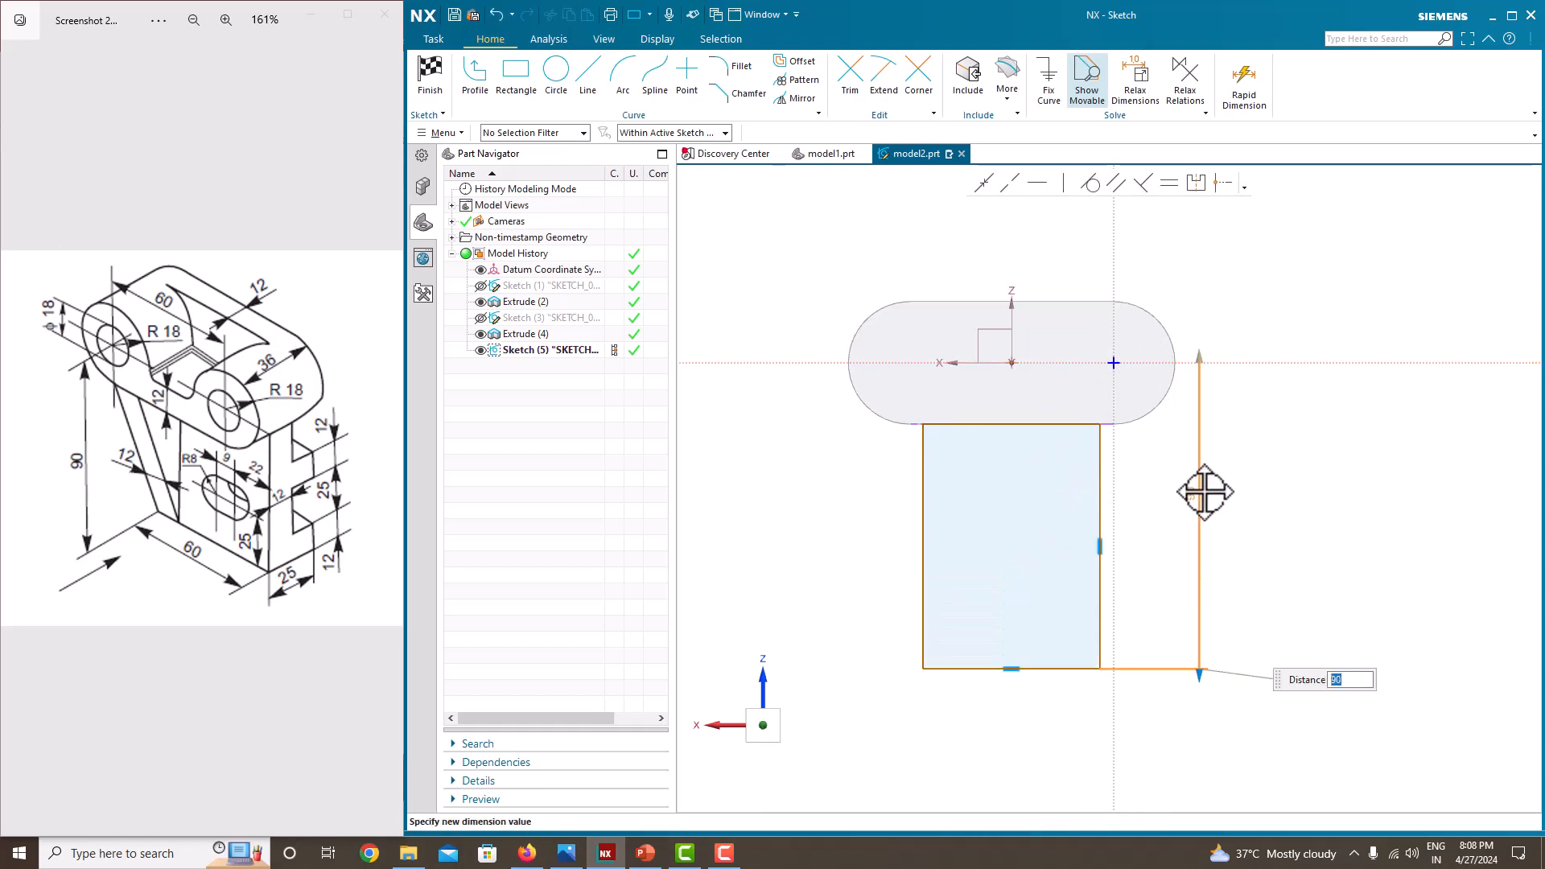
click(1235, 505)
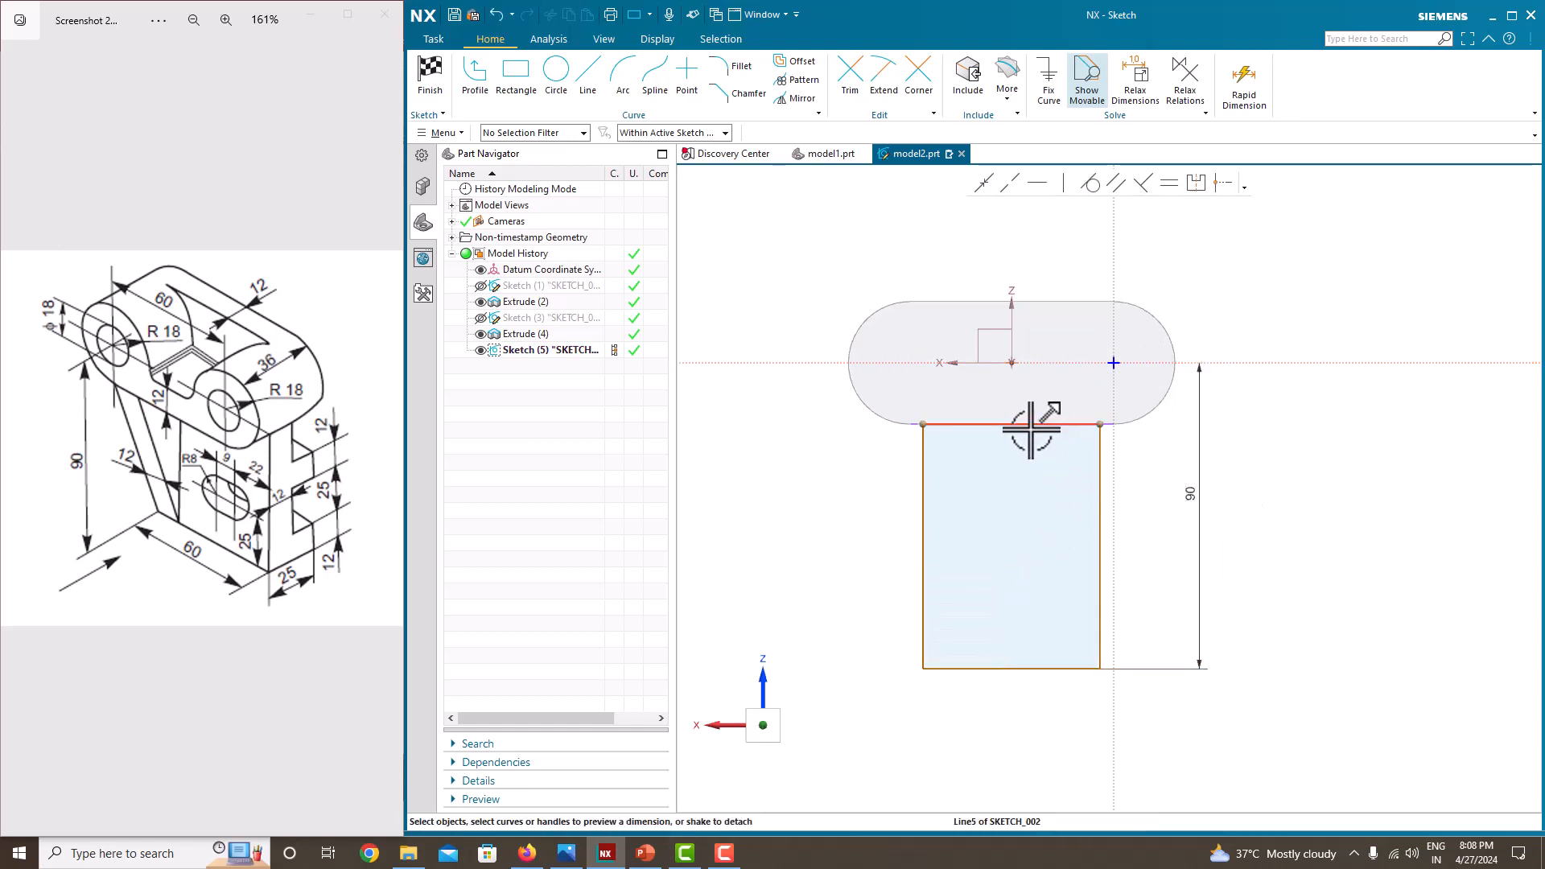
Dimension the rectangle's top edge to set its width to 60 mm.
drag(1031, 431, 1004, 388)
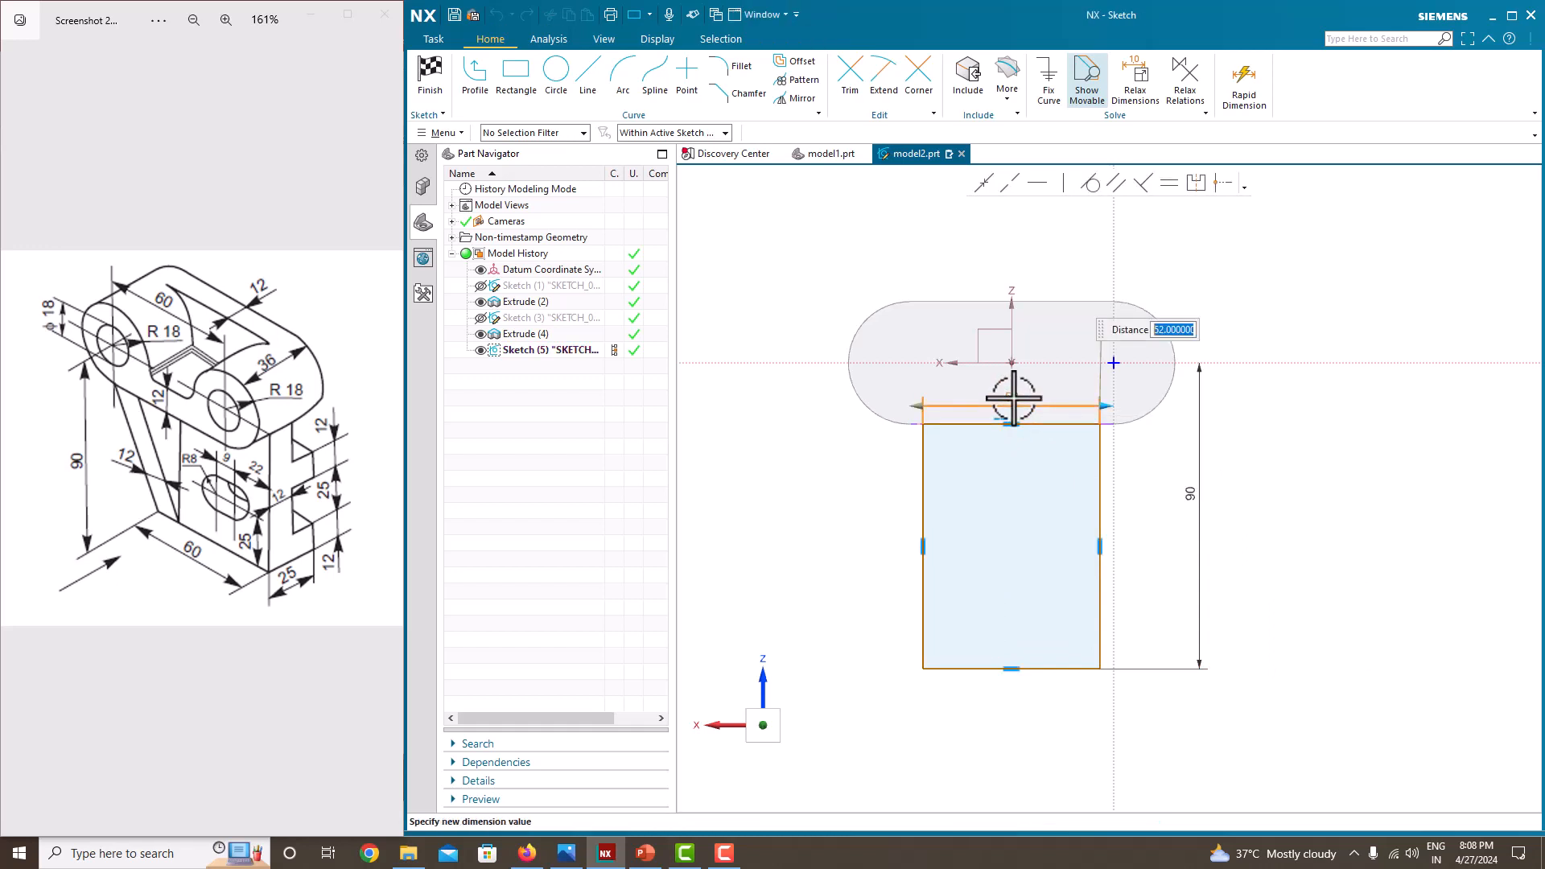
key(Return)
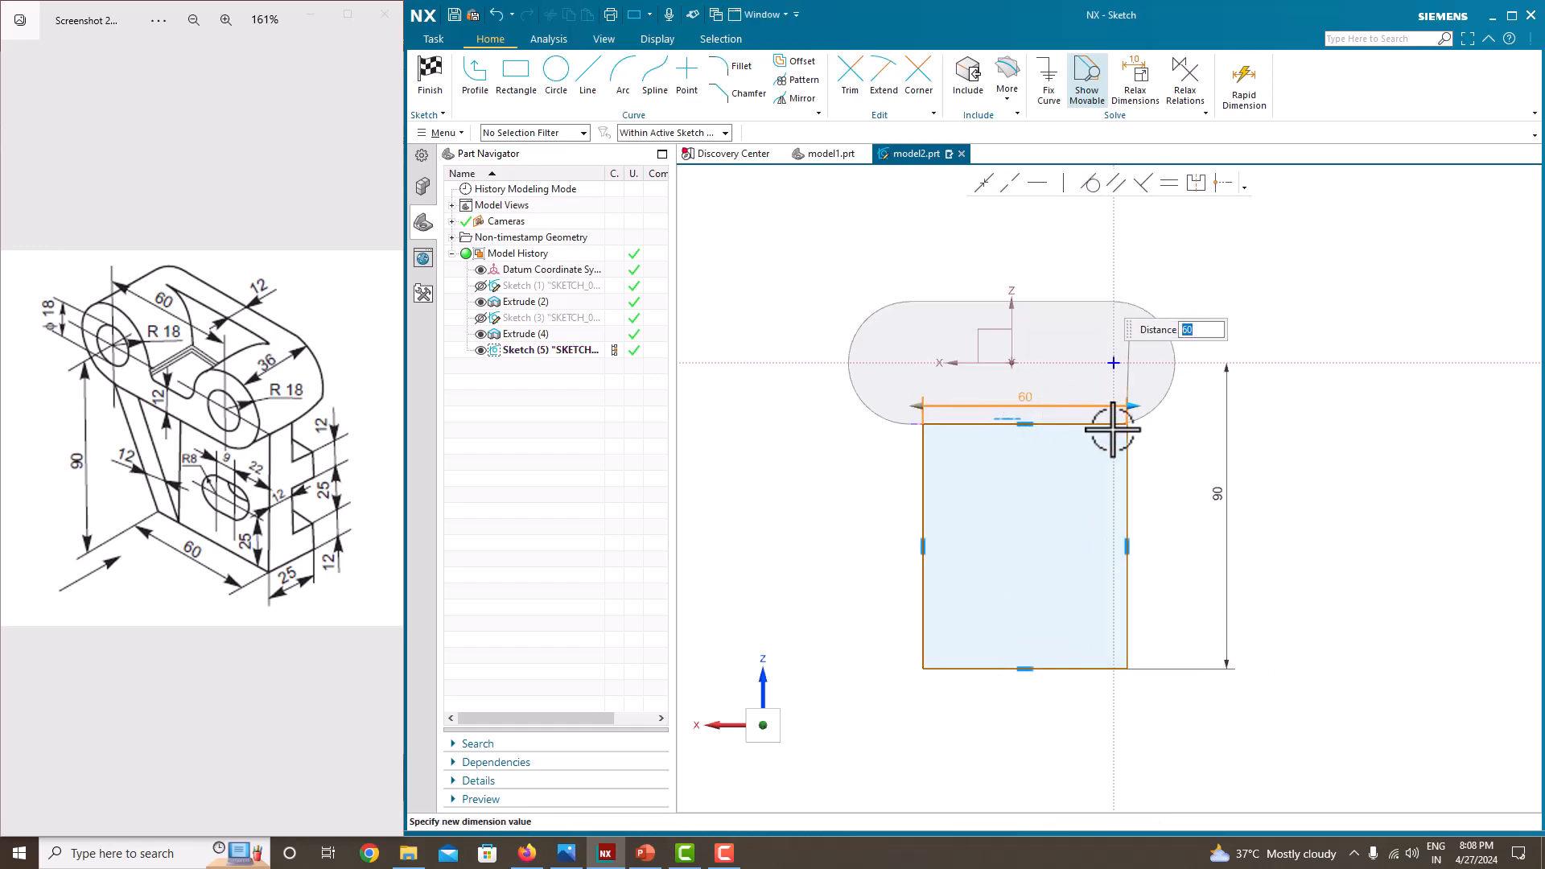
click(1191, 471)
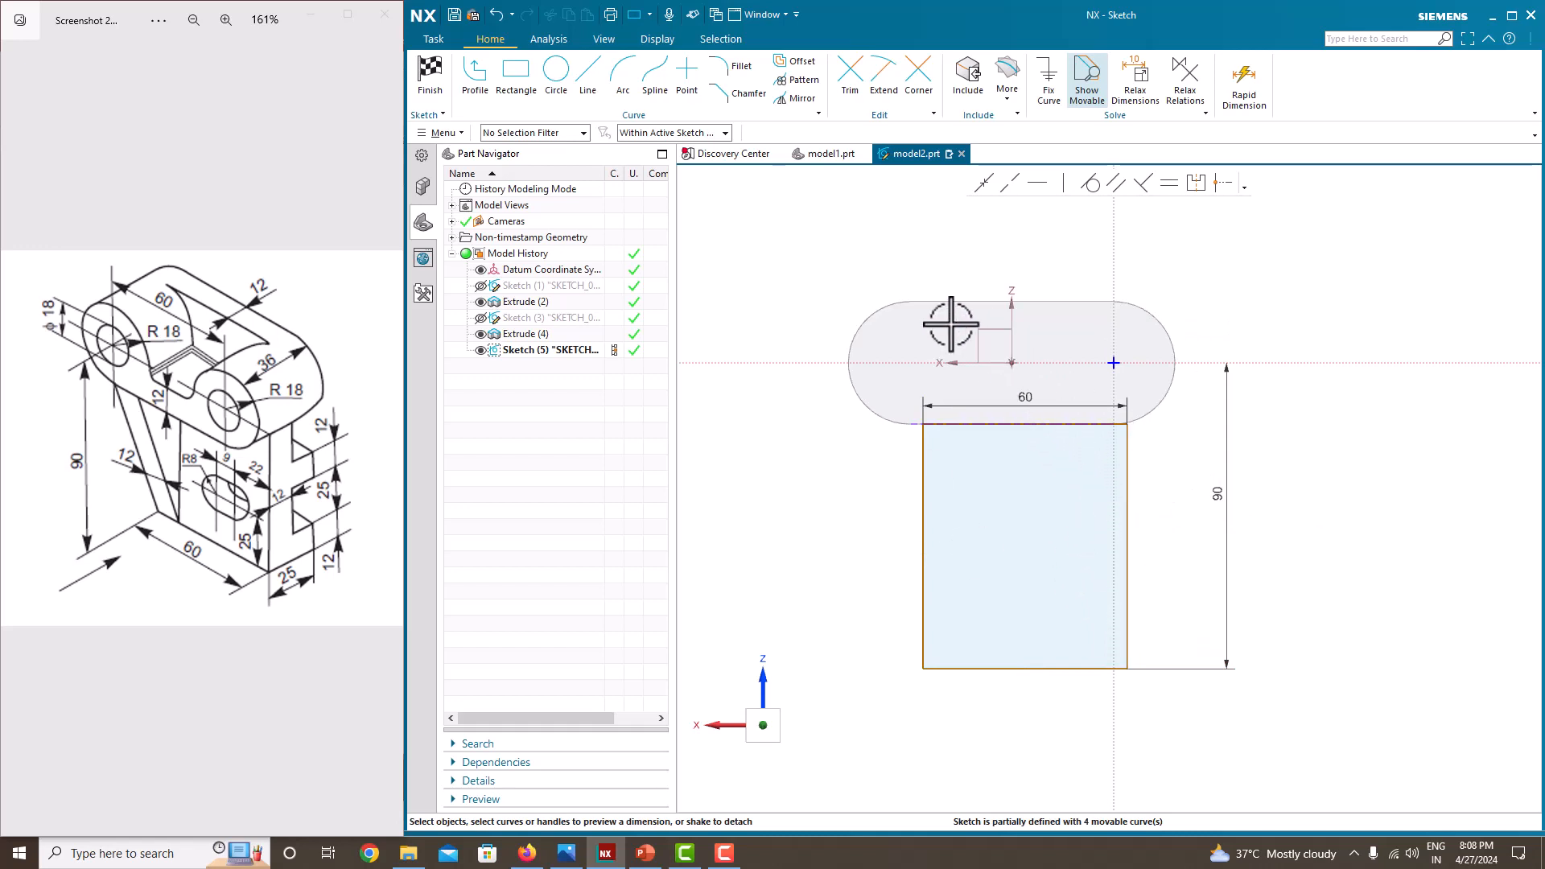
Draw a vertical line about 142 mm long from the middle of the body's top edge to below the rectangle.
click(588, 76)
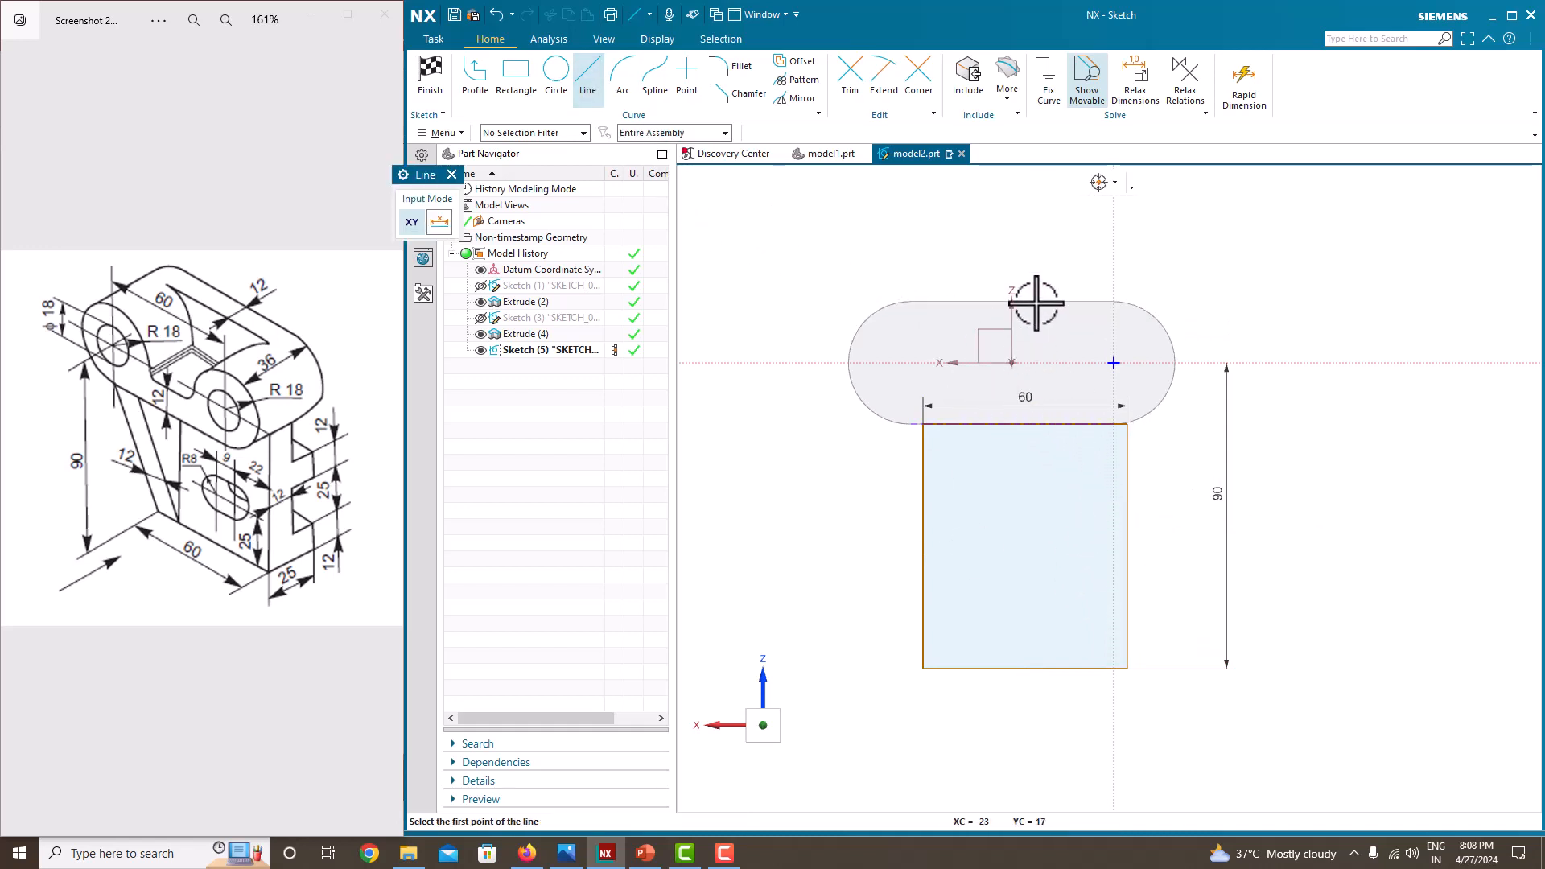
click(1011, 302)
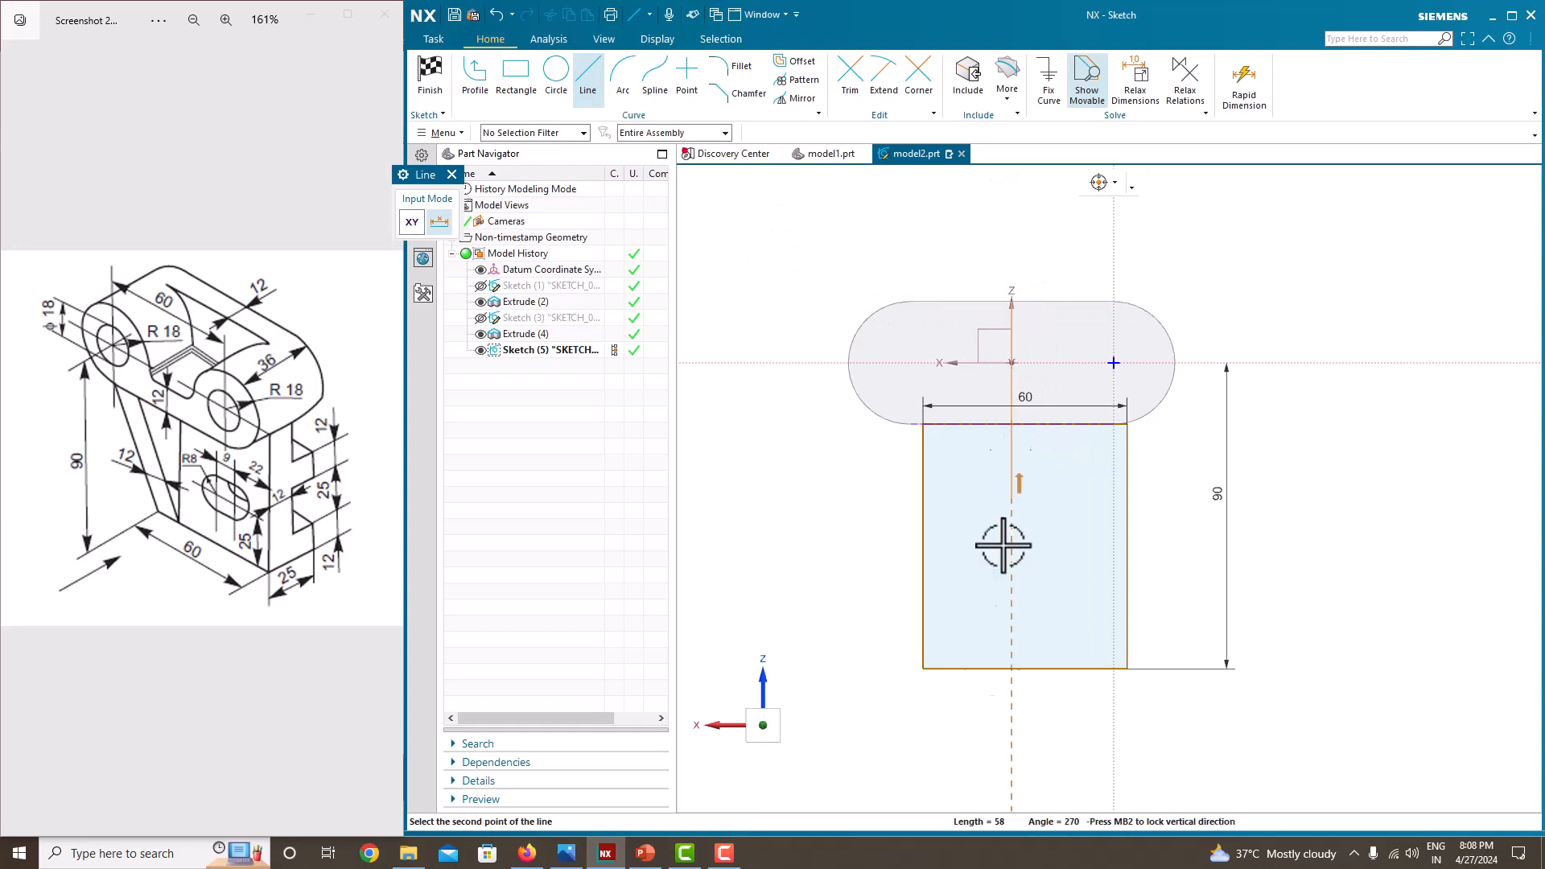
click(1007, 786)
key(Escape)
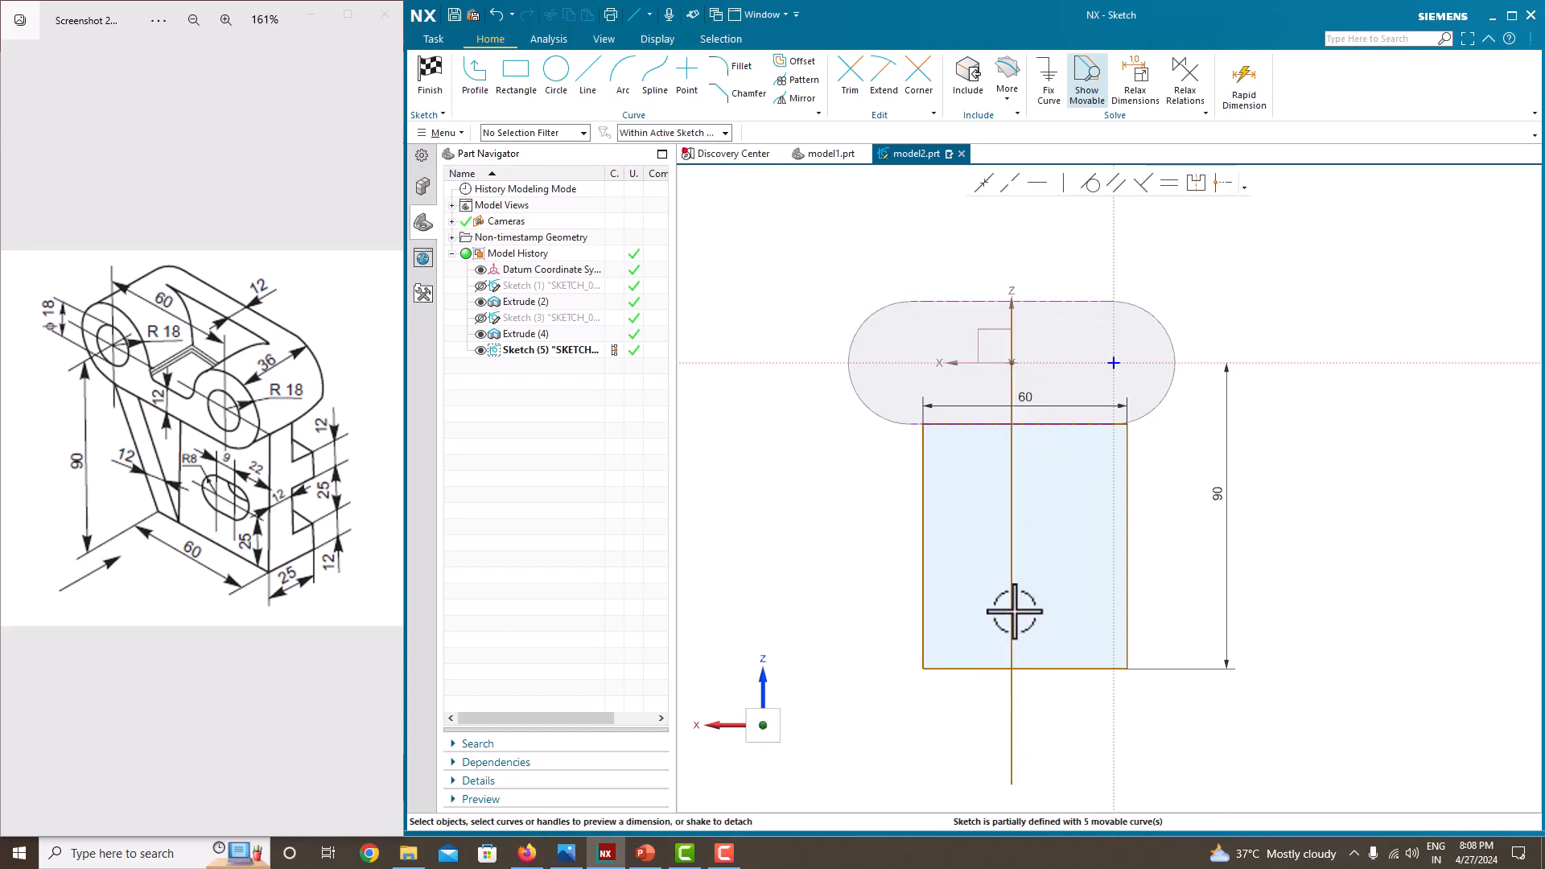
Dimension the vertical centre line's length at 142 mm and convert the line to reference.
double_click(984, 544)
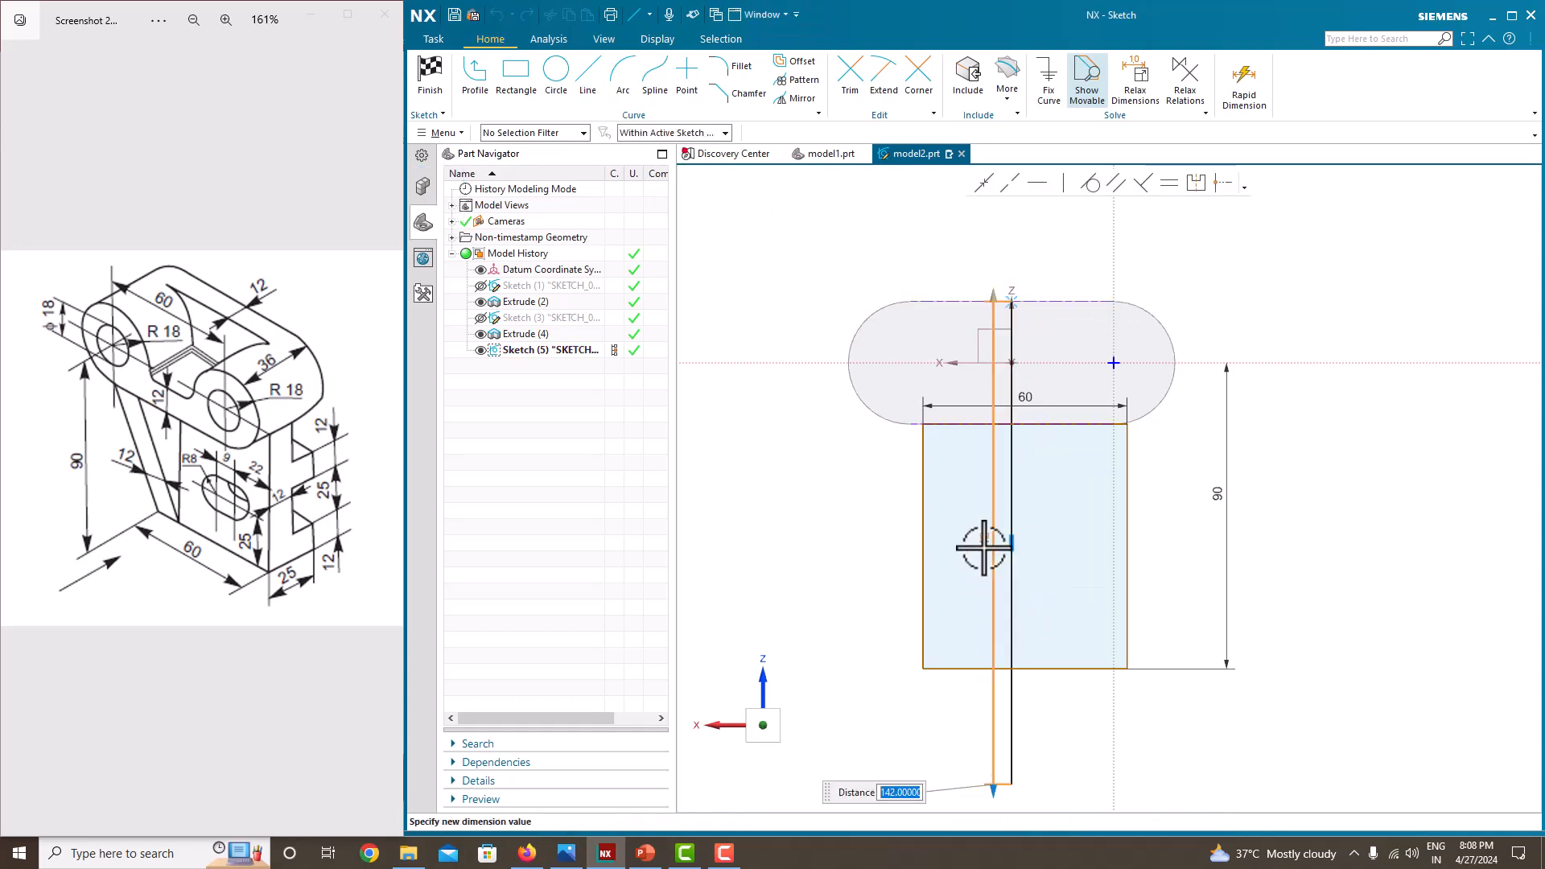
key(Return)
click(1012, 456)
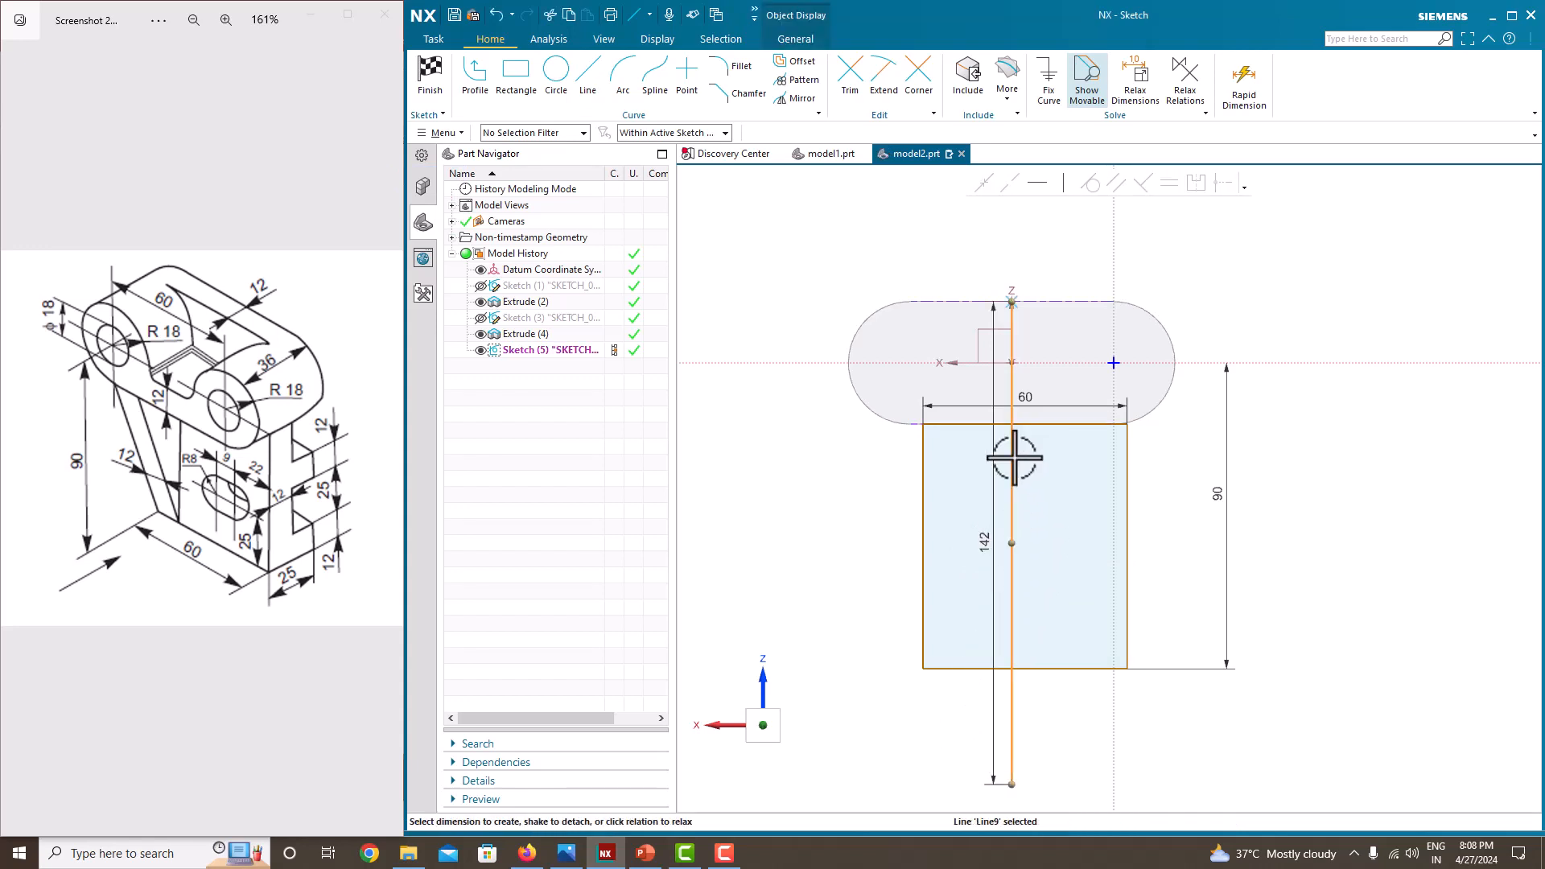
click(1038, 433)
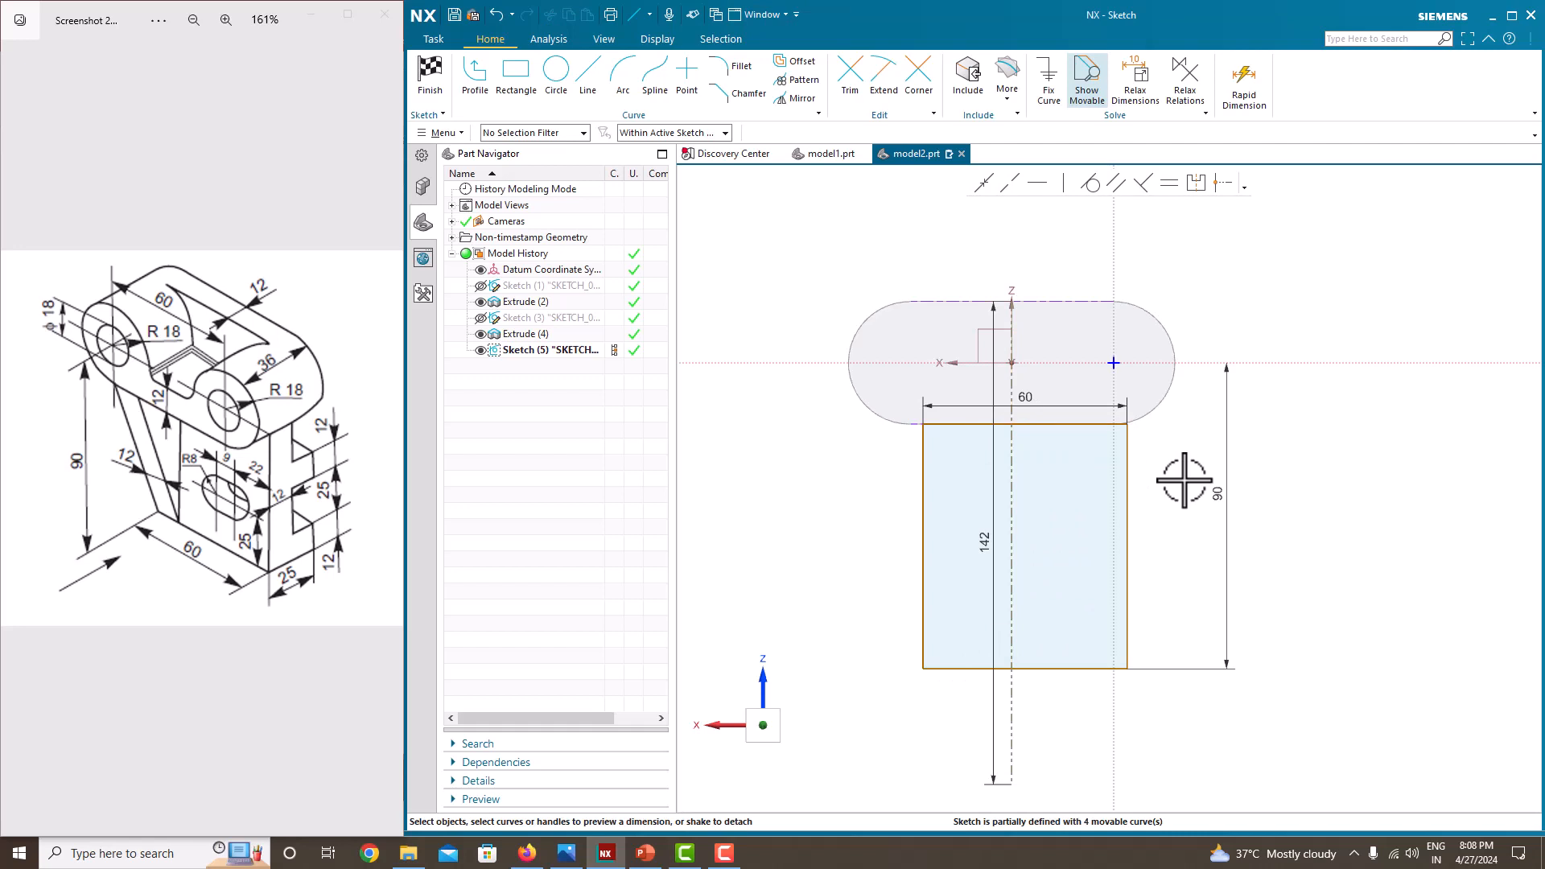
Make the rectangle's two vertical sides symmetric about the vertical reference line and finish the sketch.
click(1191, 188)
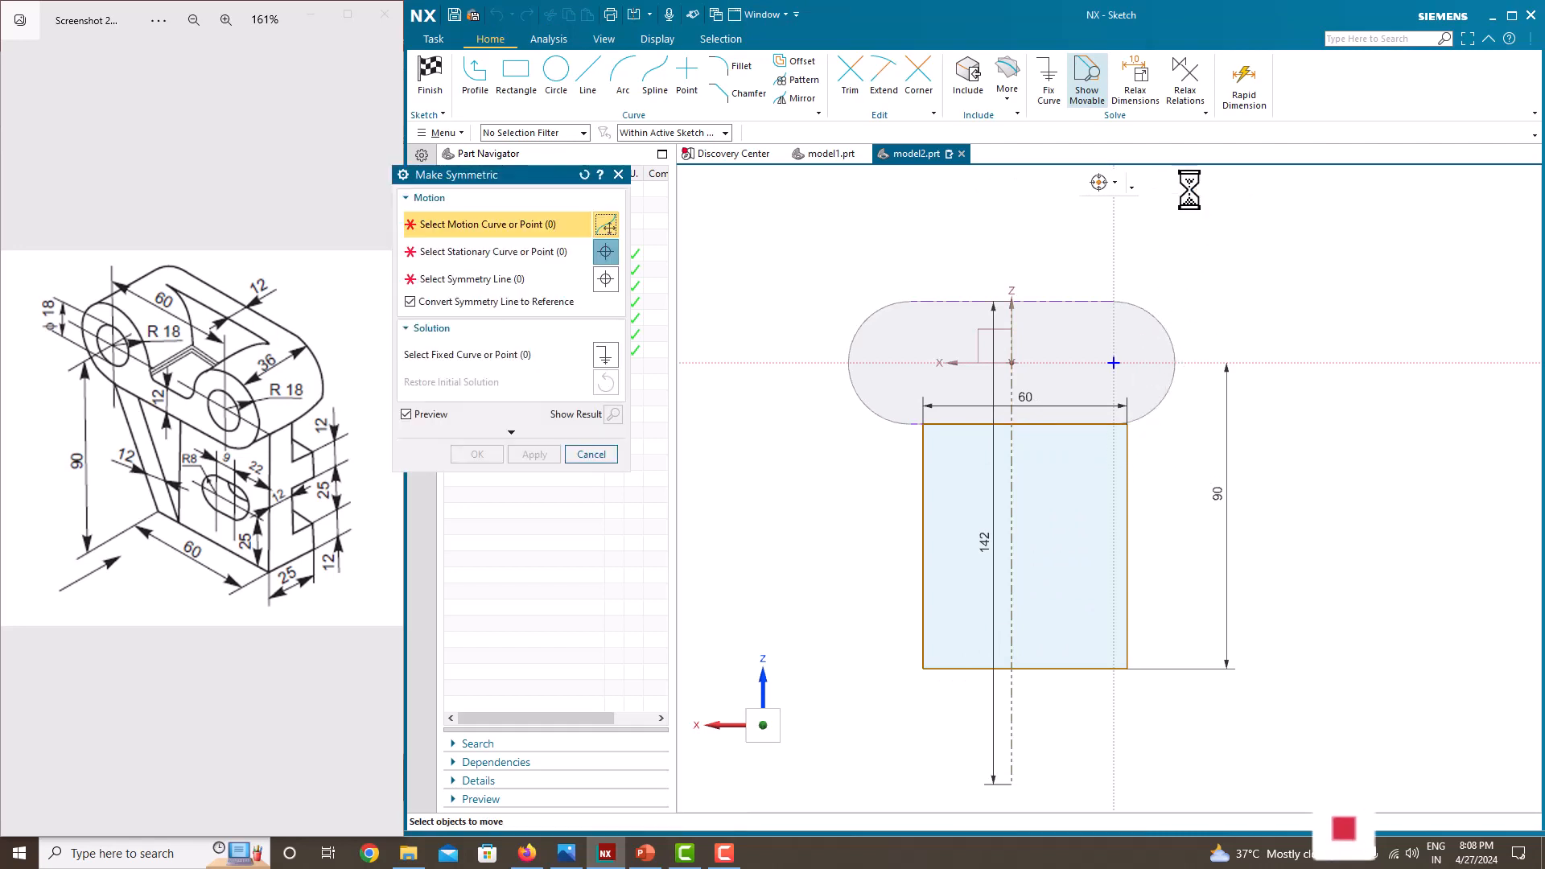
click(1126, 435)
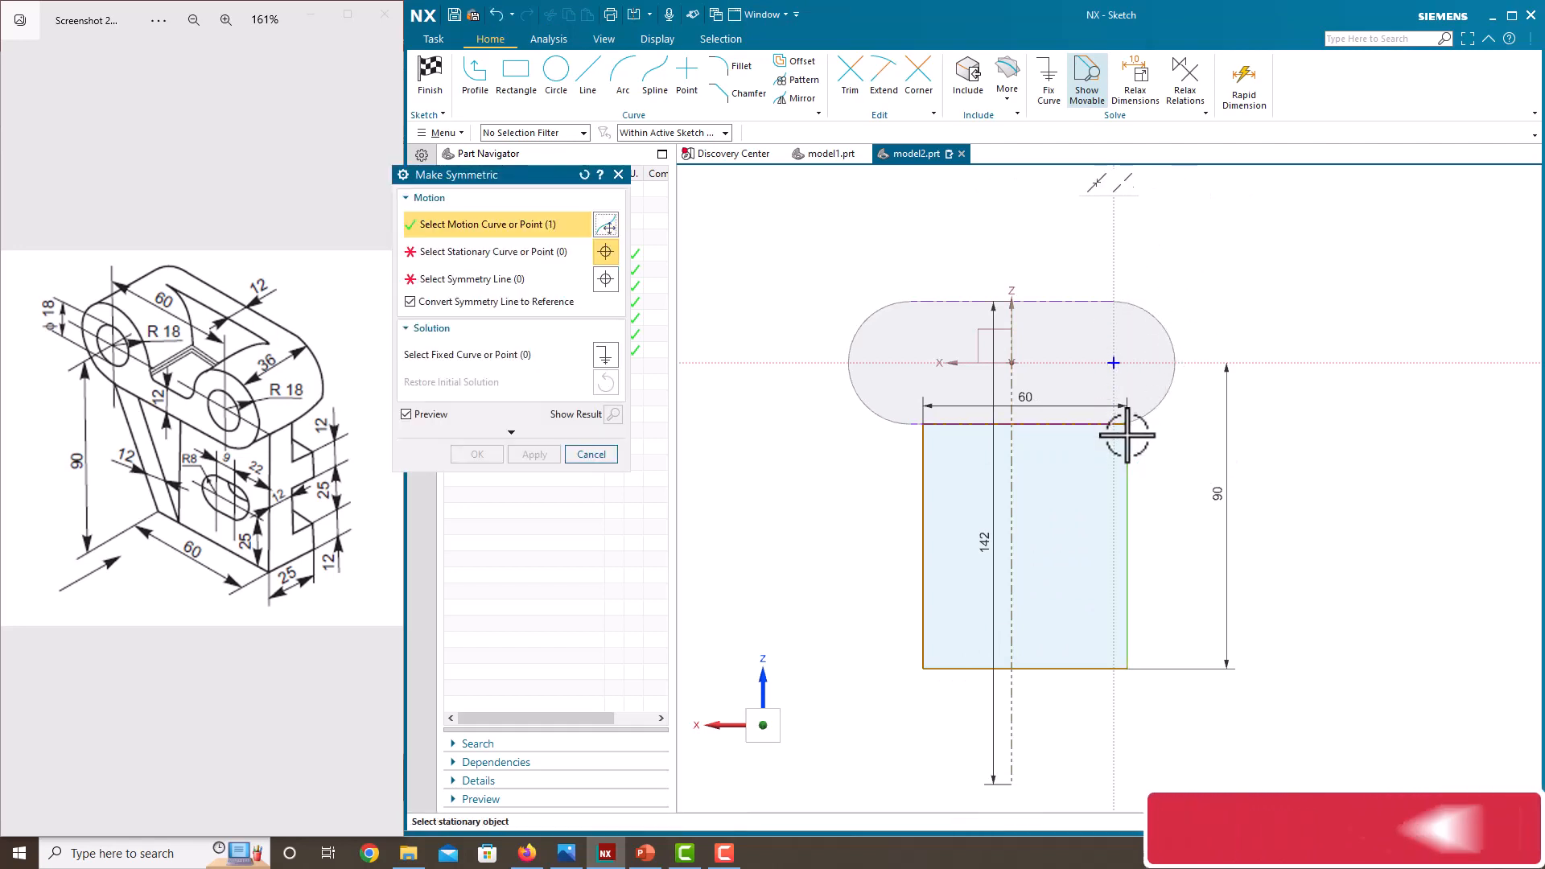
click(922, 467)
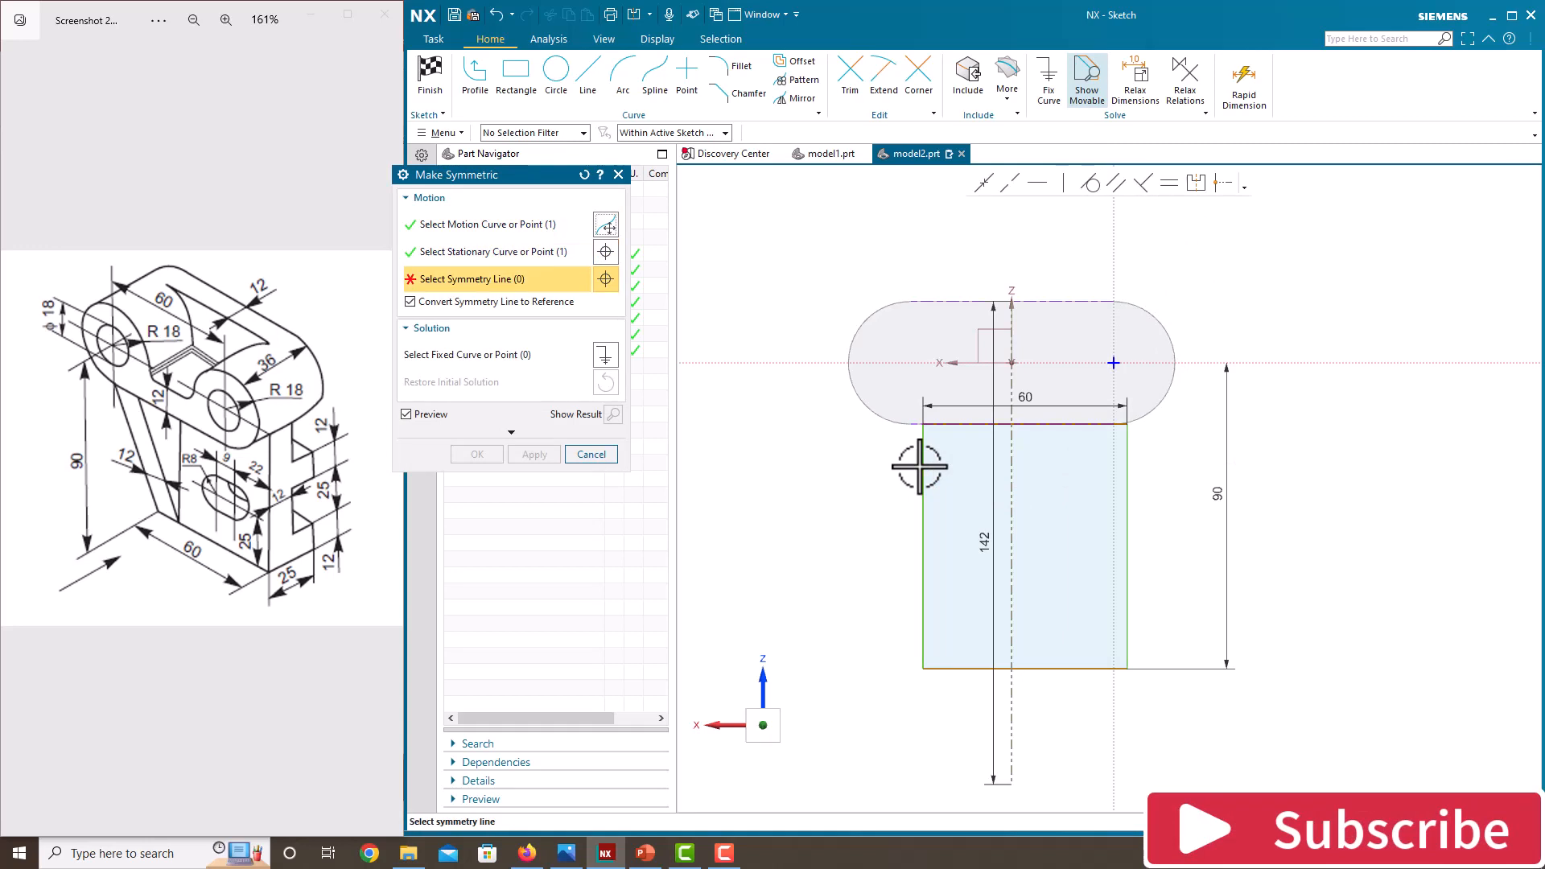
click(1012, 445)
click(478, 455)
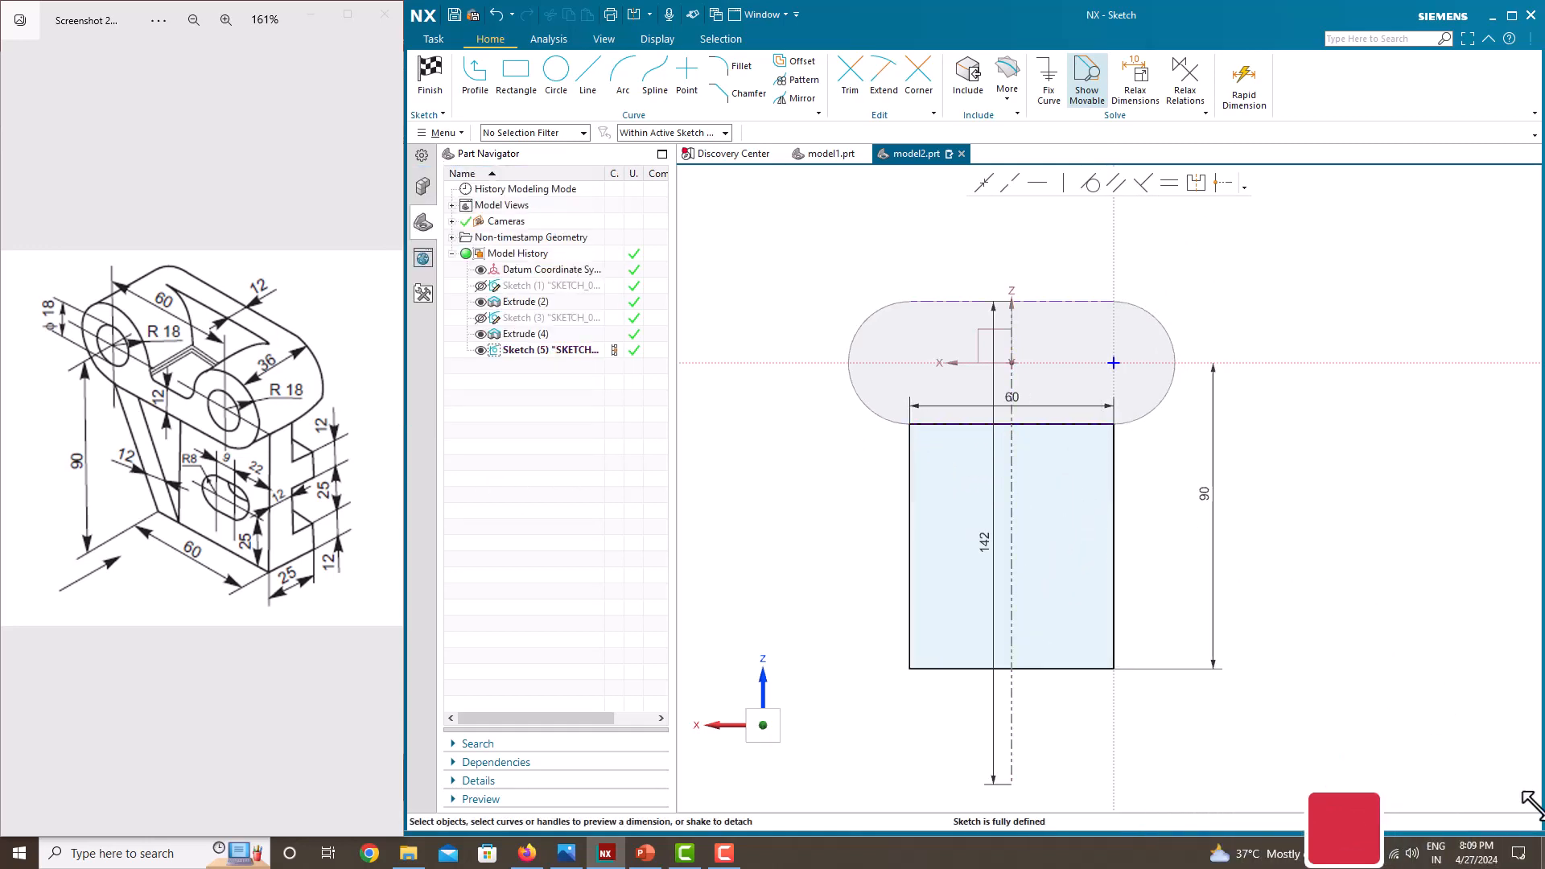
right_click(1208, 249)
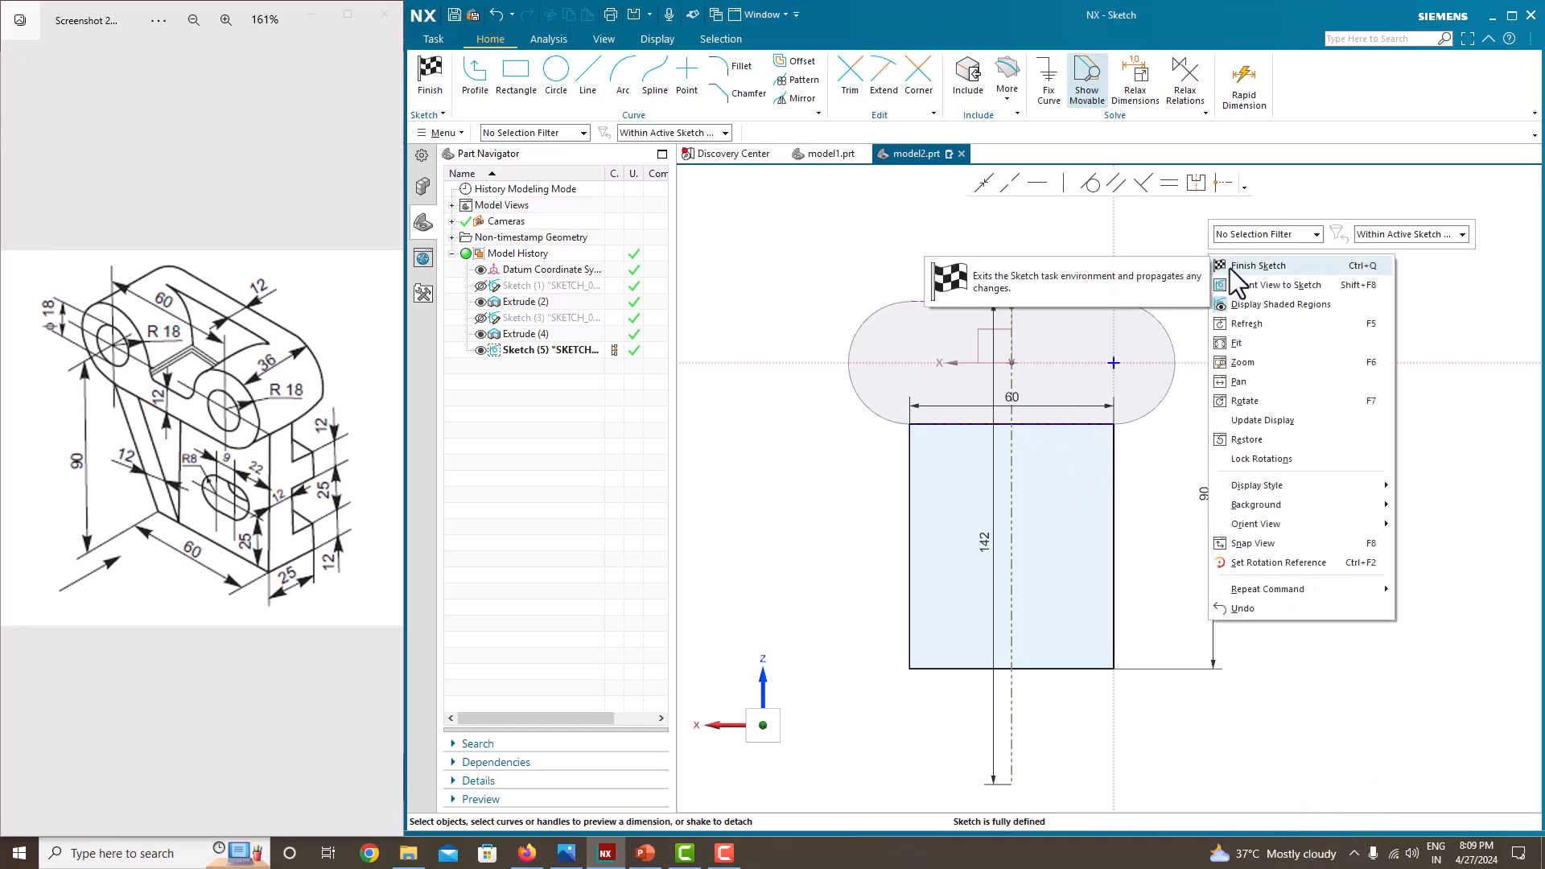
click(1229, 268)
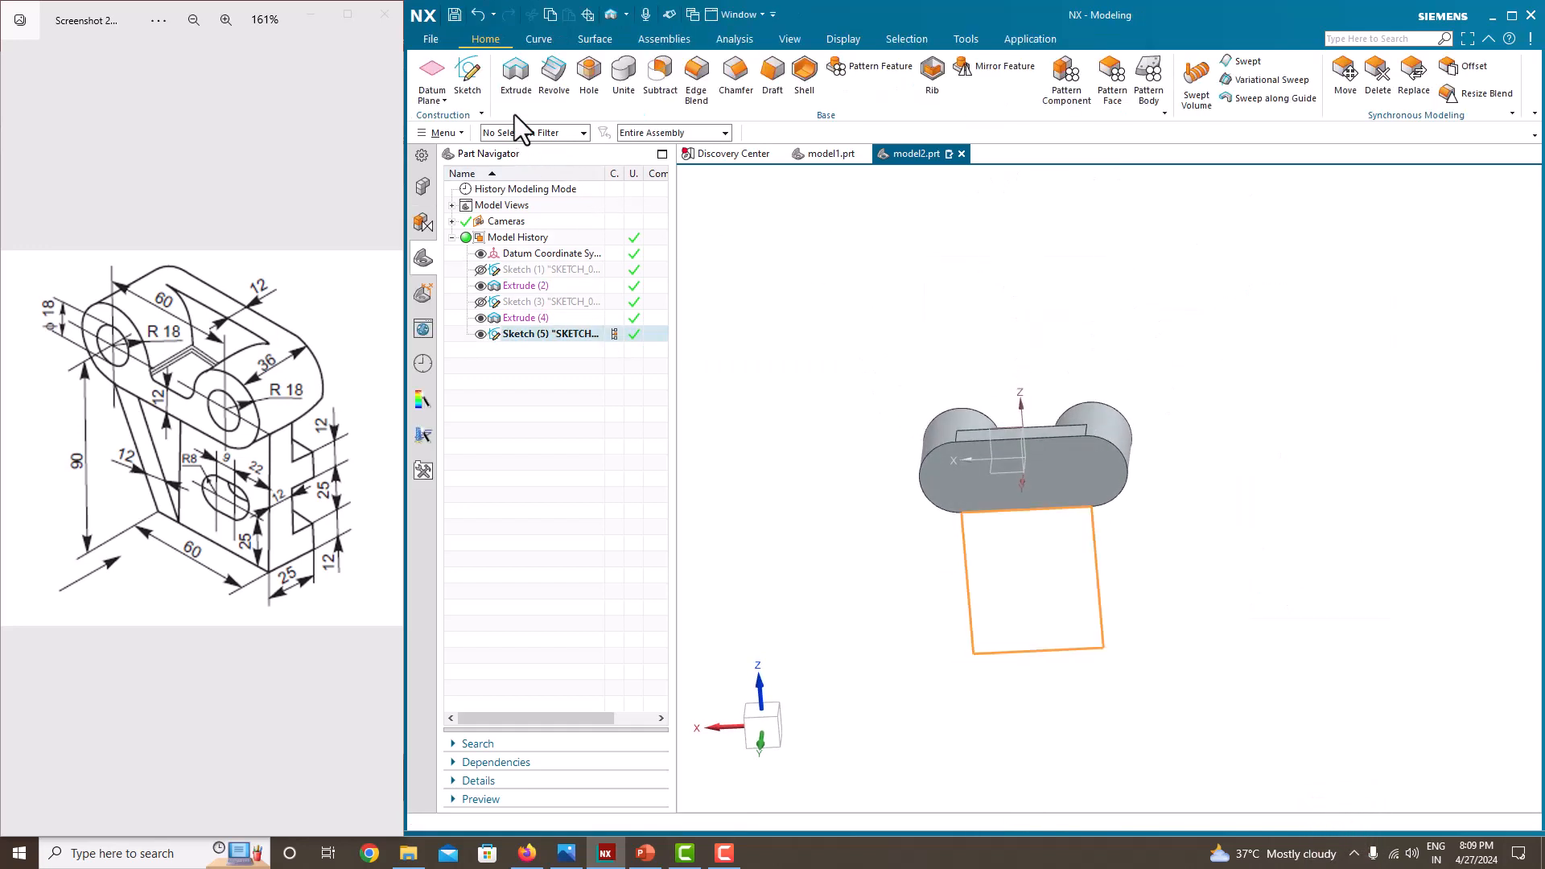
Extrude the rectangle 12 mm inward from the rear face and unite it with the existing body.
click(516, 74)
middle_drag(897, 370, 970, 396)
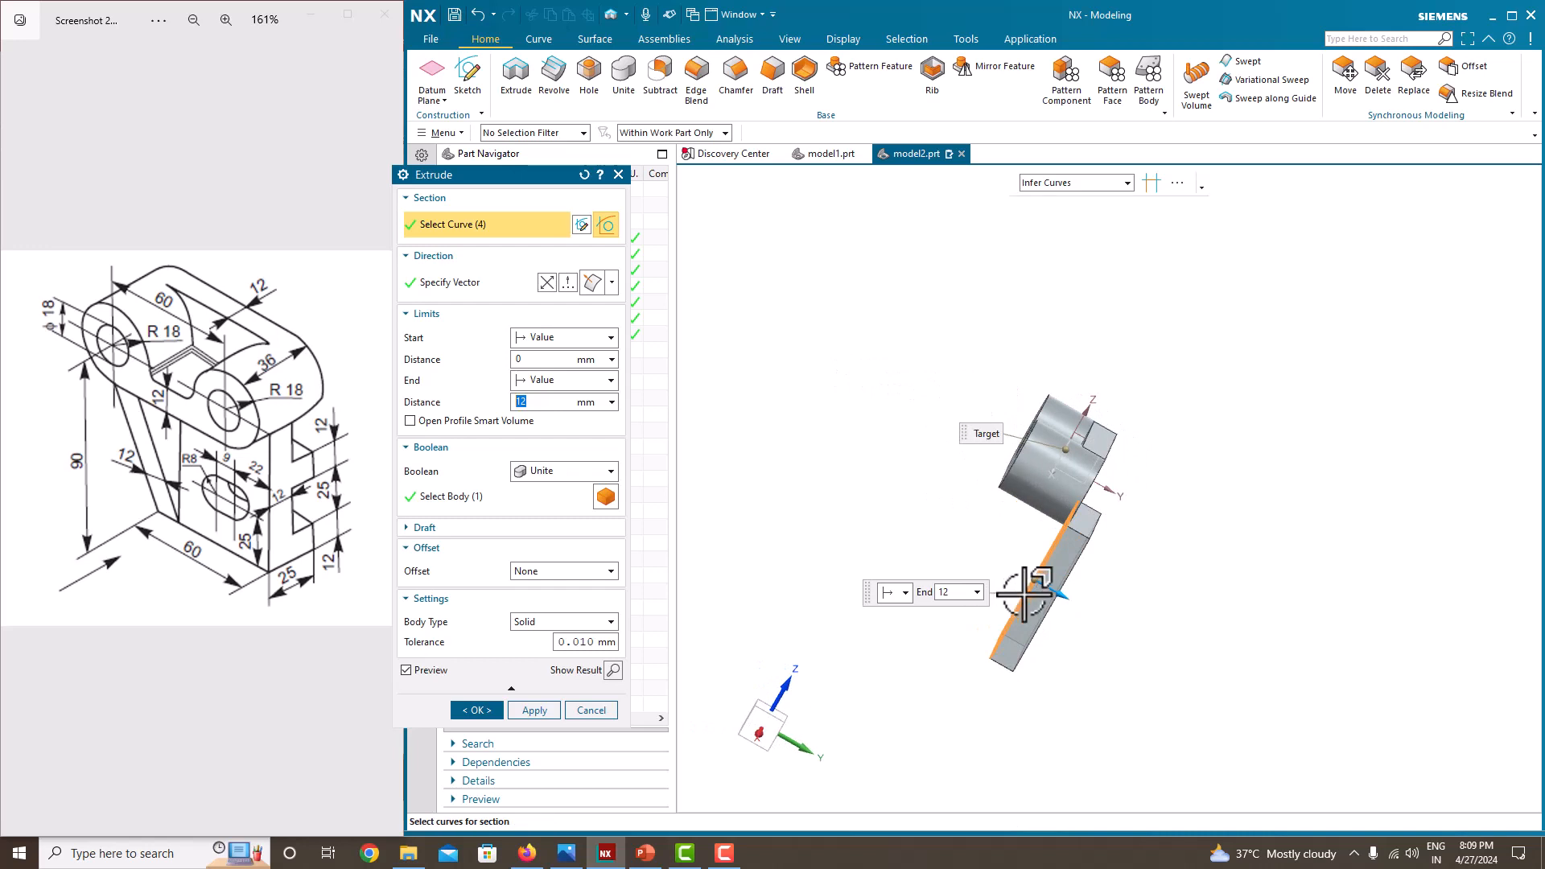
drag(1063, 600, 1022, 576)
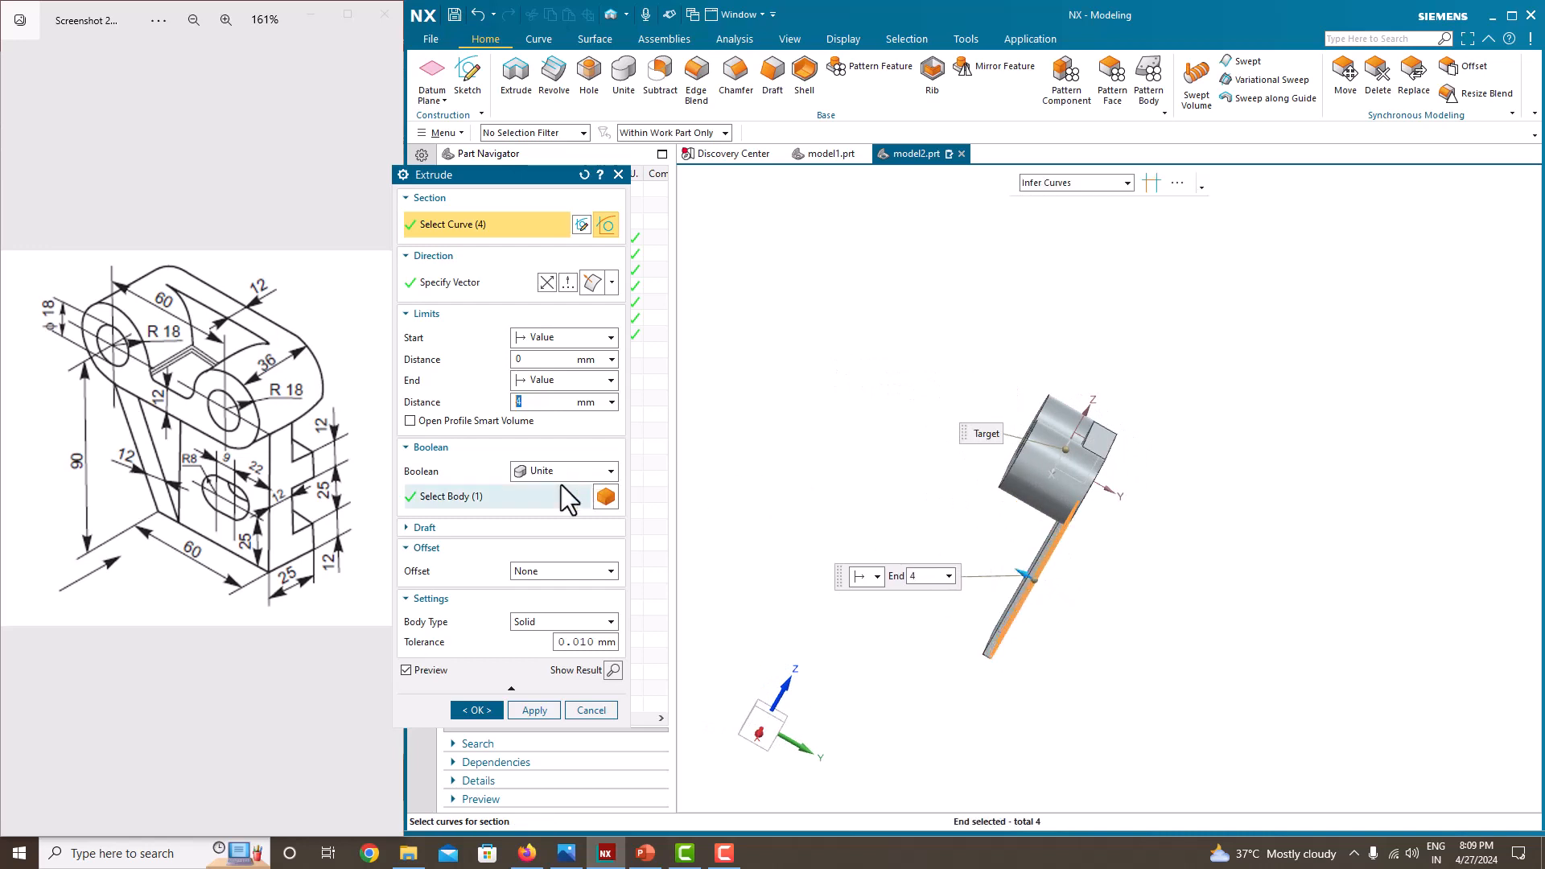
click(523, 402)
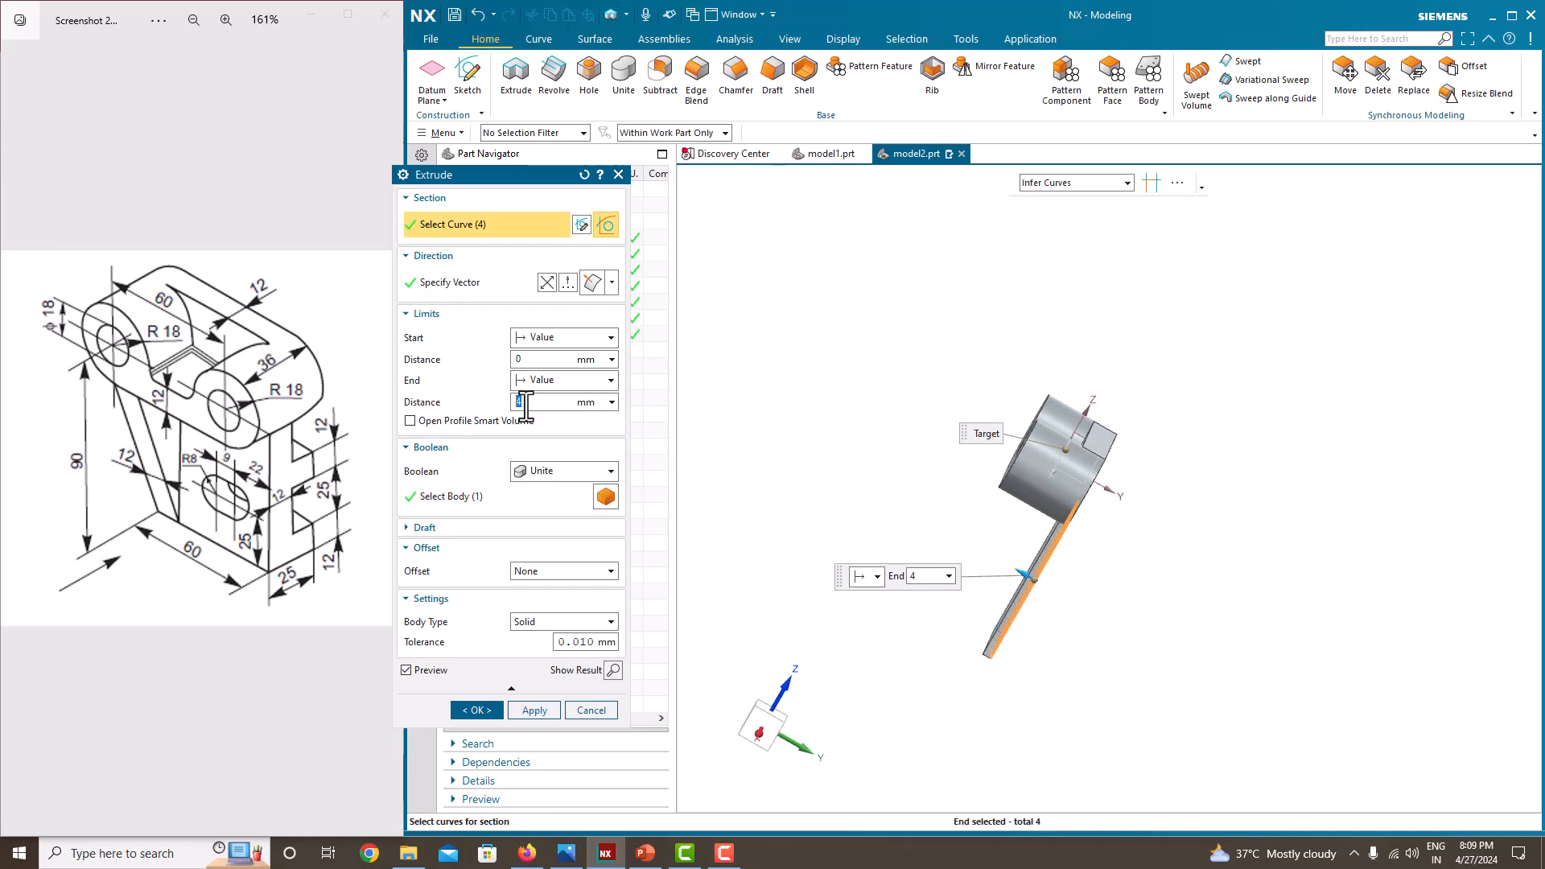
text(12)
key(Return)
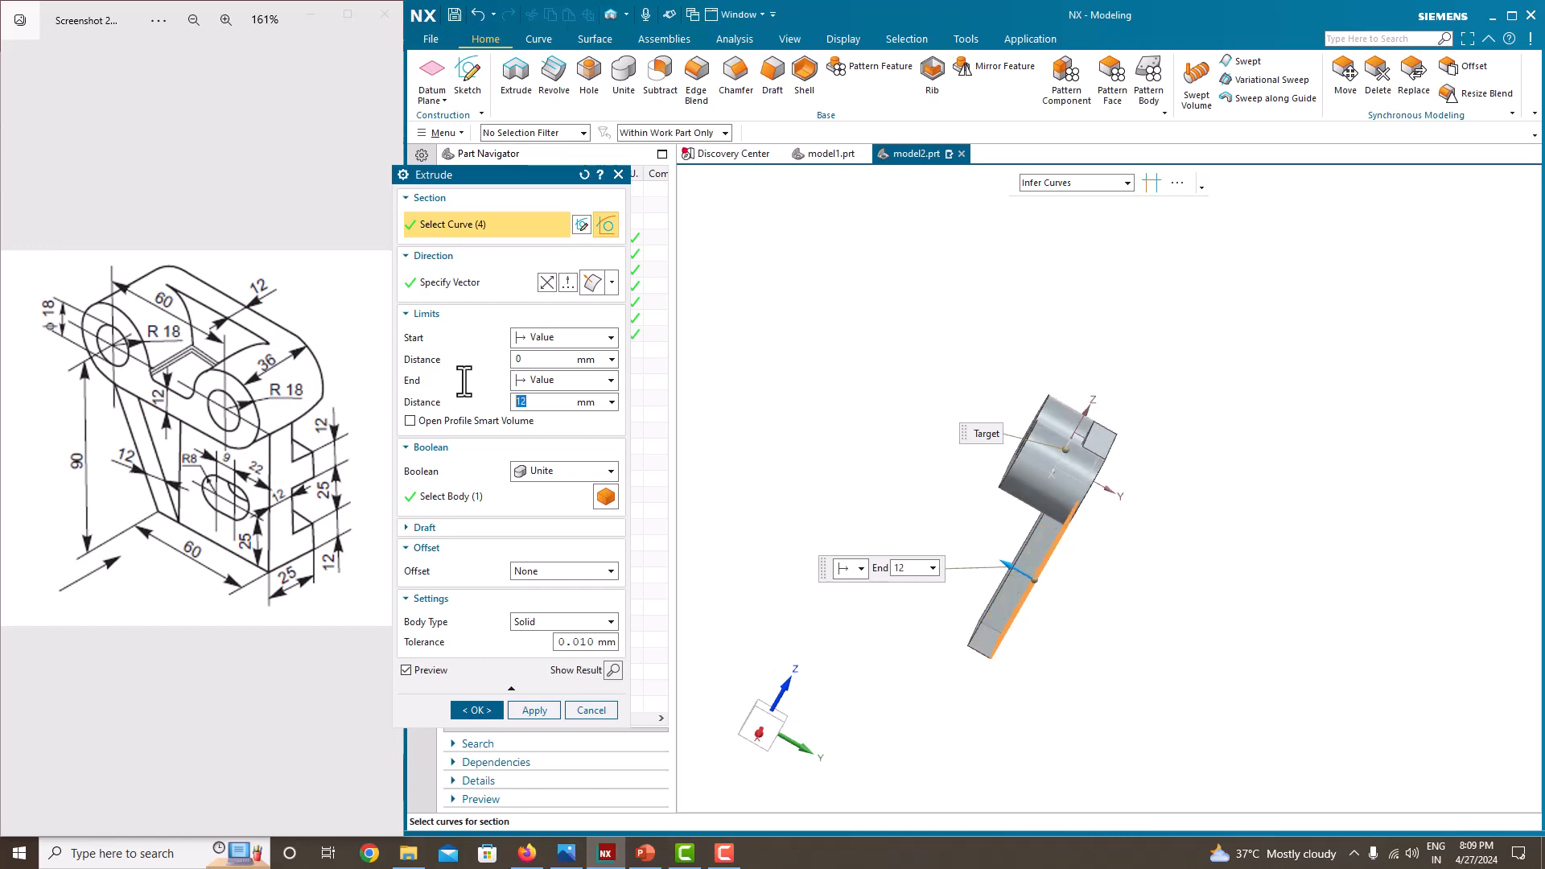
middle_drag(1006, 588, 1070, 524)
click(476, 709)
Start a new sketch on the narrow side face of the lower plate.
middle_drag(773, 342, 764, 435)
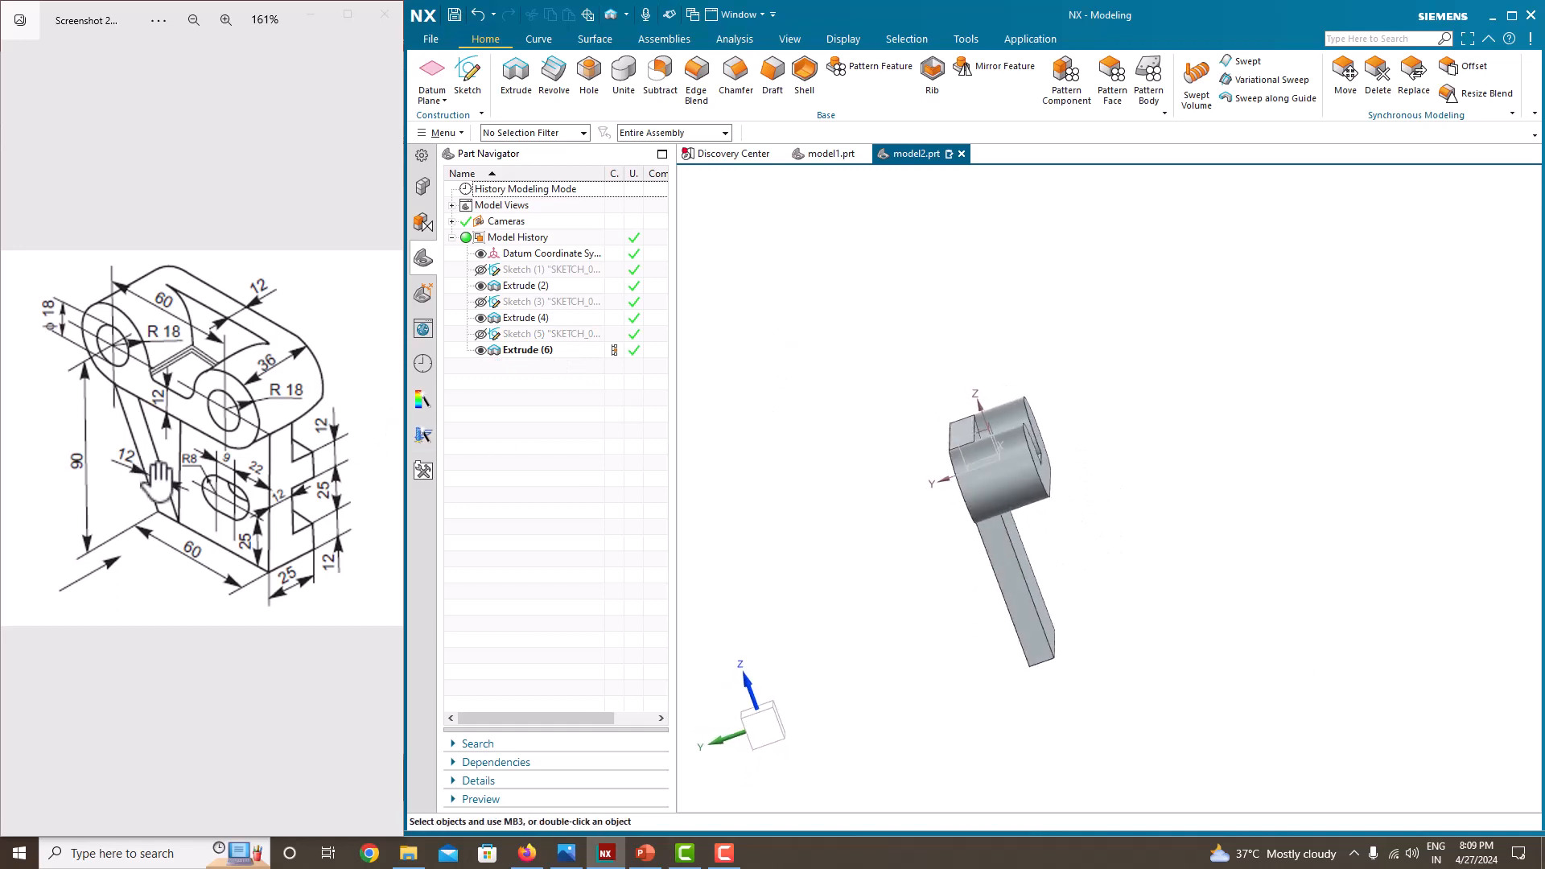
middle_drag(936, 484, 953, 378)
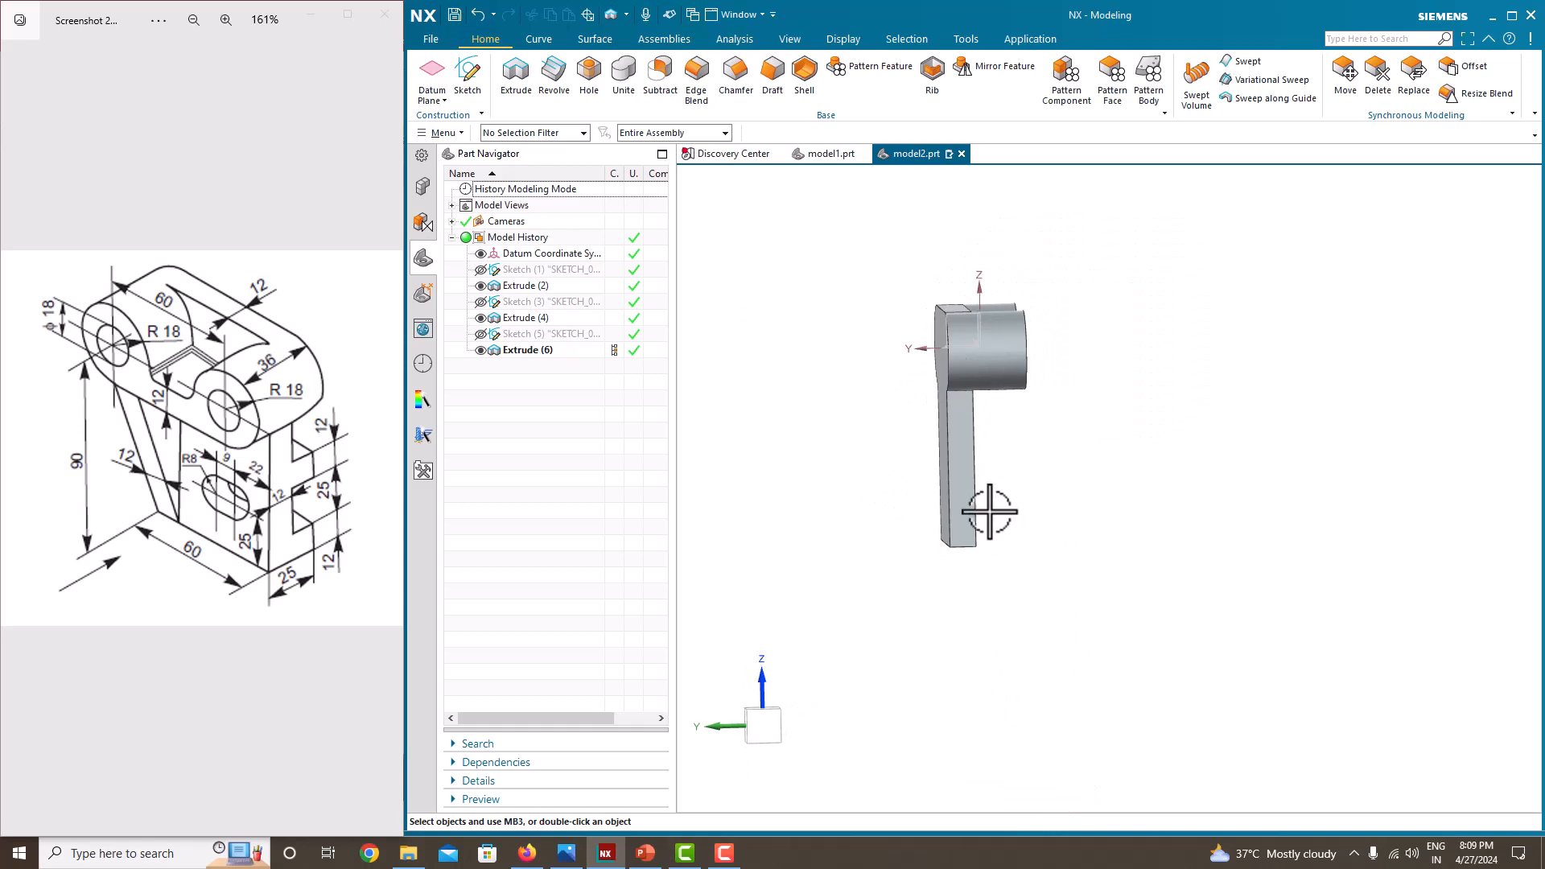
click(469, 81)
scroll(982, 448, up, 5)
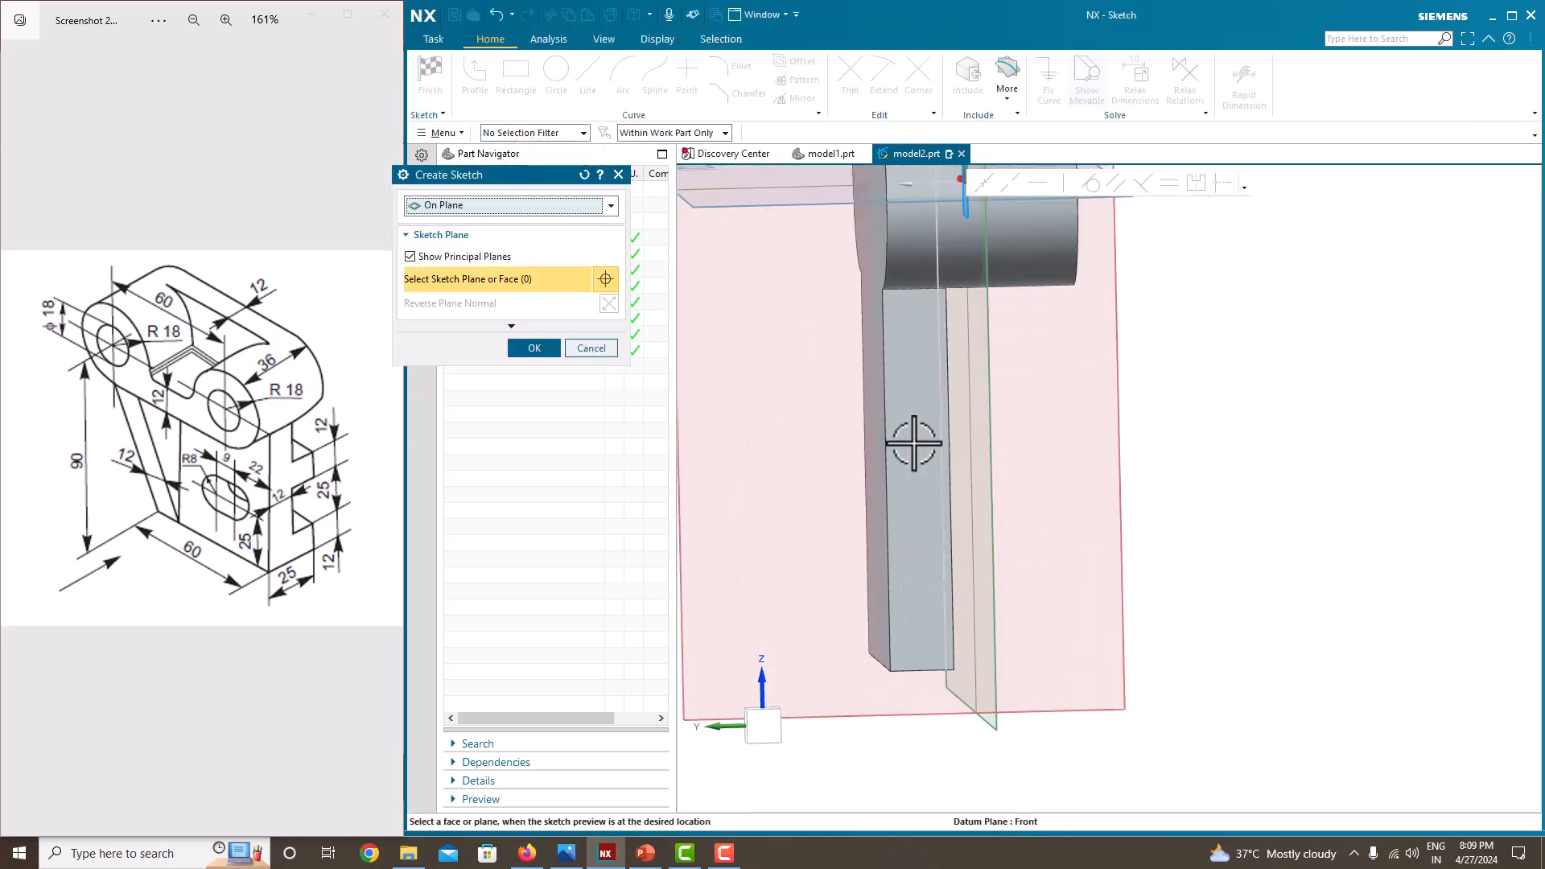
mouse_move(910, 442)
middle_down()
mouse_move(955, 439)
mouse_move(914, 413)
mouse_move(944, 338)
mouse_move(1001, 328)
mouse_move(1008, 352)
middle_up()
click(930, 345)
click(536, 347)
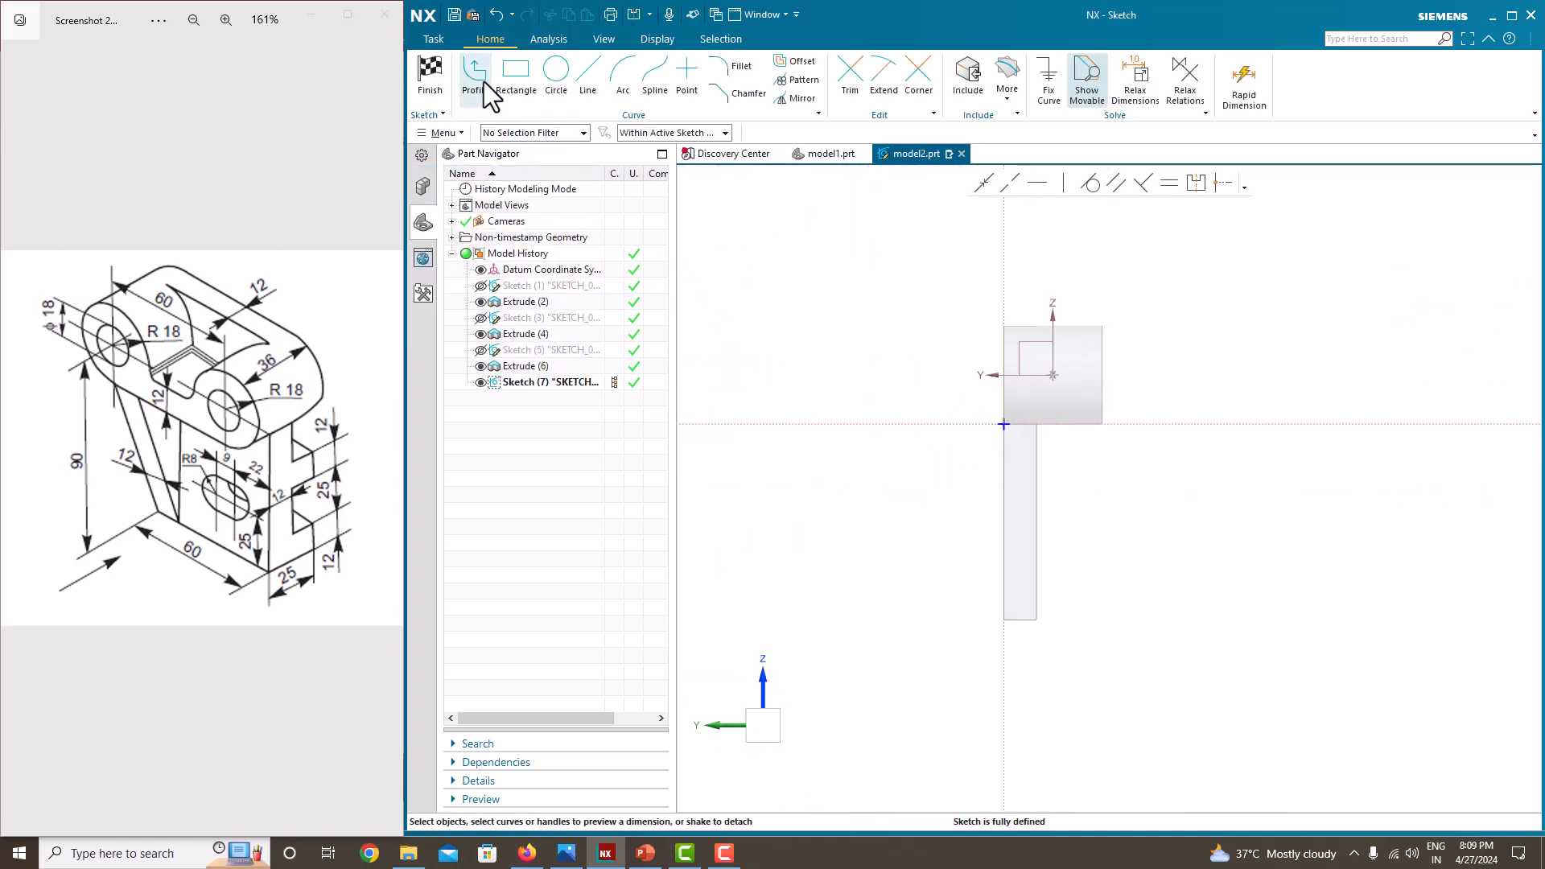
Draw a slanted line from the plate's lower inner corner up to the bottom outer corner of the upper block.
click(485, 82)
scroll(1062, 615, up, 3)
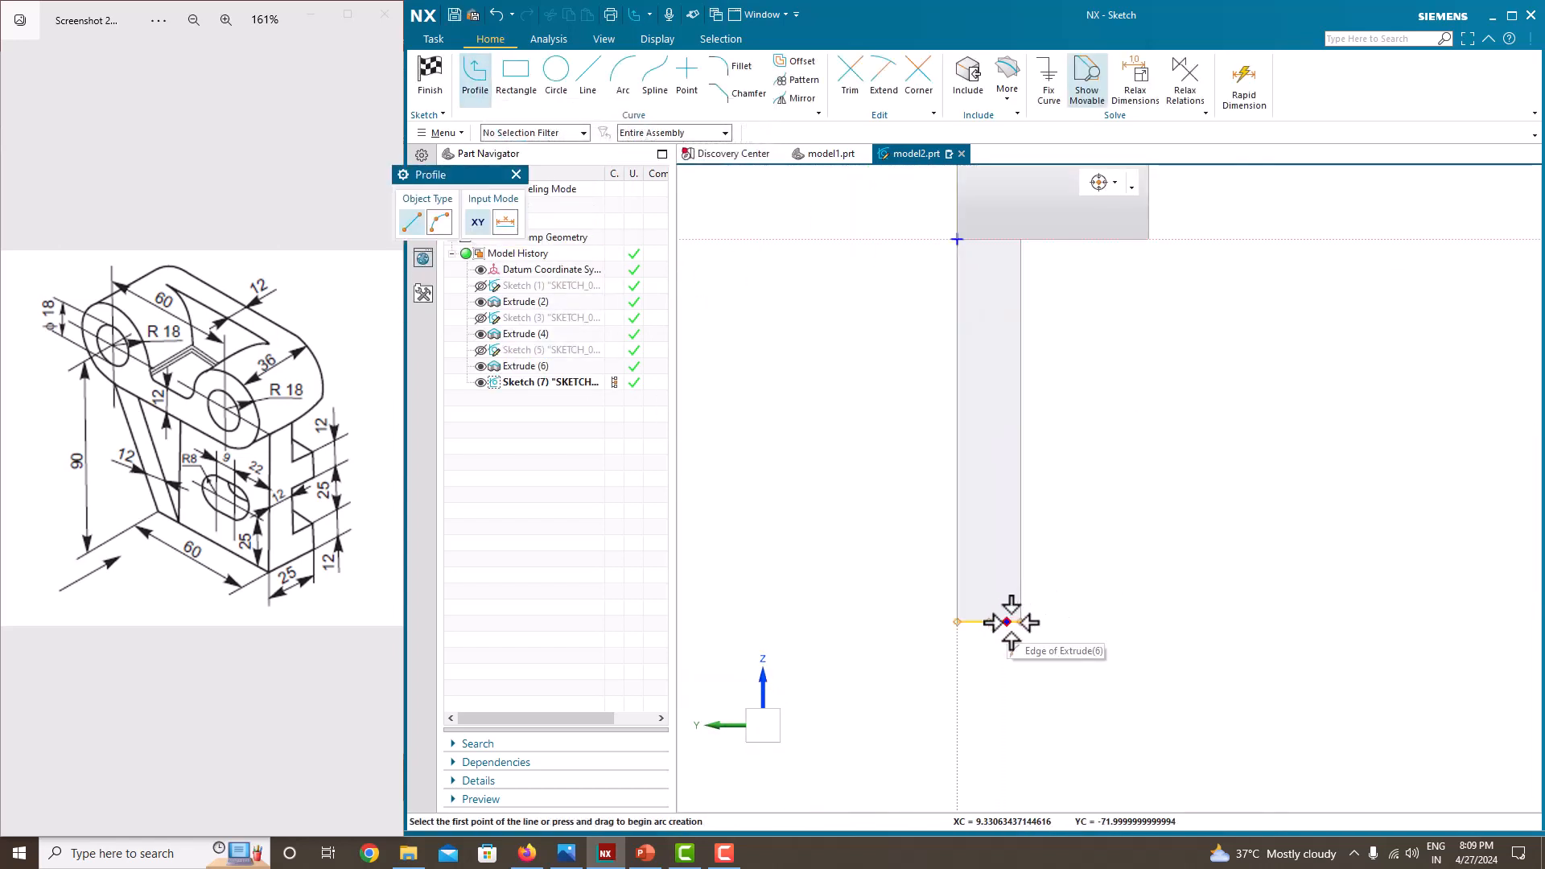
click(1019, 622)
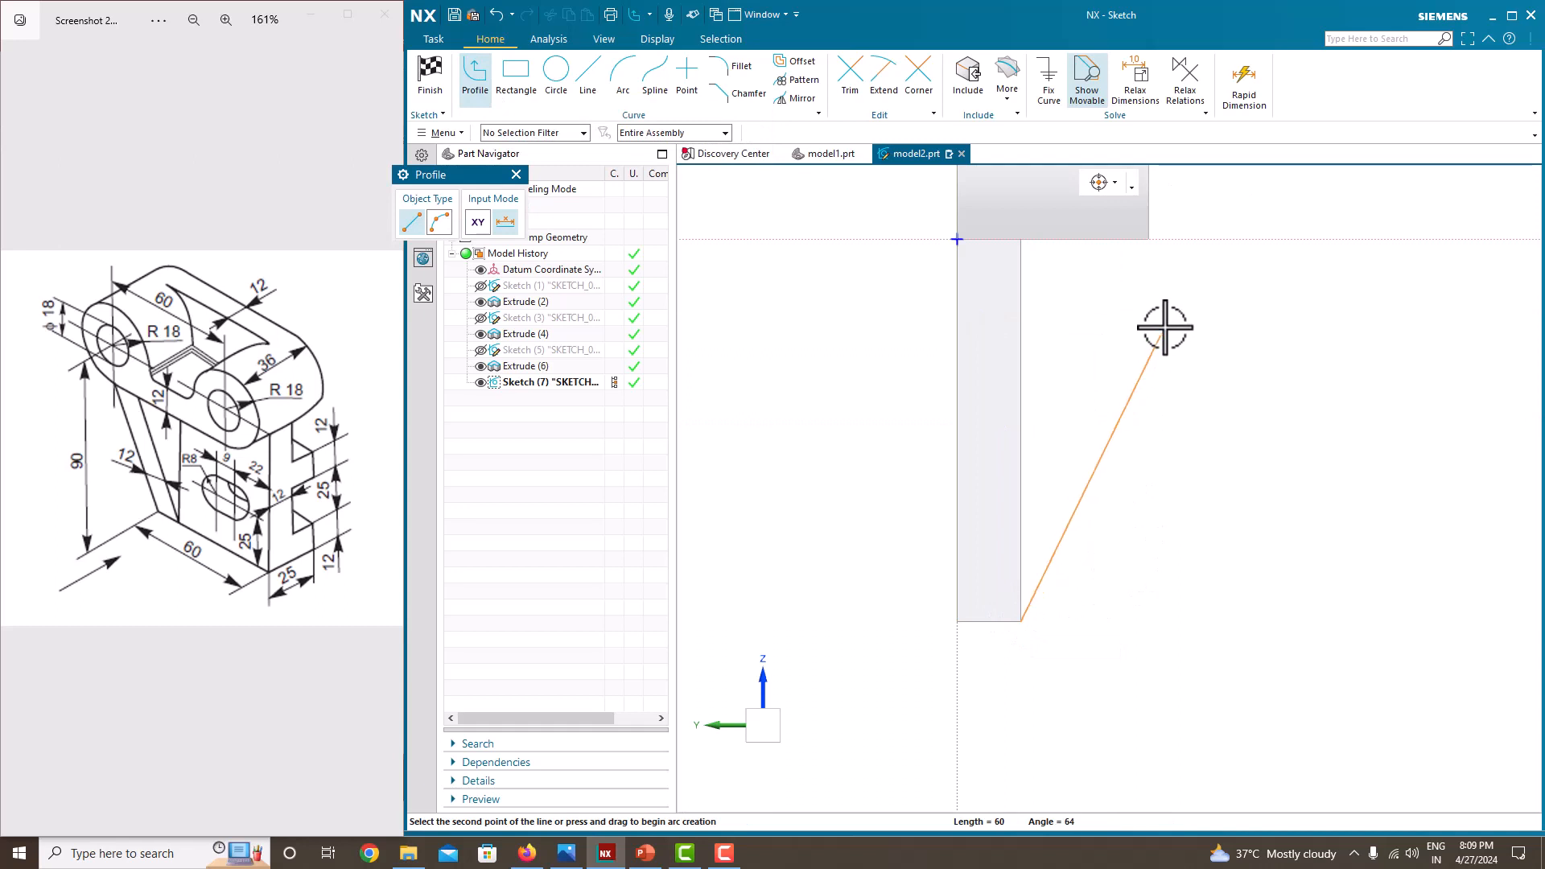
click(1150, 239)
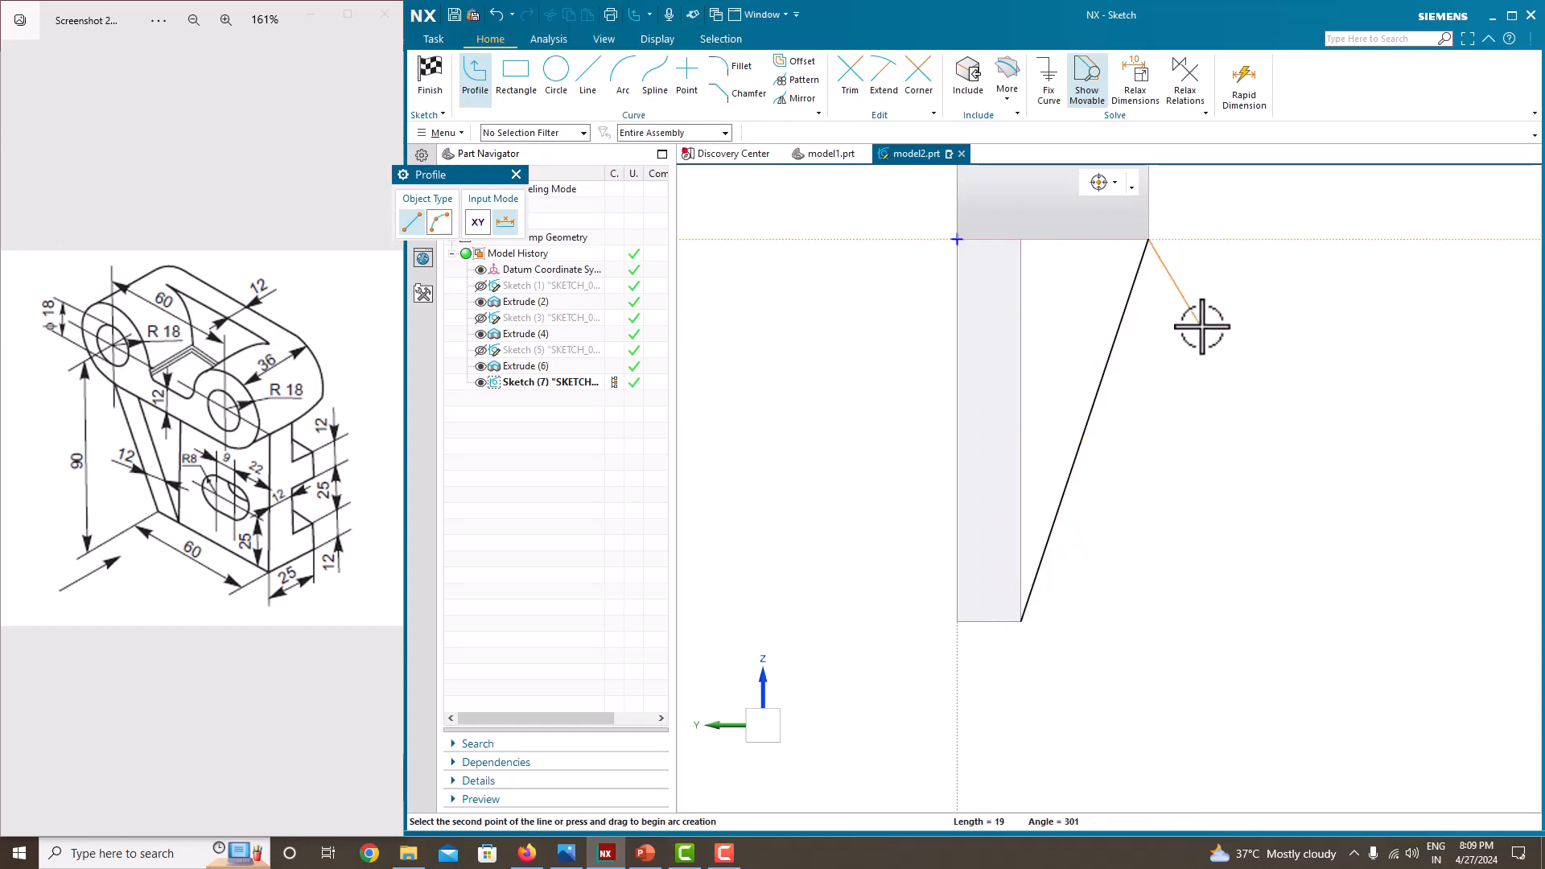
key(Escape)
key(Escape)
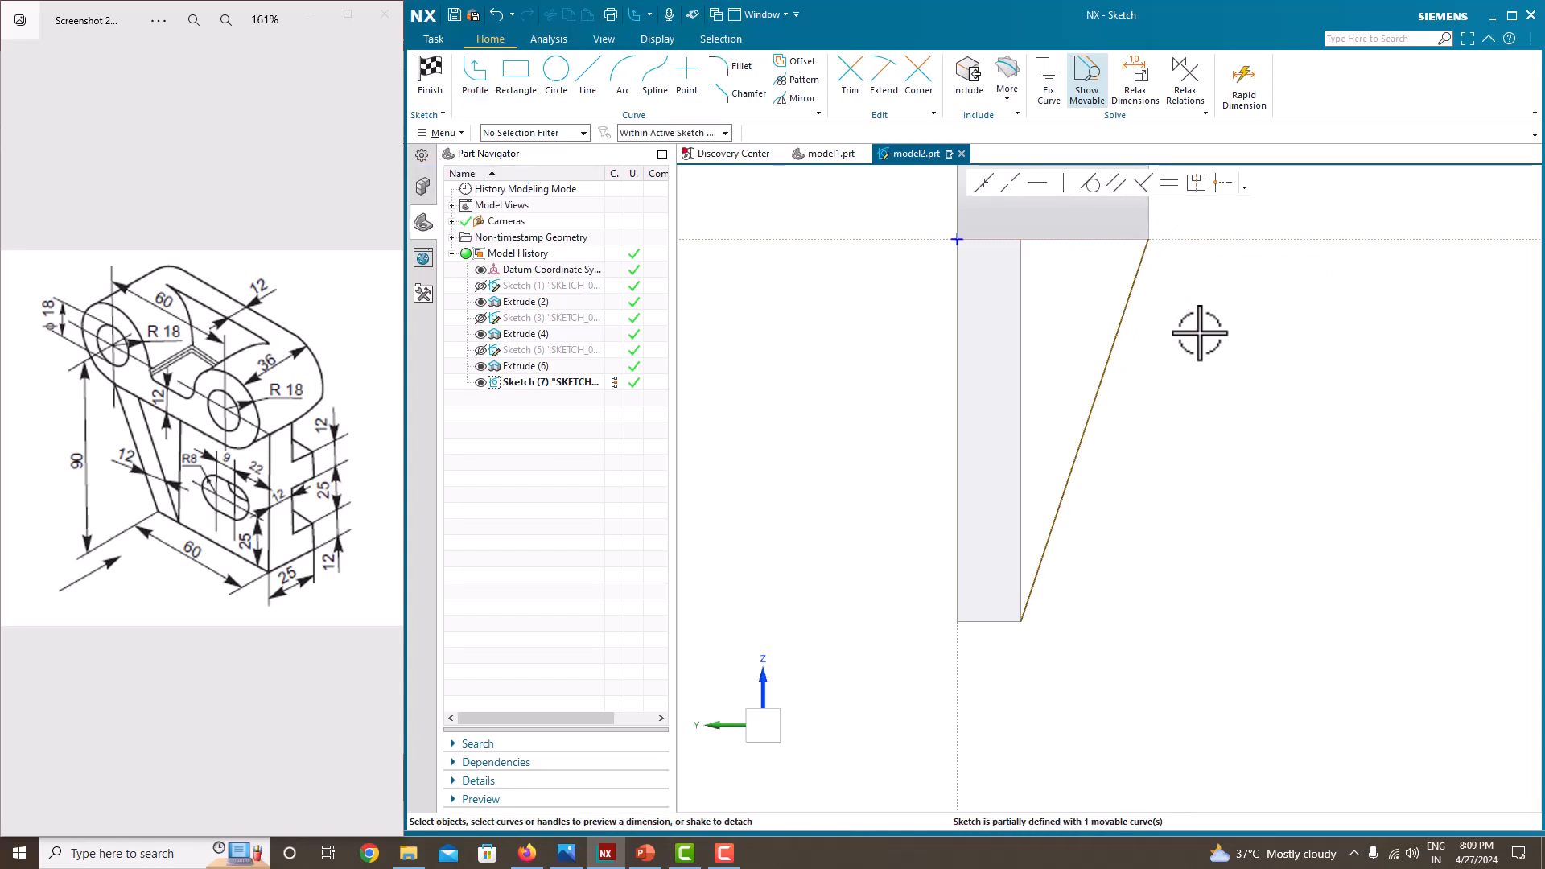
Dimension the slanted line's upper endpoint 36 mm horizontally from the vertical sketch axis.
scroll(1128, 277, down, 2)
scroll(1121, 243, up, 2)
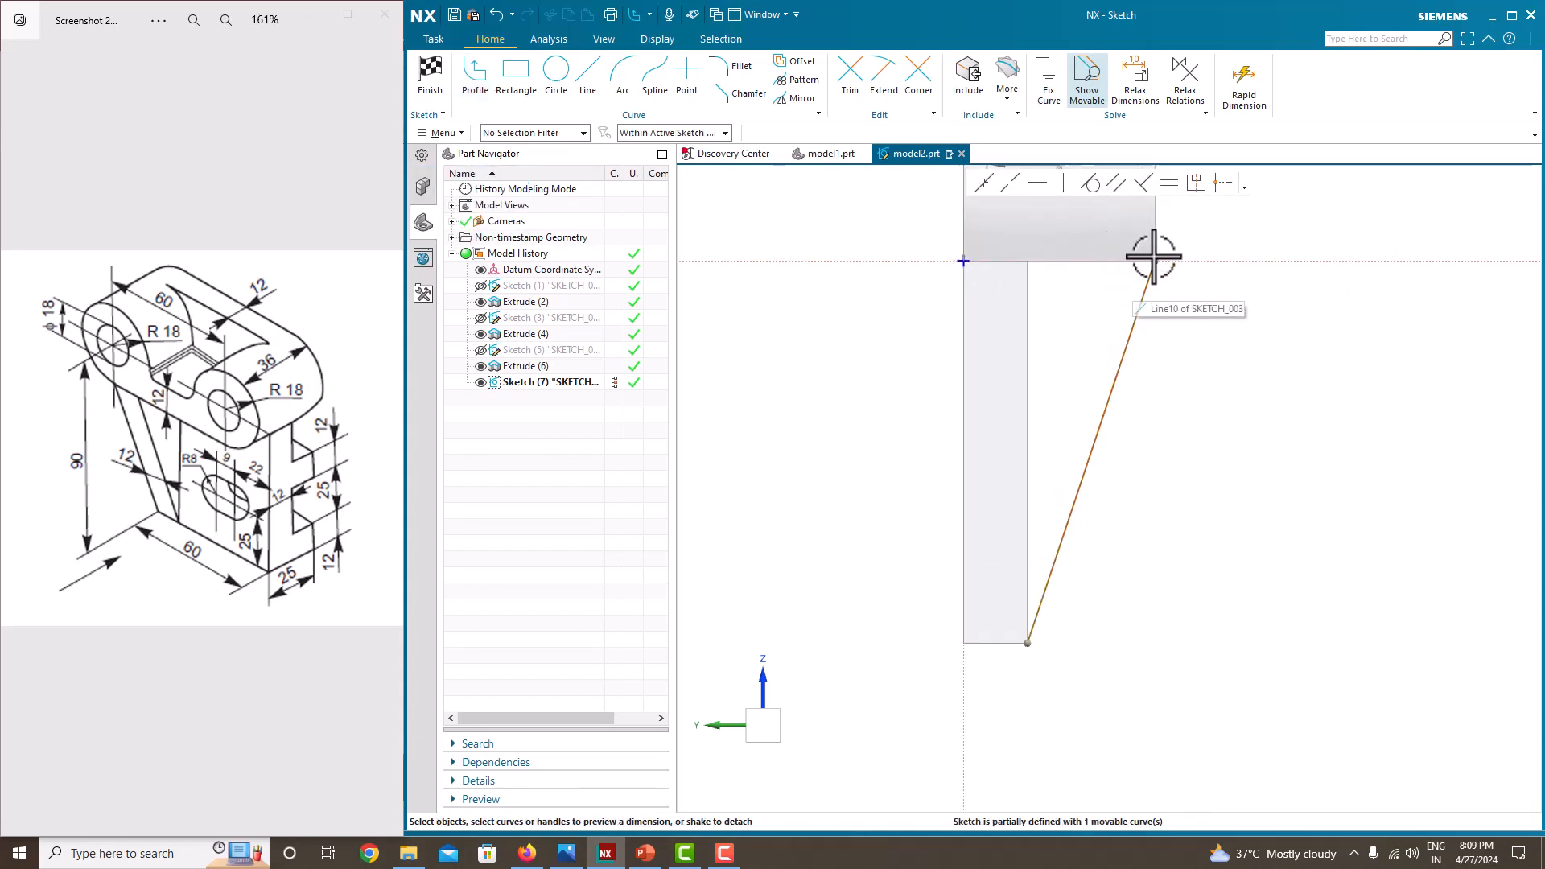
click(1155, 259)
click(964, 299)
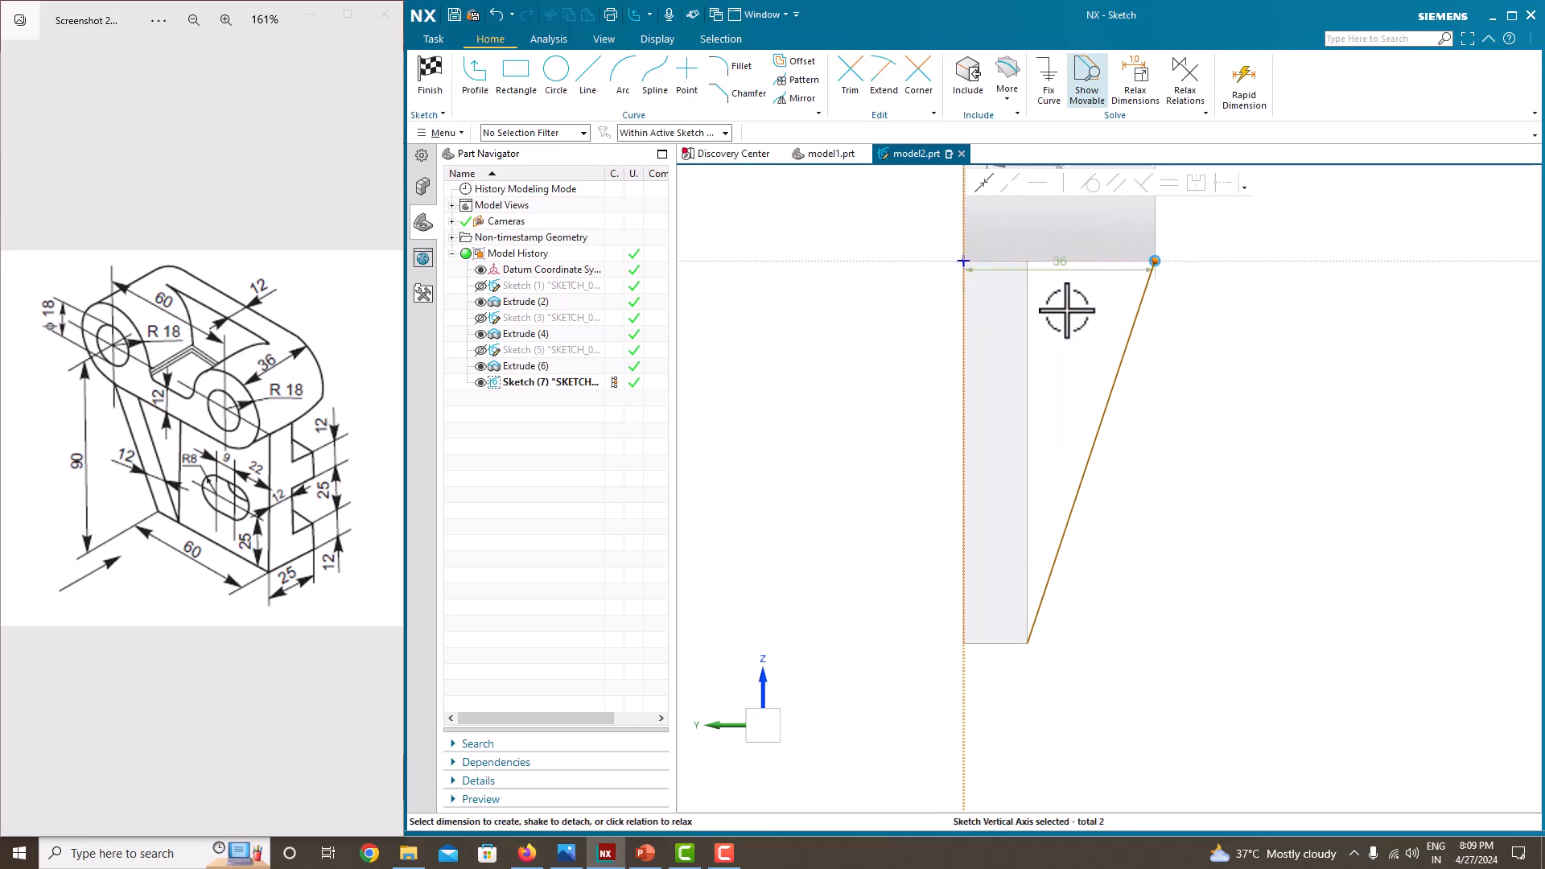
click(1067, 269)
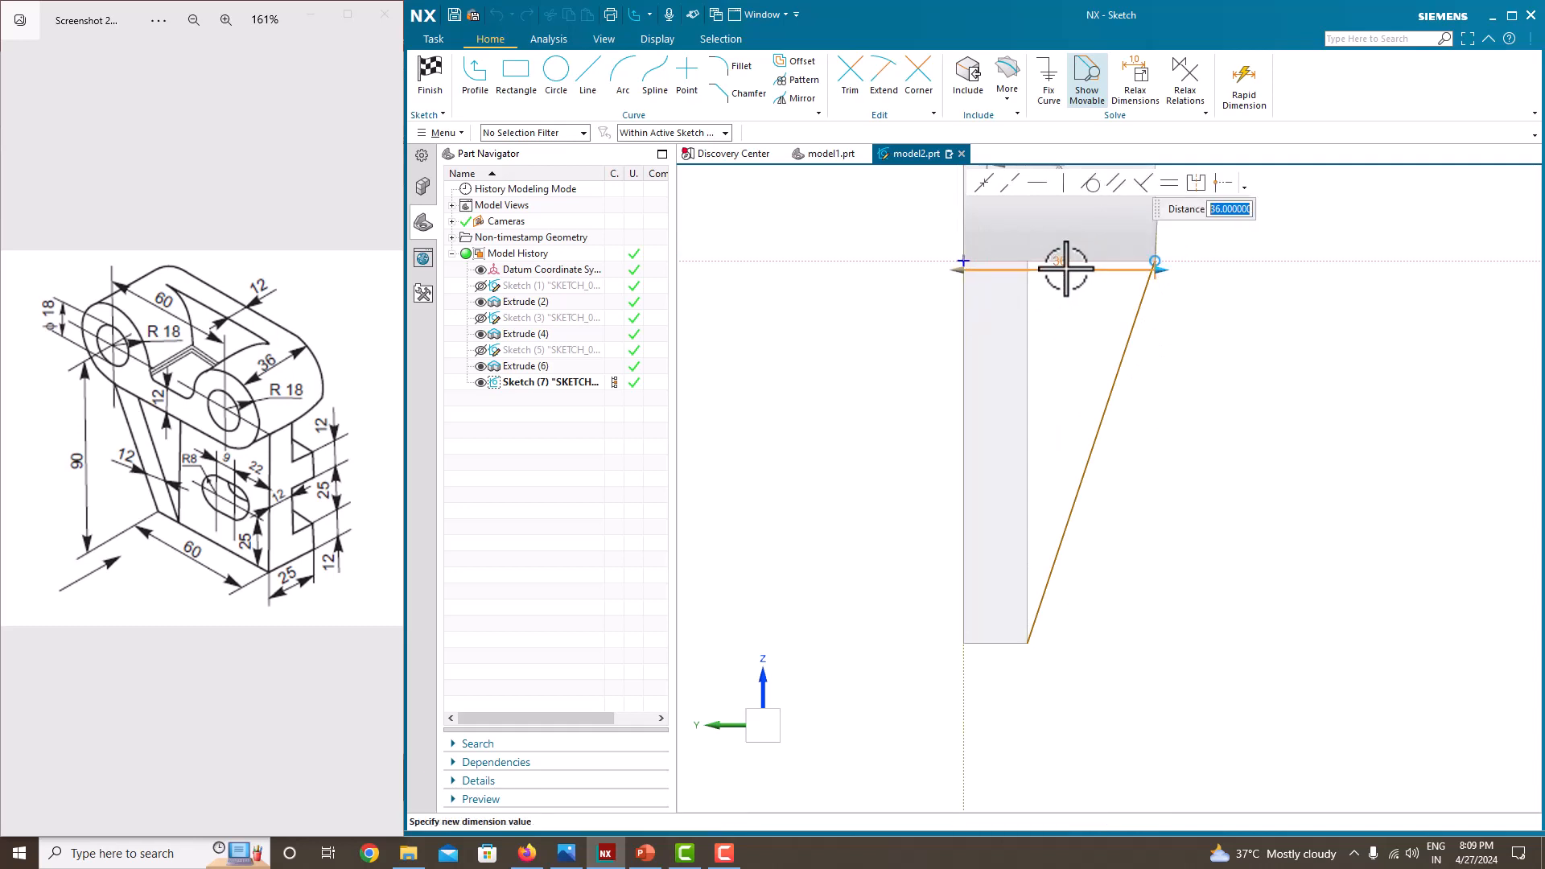
key(Return)
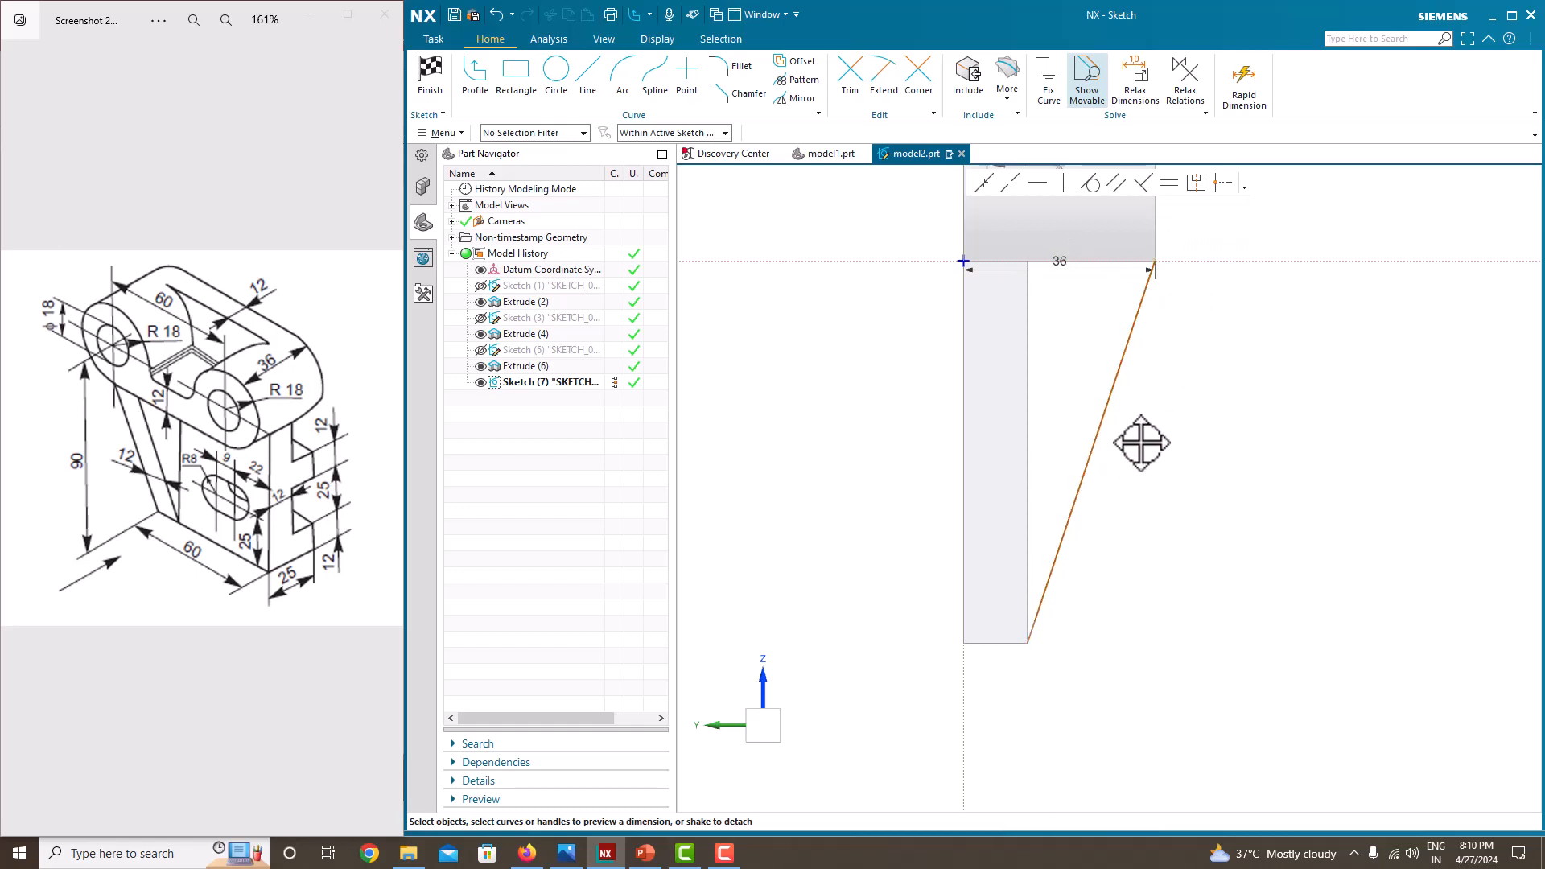
Move the slanted line's lower endpoint onto the plate's lower inner corner and finish the sketch.
click(1073, 510)
scroll(1046, 646, up, 4)
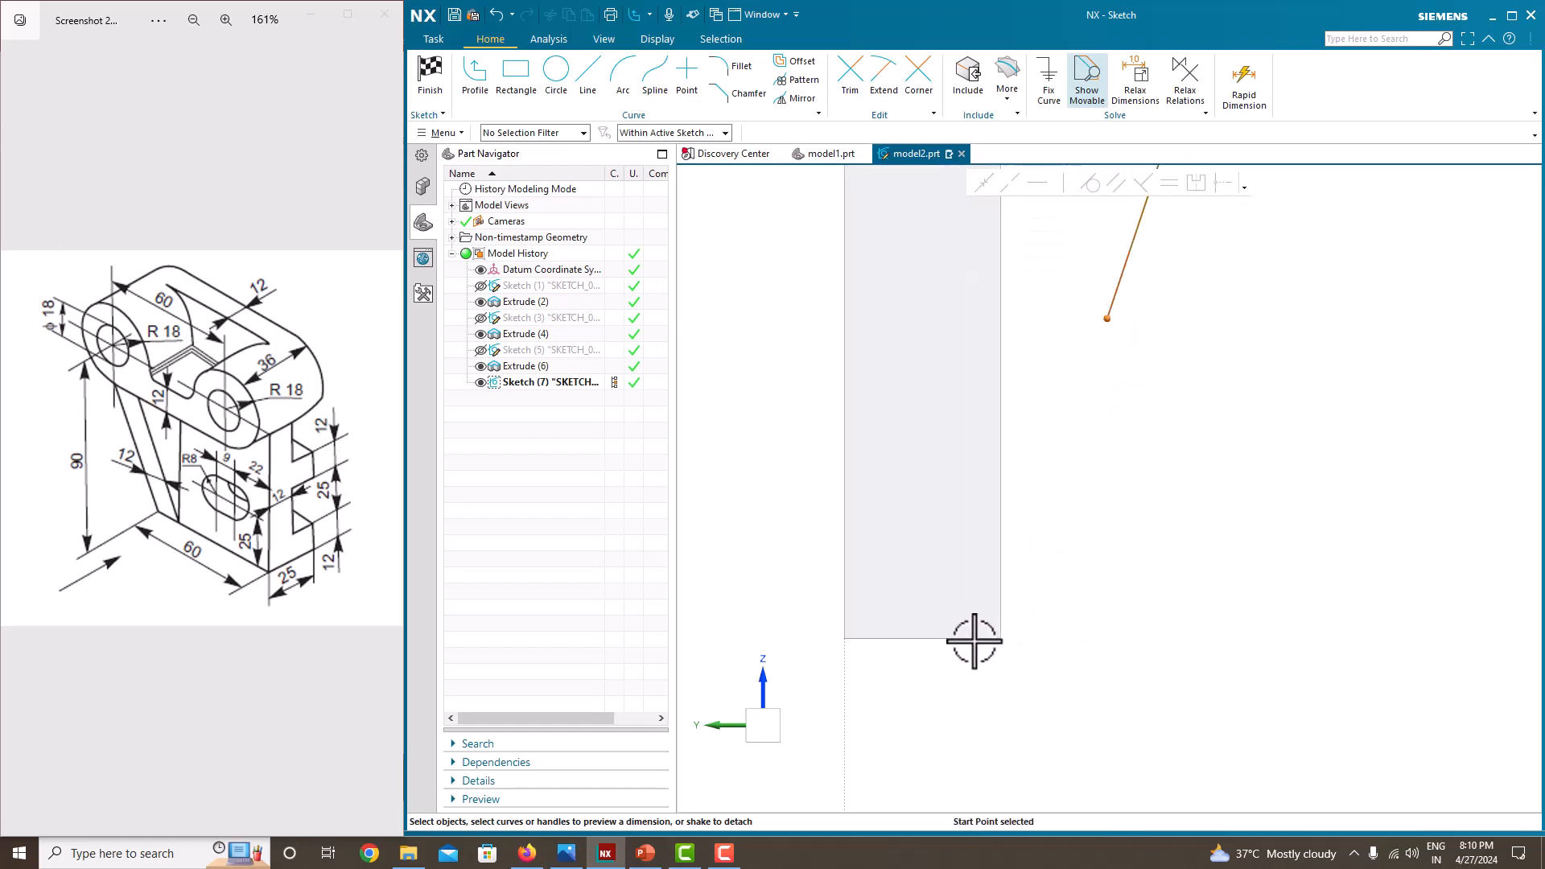
click(668, 152)
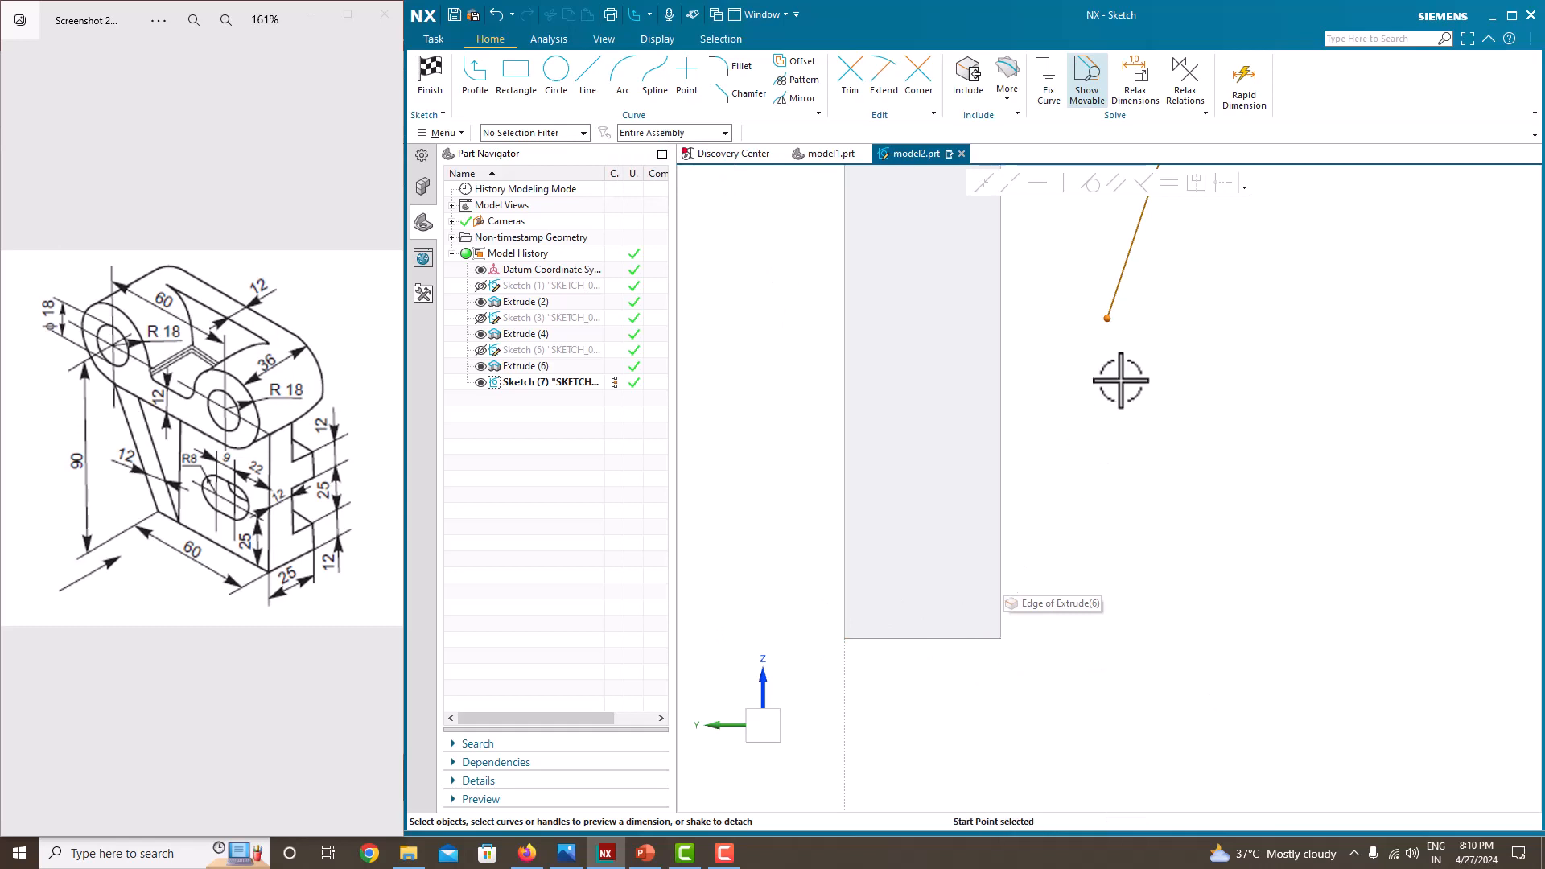
click(1106, 315)
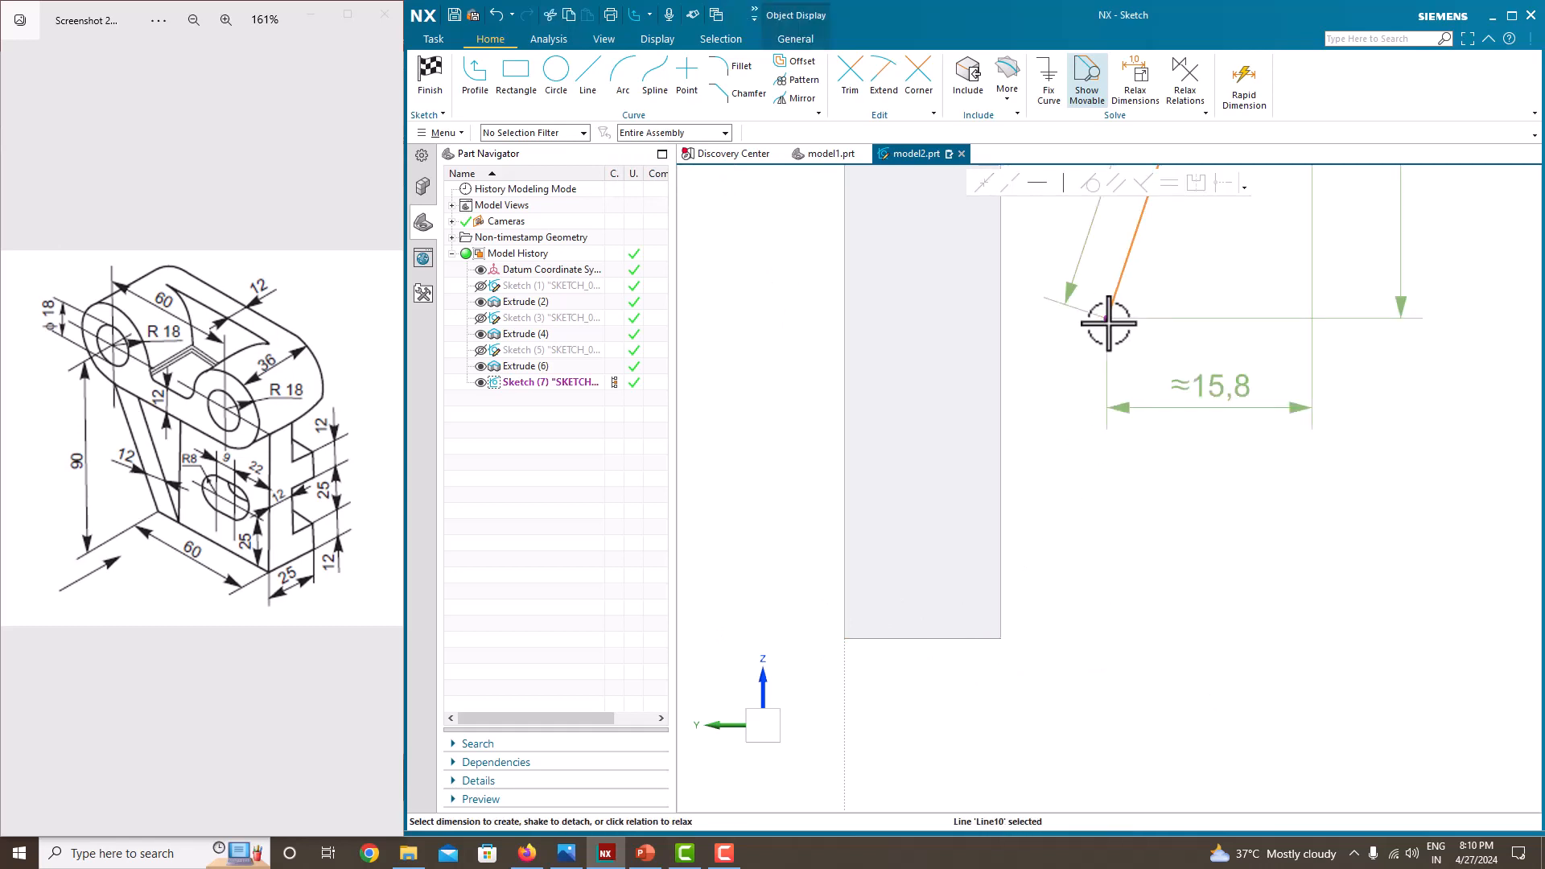
drag(1105, 340, 1000, 638)
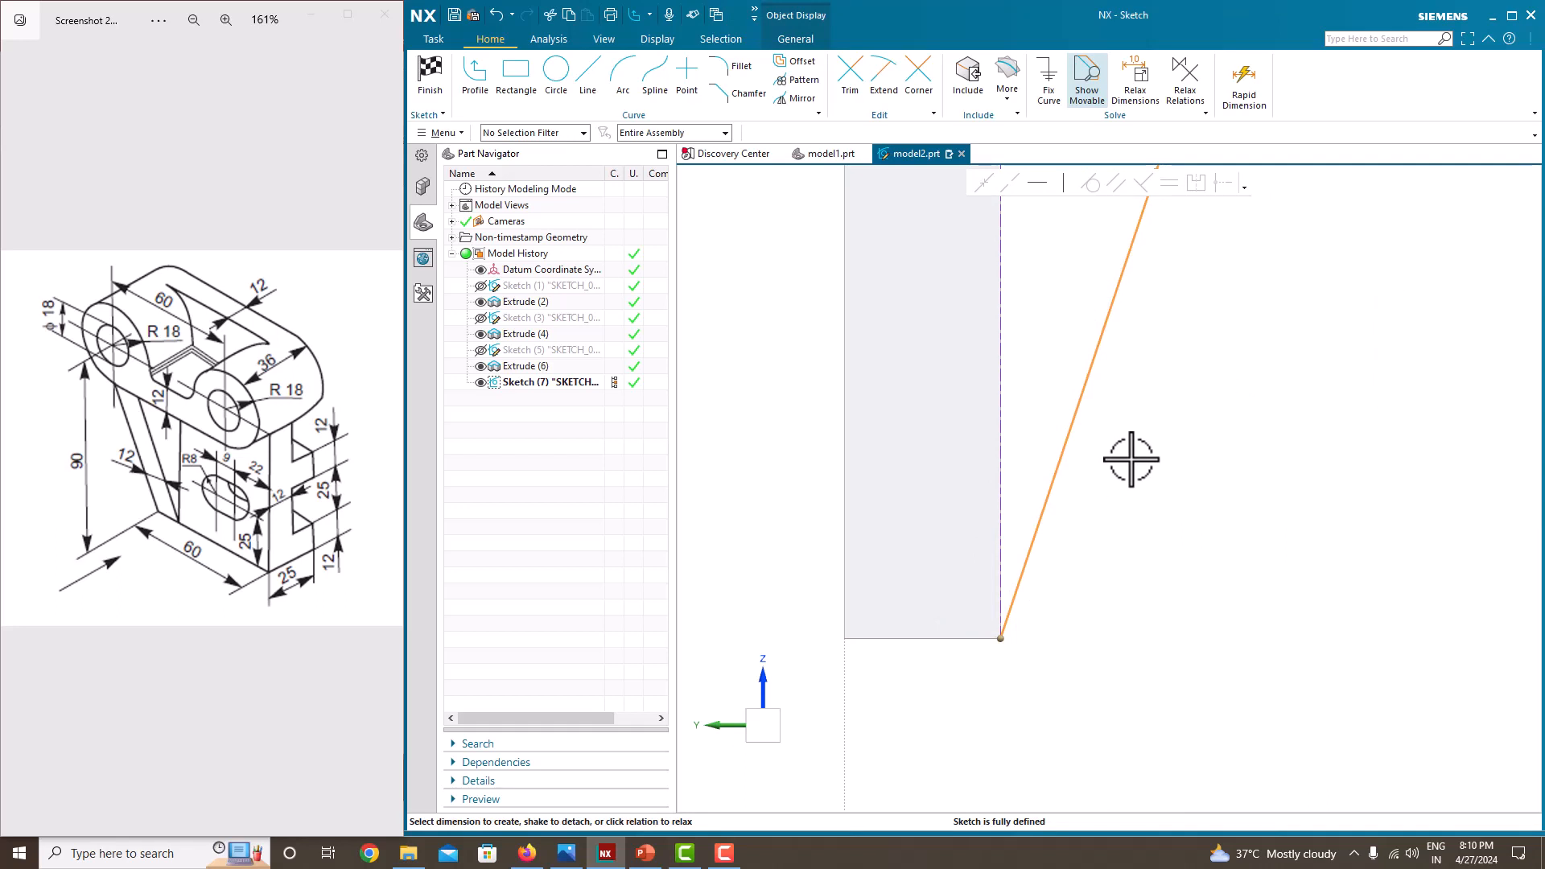
click(1179, 515)
scroll(1012, 673, up, 2)
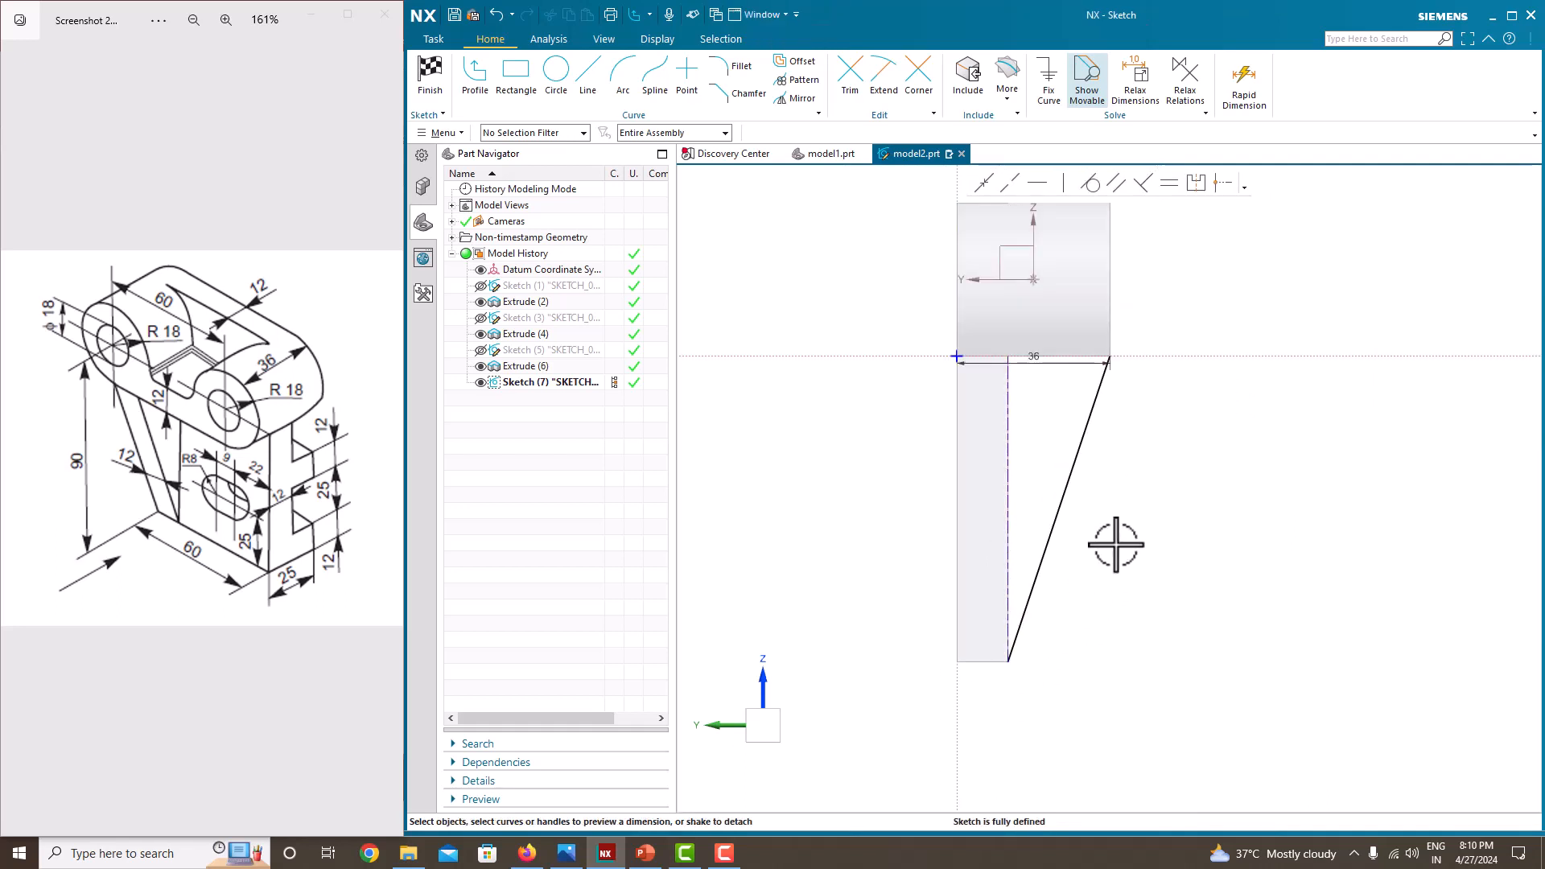
right_click(1122, 449)
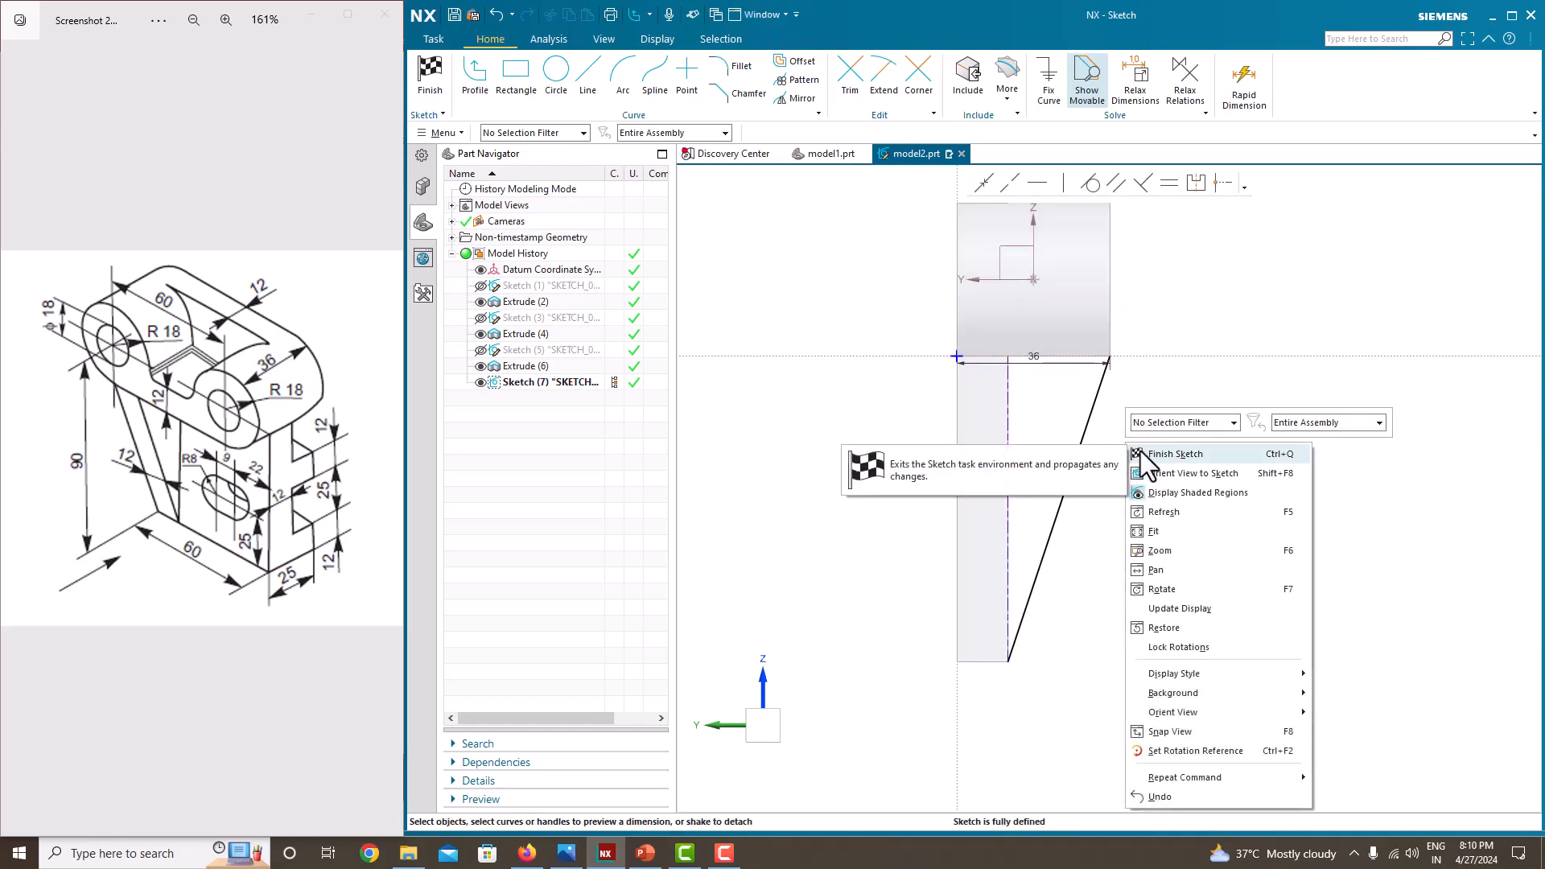
click(1141, 451)
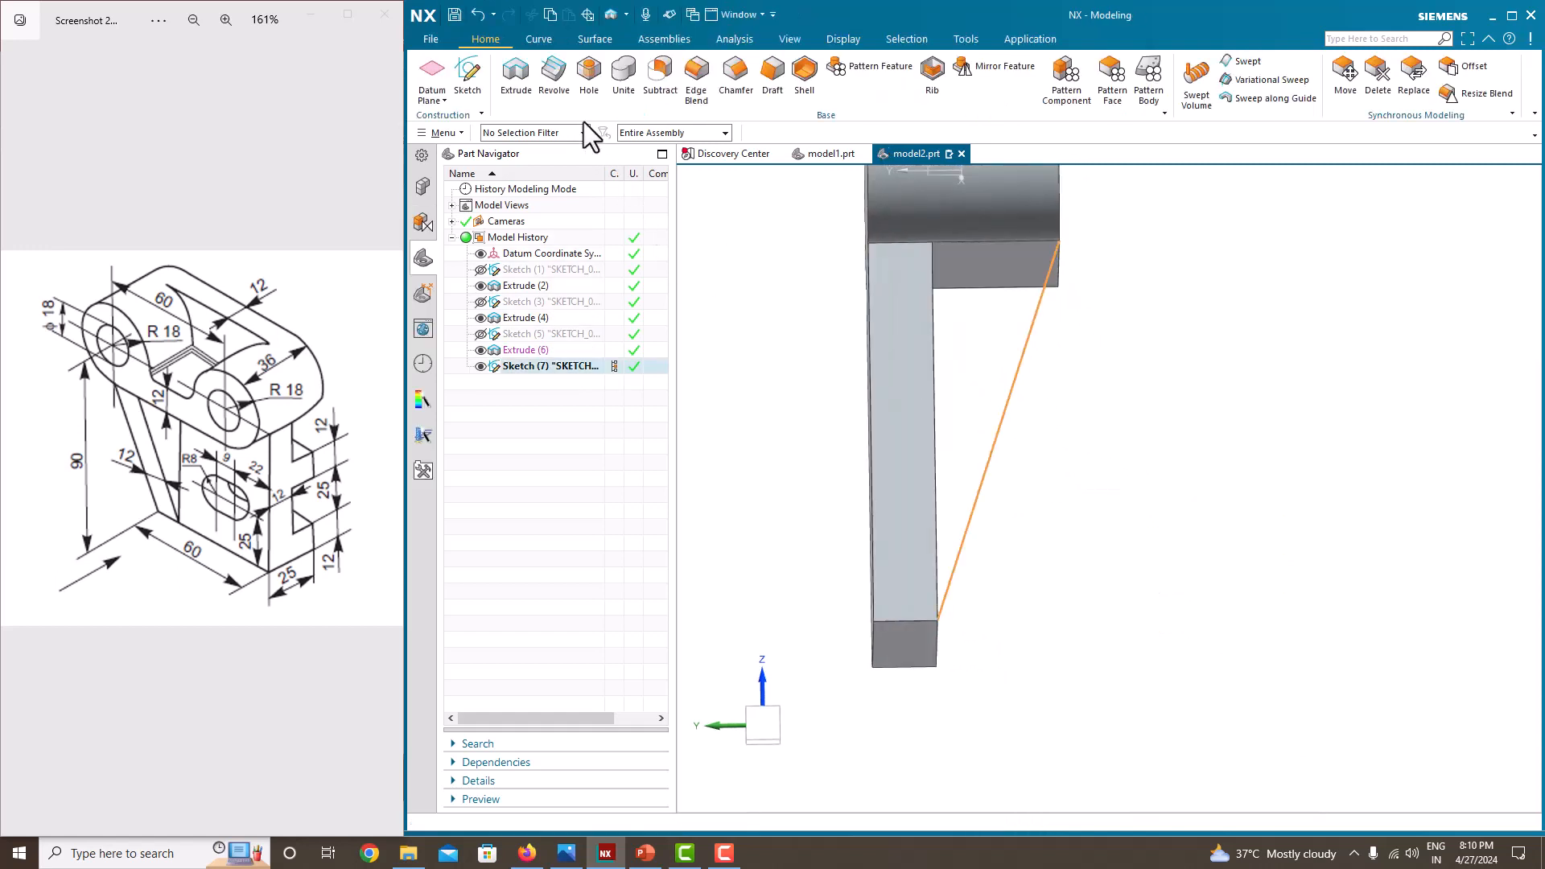
Create a 12 mm thick asymmetric rib from the slanted line, parallel to the section plane and directed inward over the plate, and hide its sketch.
click(935, 83)
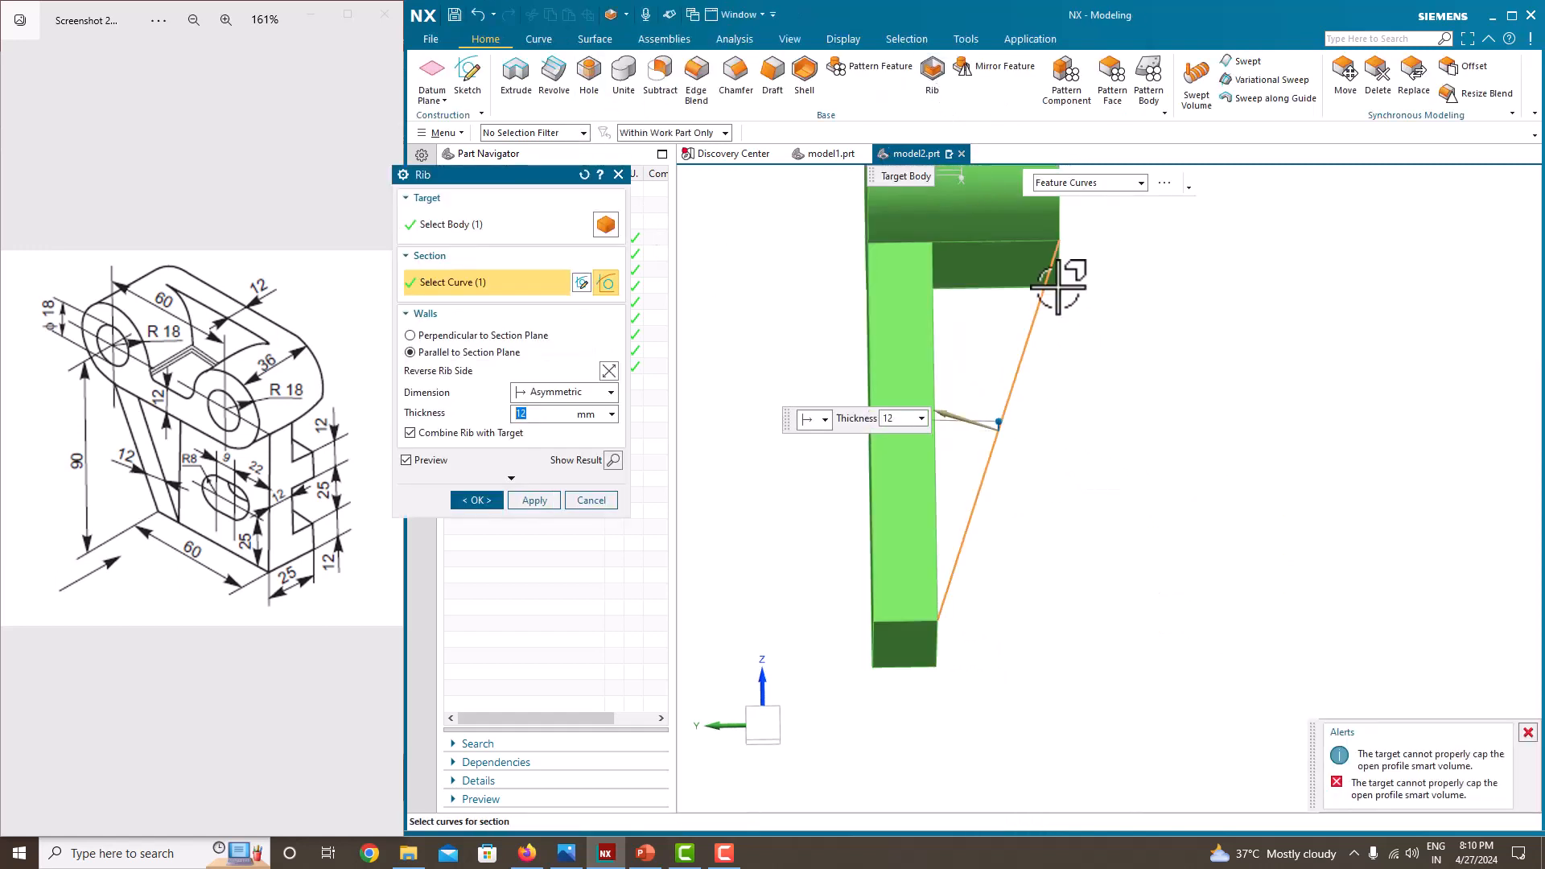
middle_drag(1062, 283, 1041, 384)
scroll(1041, 385, down, 3)
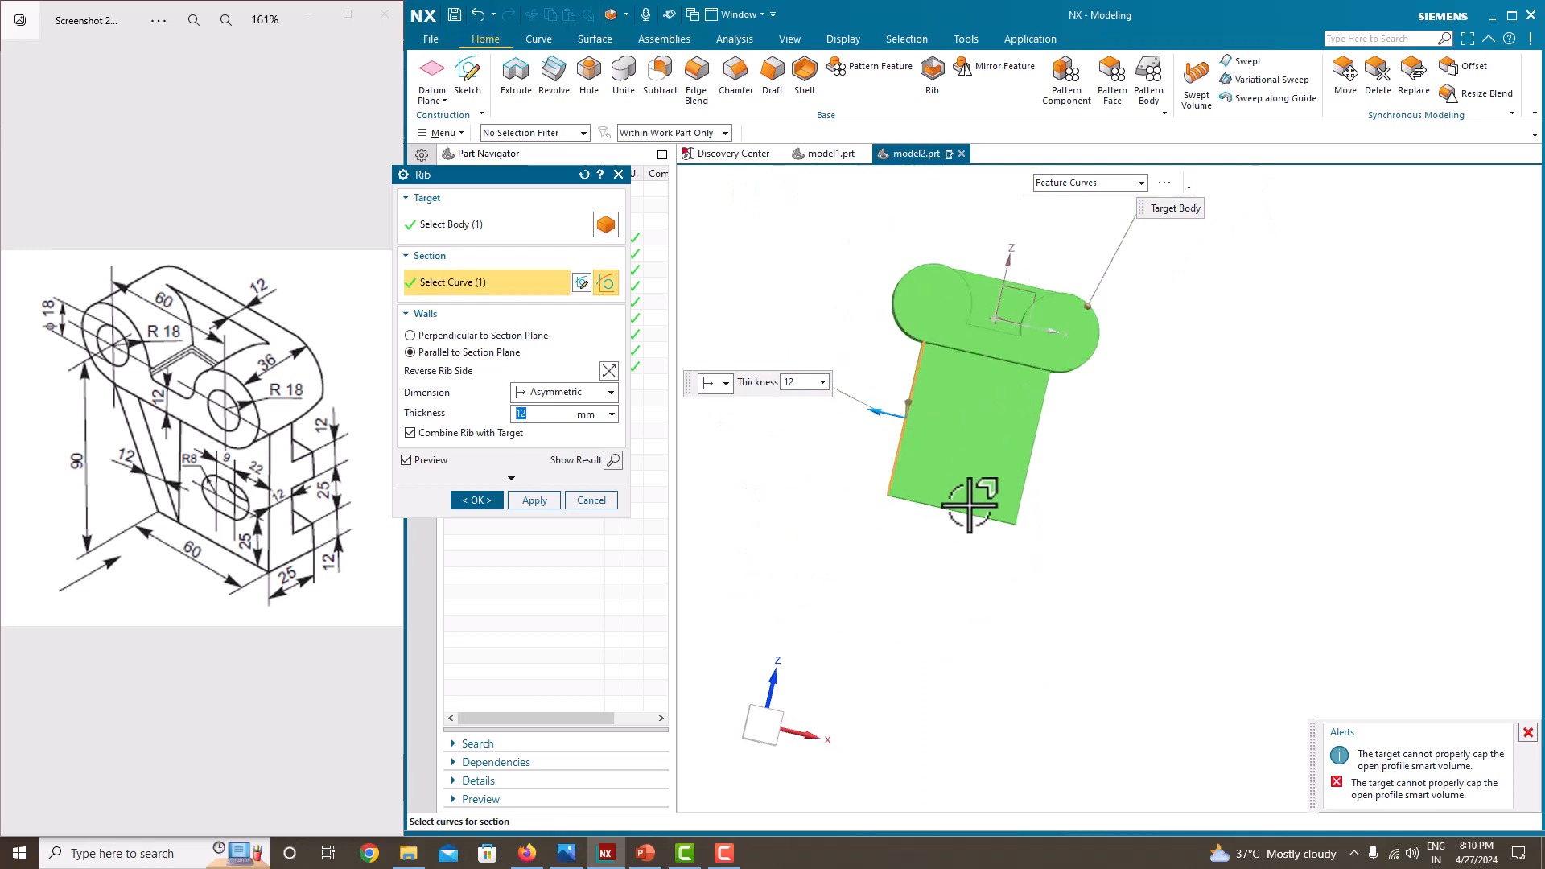
middle_drag(1127, 690, 940, 487)
scroll(940, 487, up, 2)
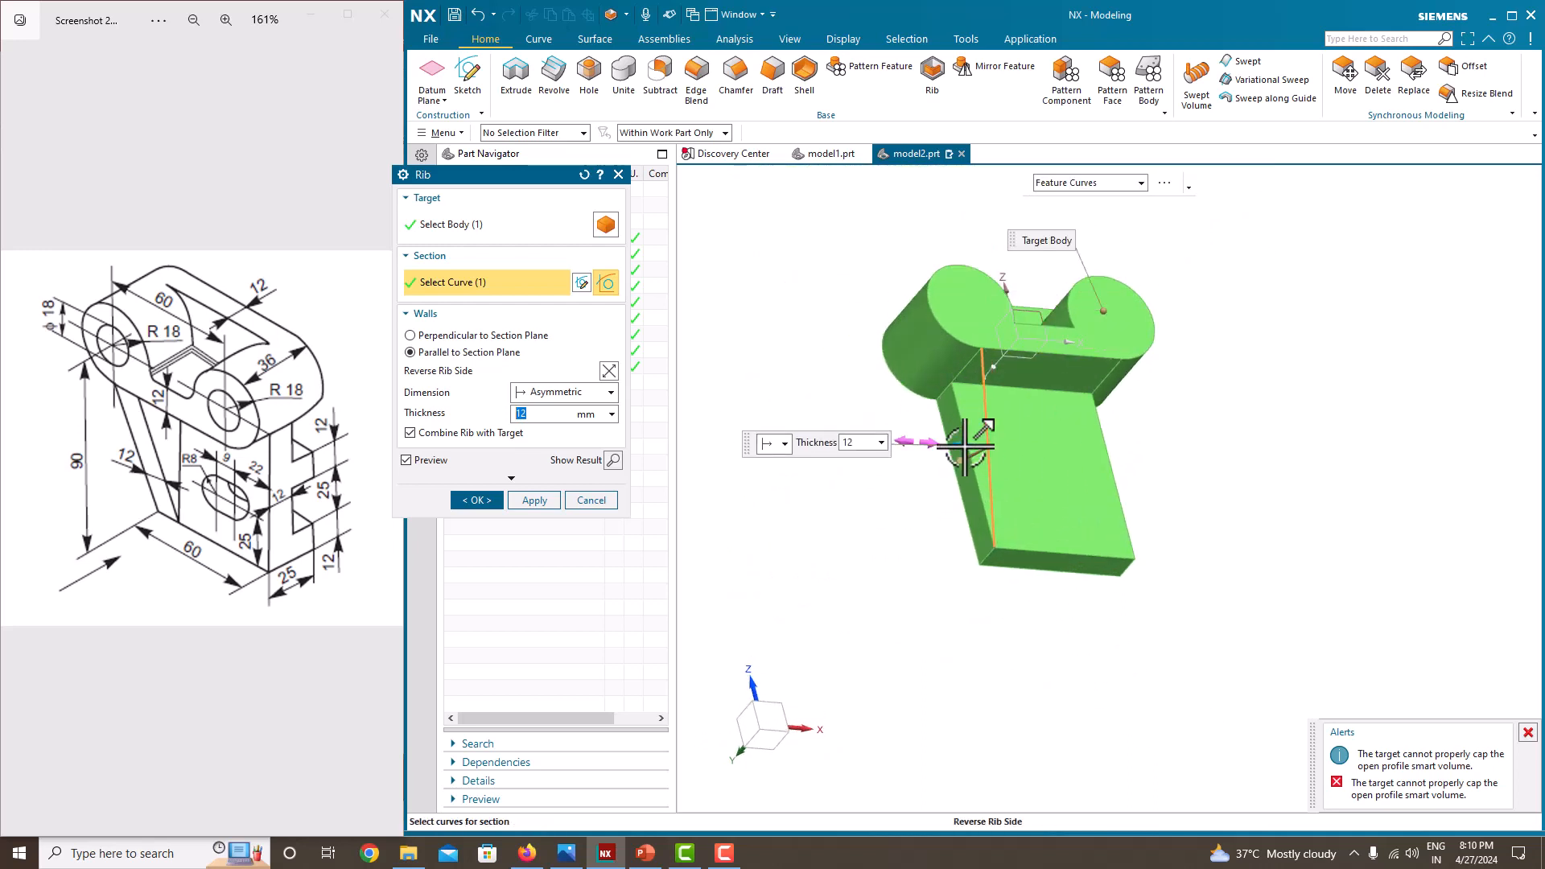
drag(966, 447, 1014, 449)
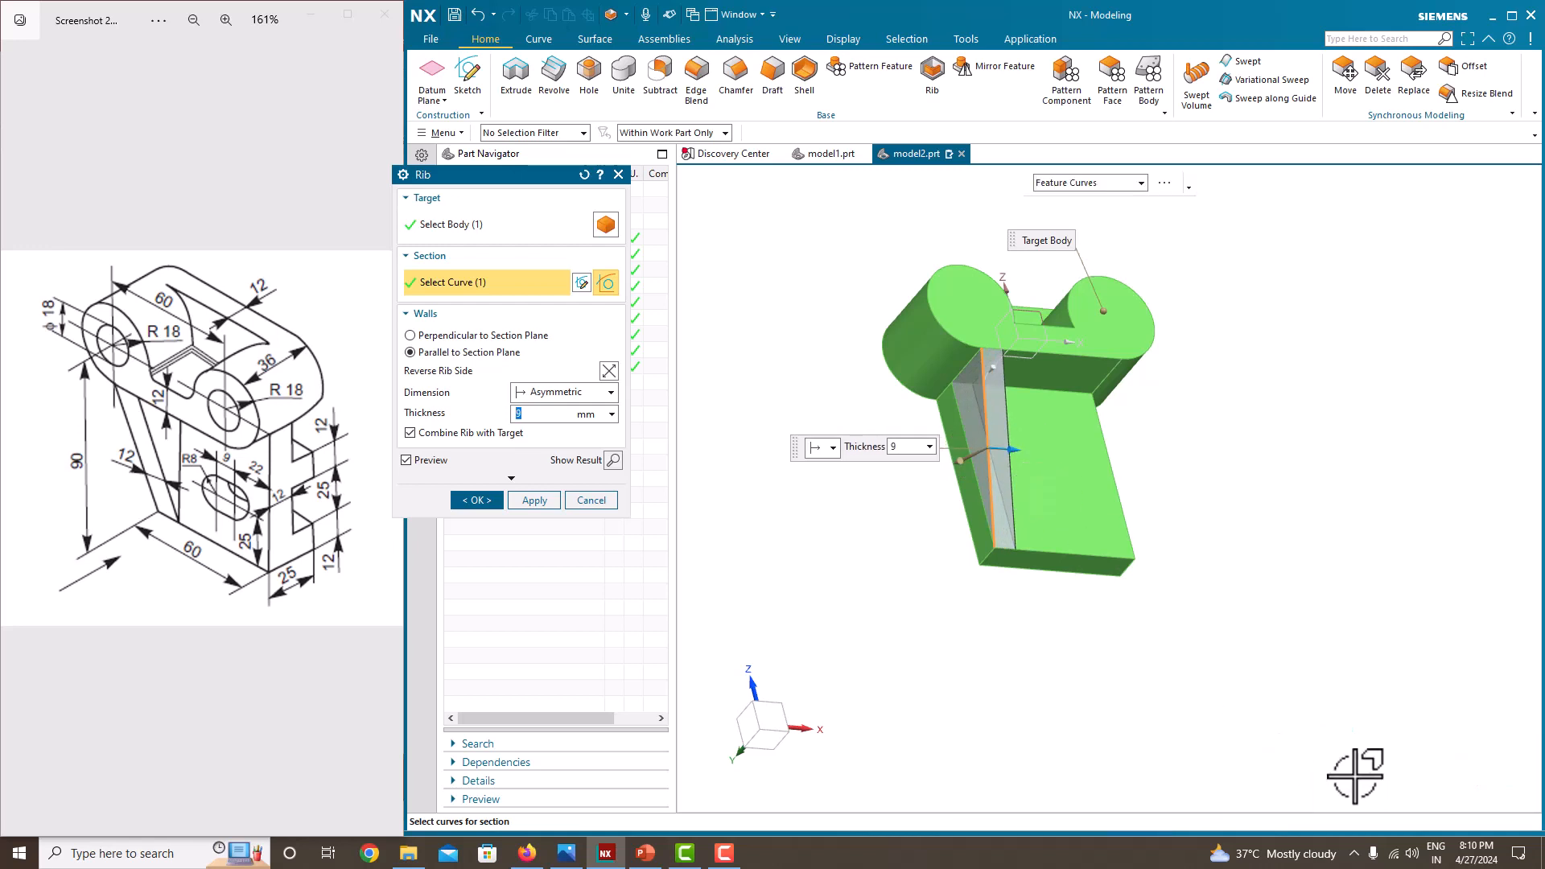
middle_drag(1127, 595, 755, 507)
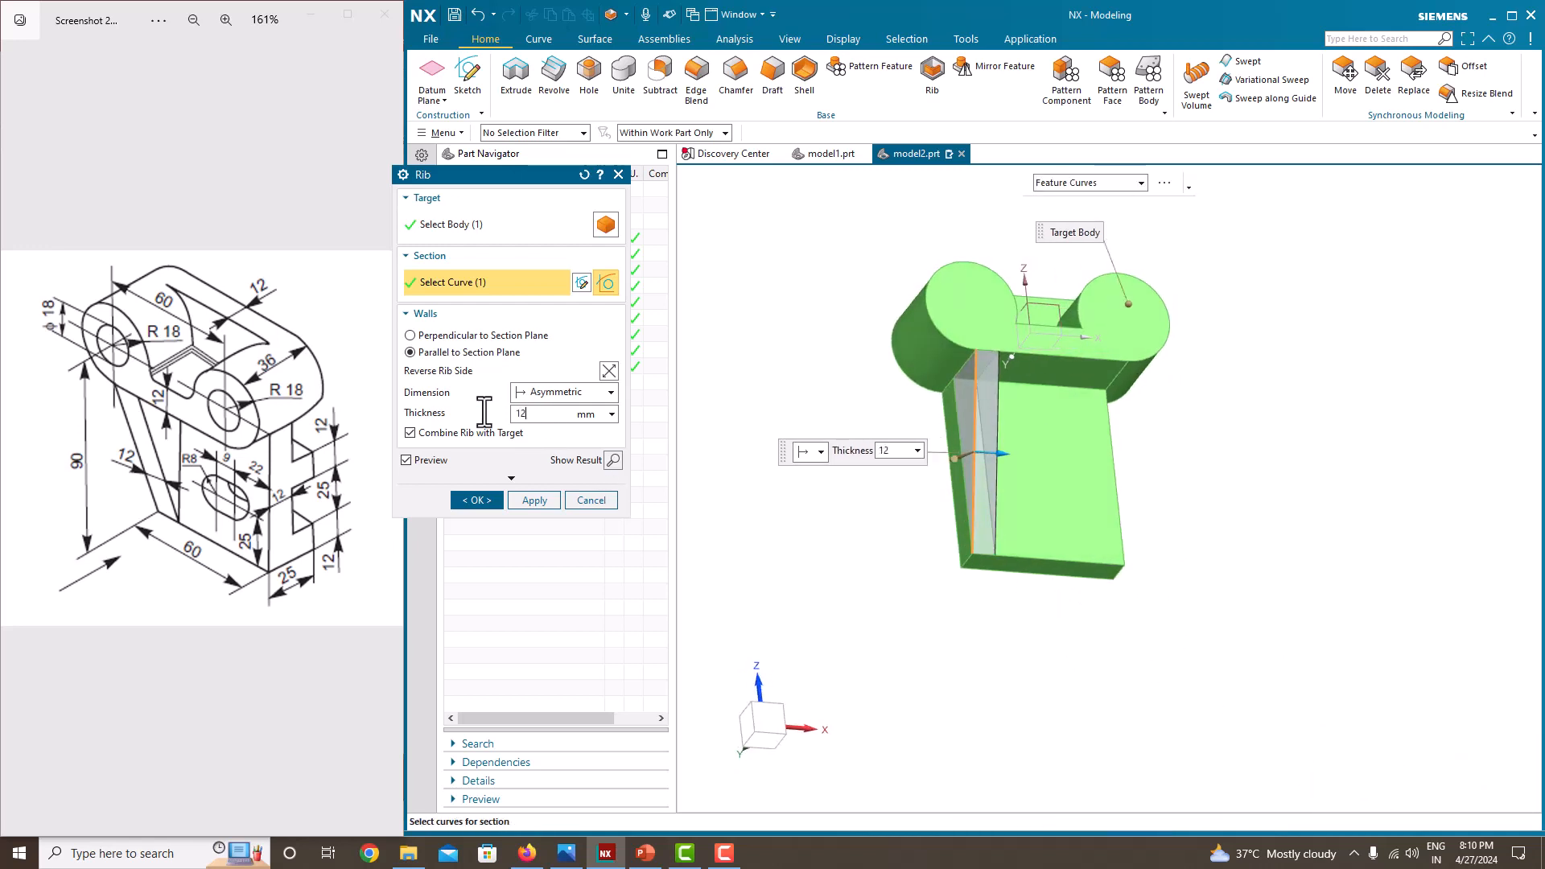
key(Return)
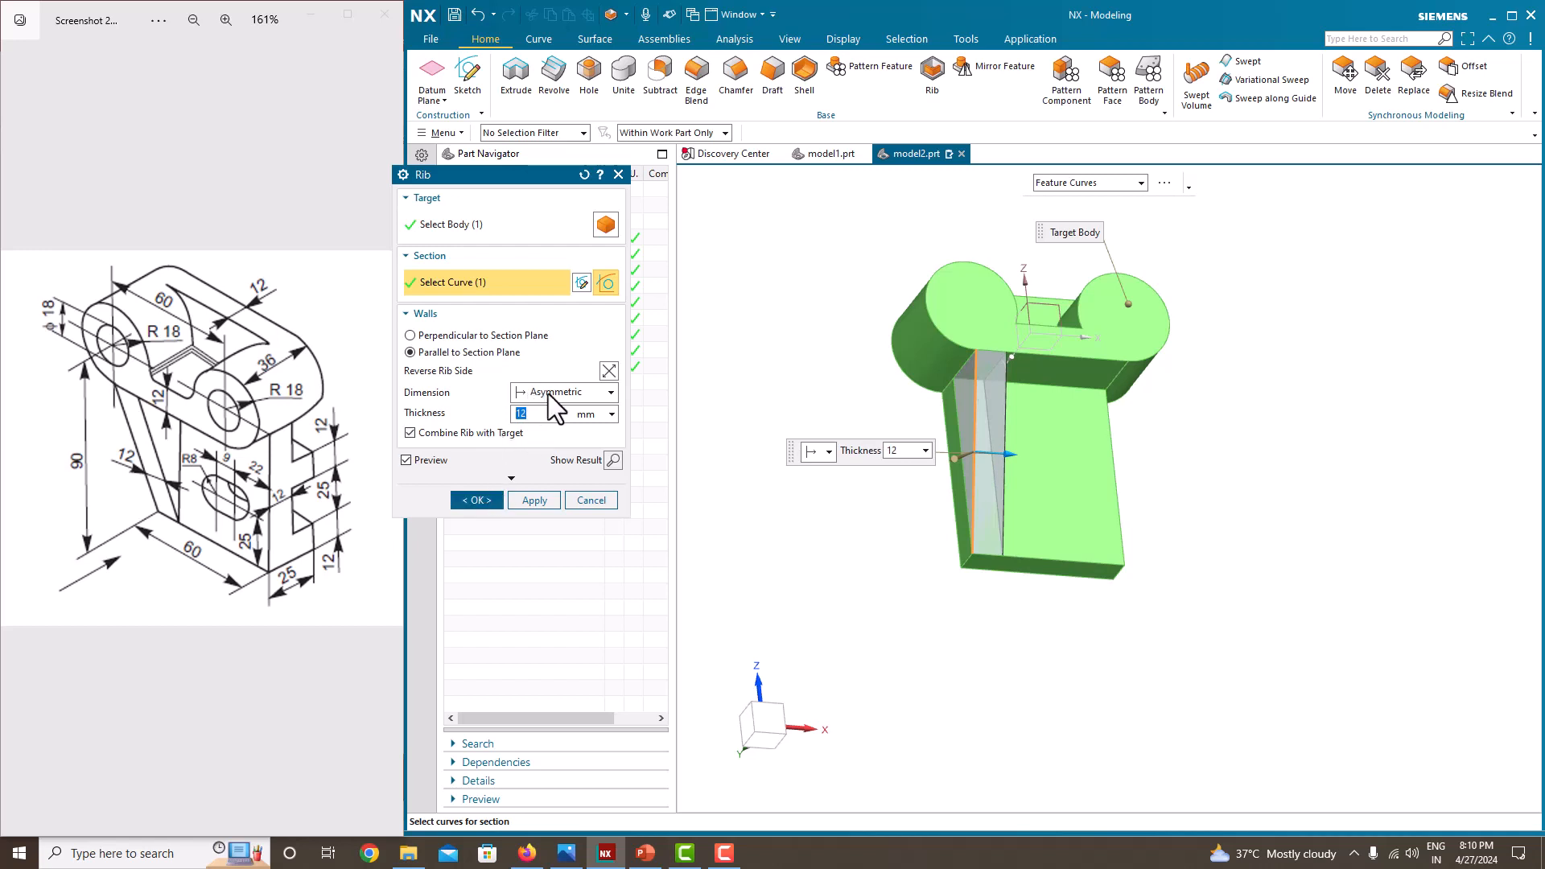
click(474, 502)
middle_drag(708, 508, 752, 493)
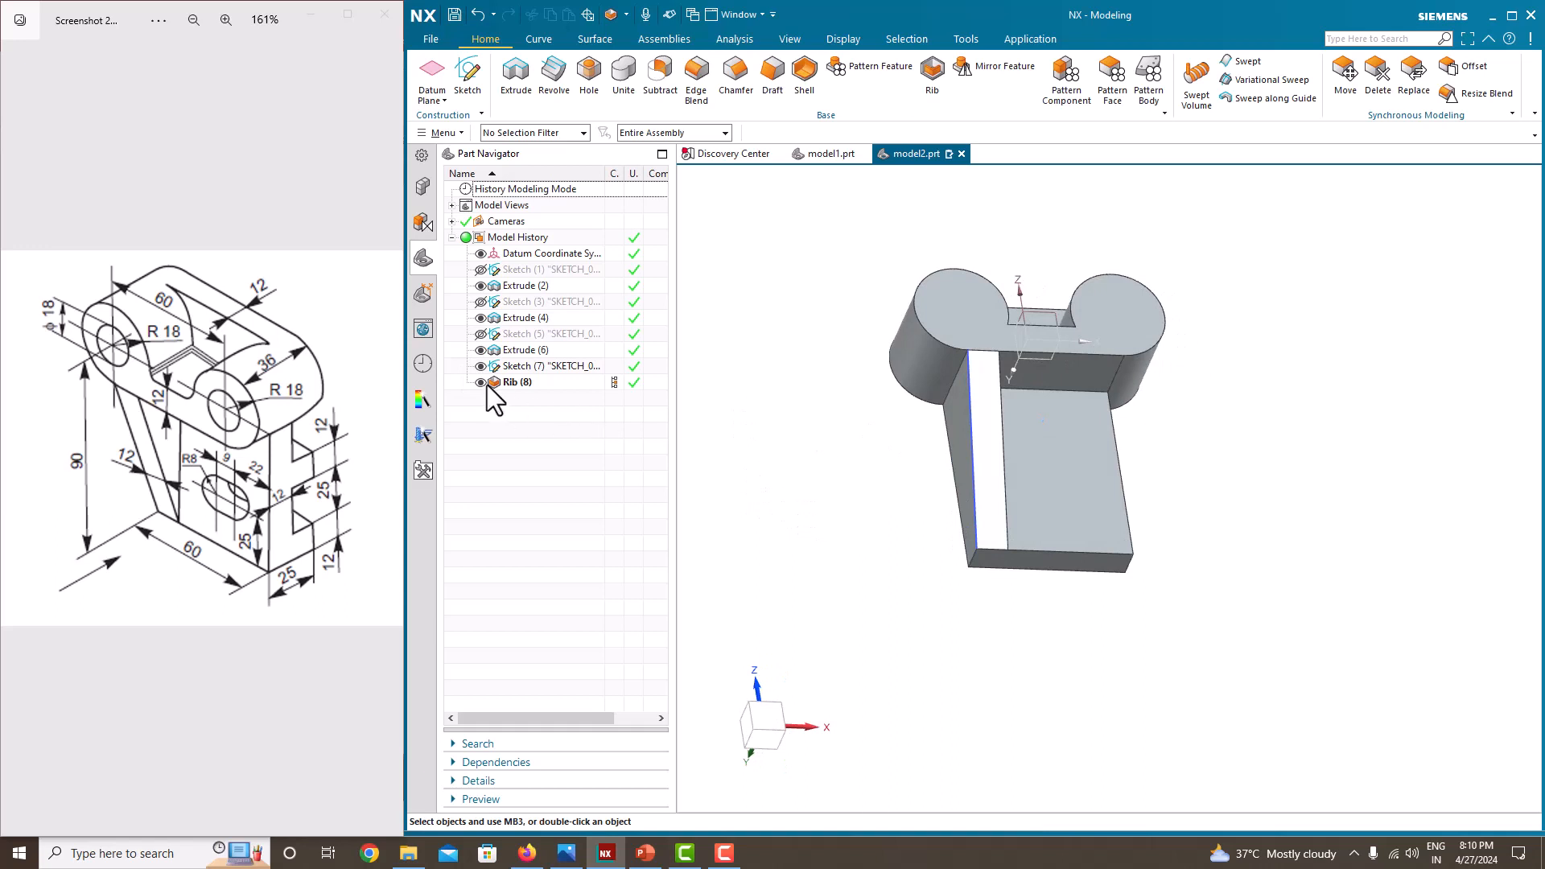
mouse_move(772, 438)
middle_down()
mouse_move(808, 442)
mouse_move(725, 441)
mouse_move(765, 463)
middle_up()
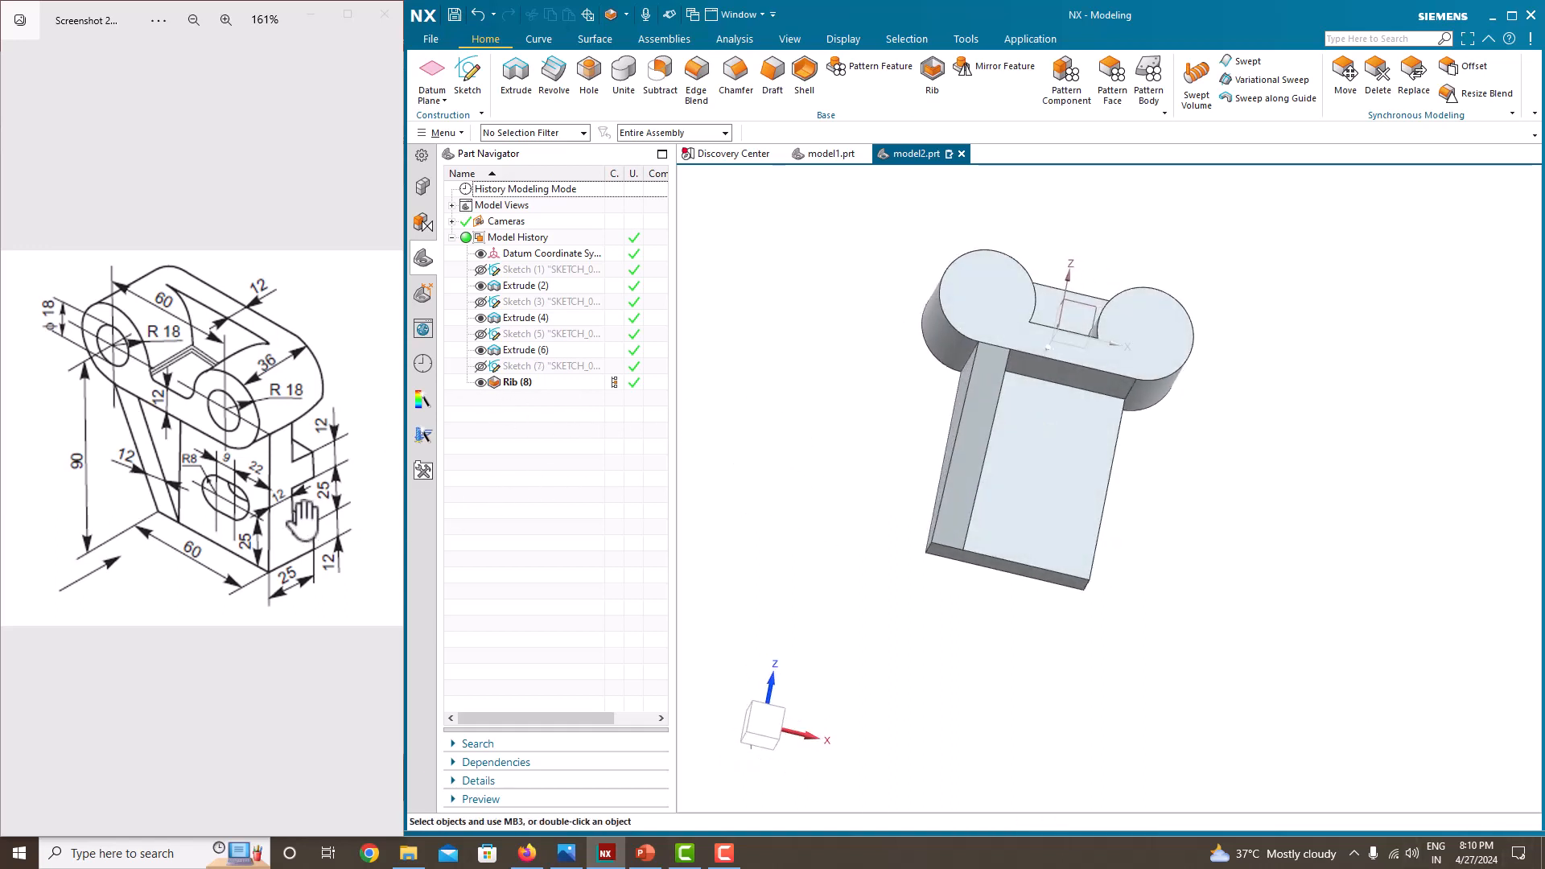
Start a new sketch on the plate's narrow side face opposite the rib.
mouse_move(1103, 432)
middle_down()
mouse_move(1000, 431)
mouse_move(990, 456)
middle_up()
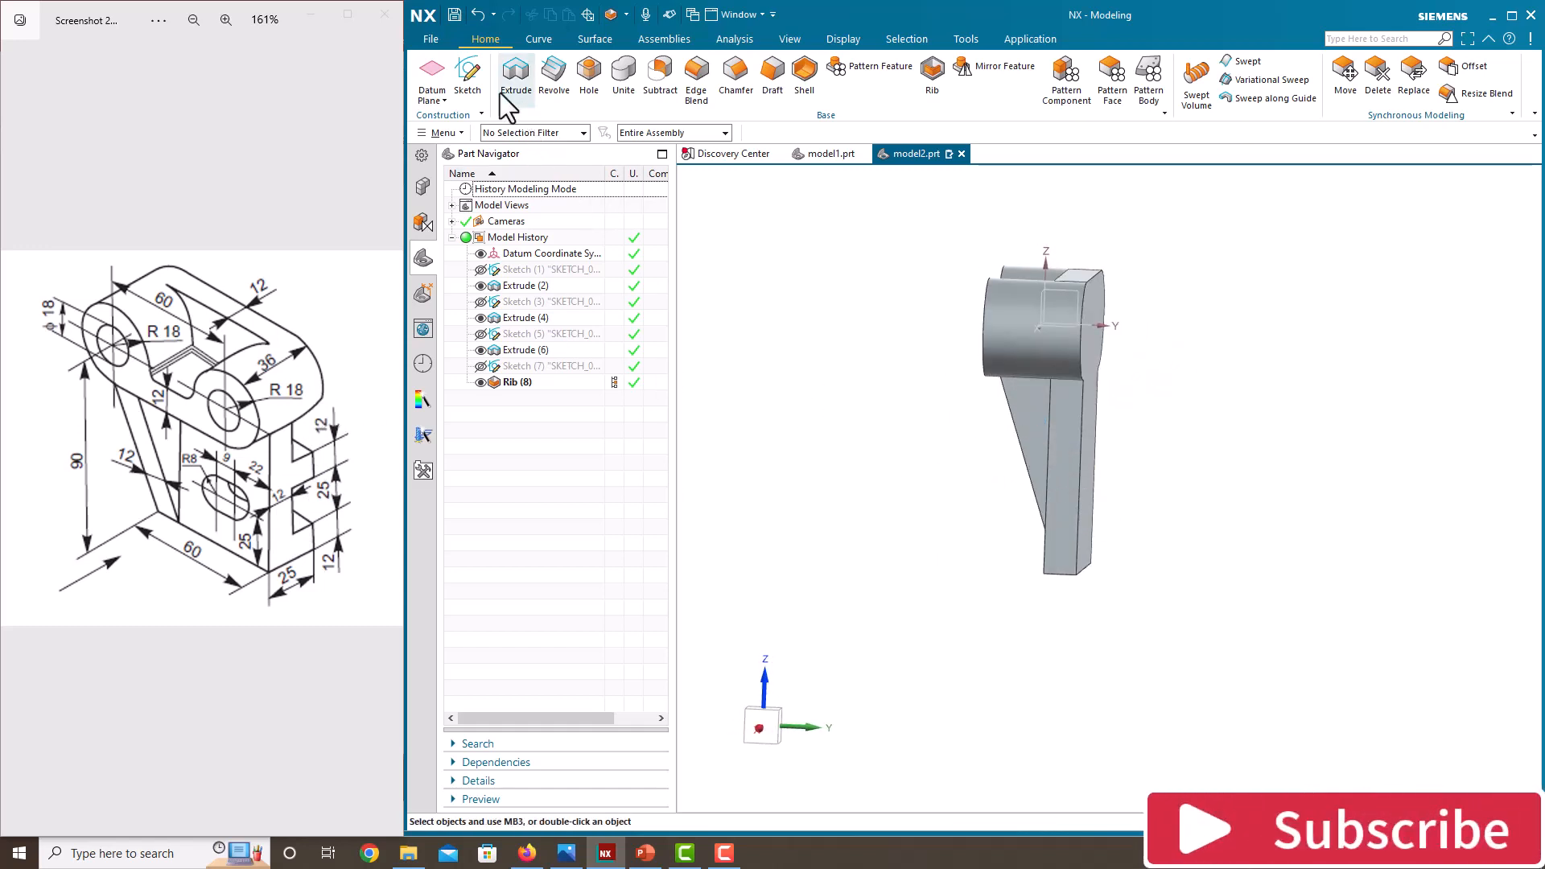
click(472, 79)
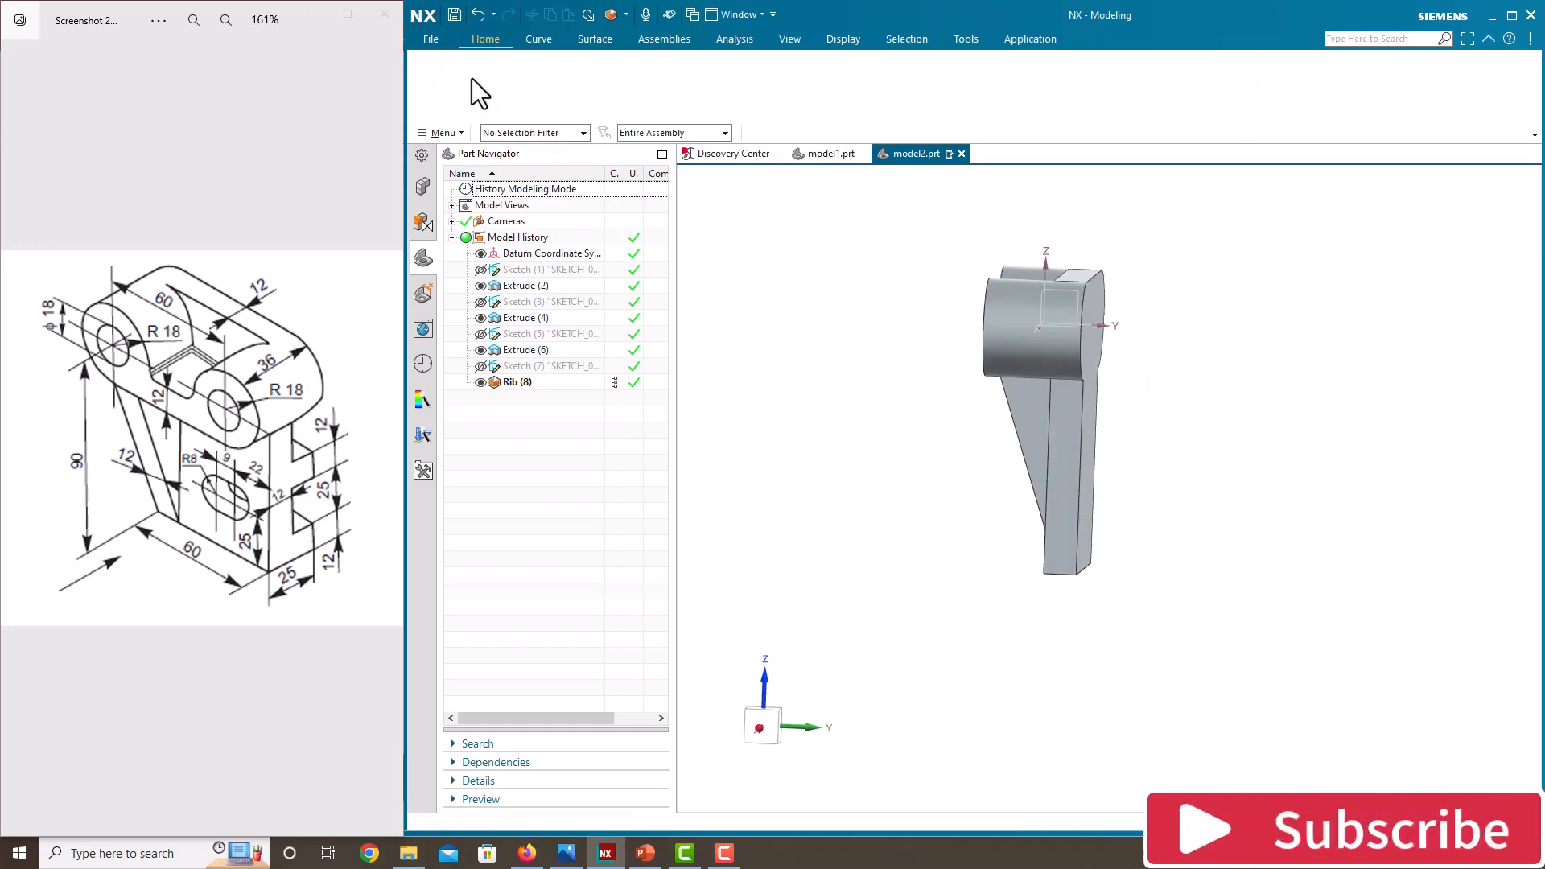
click(1065, 490)
click(534, 348)
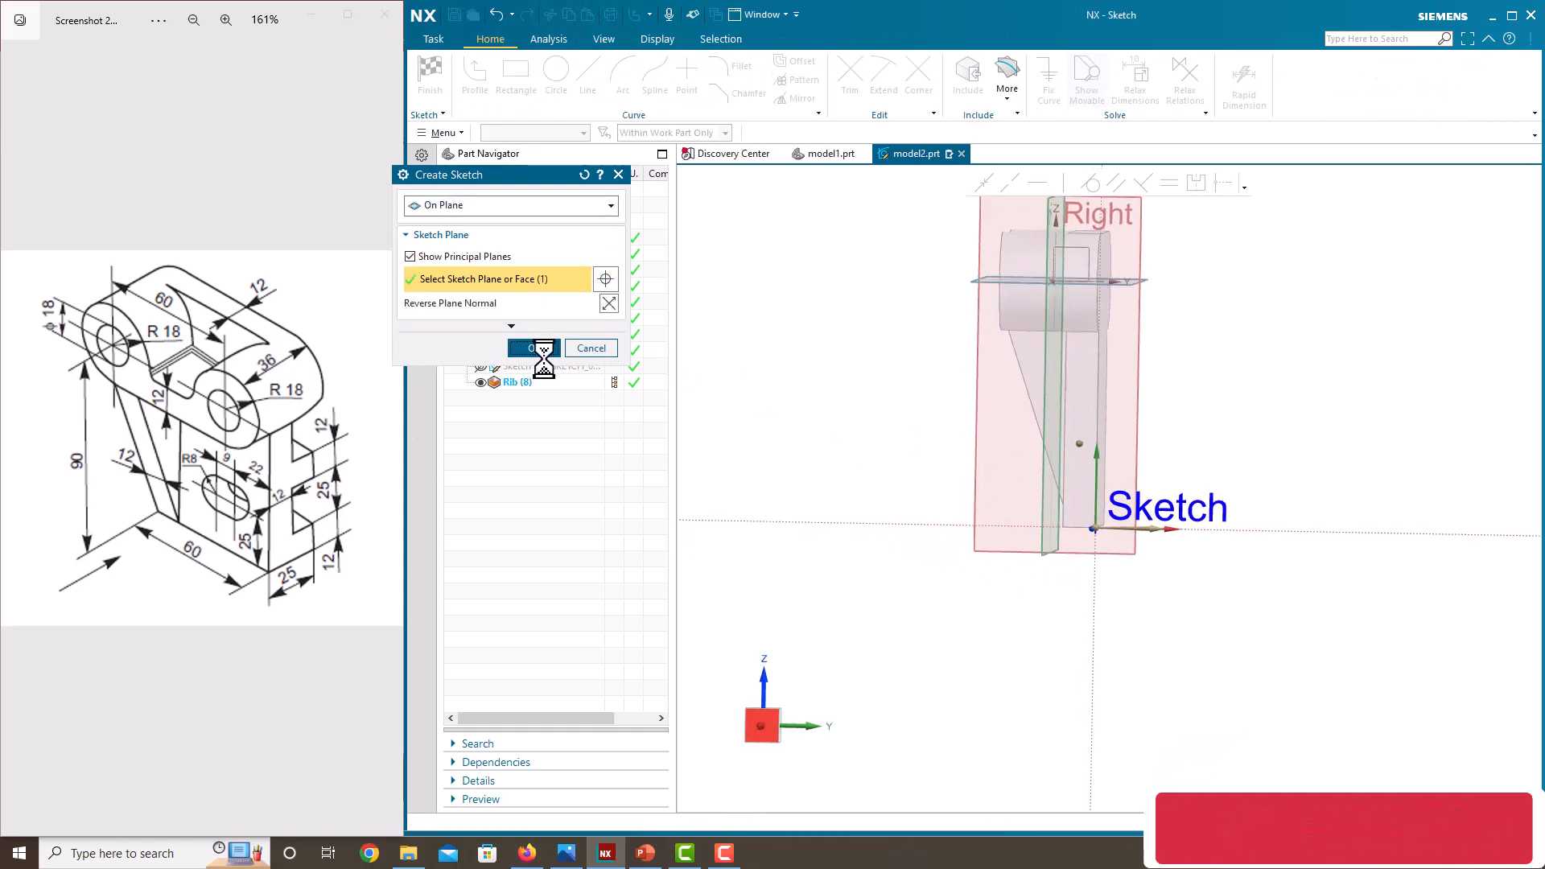
Draw a rectangle outward from the plate's rear edge, with its base level with the plate's bottom.
scroll(1092, 461, down, 3)
scroll(1173, 541, up, 5)
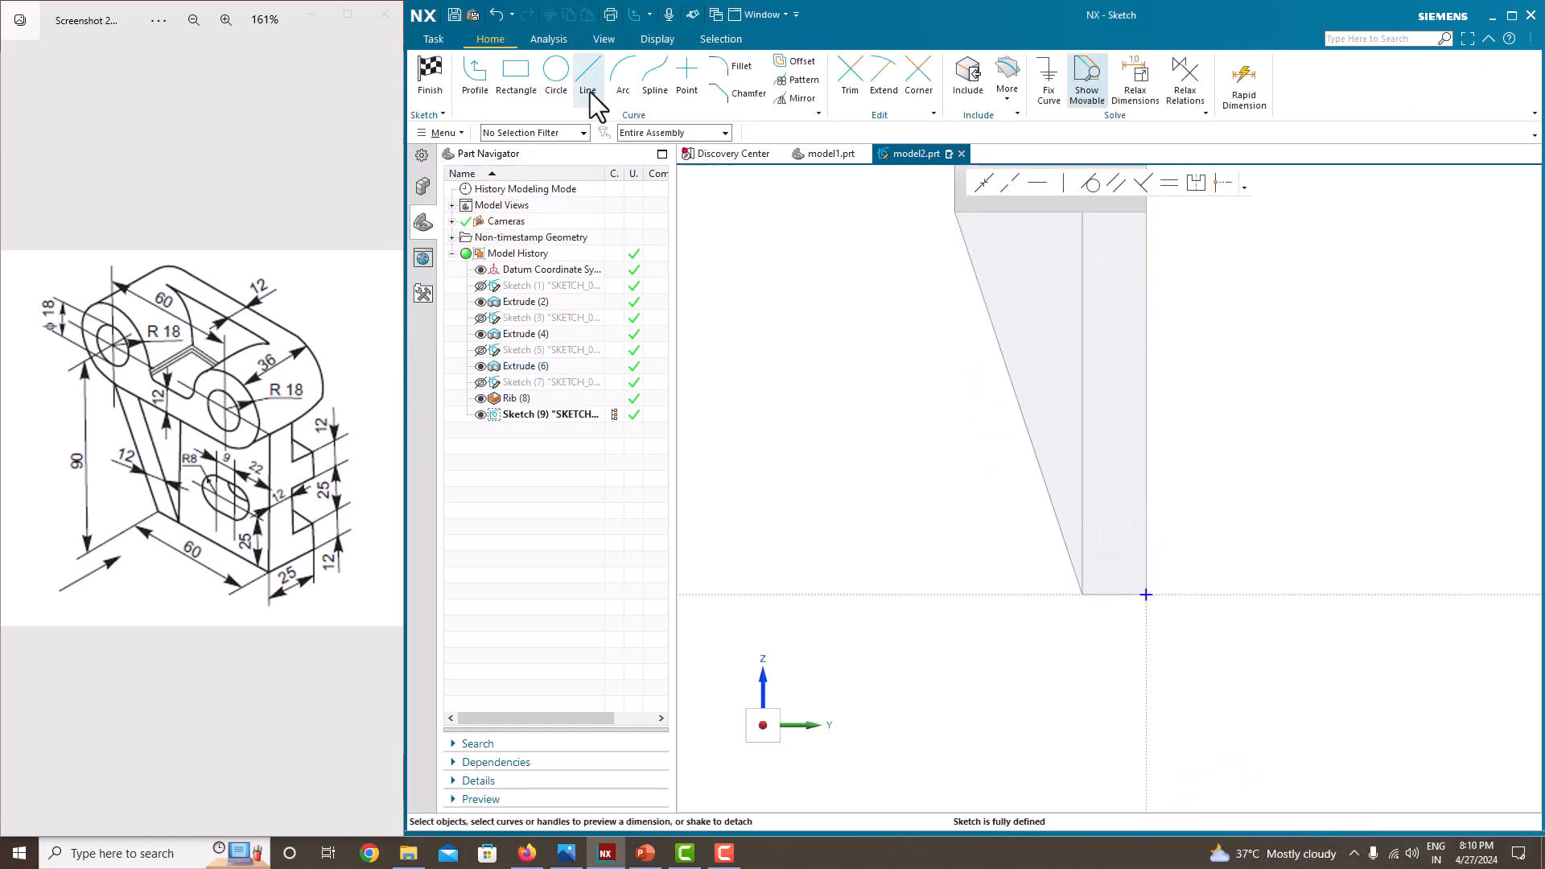
click(514, 82)
scroll(1164, 458, up, 1)
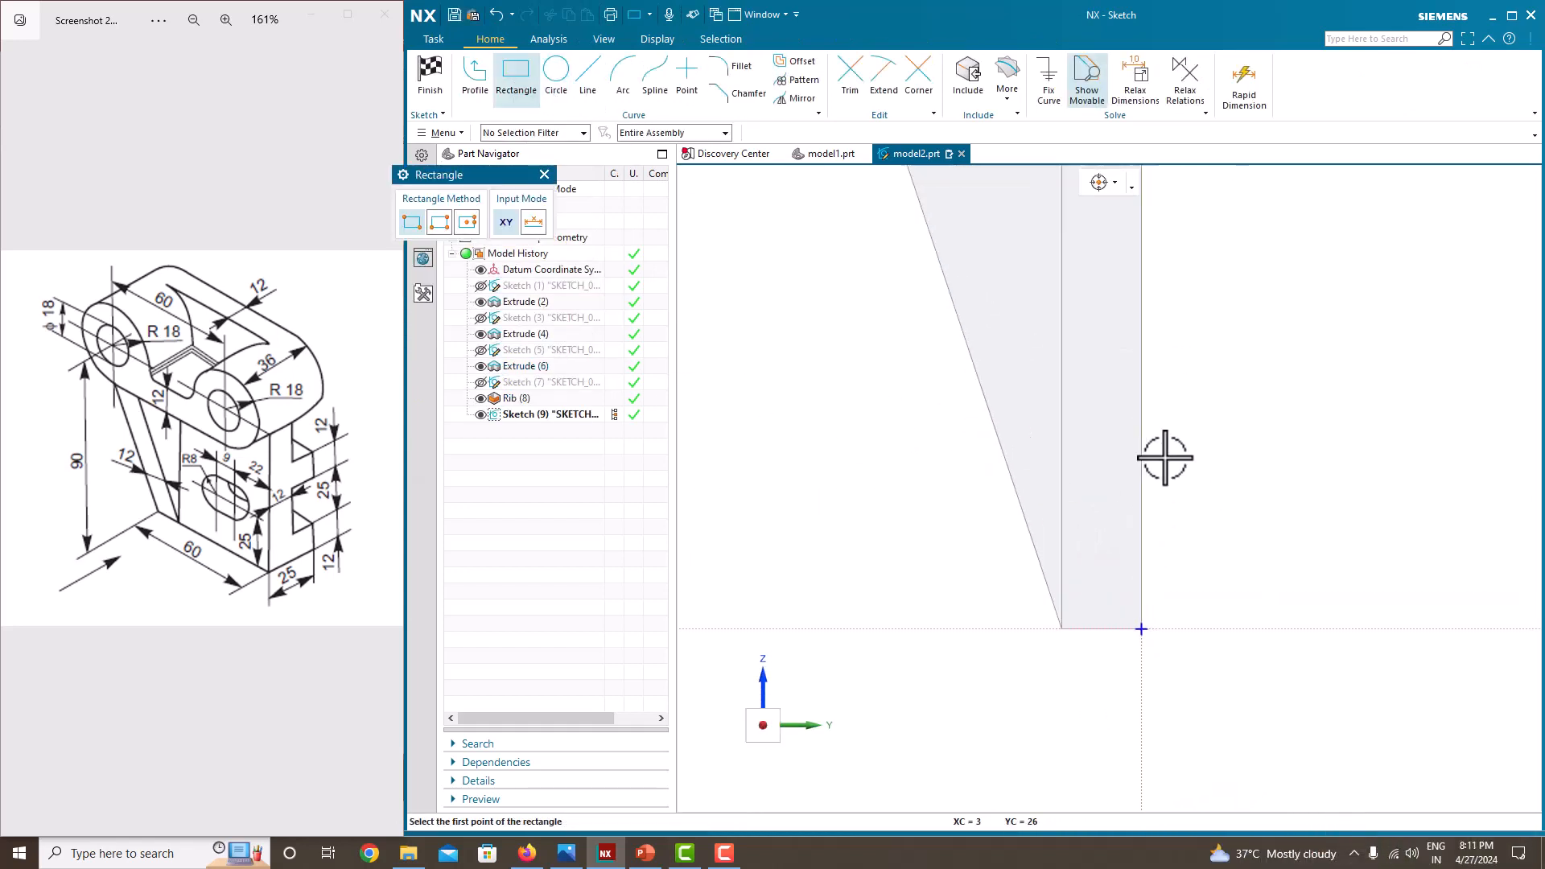
click(1129, 584)
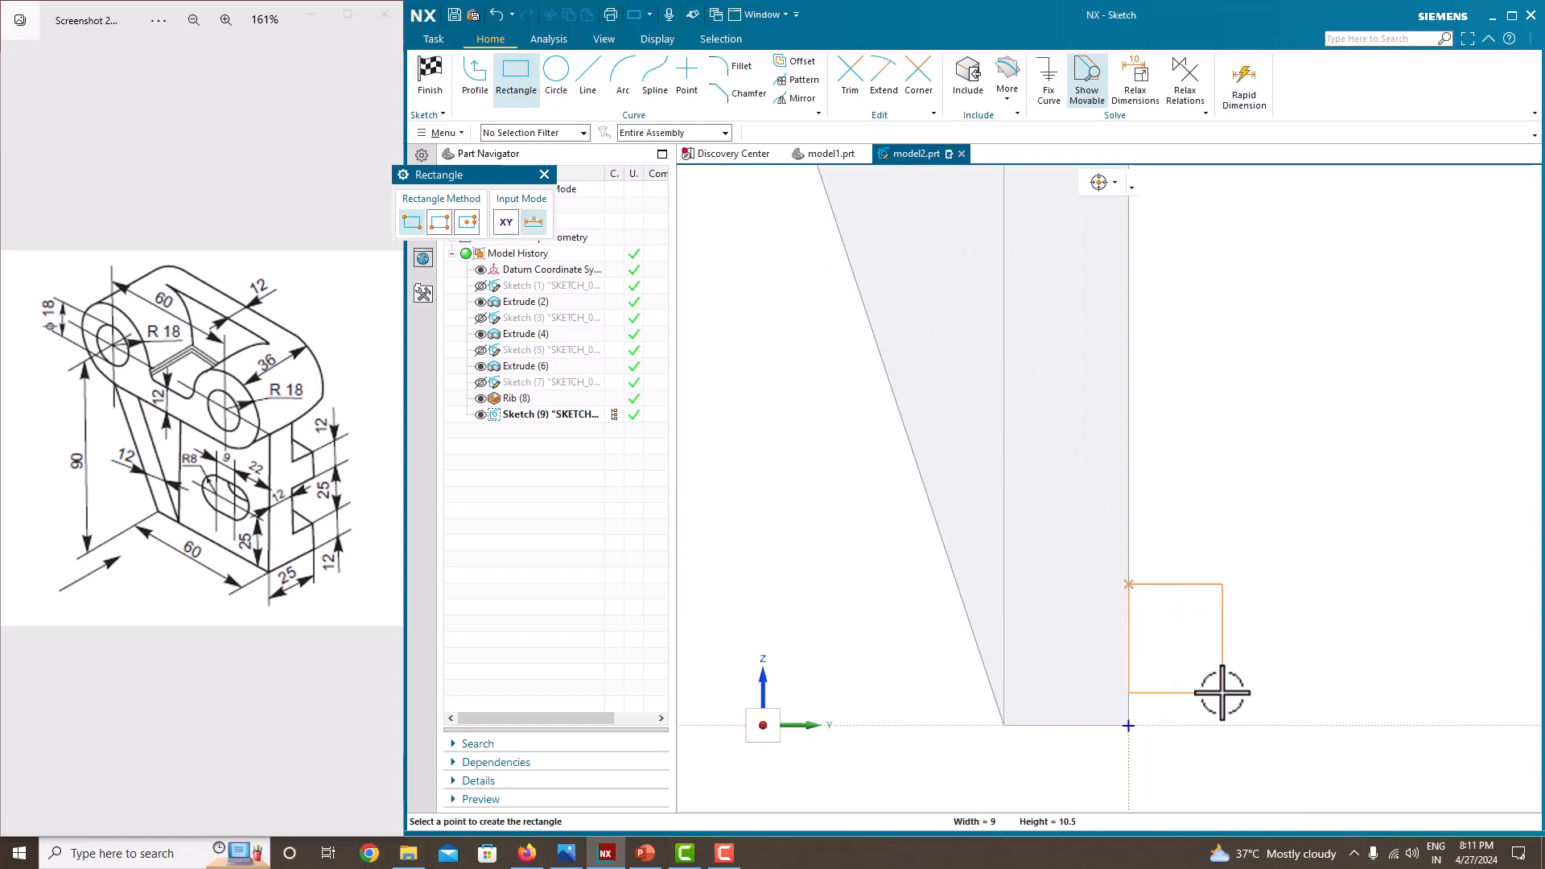
click(1240, 725)
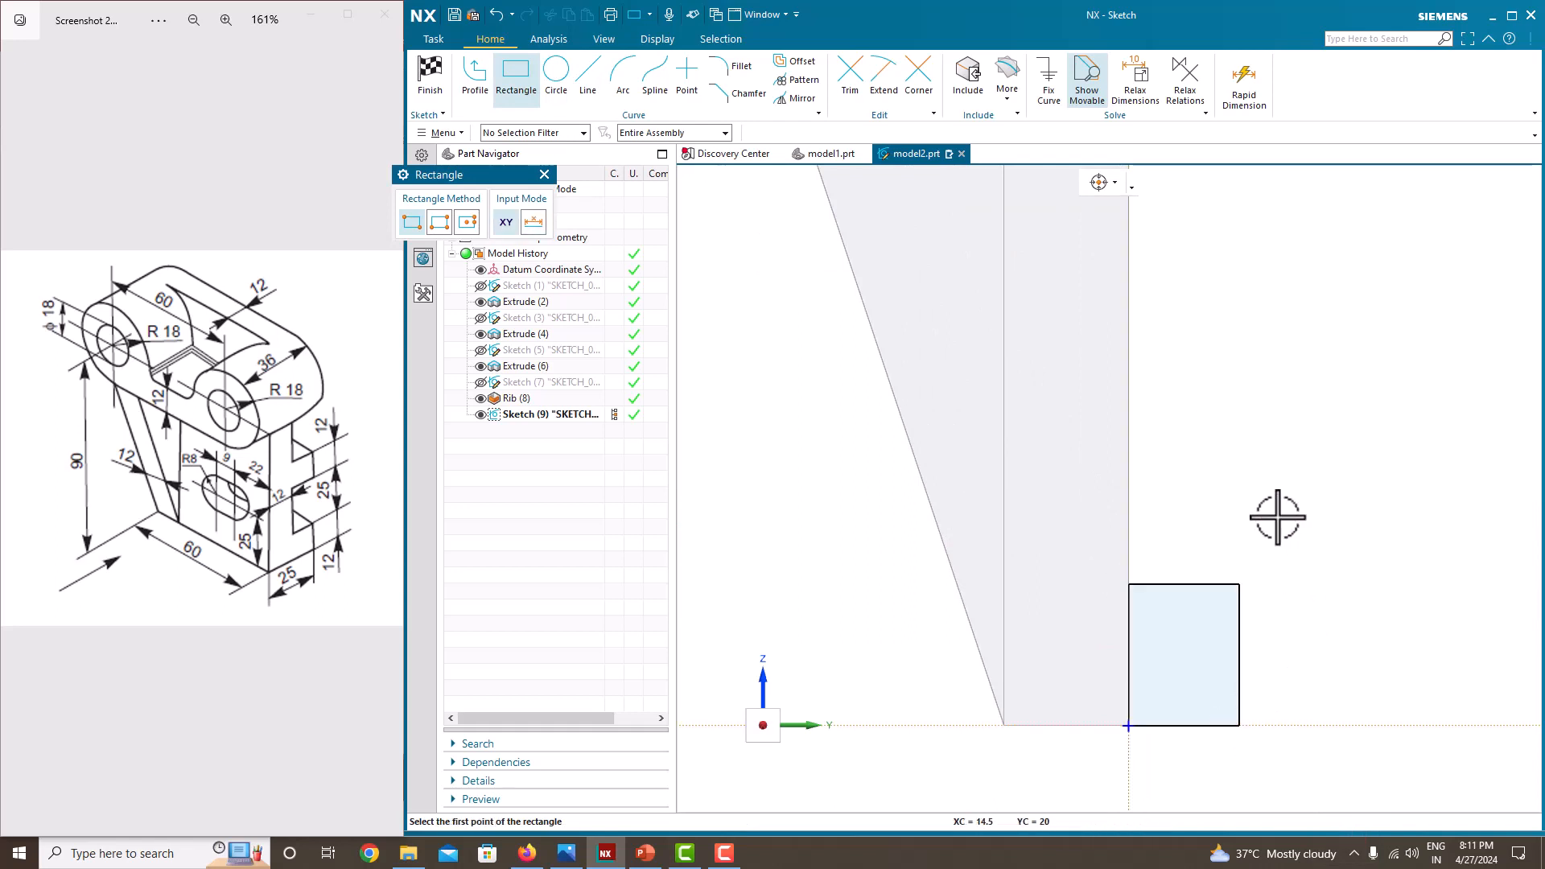
key(Escape)
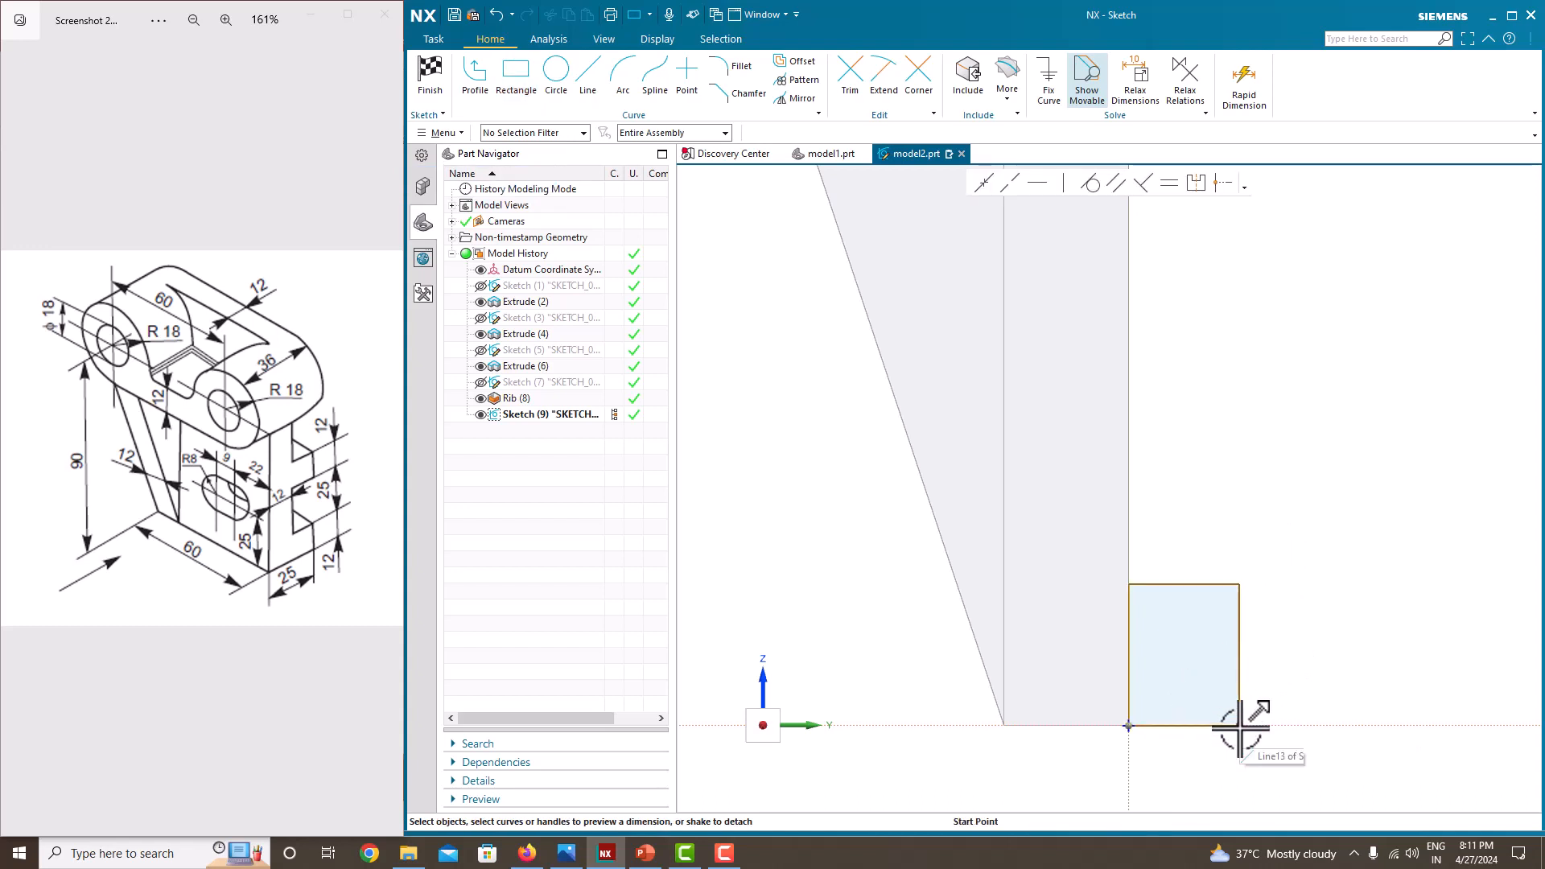
Dimension the distance from the plate's inner edge to the rectangle's outer side at 25 mm.
click(1004, 712)
click(1123, 728)
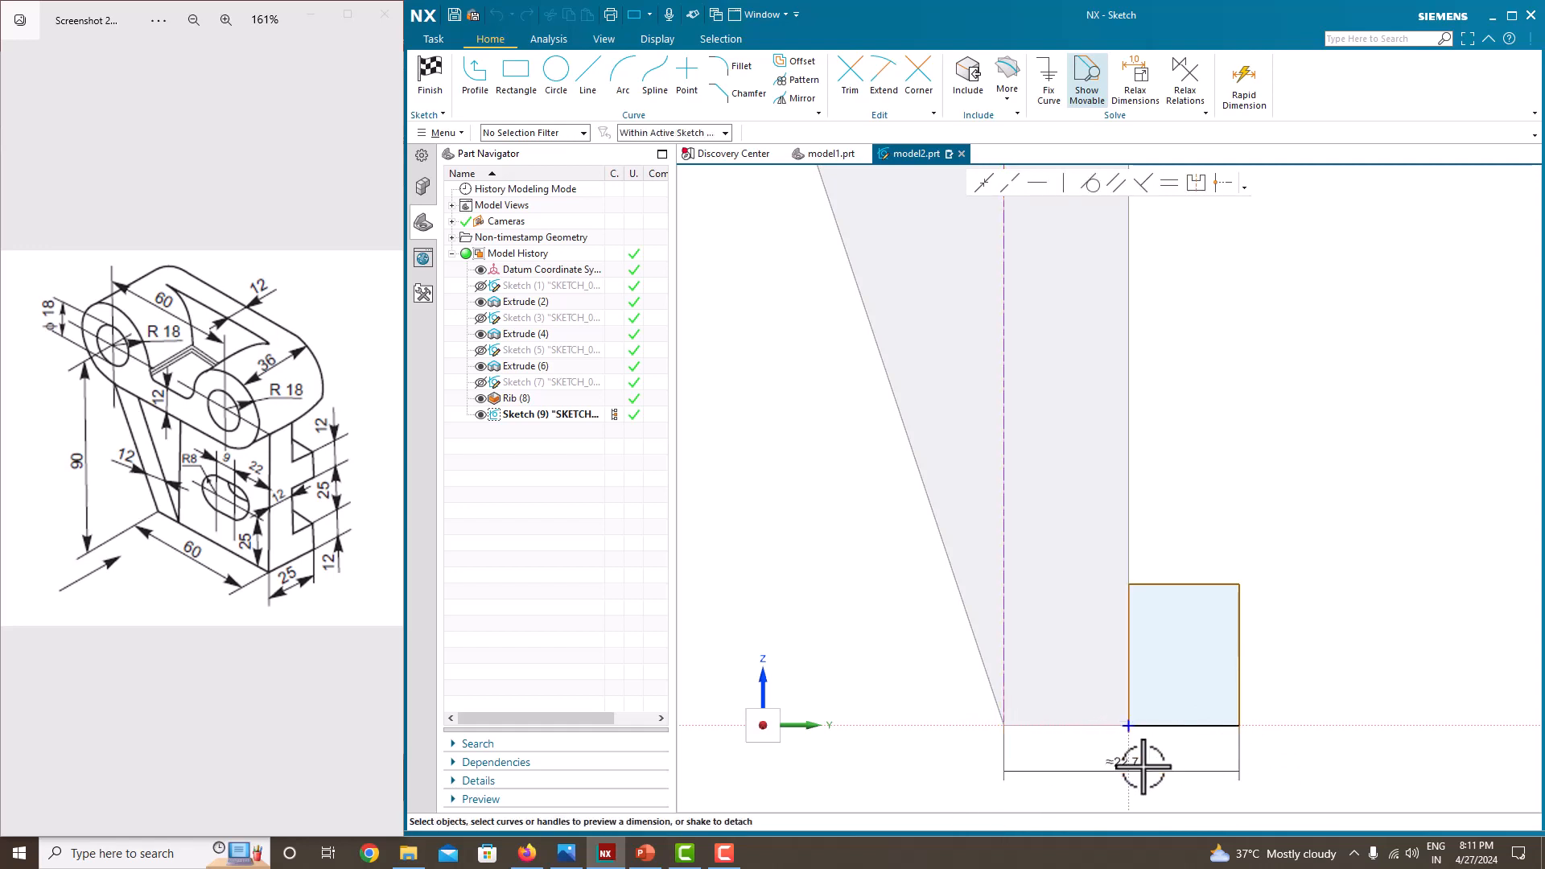
click(1127, 765)
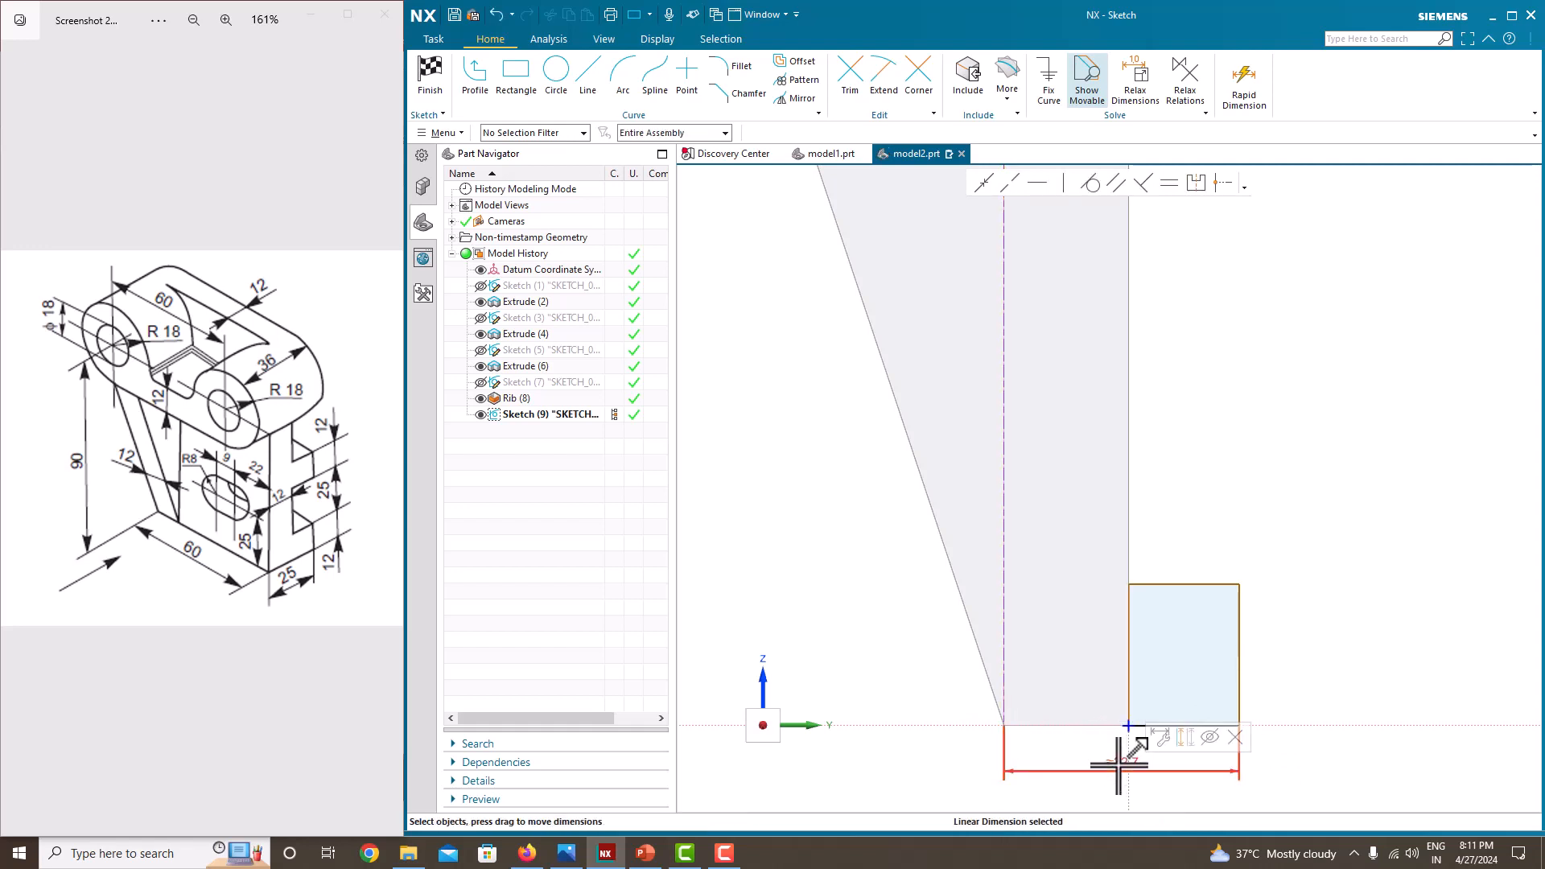
double_click(1135, 766)
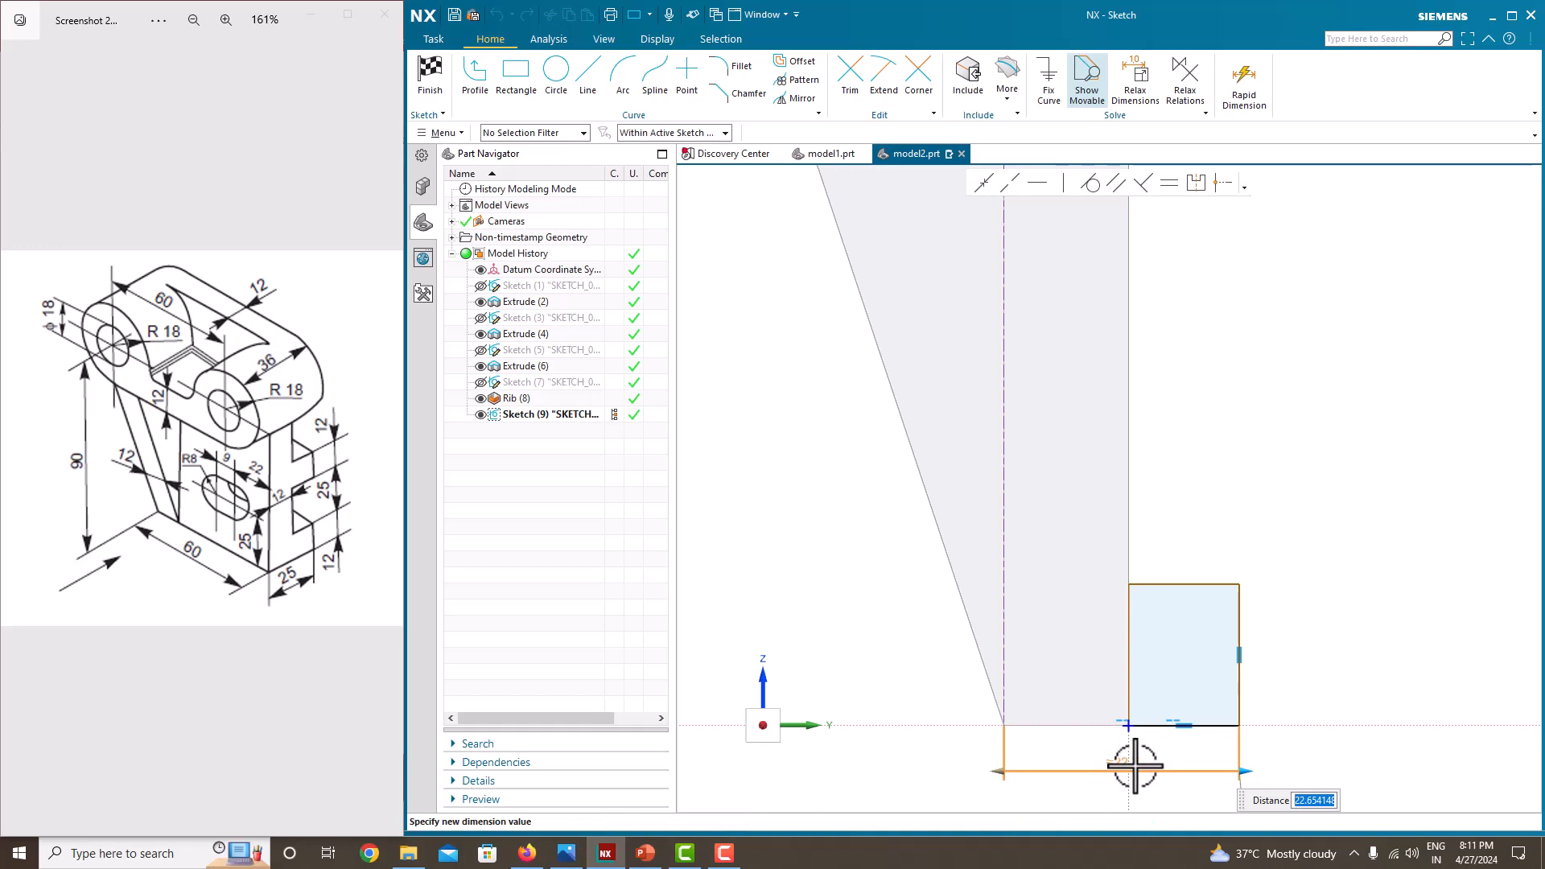
text(25)
key(Return)
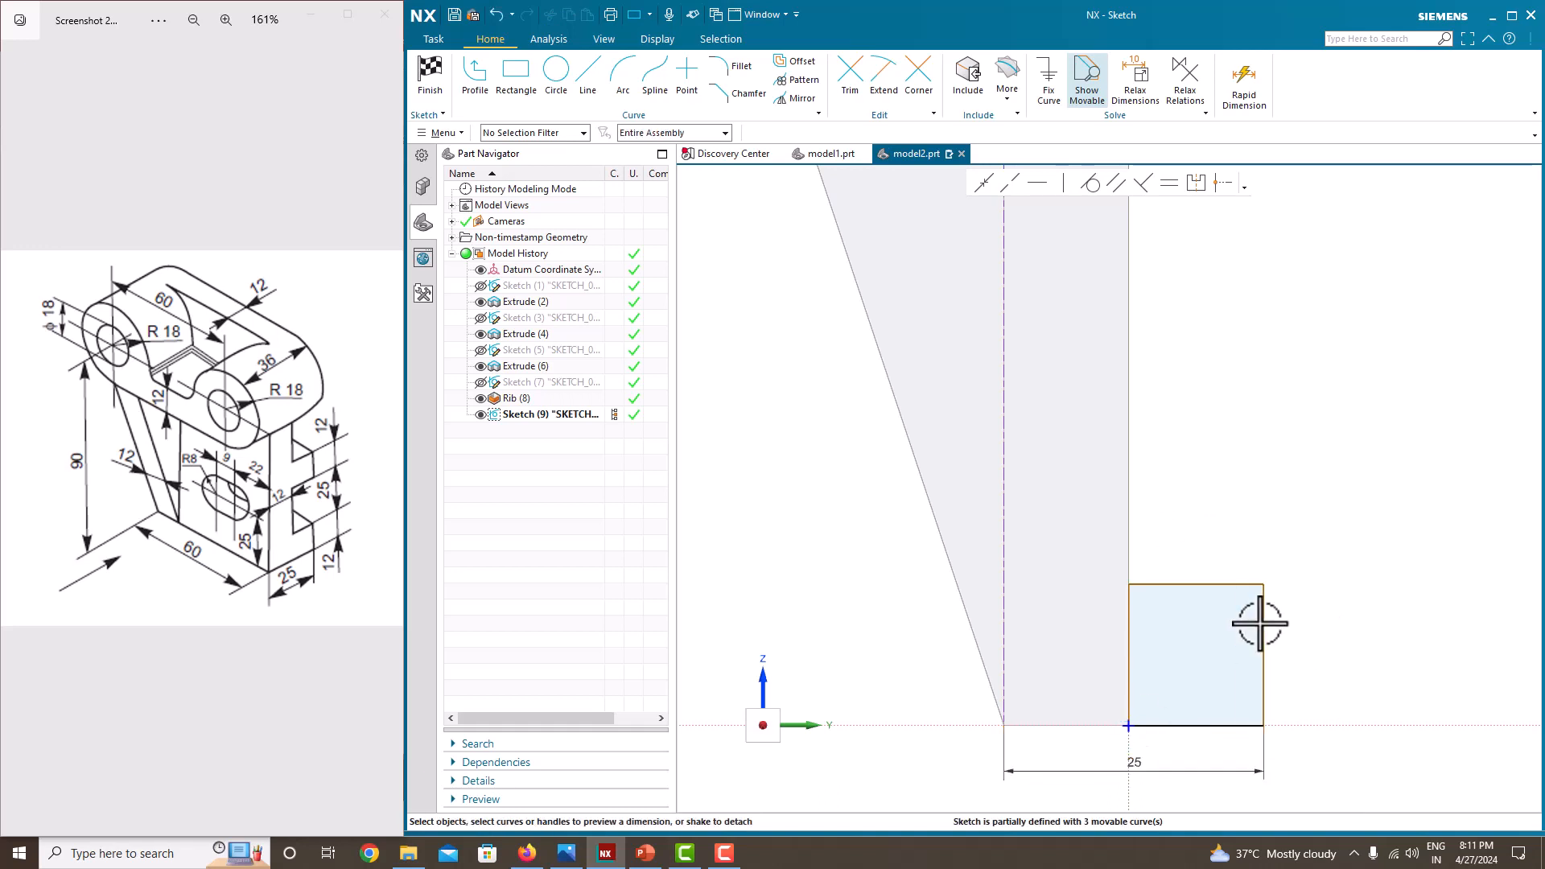
Dimension the height of the rectangle at the plate's bottom rear edge at 12 mm.
click(1262, 623)
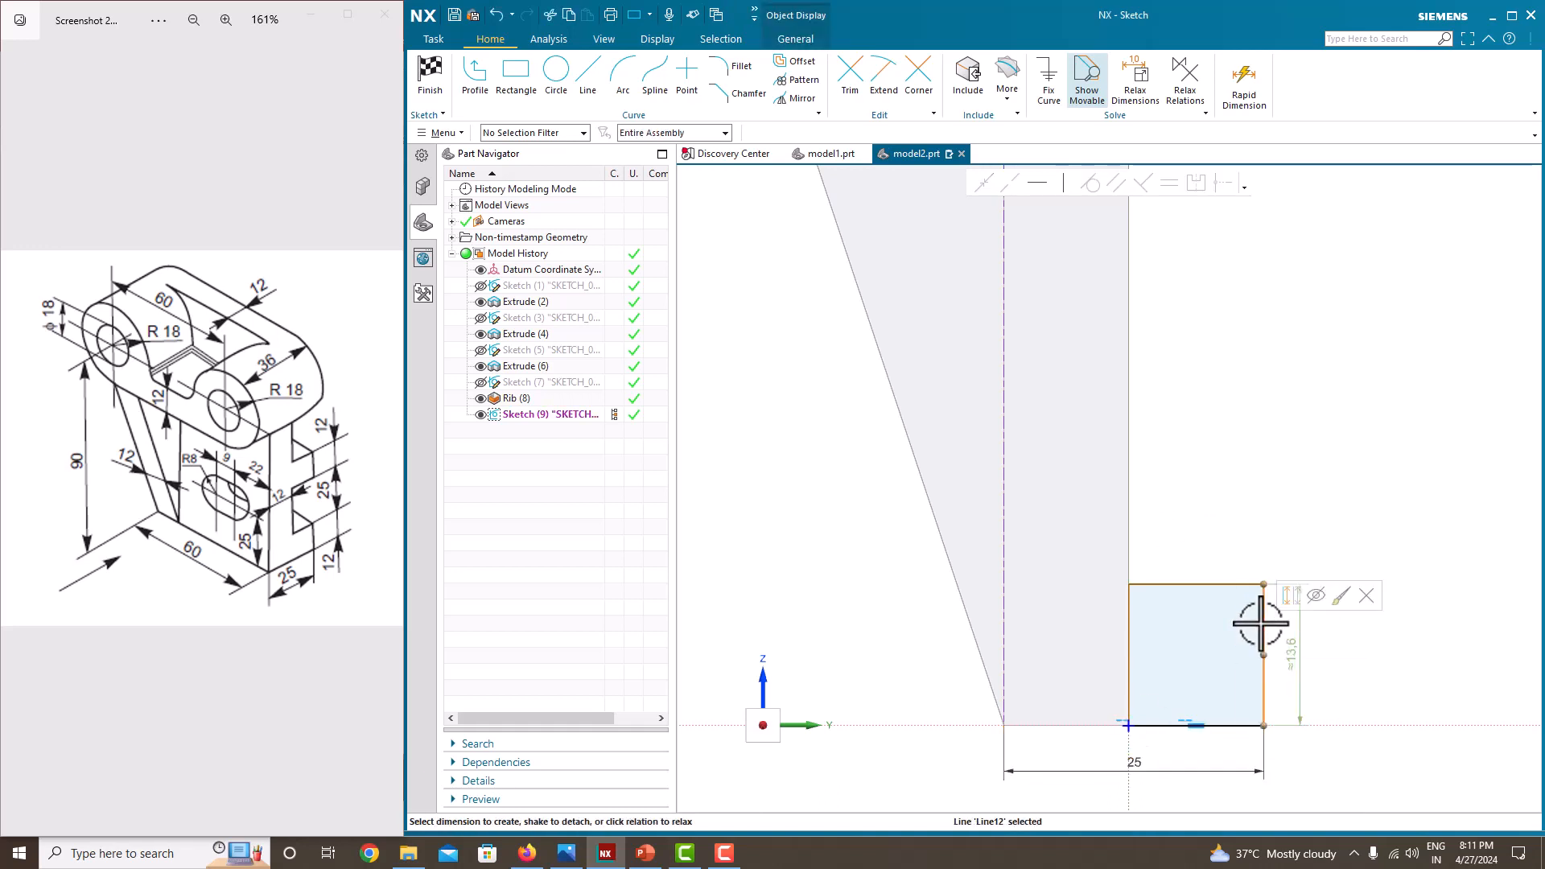
click(1296, 651)
text(1)
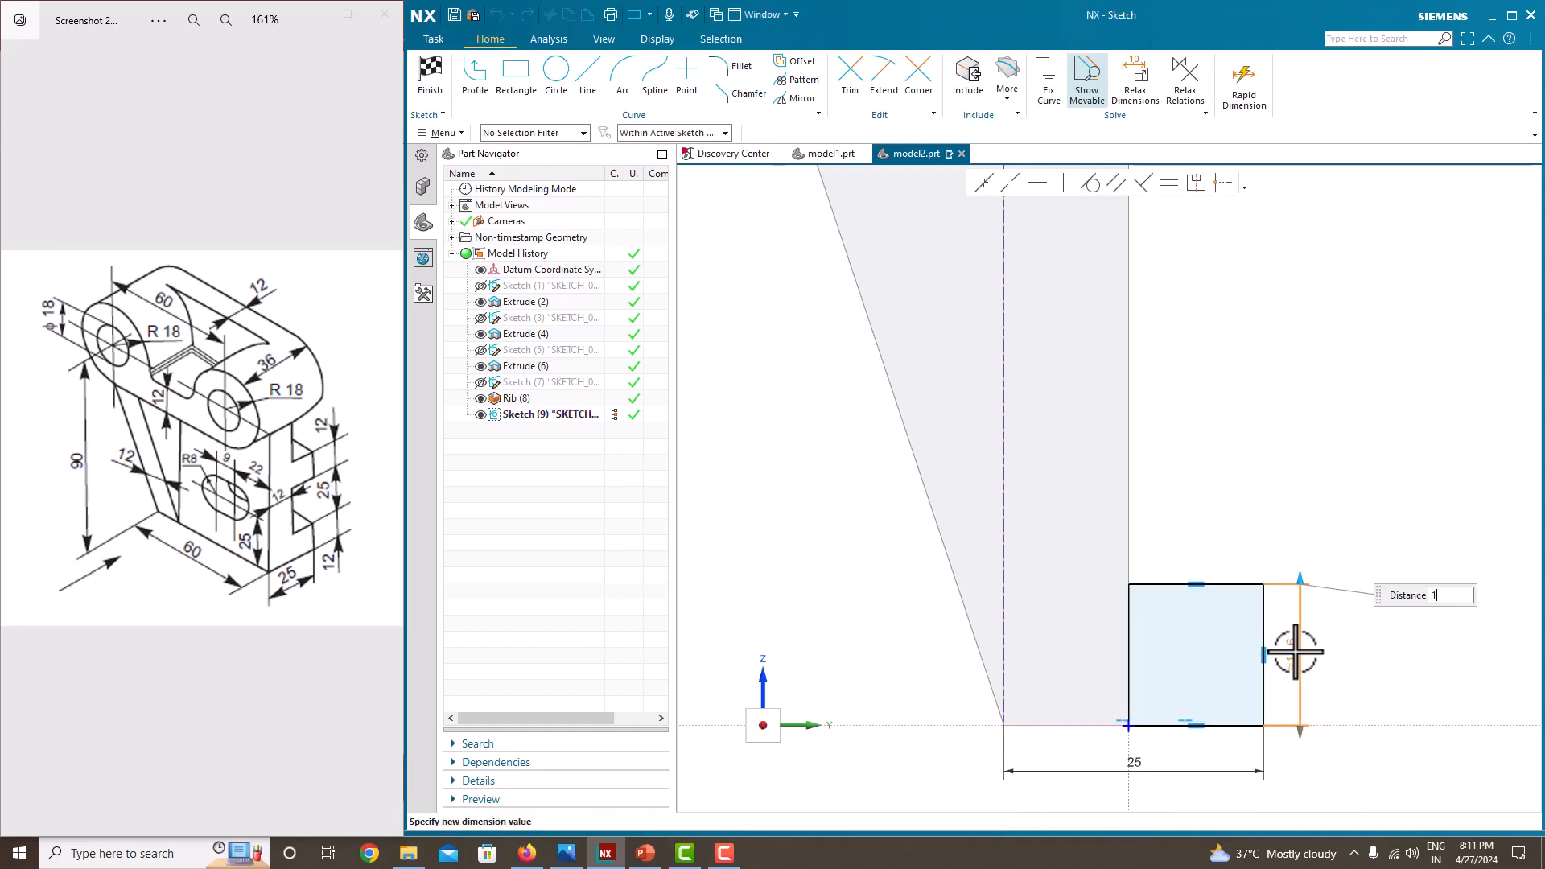
text(2)
key(Return)
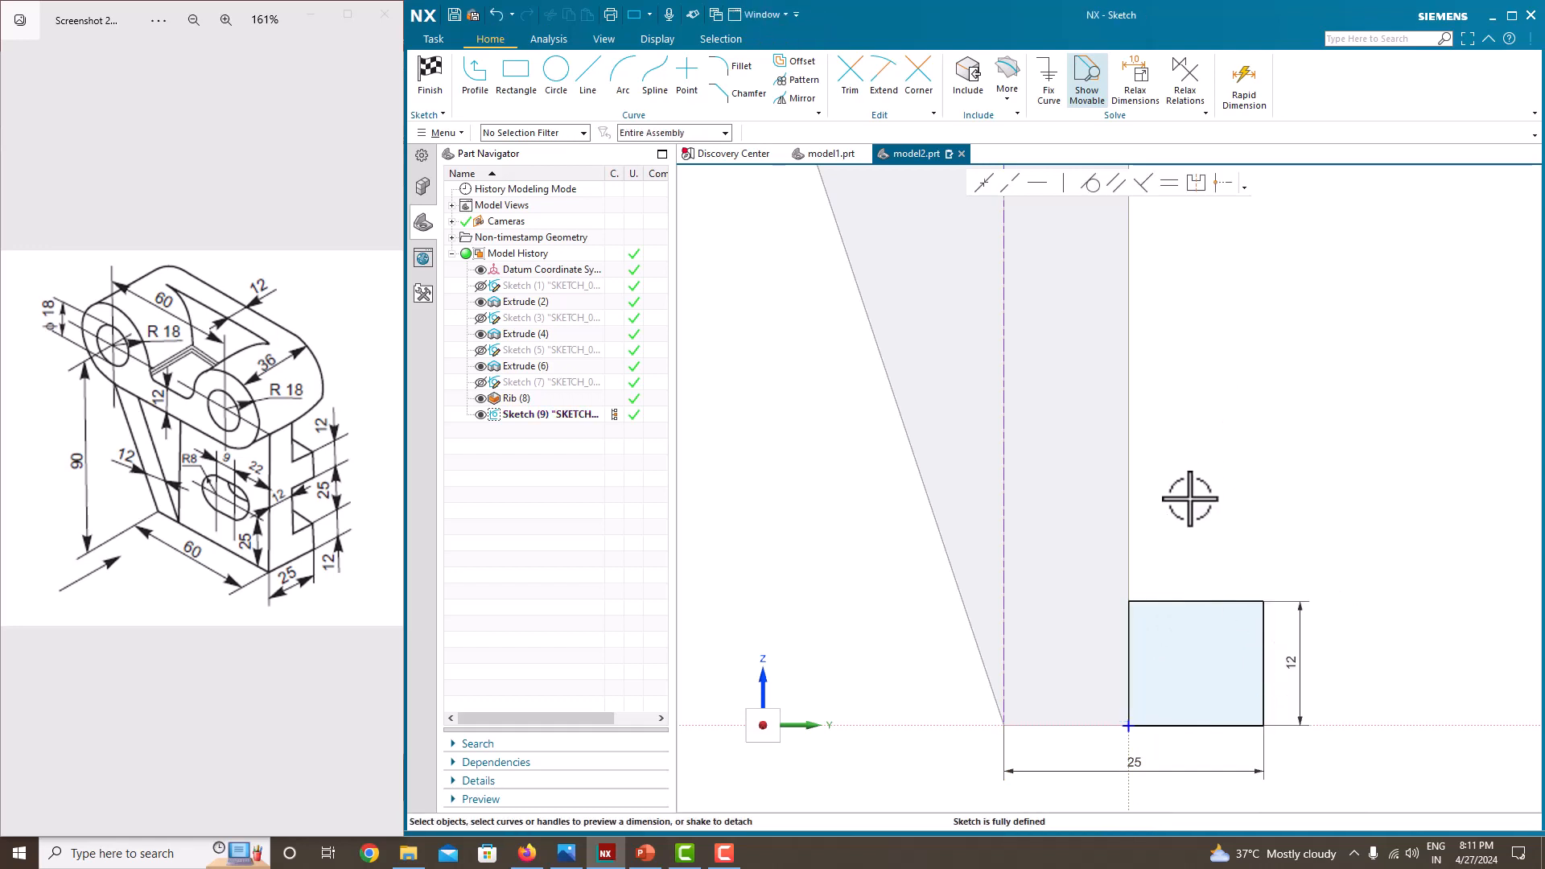
click(504, 95)
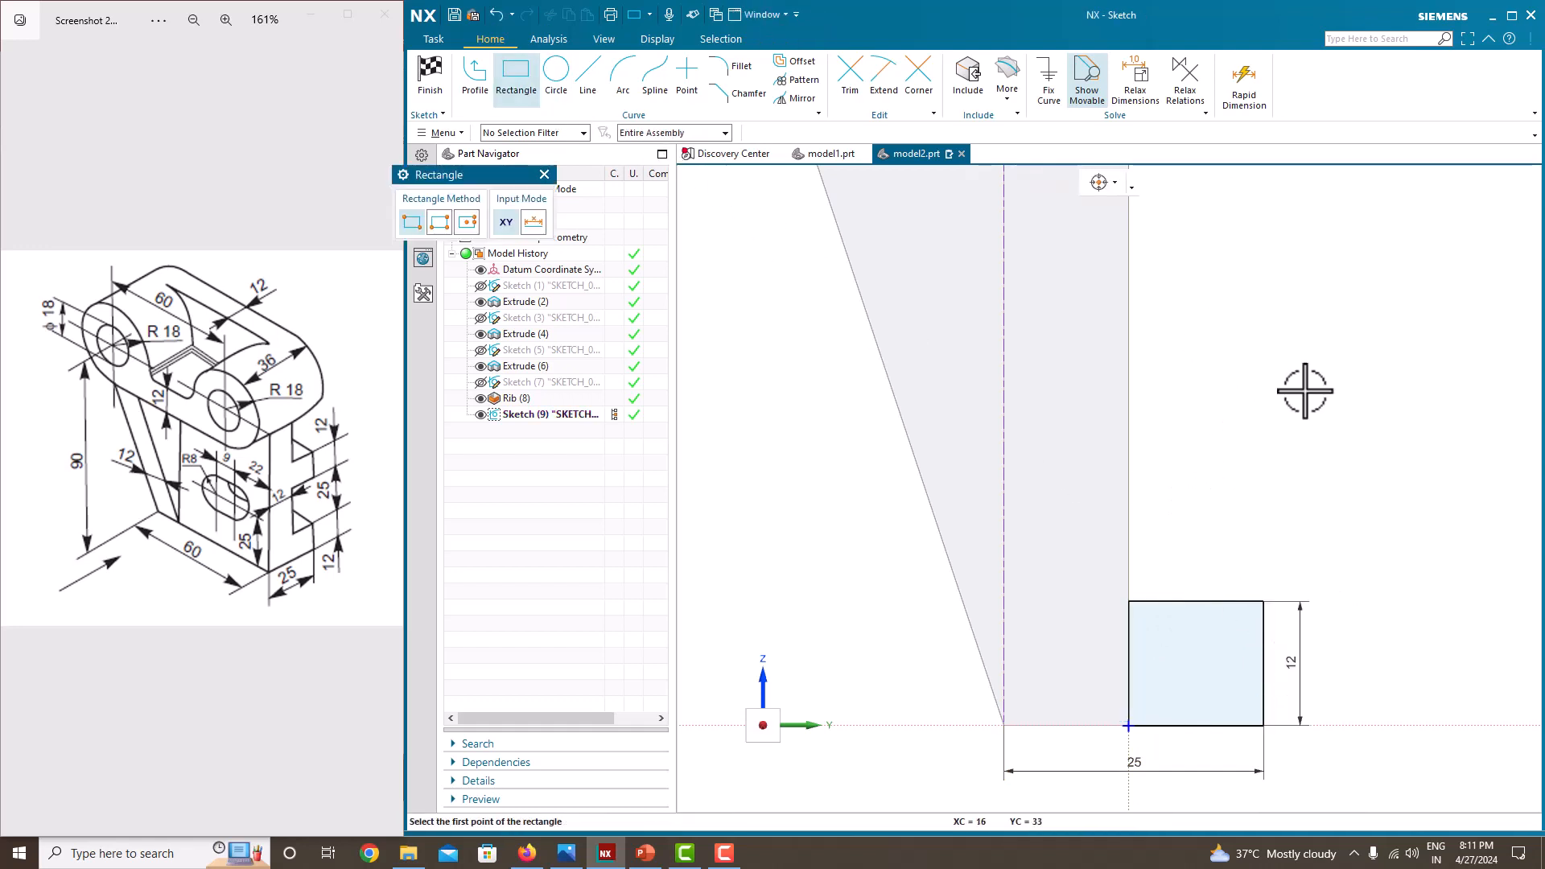
click(1129, 344)
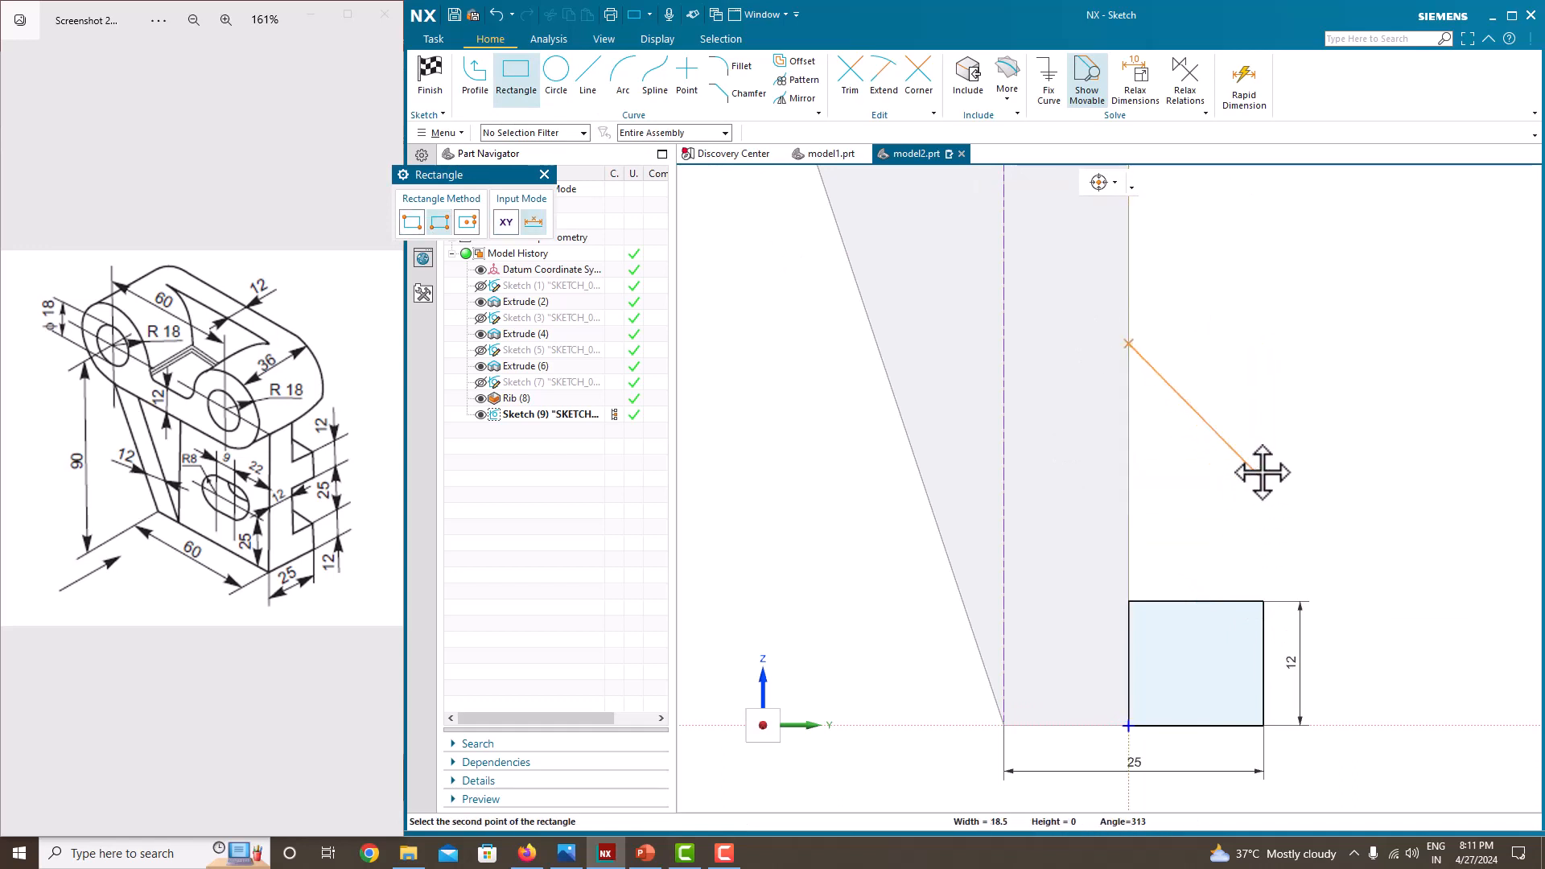
key(Escape)
click(515, 80)
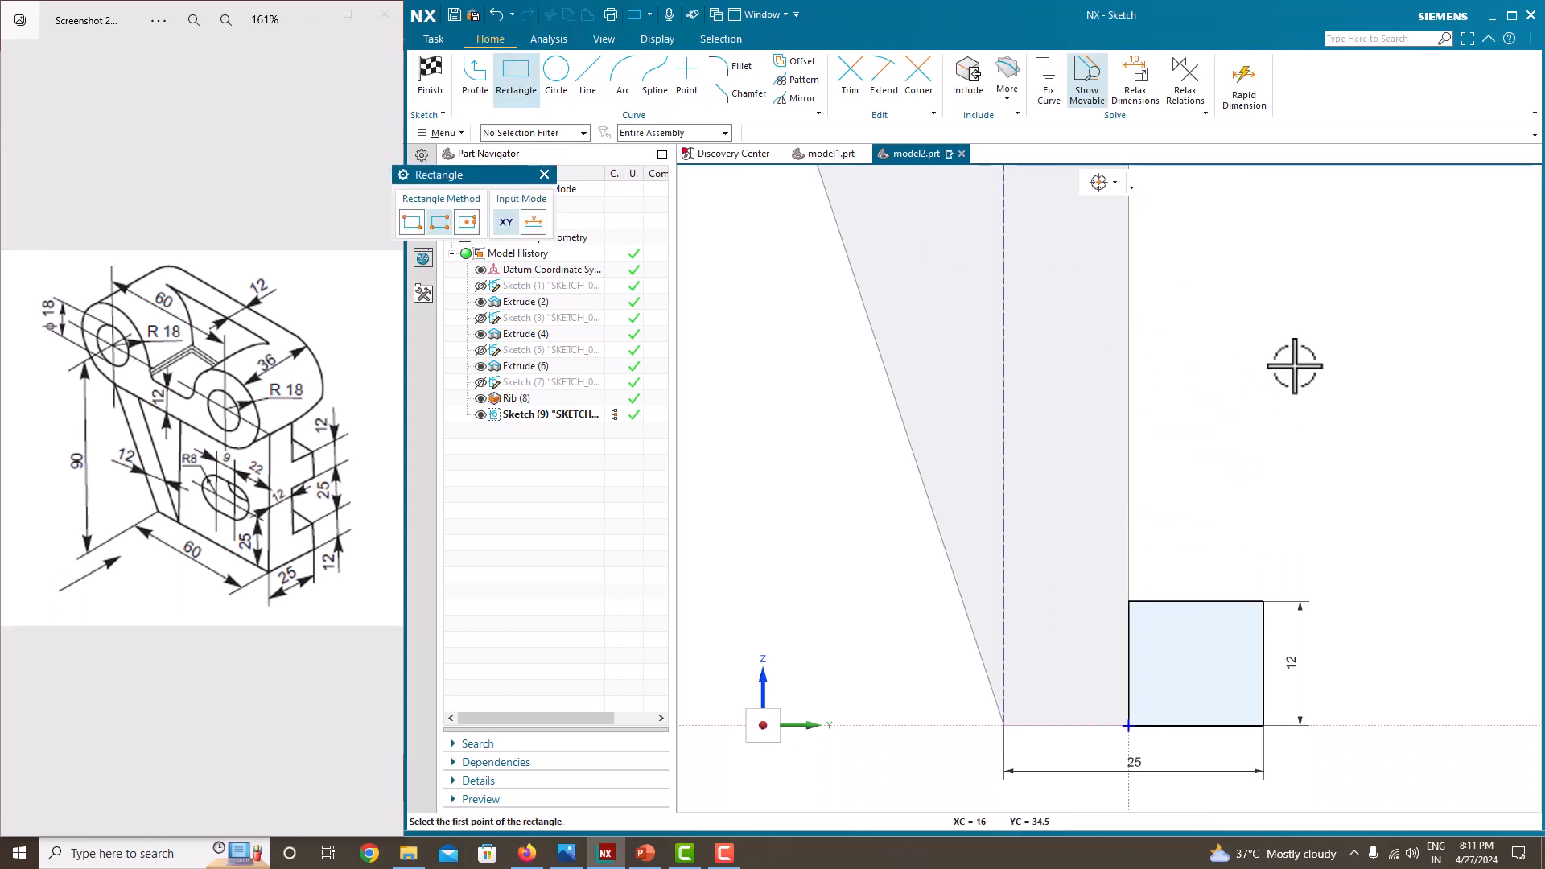
click(1129, 355)
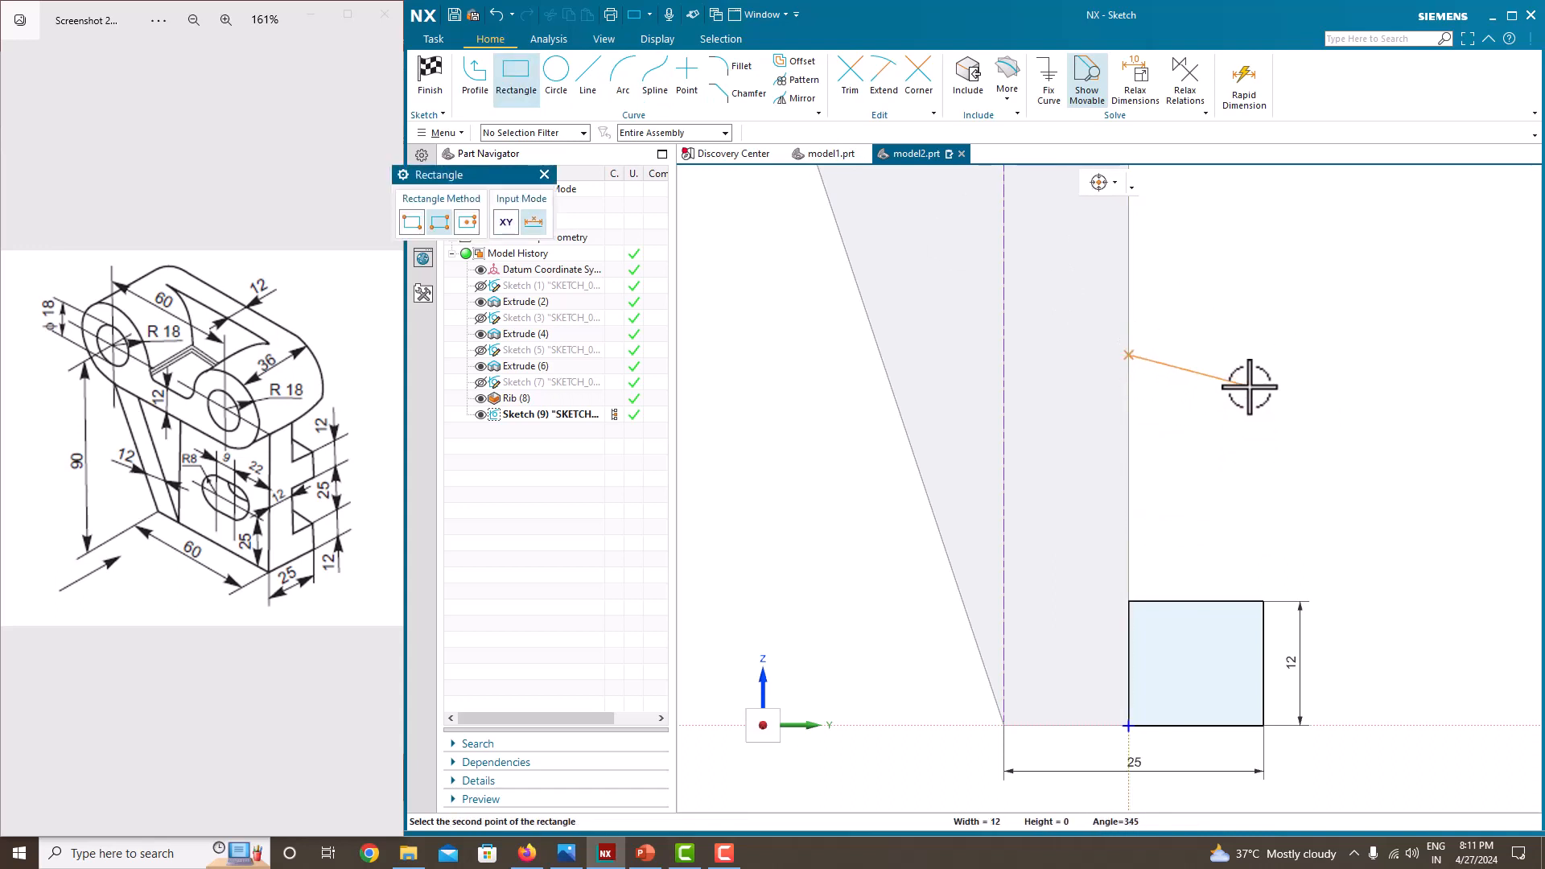
key(Escape)
click(512, 87)
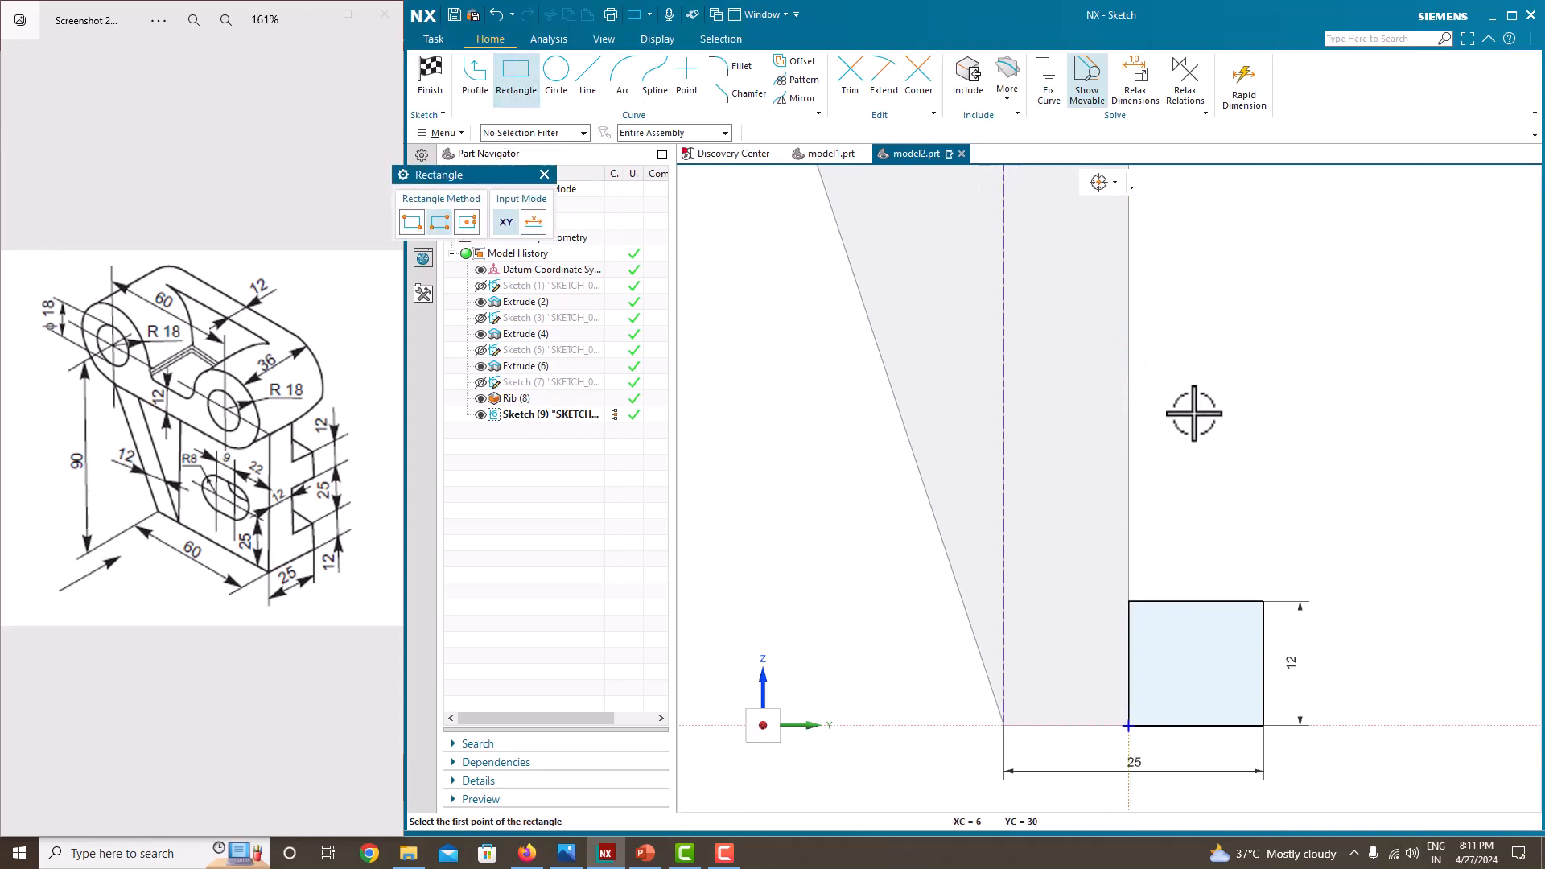
click(1128, 394)
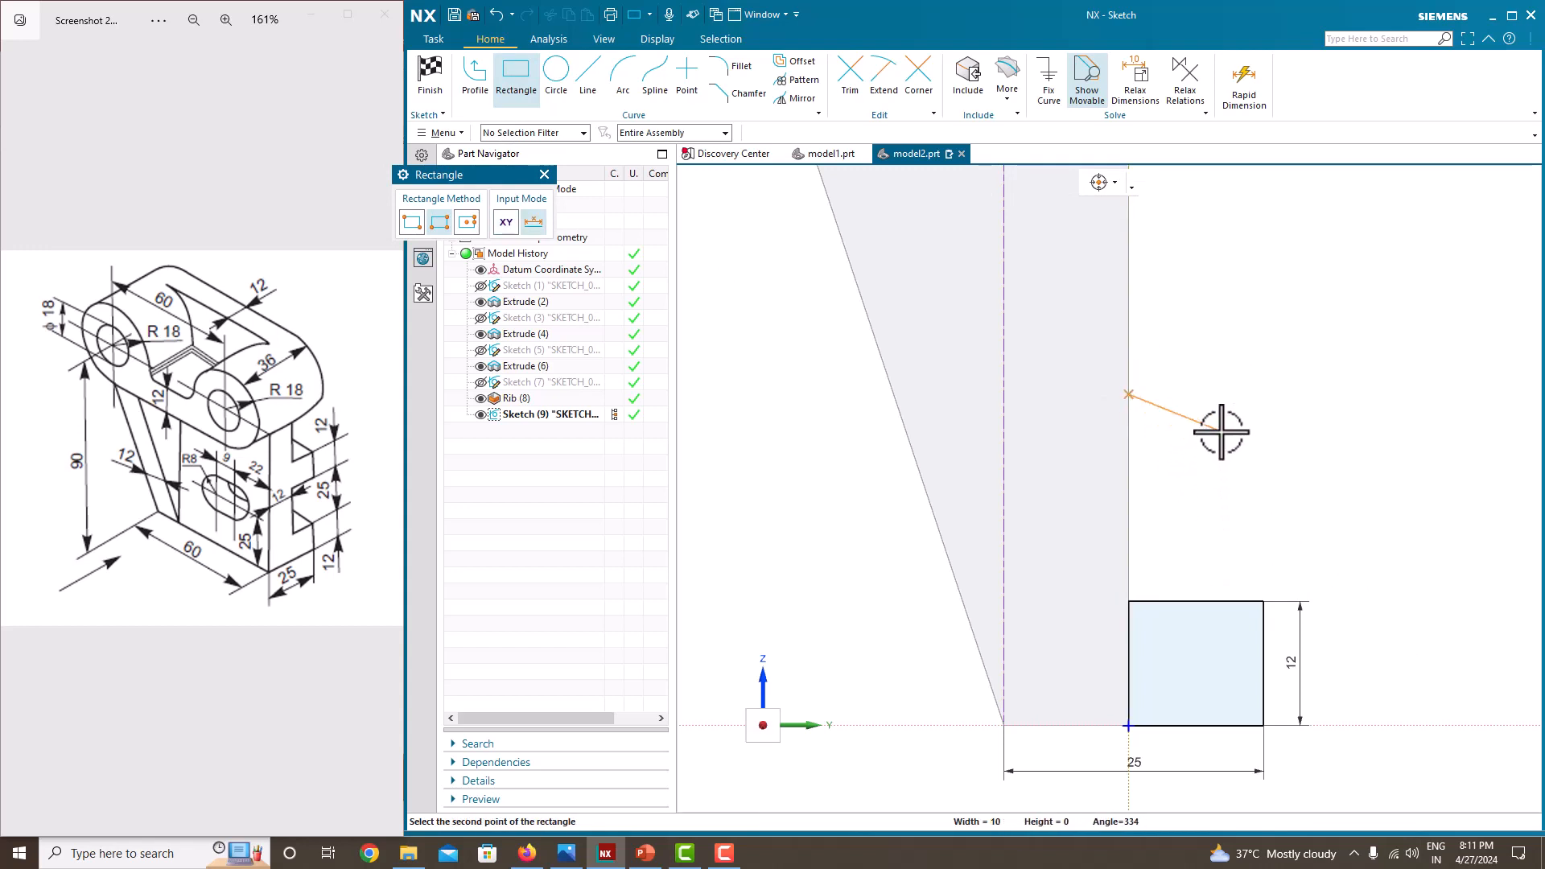
key(Escape)
scroll(1153, 411, up, 3)
scroll(1123, 394, down, 3)
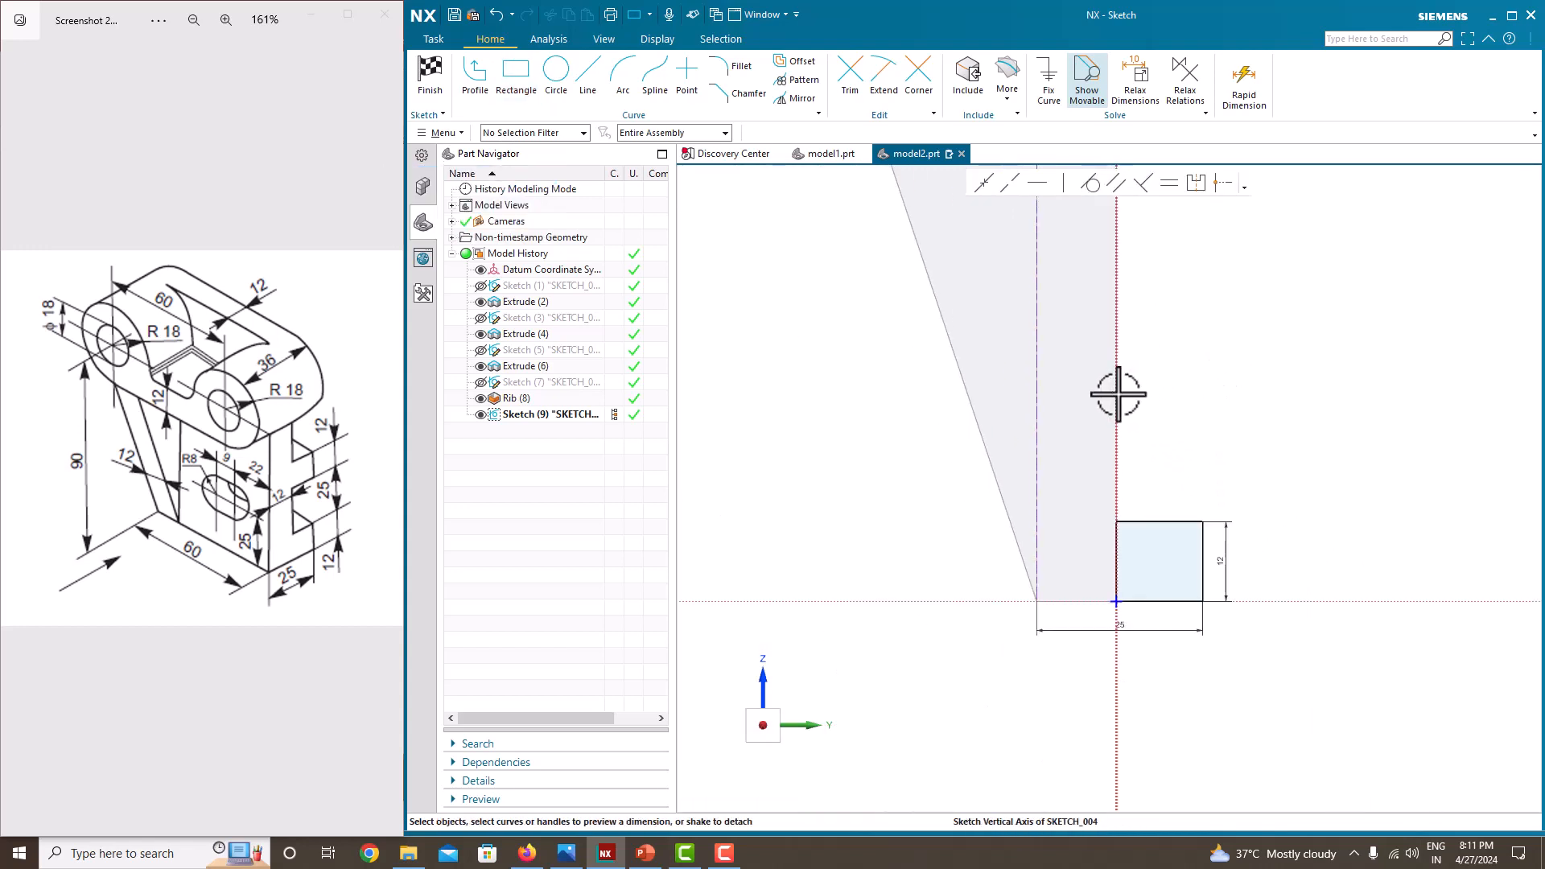
click(517, 90)
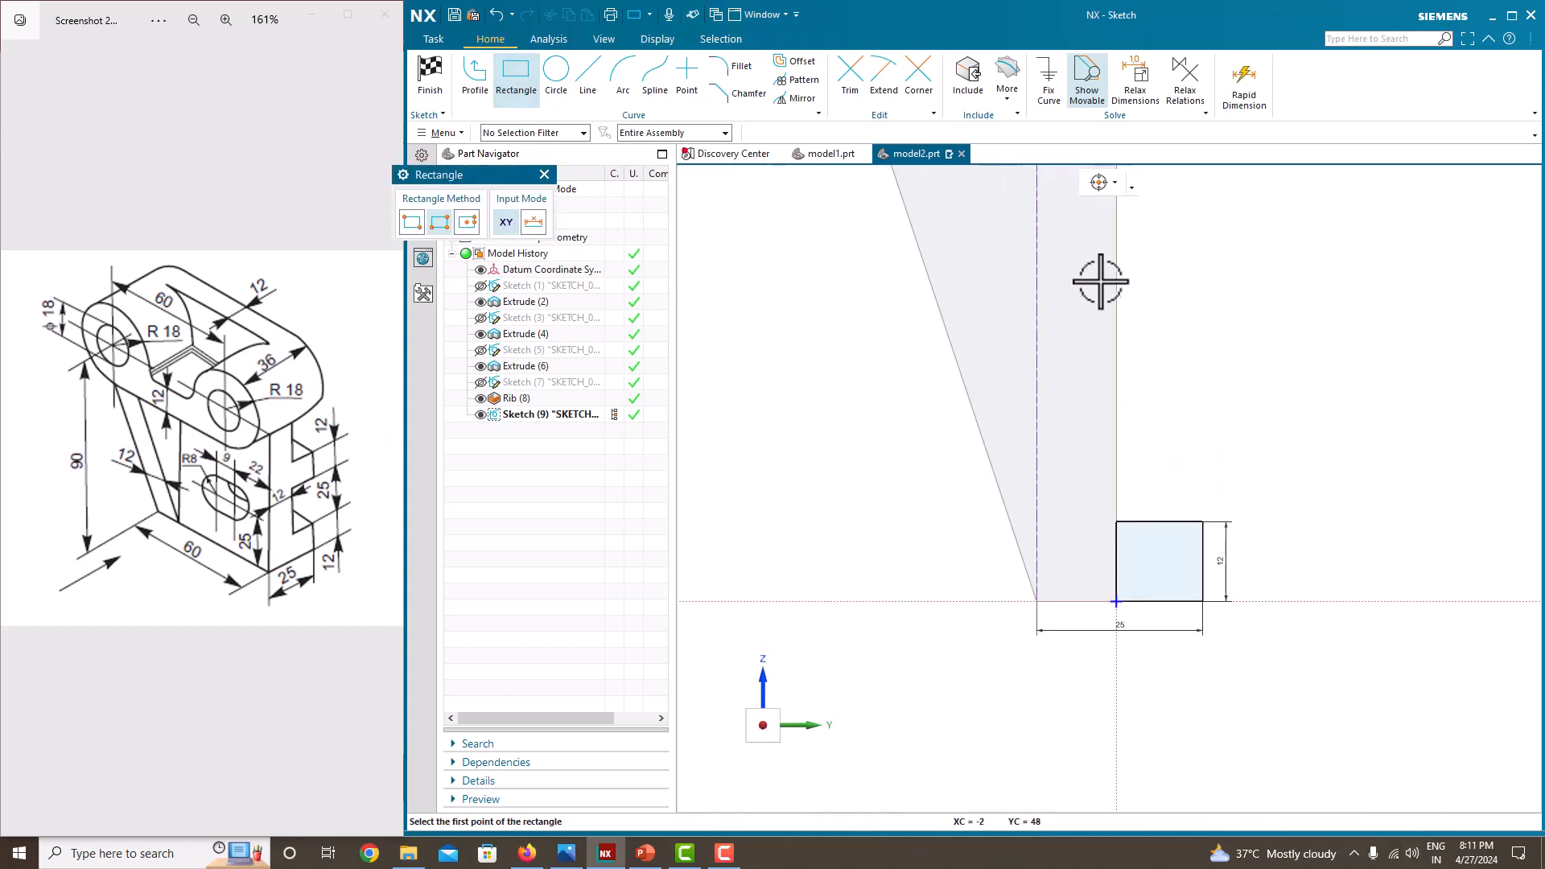
click(1116, 341)
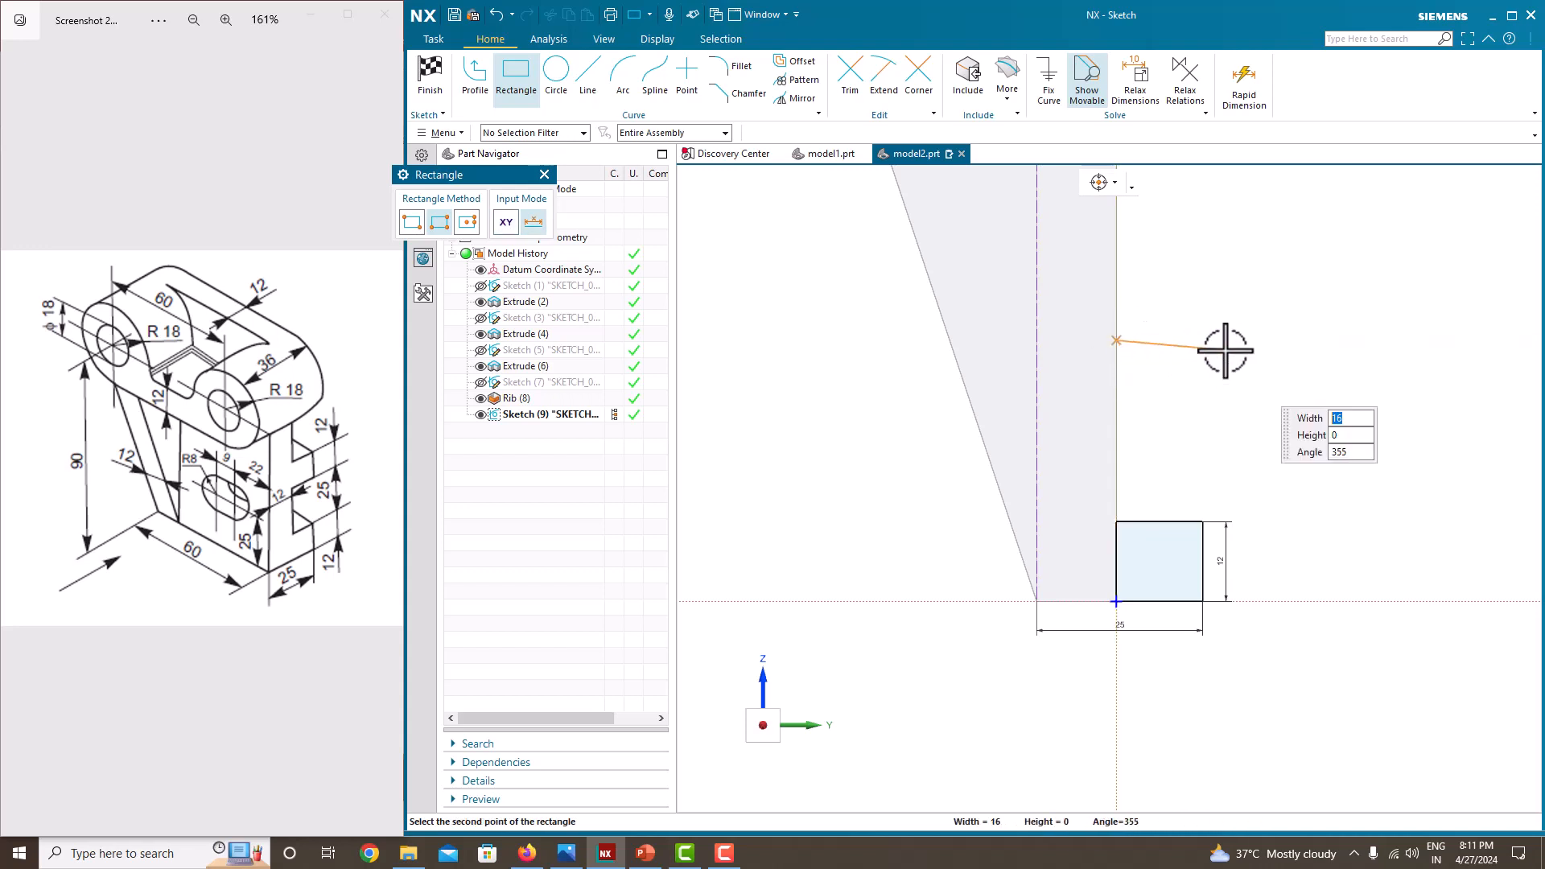
key(Escape)
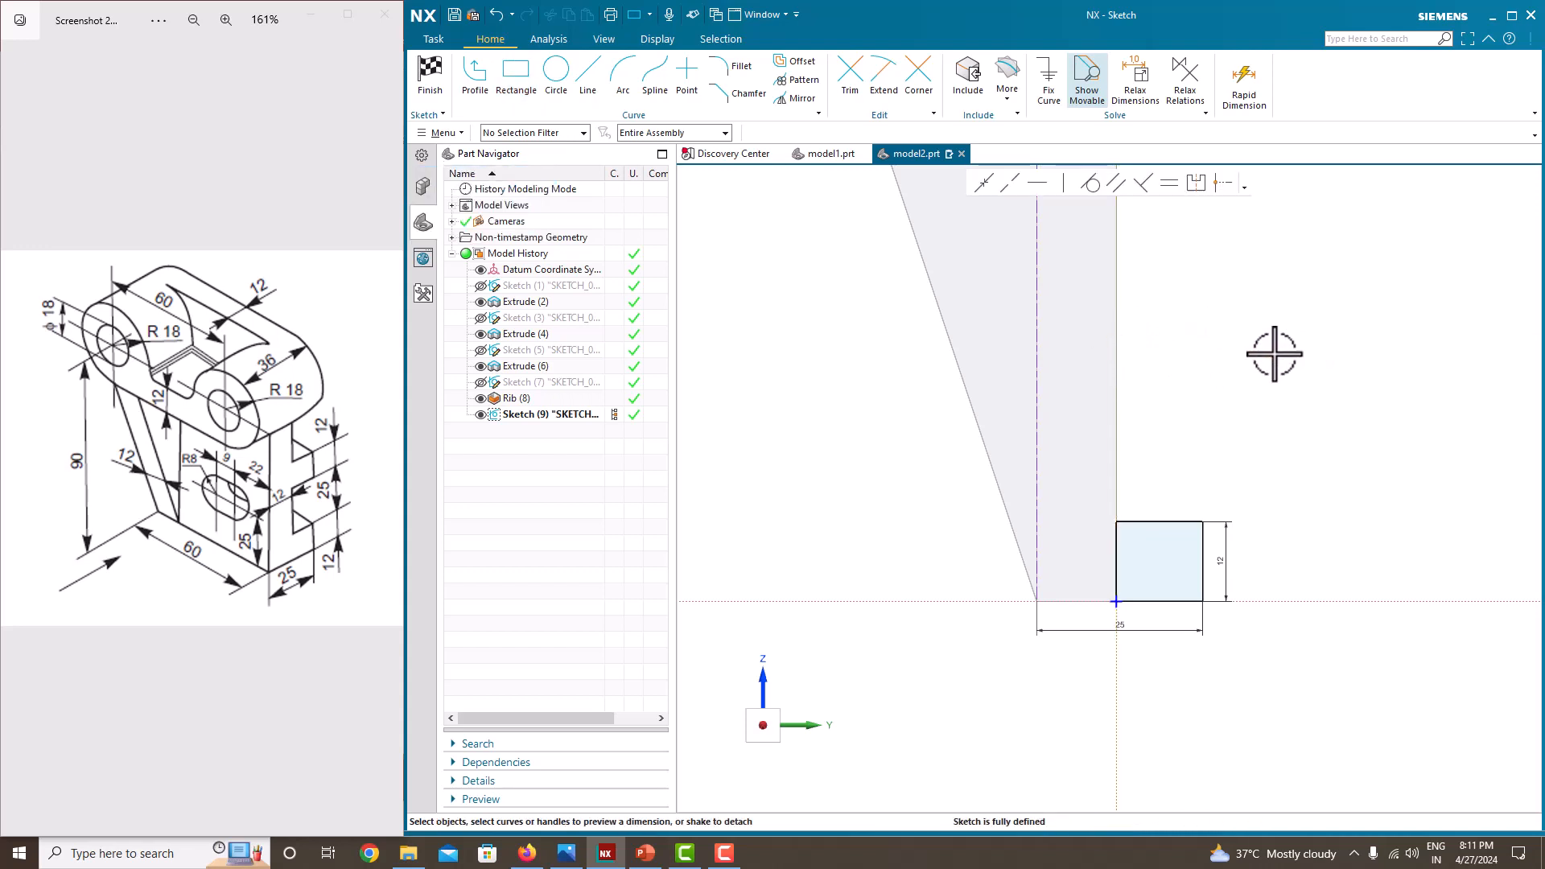
Draw a second rectangle about 12 mm wide, outward from the plate's rear edge above the first one.
click(507, 89)
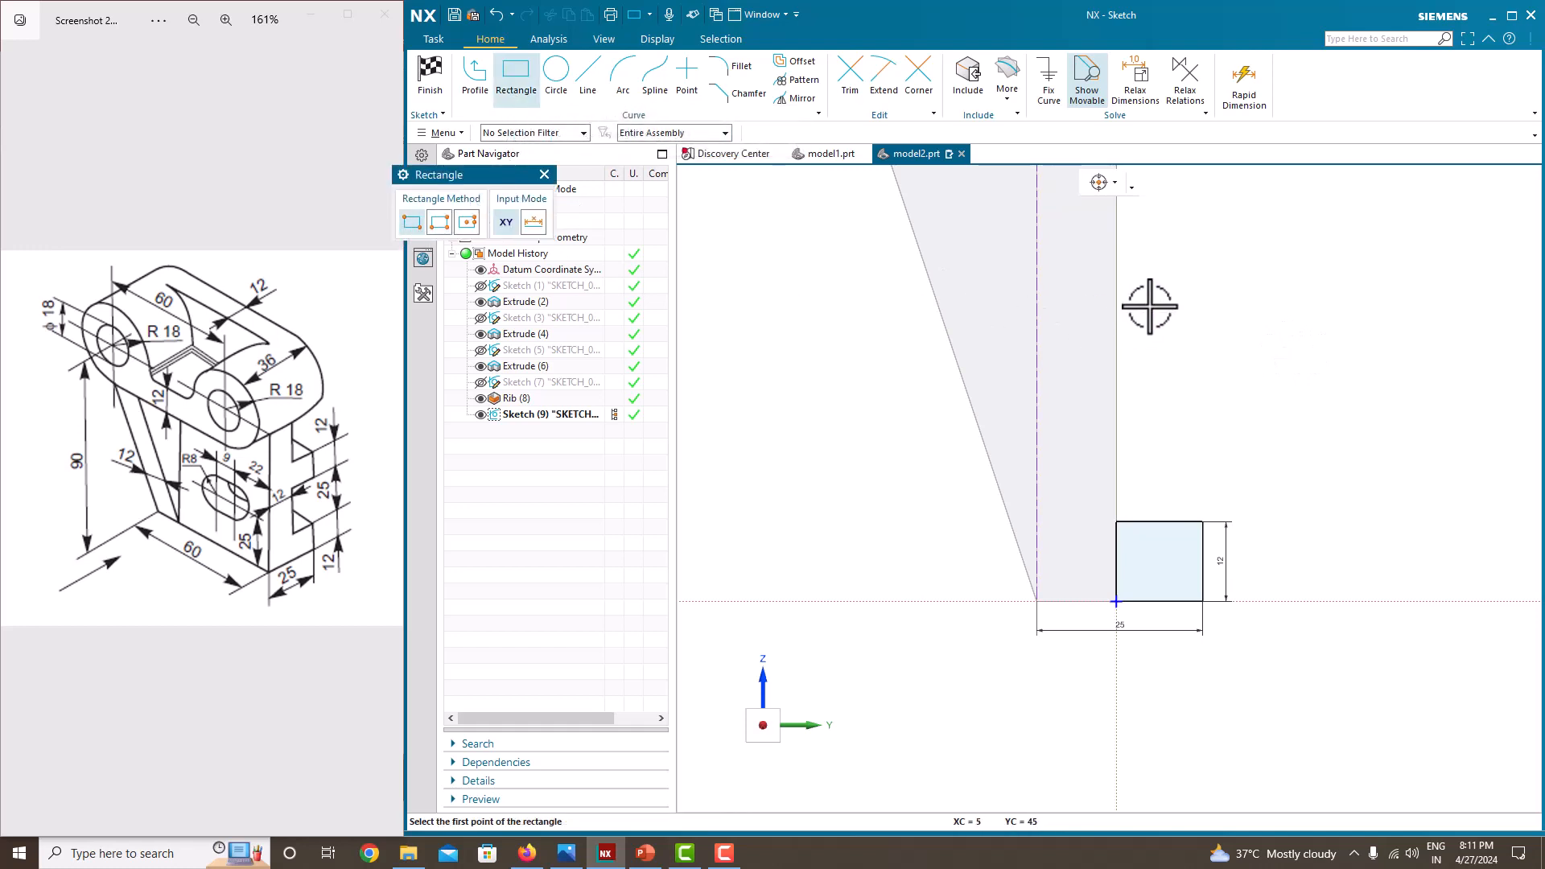
click(1115, 313)
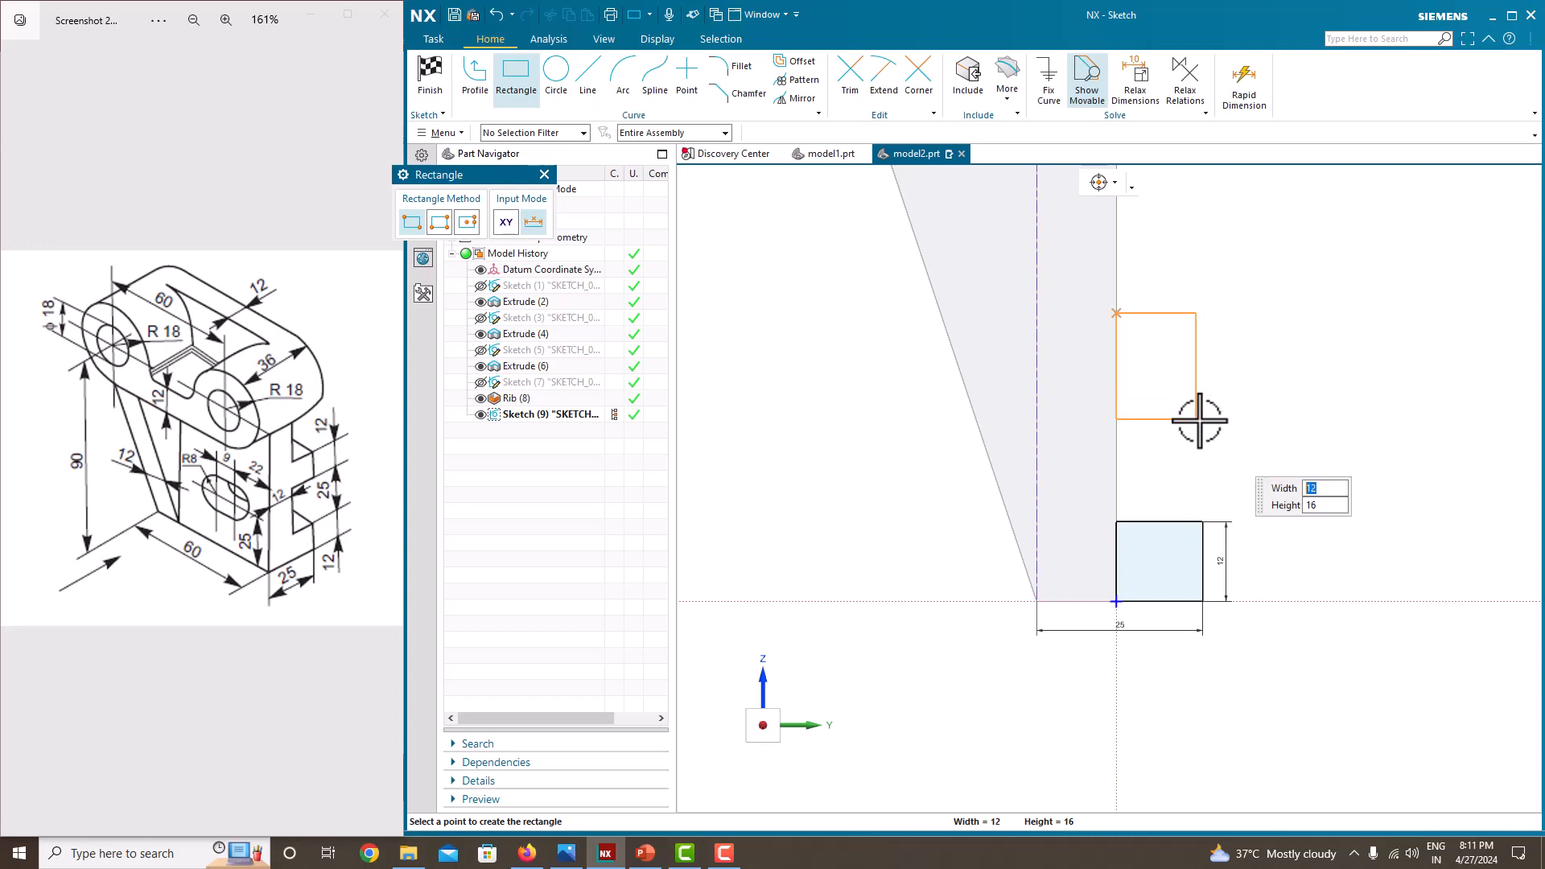
click(1197, 418)
key(Escape)
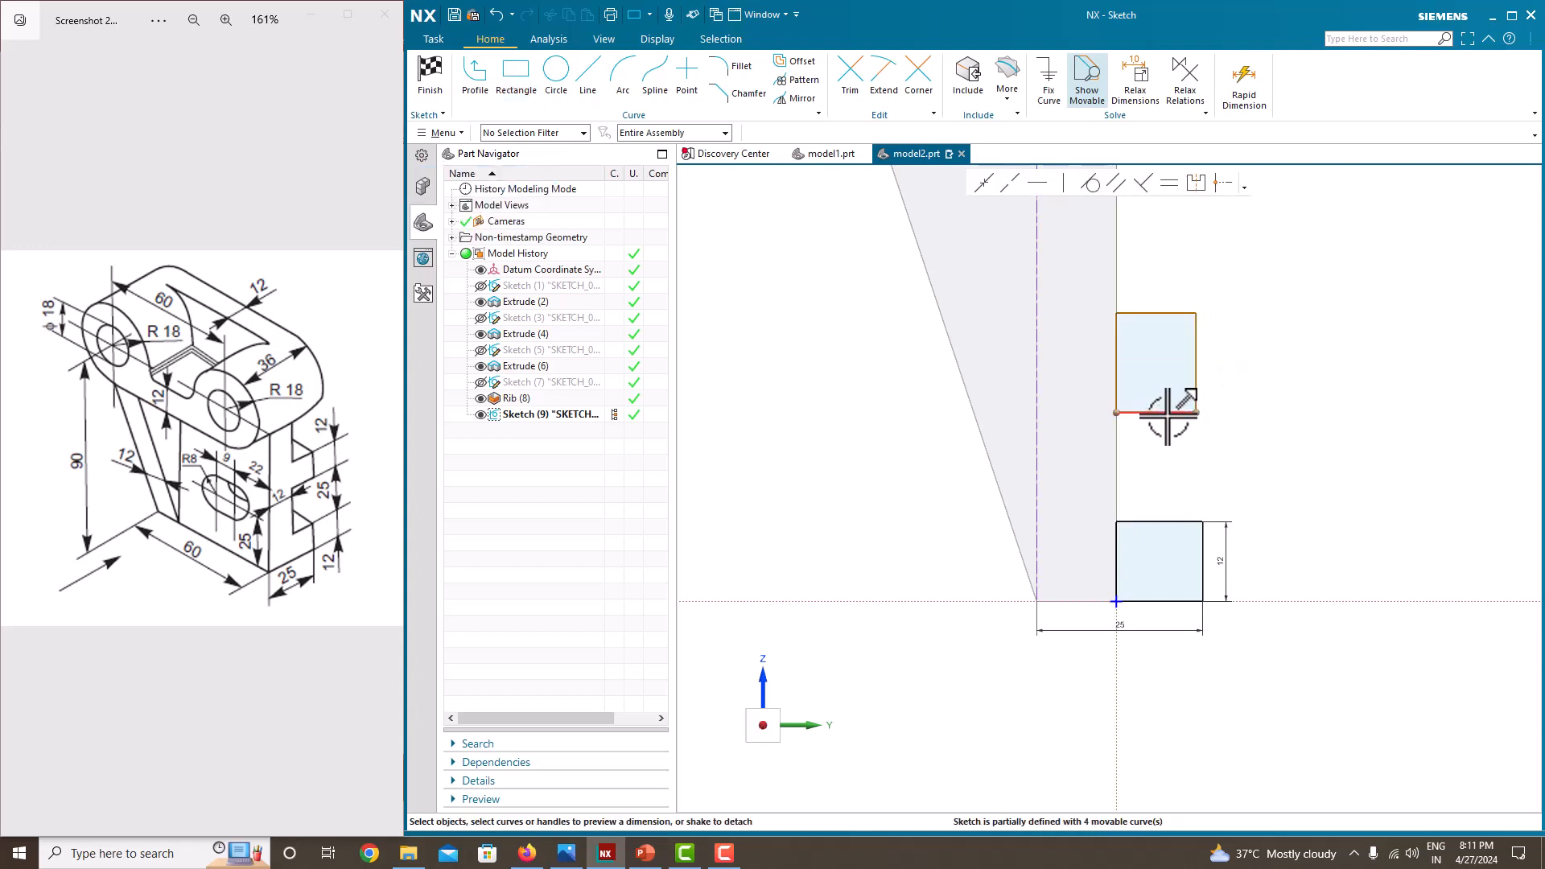
Make the upper rectangle's width and height equal to those of the lower rectangle with equal-length relations.
click(1168, 413)
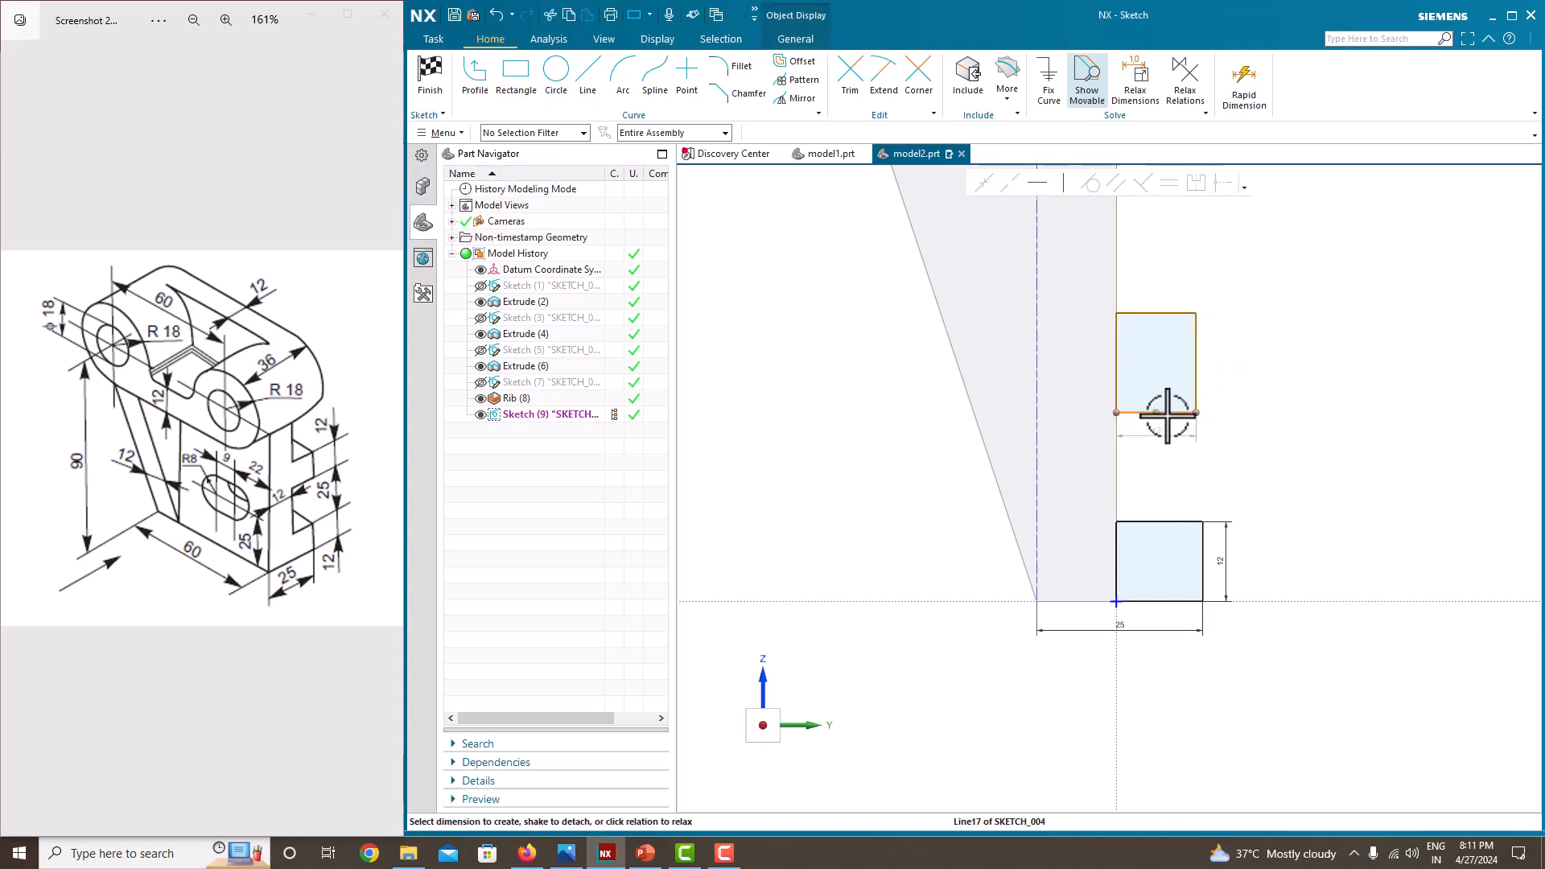
click(1167, 600)
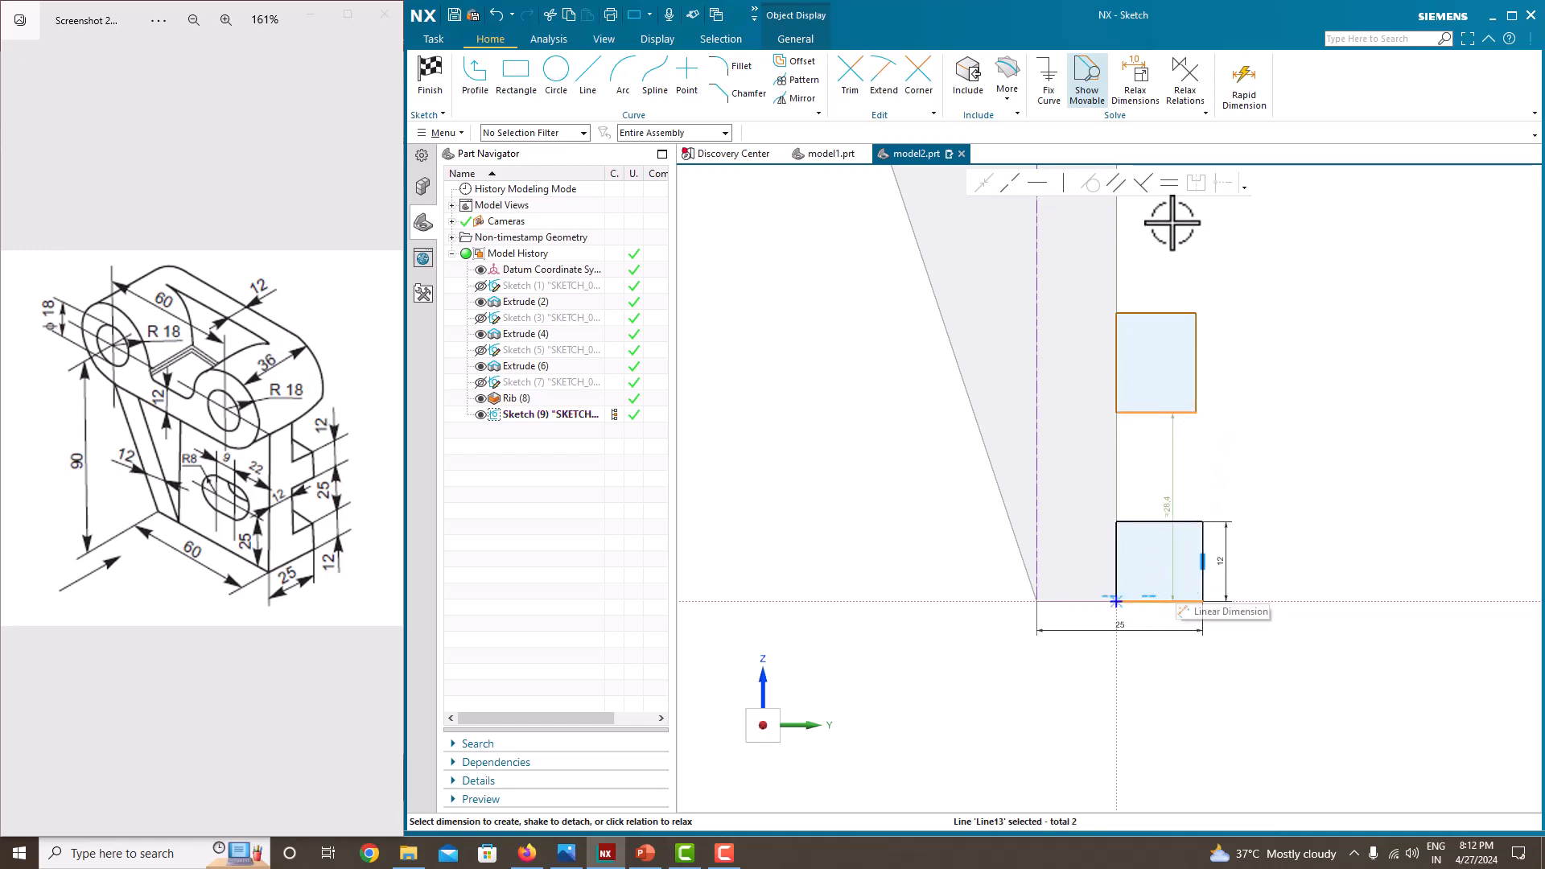
click(1170, 183)
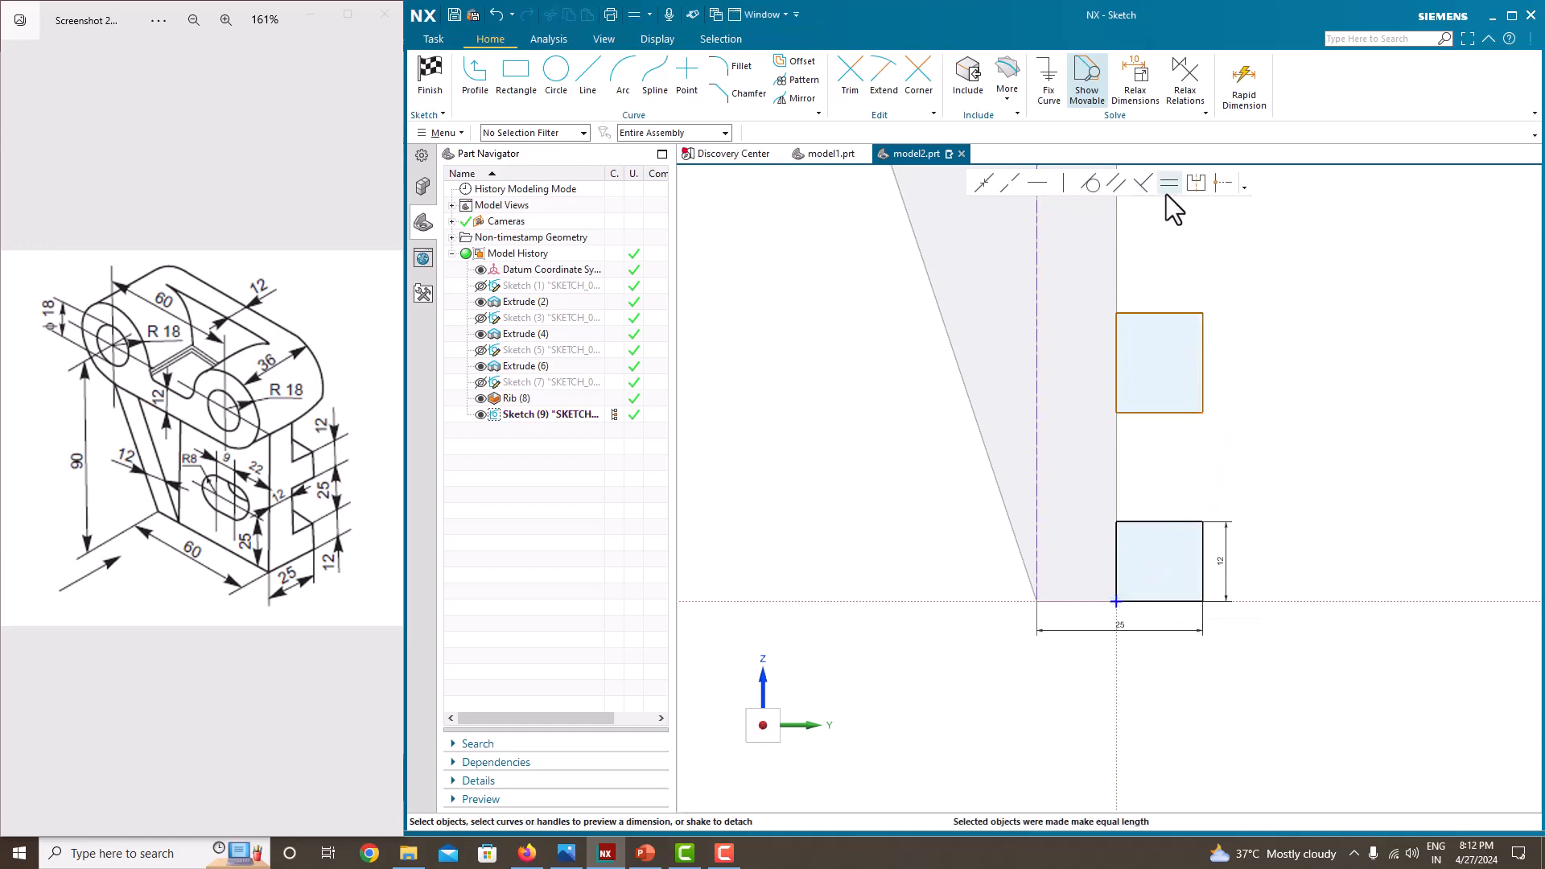
click(1201, 370)
click(1202, 577)
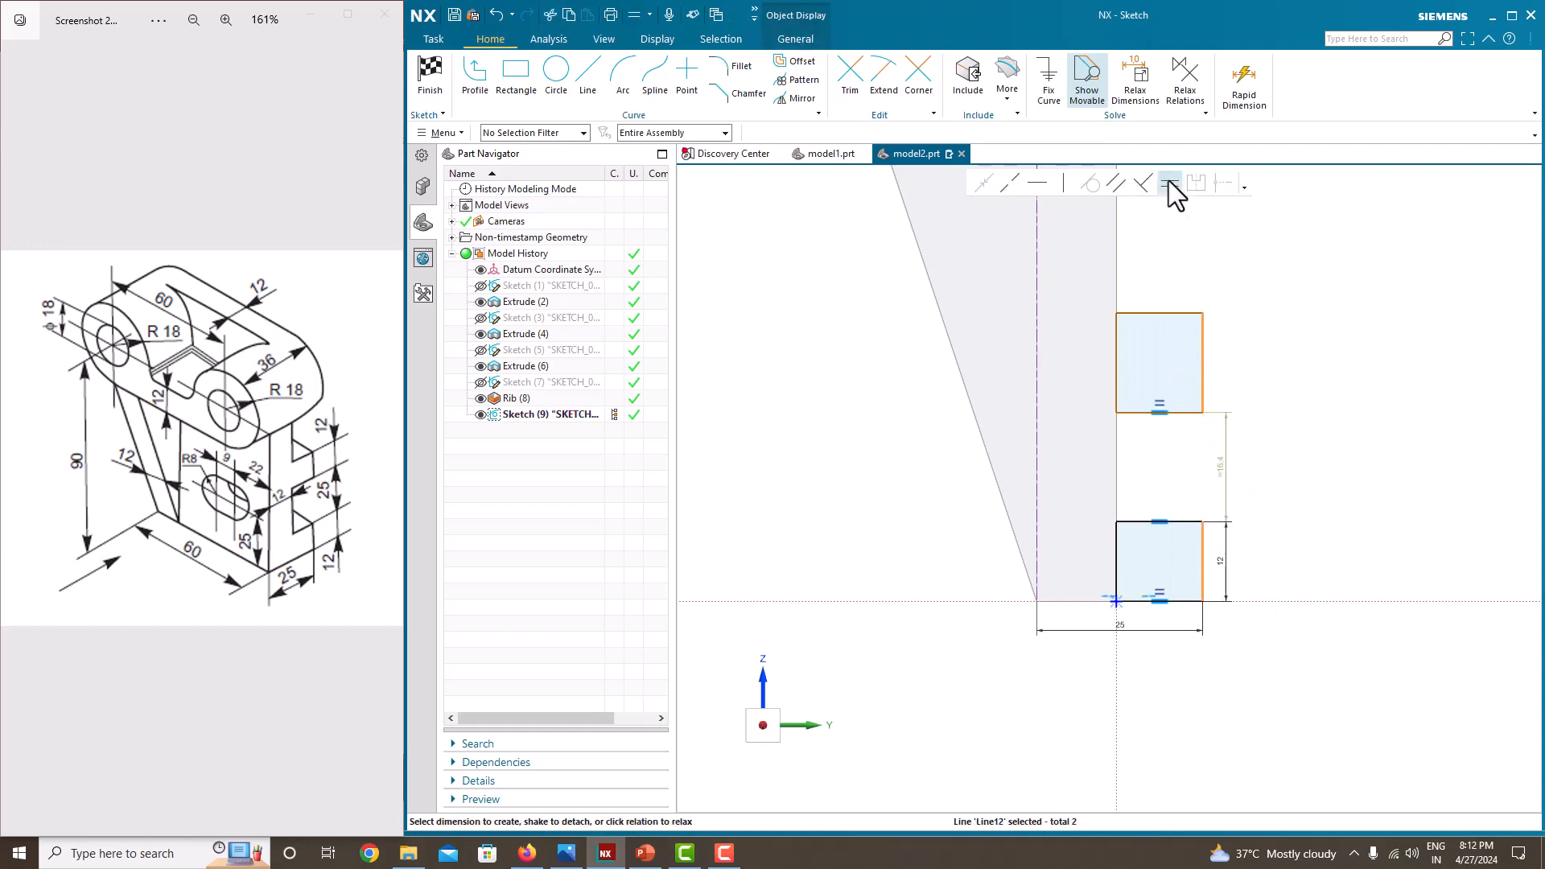
click(1169, 183)
Dimension the vertical gap between the two rectangles at 25 mm and finish the sketch.
click(1183, 393)
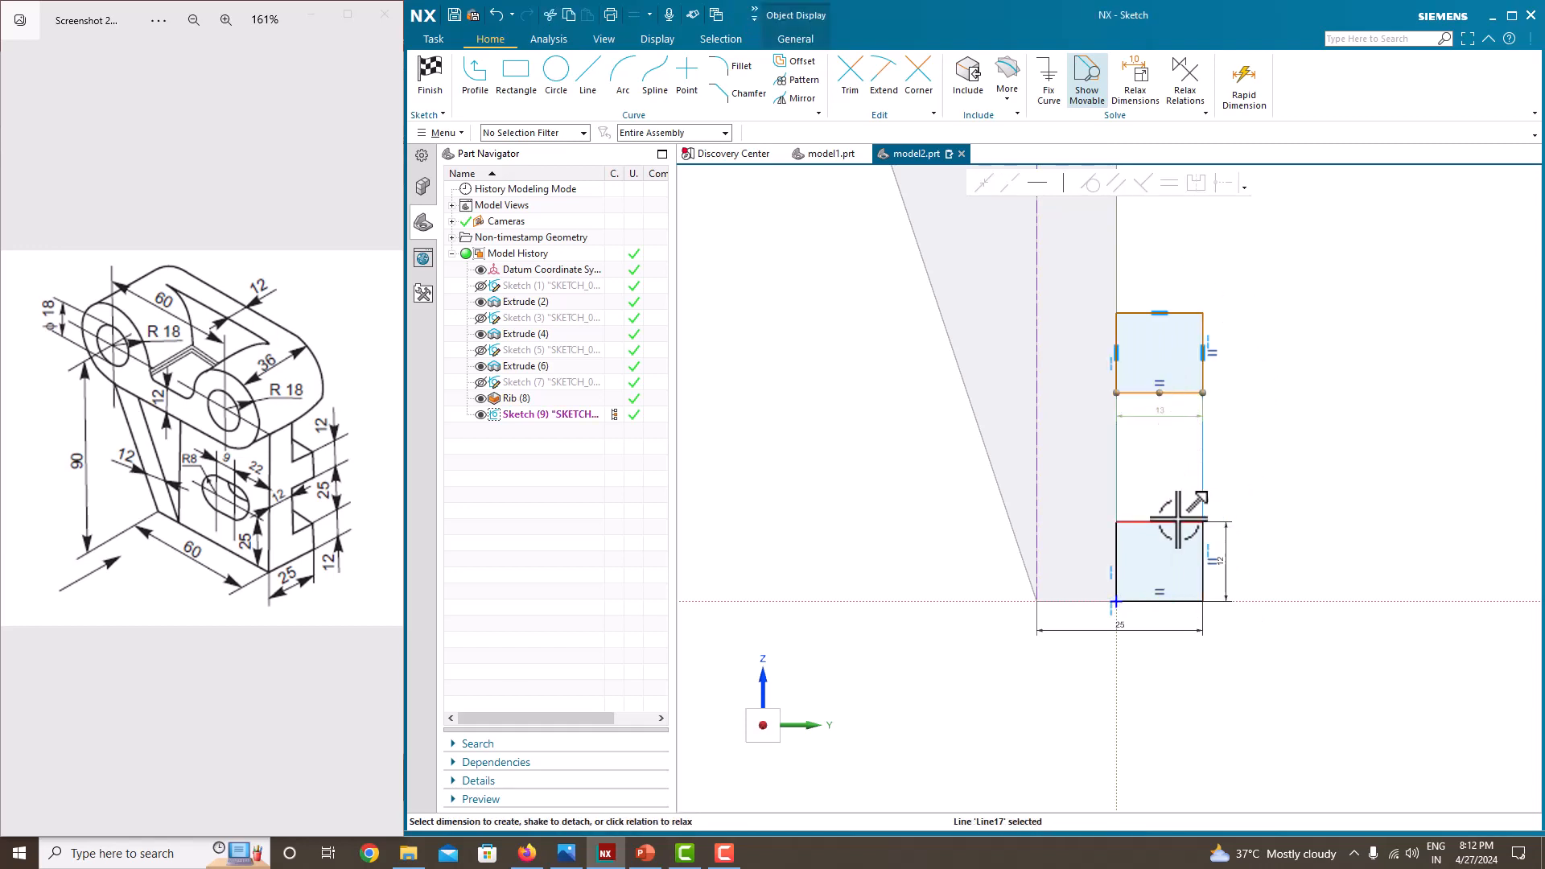
click(1183, 522)
click(1185, 459)
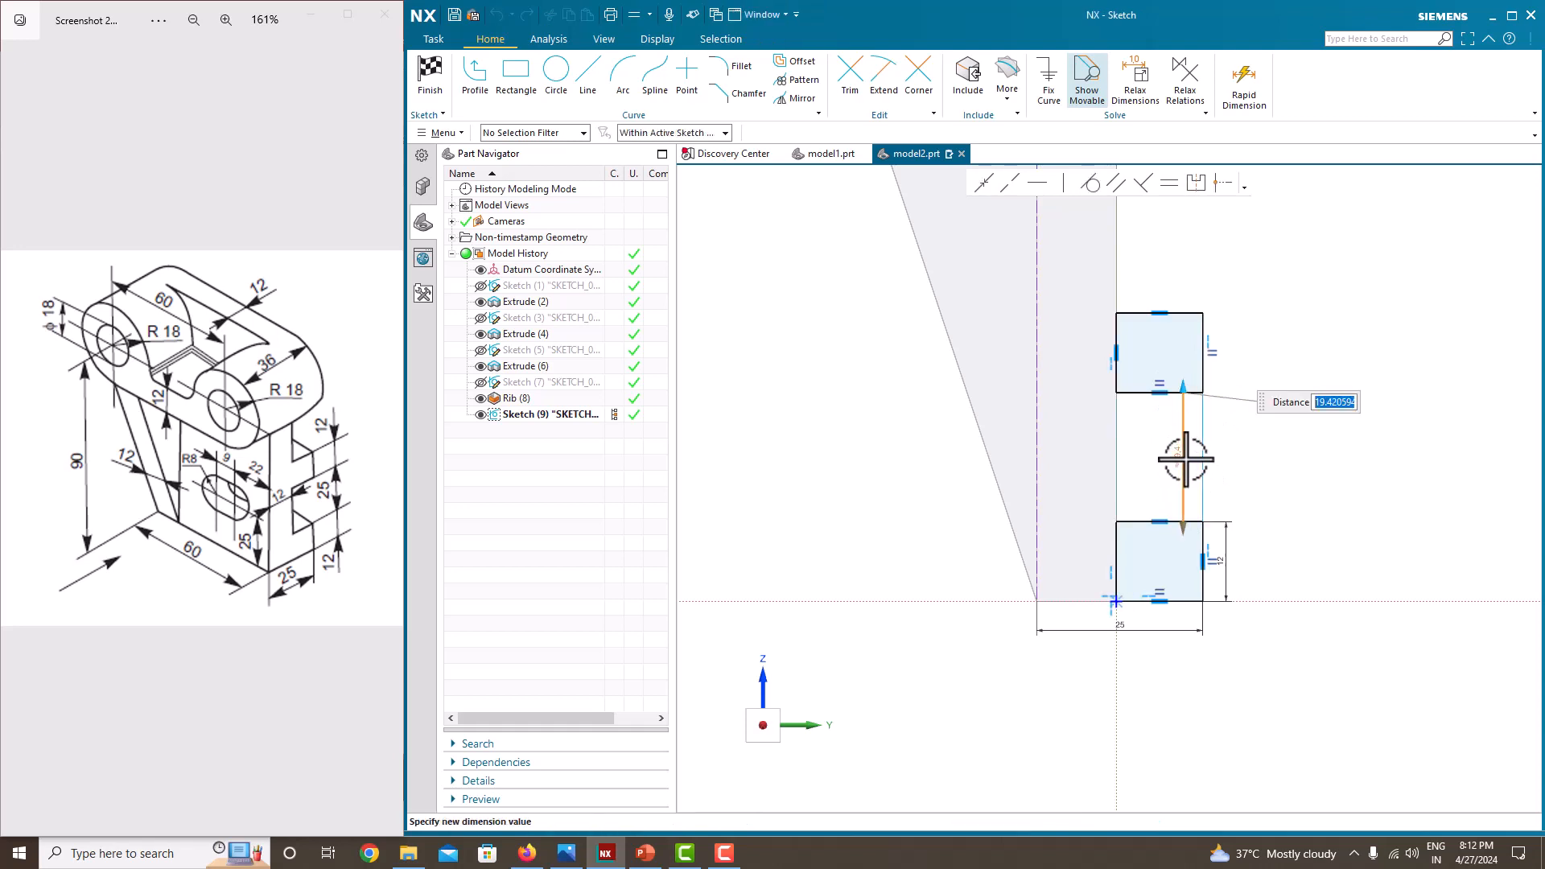
key(Return)
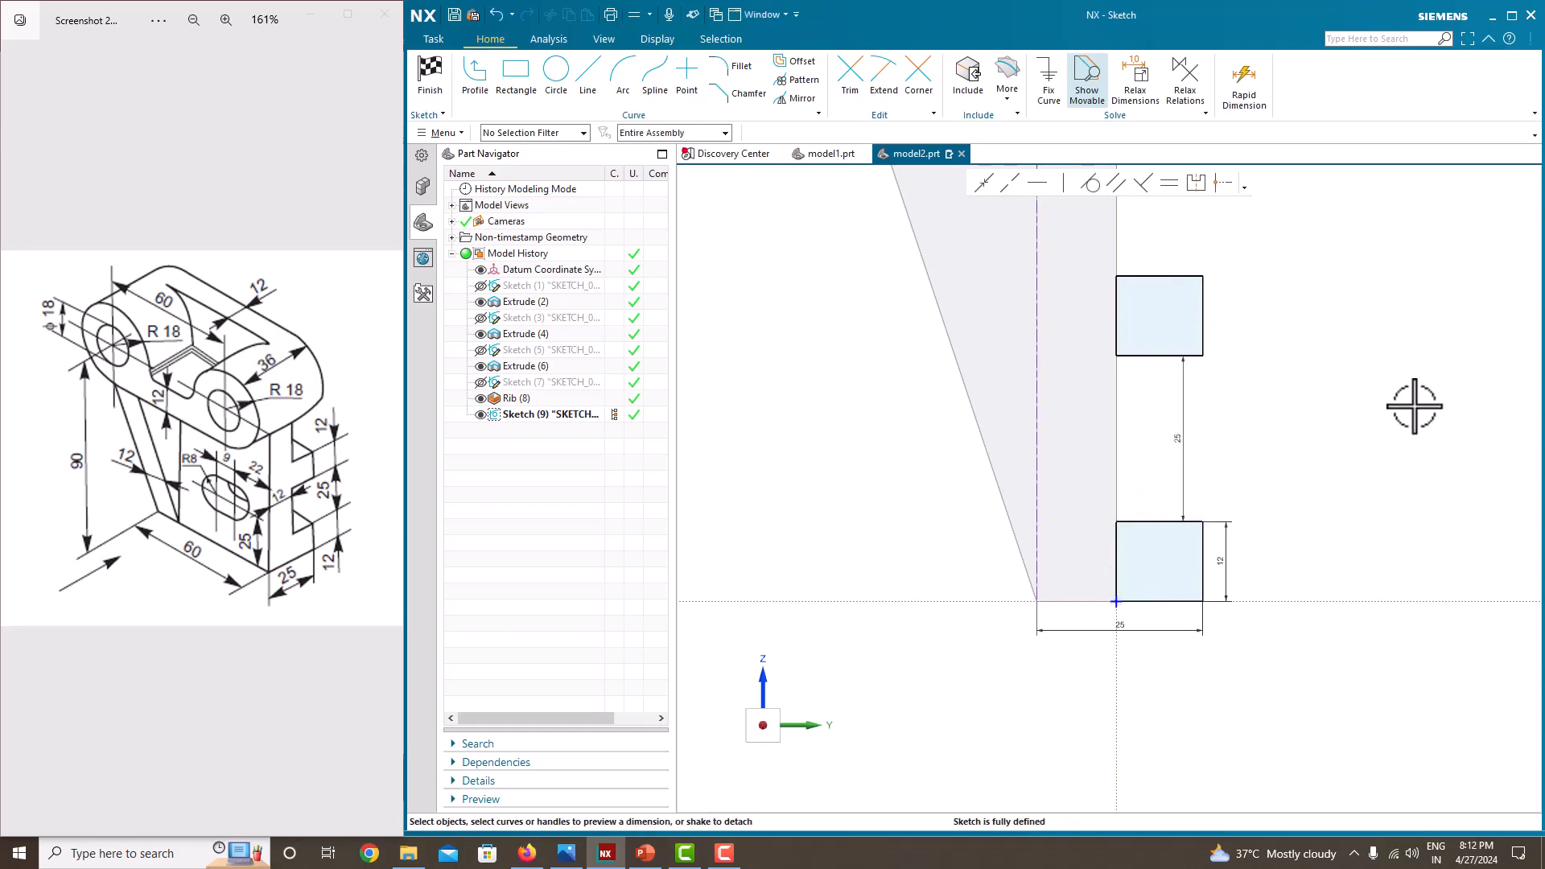
right_click(1288, 301)
click(1296, 301)
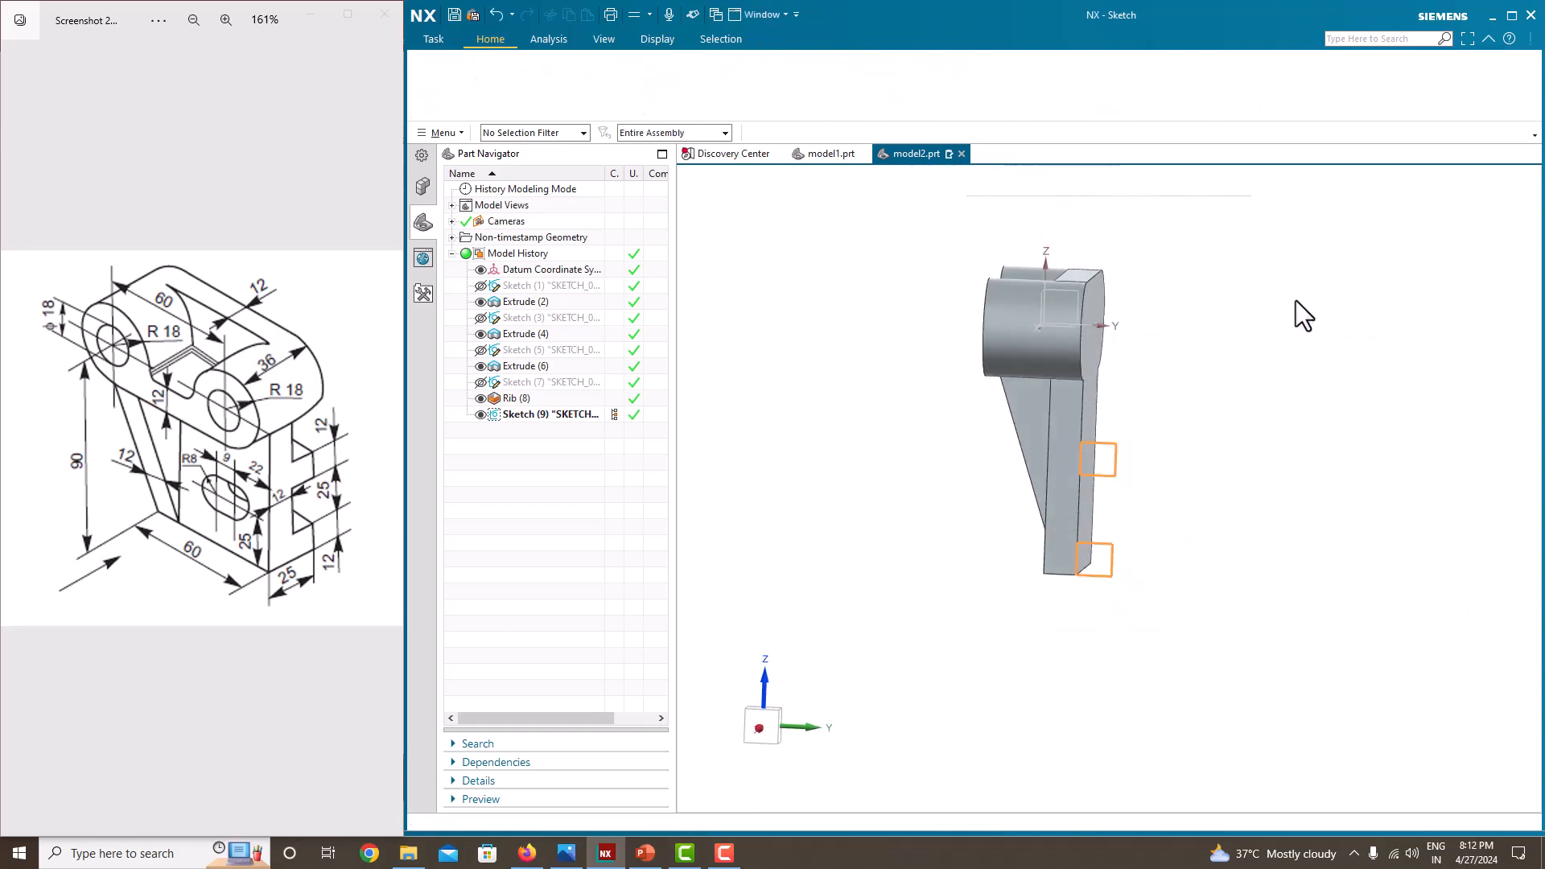
Extrude both rectangles 60 mm across the plate's rear face, united with the body, and hide their sketch.
click(521, 95)
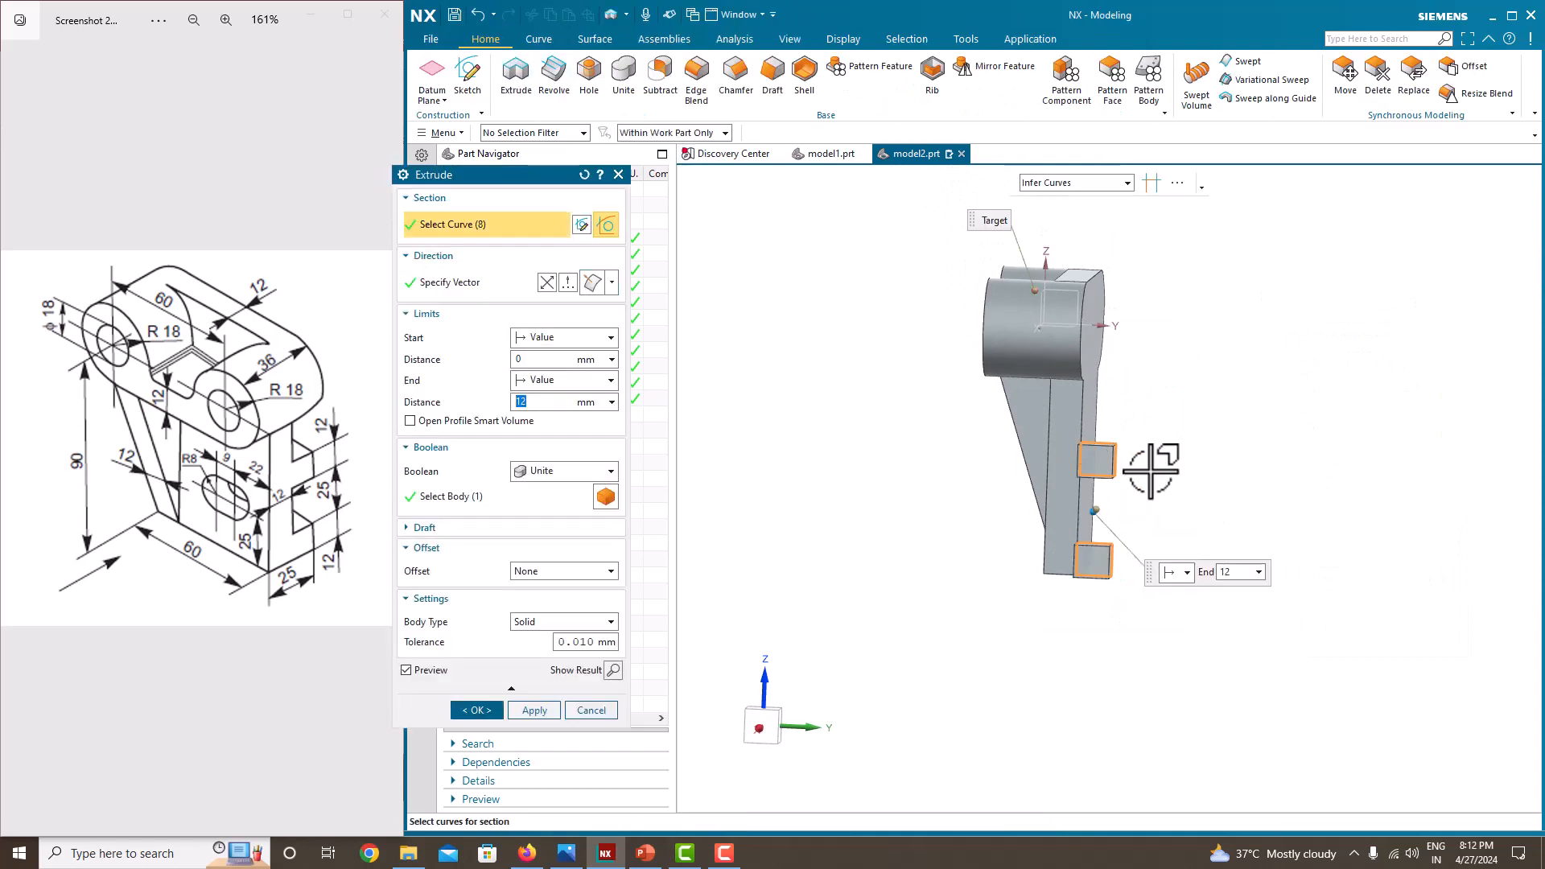
middle_drag(1146, 470, 976, 483)
drag(998, 518, 1061, 510)
click(539, 385)
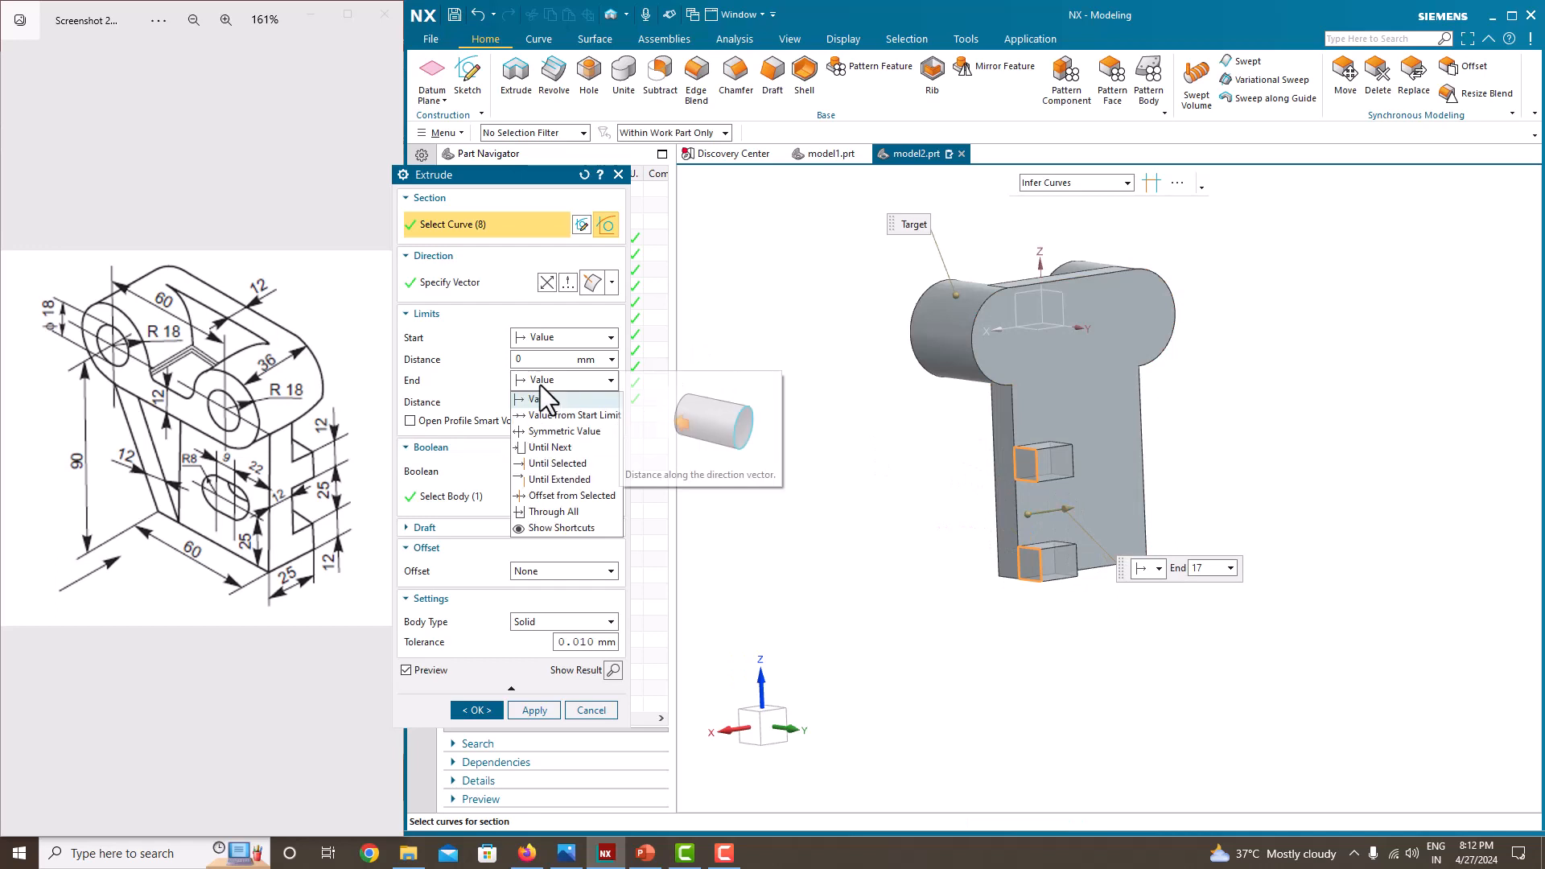
click(539, 384)
click(555, 402)
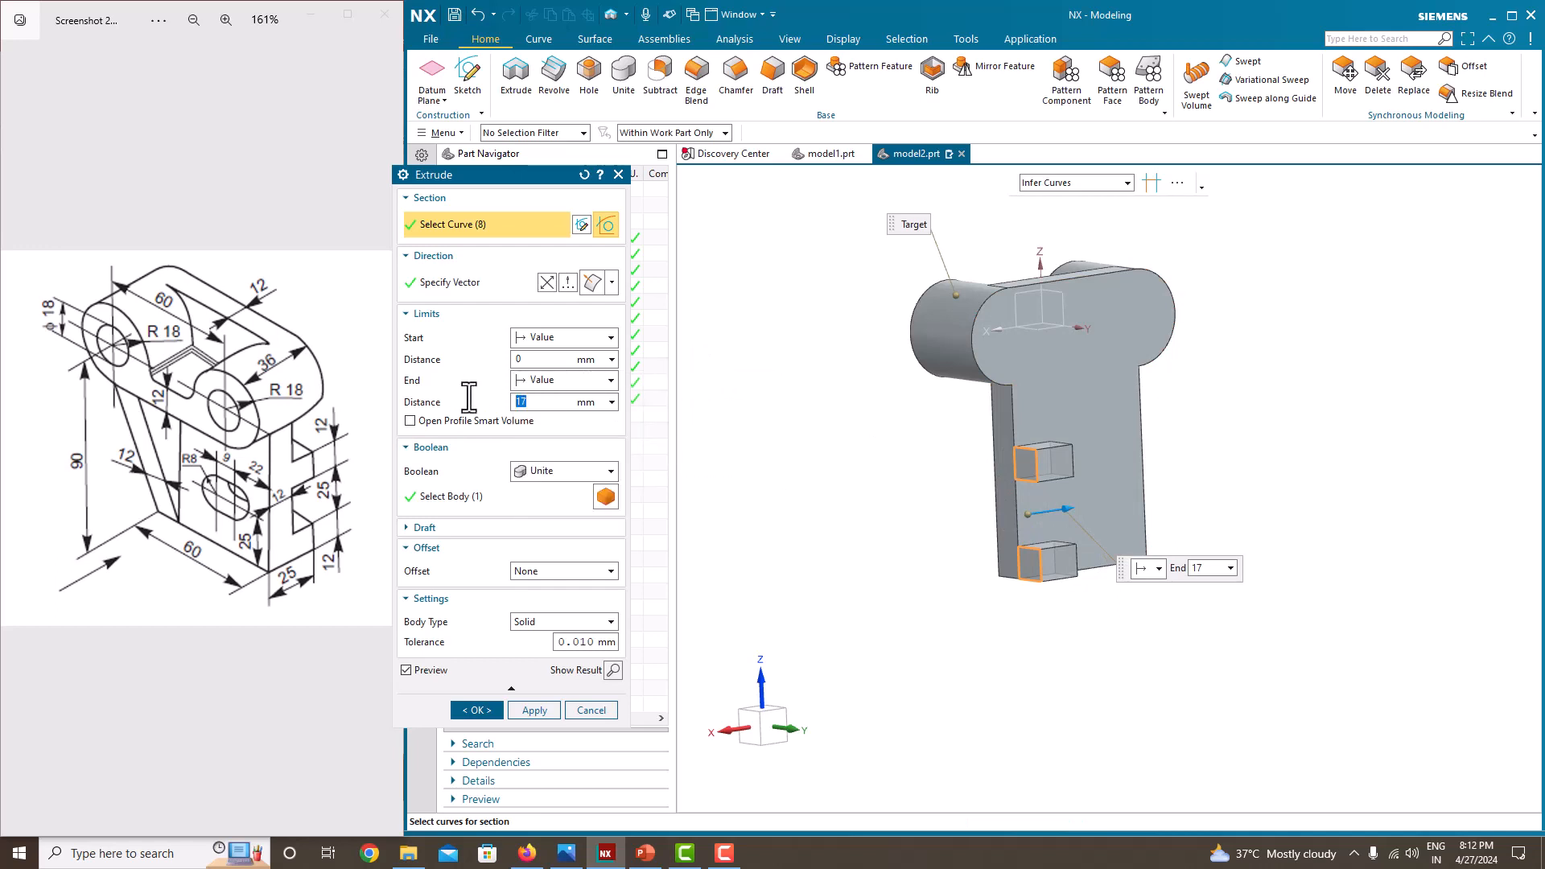
text(60)
key(Return)
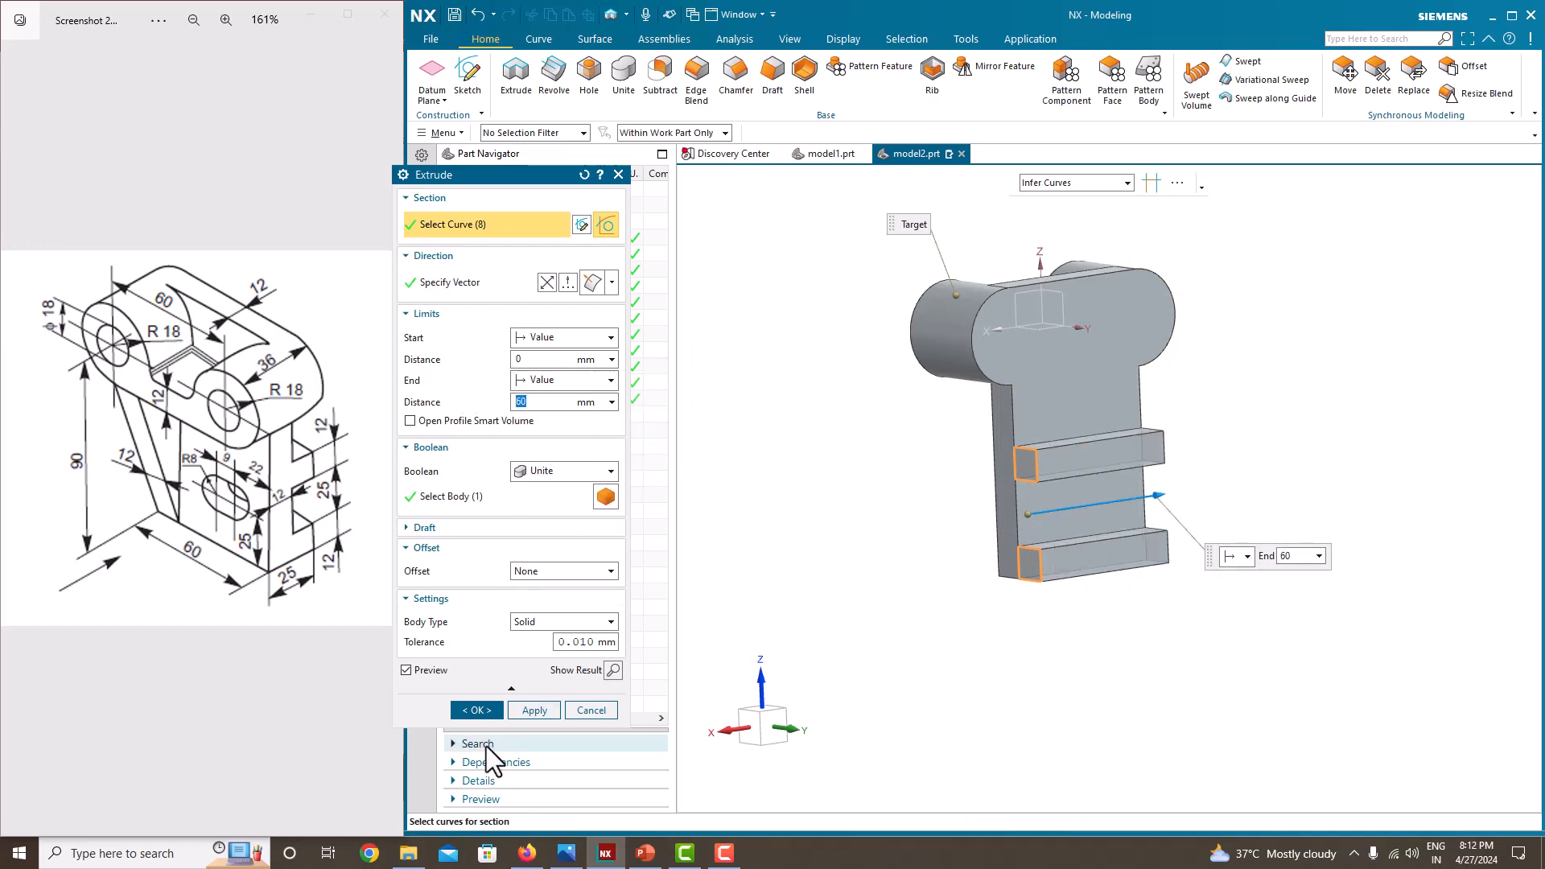
click(481, 710)
click(480, 398)
Start a new sketch on the plate's front face, beside the rib.
mouse_move(702, 420)
middle_down()
mouse_move(886, 417)
mouse_move(848, 420)
mouse_move(874, 432)
middle_up()
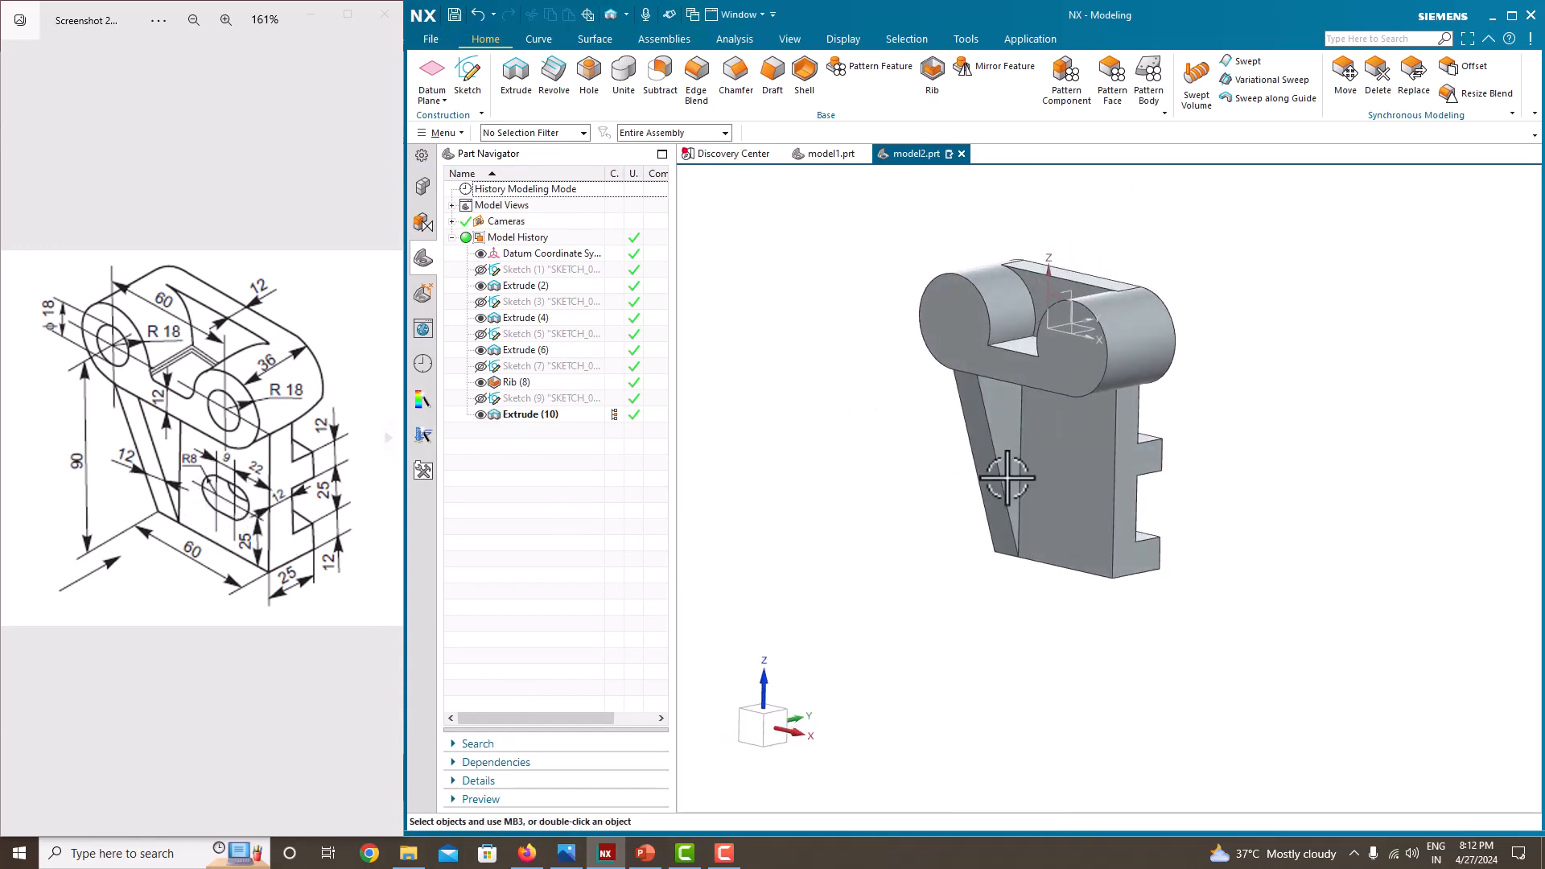
middle_drag(1007, 478, 1037, 485)
click(478, 89)
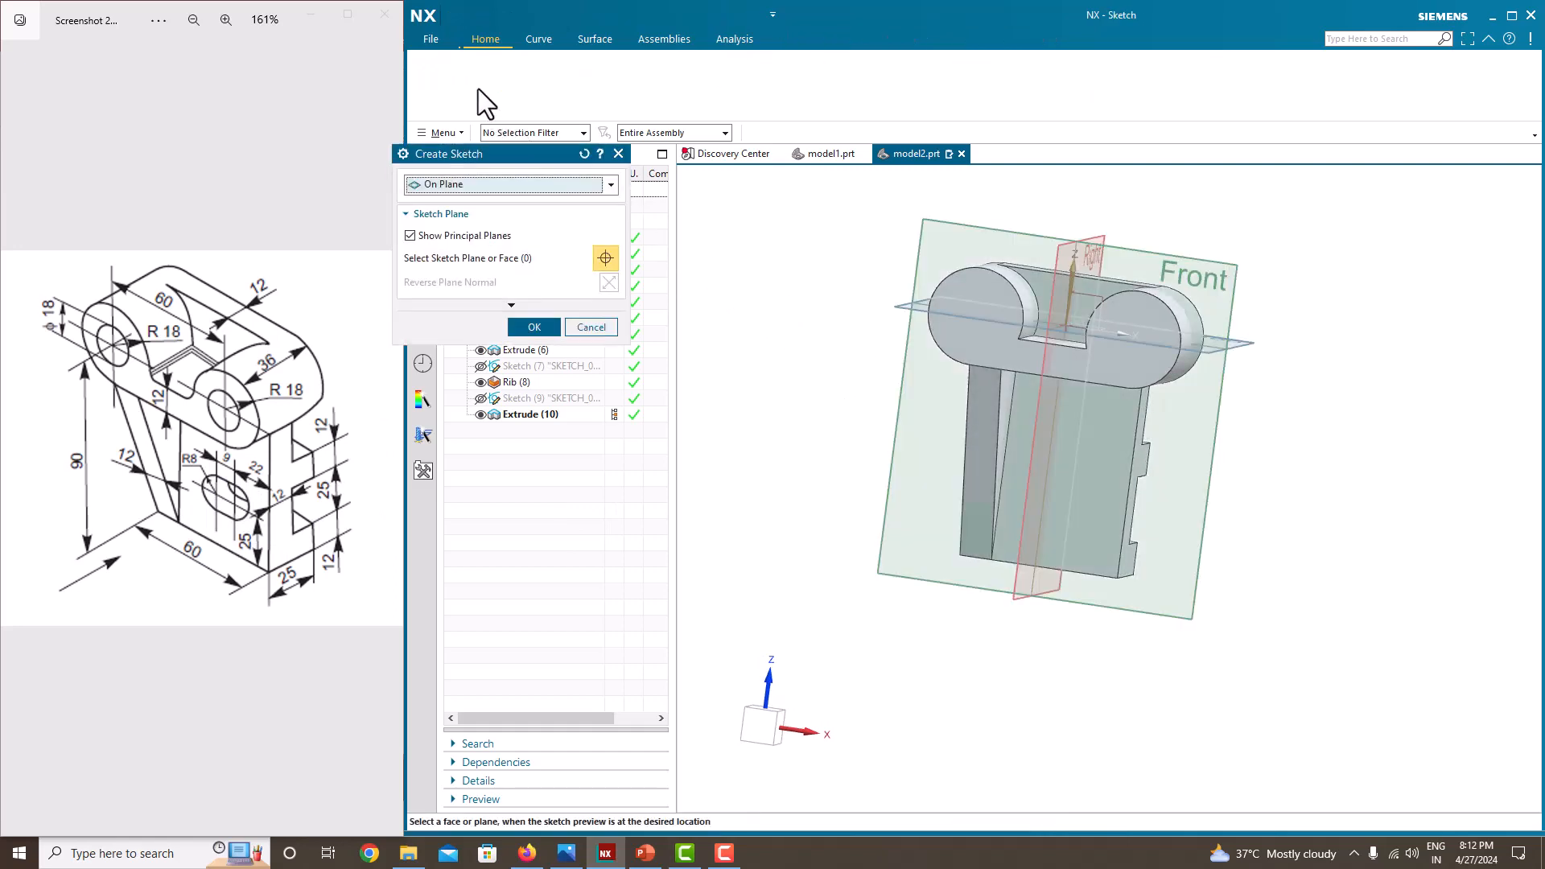
click(1088, 524)
click(533, 346)
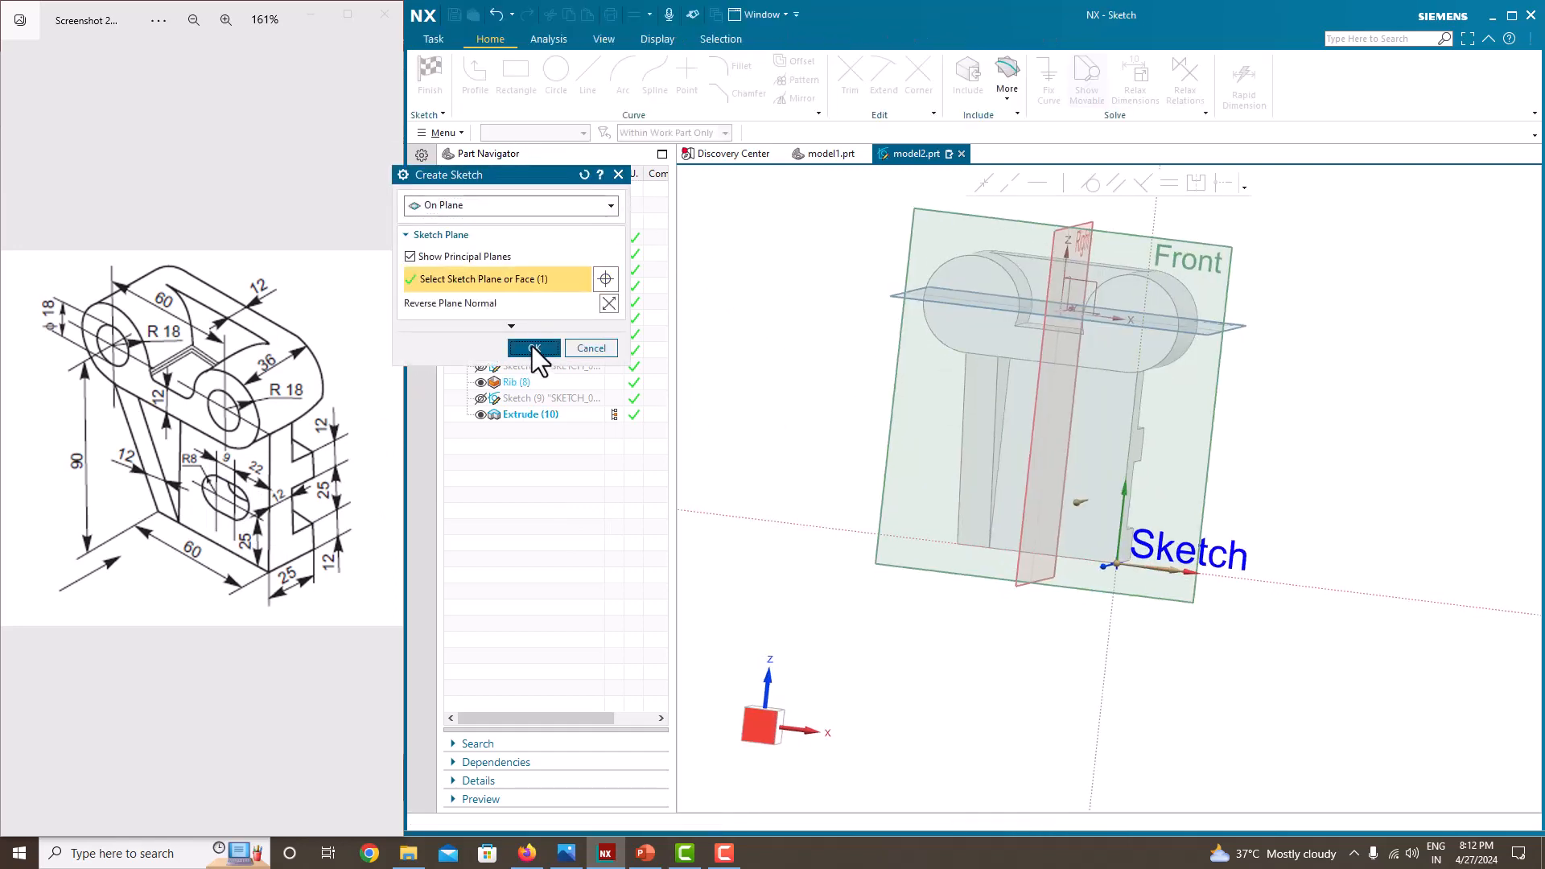
scroll(1187, 600, down, 1)
scroll(1089, 514, up, 4)
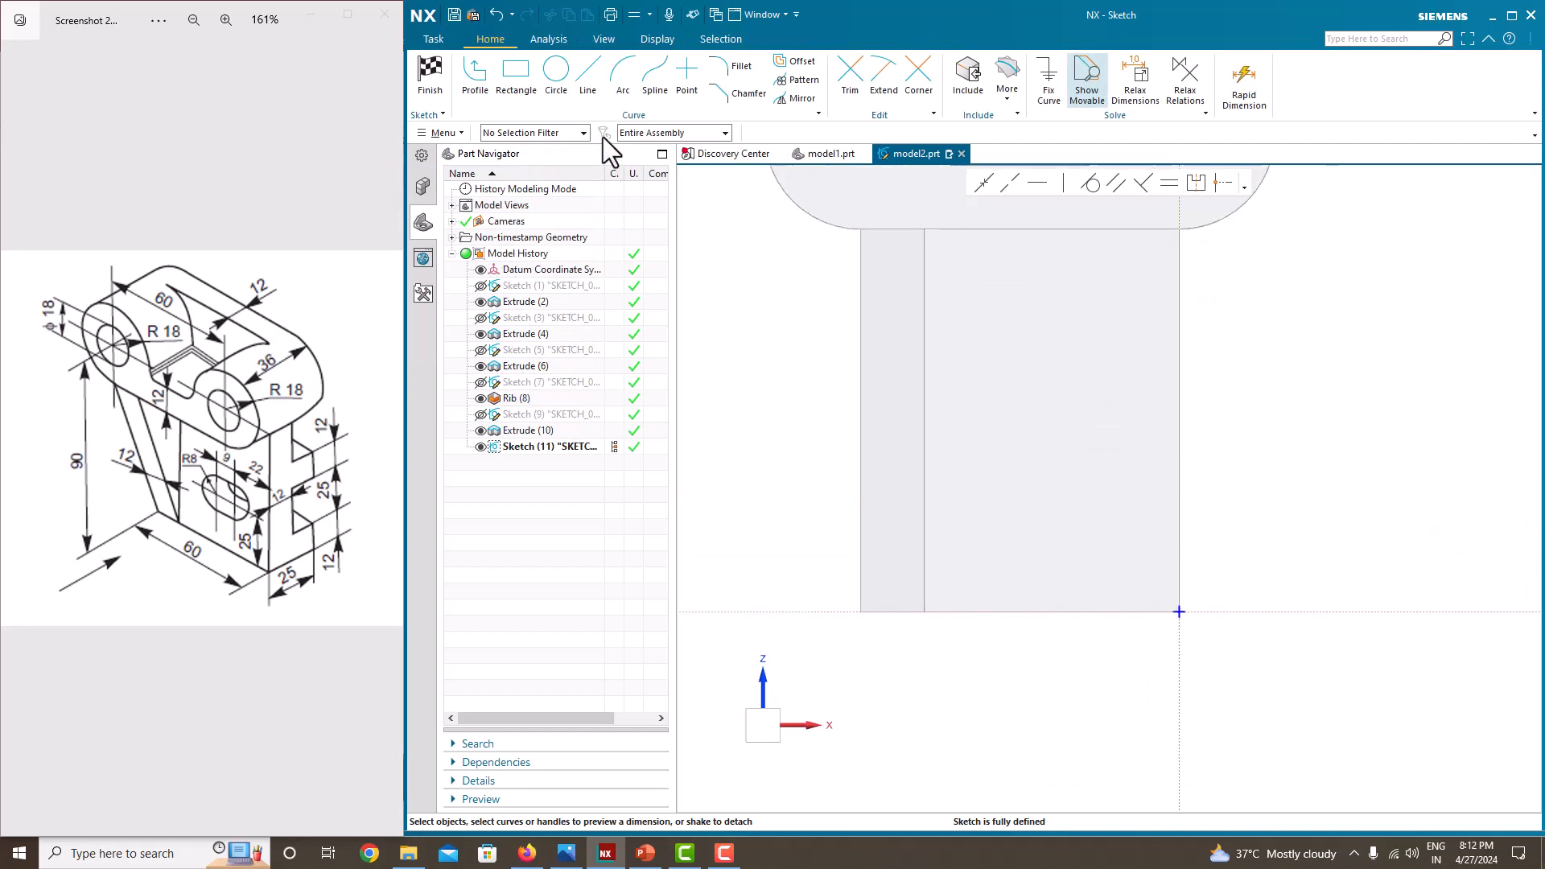
Draw a horizontal line about 62 mm long across the lower plate, from its rib-side edge to just past the opposite edge.
key(l)
click(861, 498)
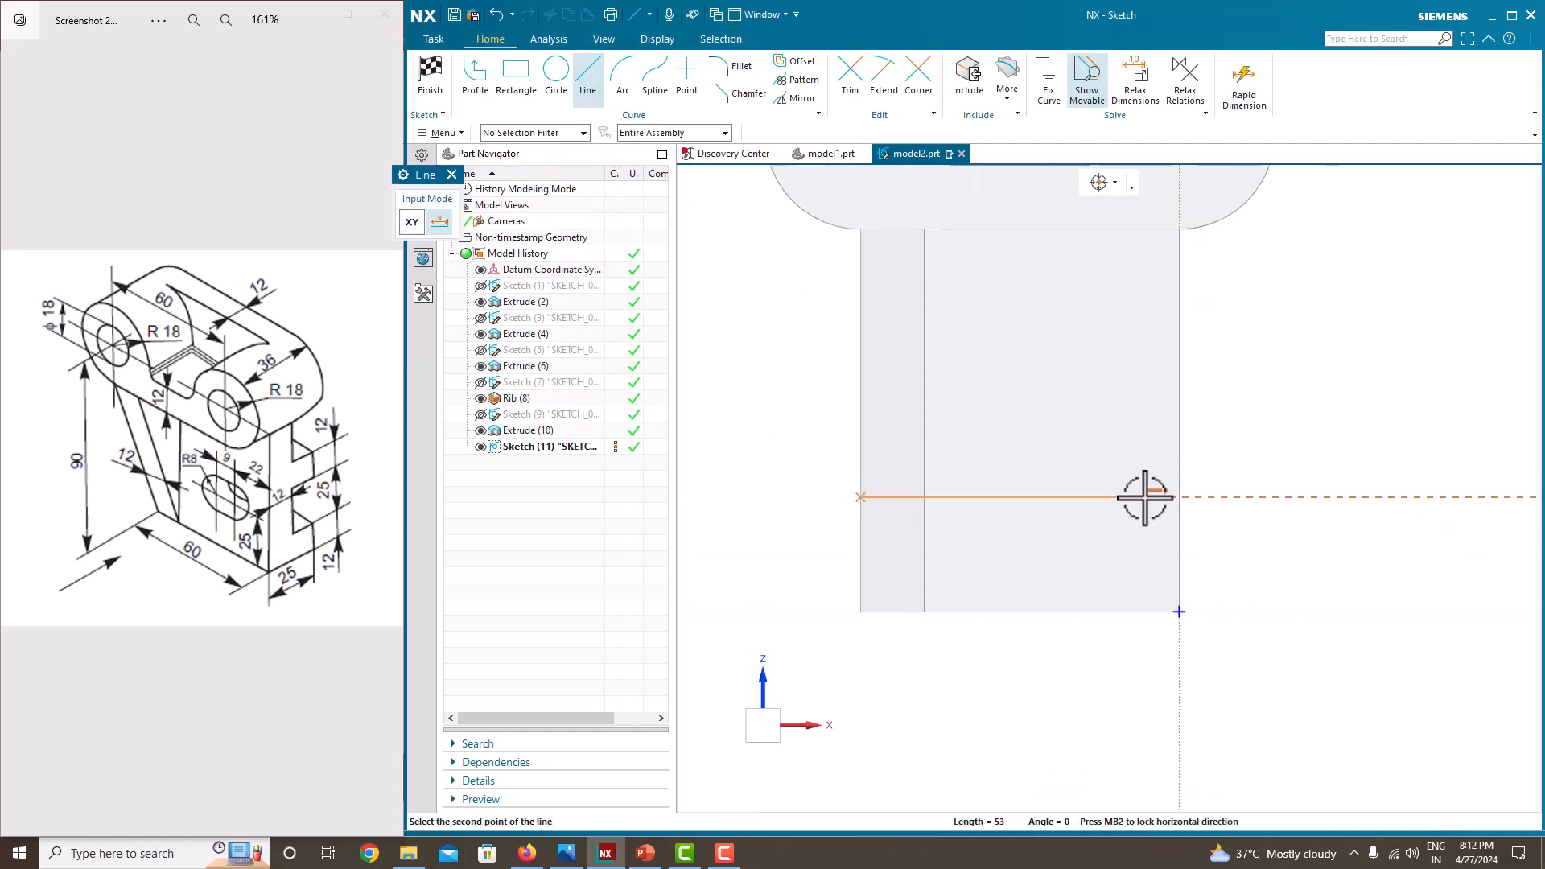
click(1189, 497)
key(Escape)
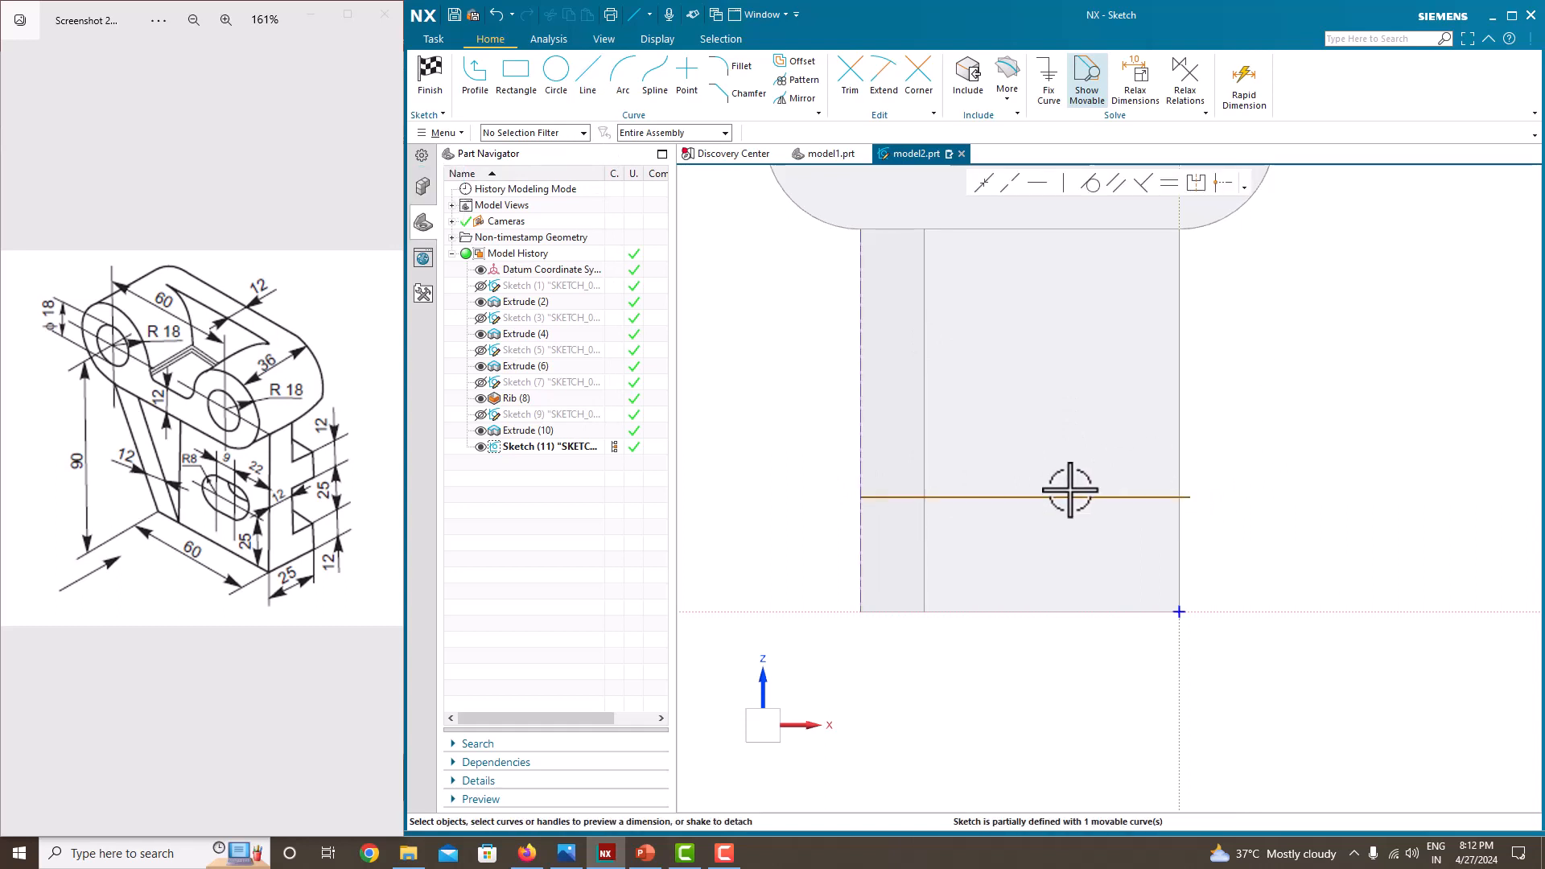
Set the length of the horizontal line across the lower plate to 70 mm.
click(1073, 496)
double_click(1034, 531)
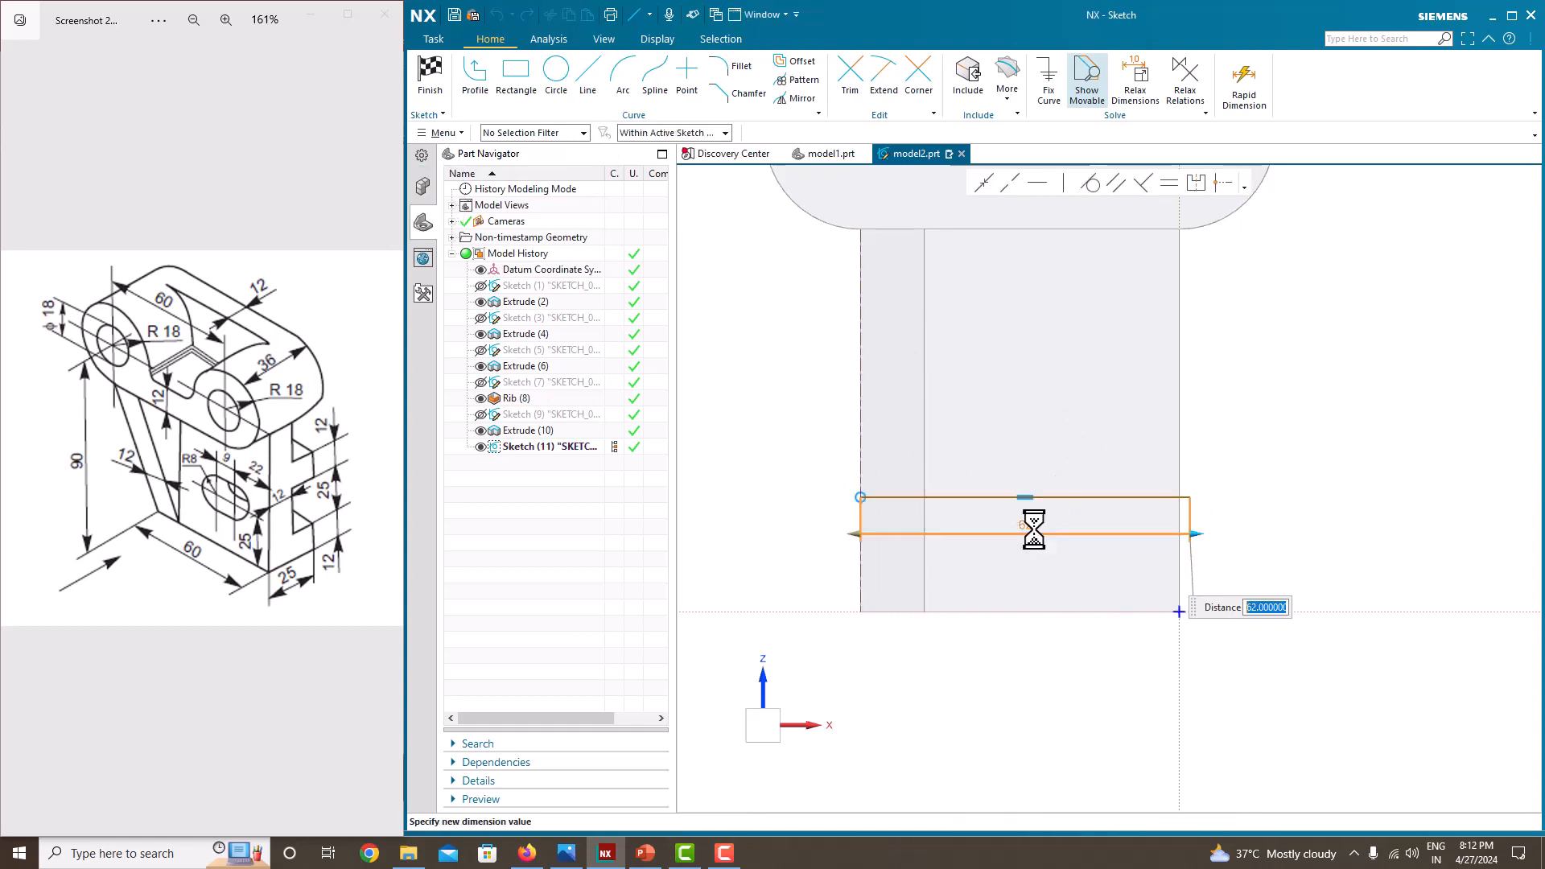
text(70)
key(Return)
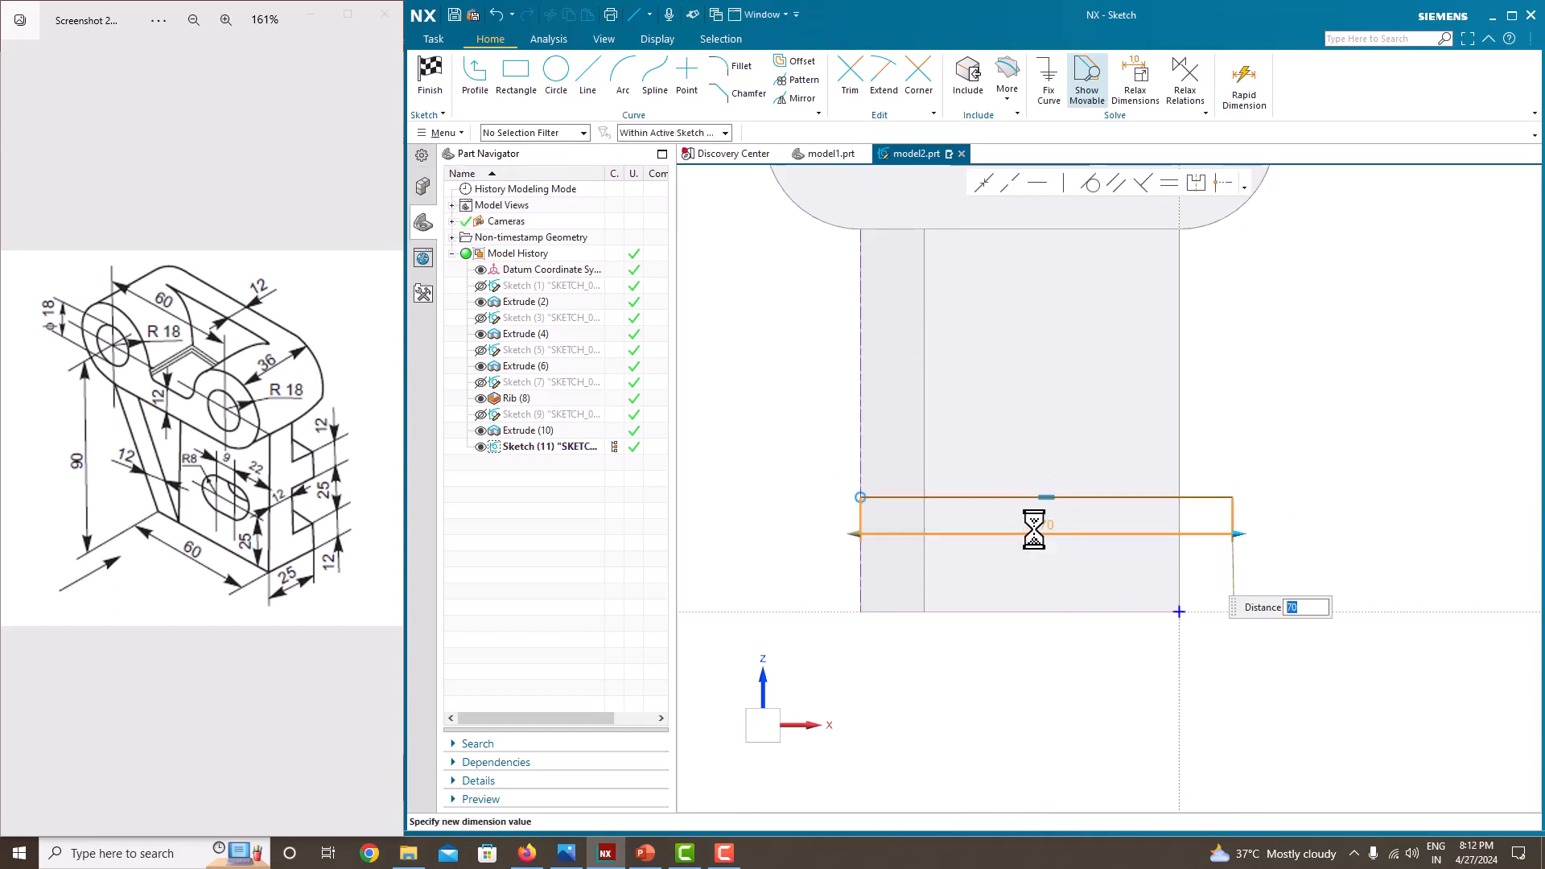
click(1316, 432)
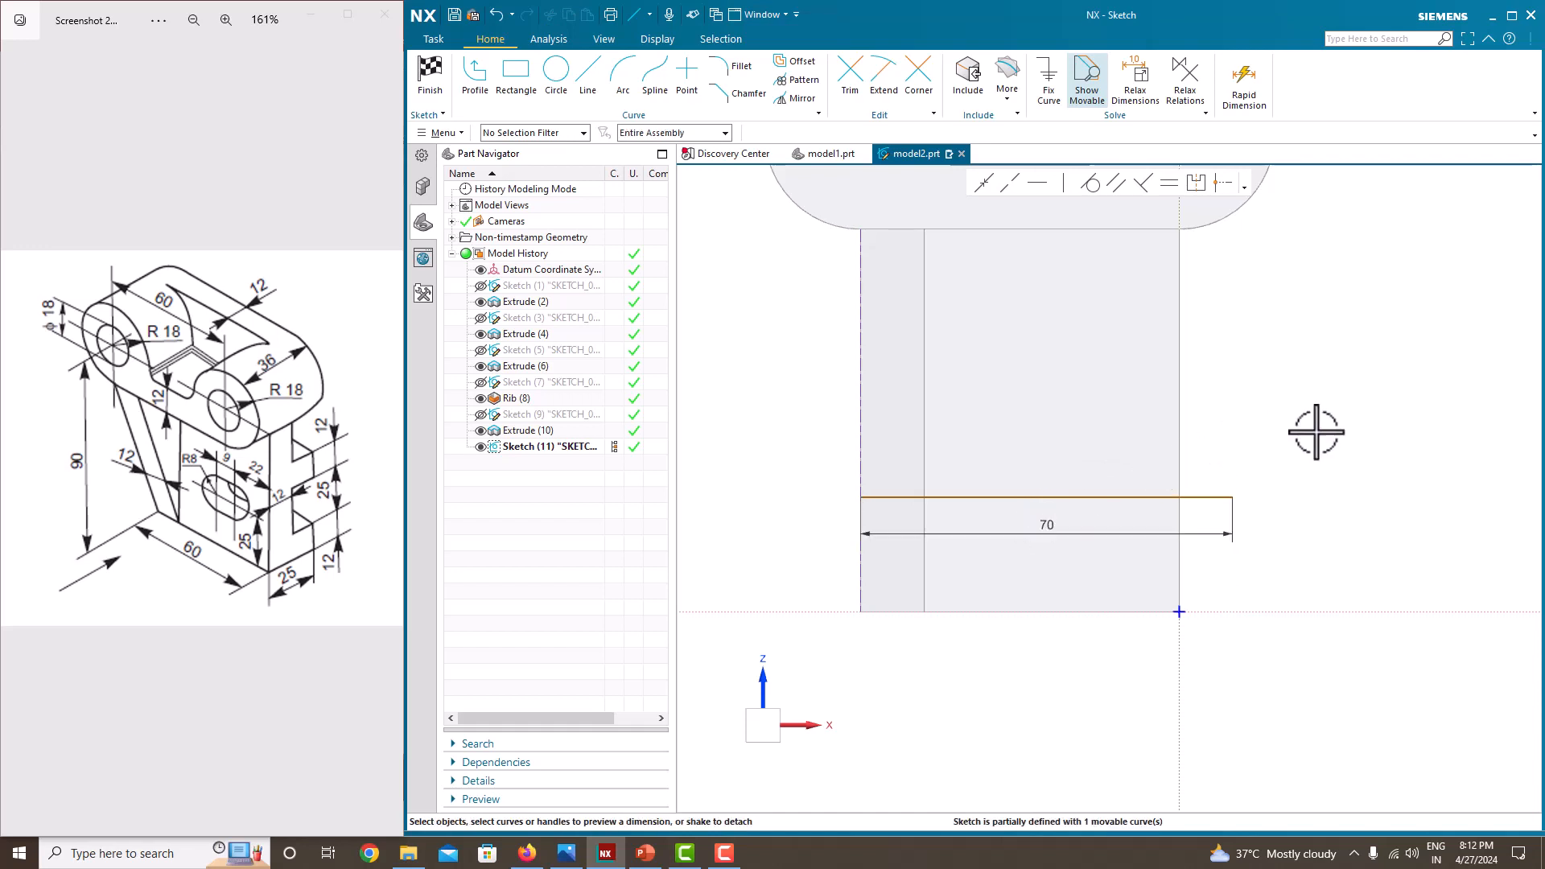
Position the horizontal line 25 mm above the plate's bottom edge and convert it to a reference line.
click(1111, 497)
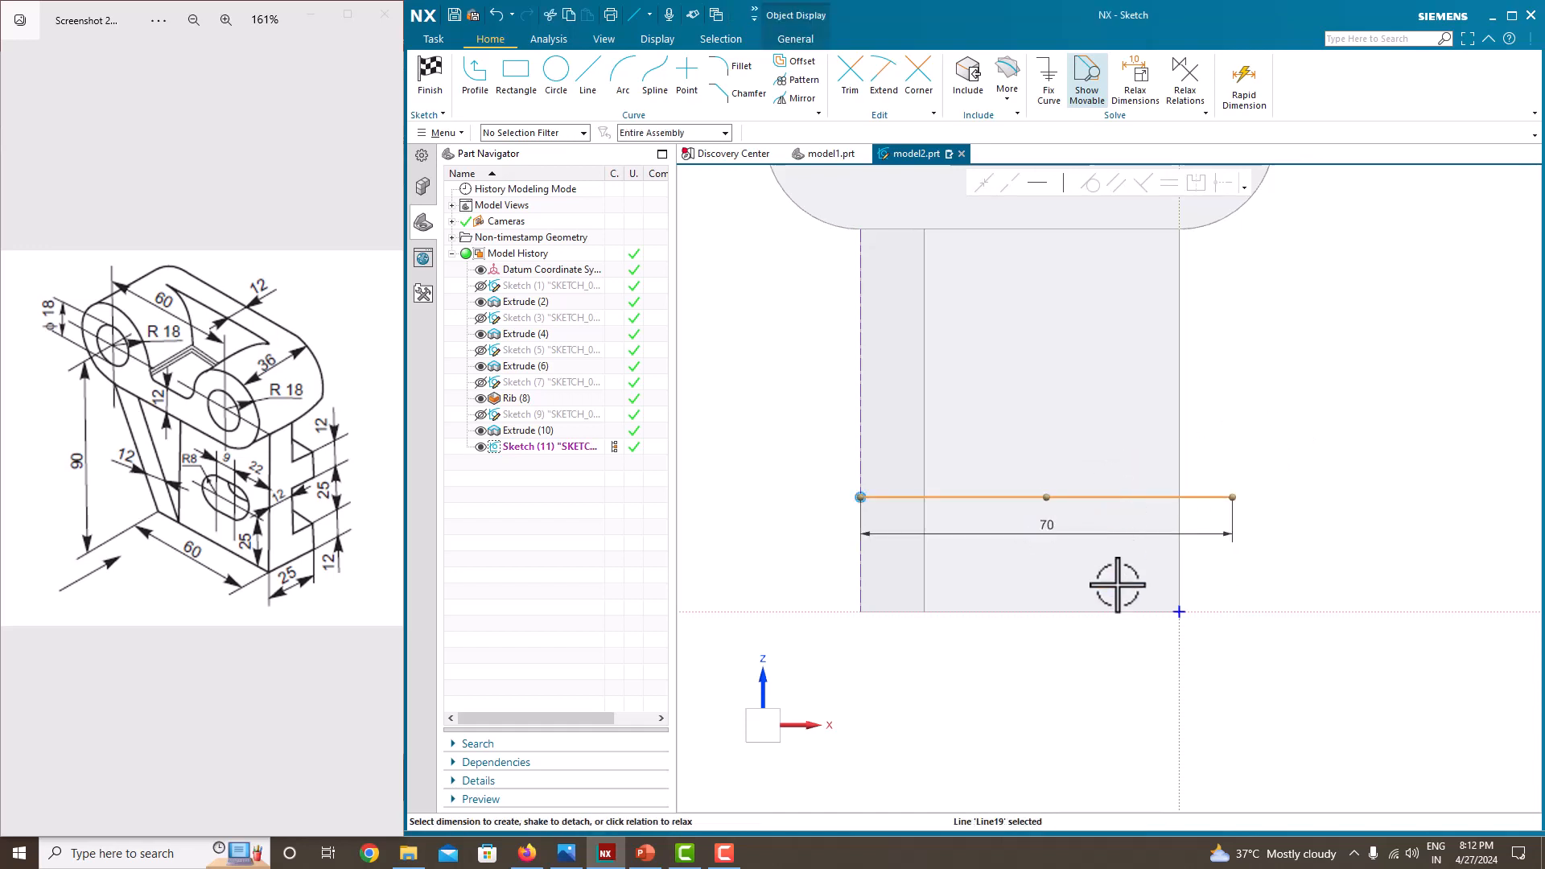
click(1111, 611)
click(1117, 555)
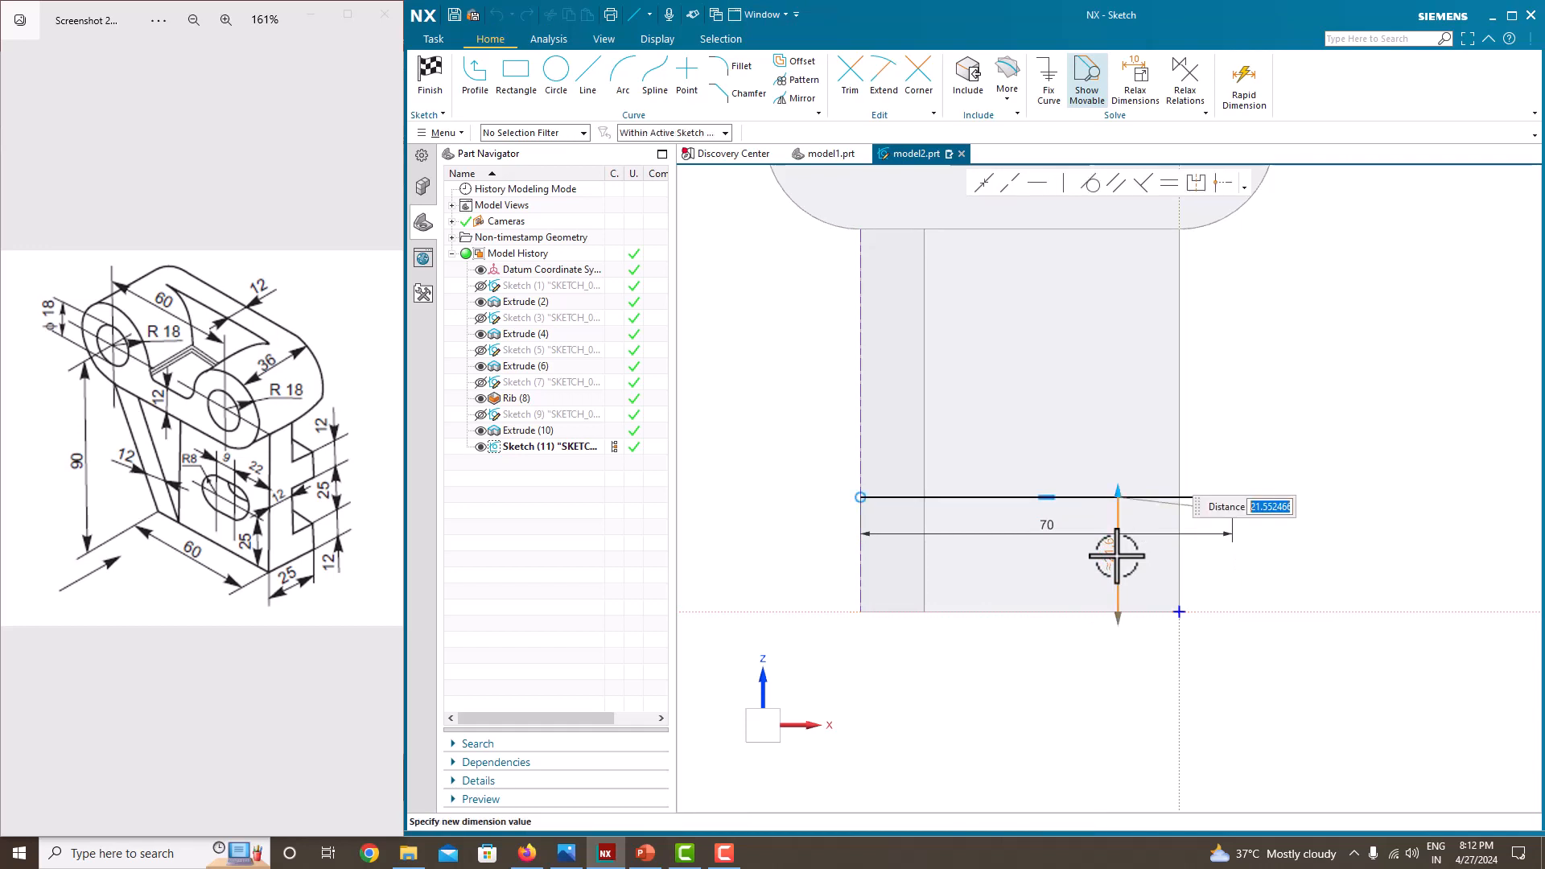
text(25)
key(Return)
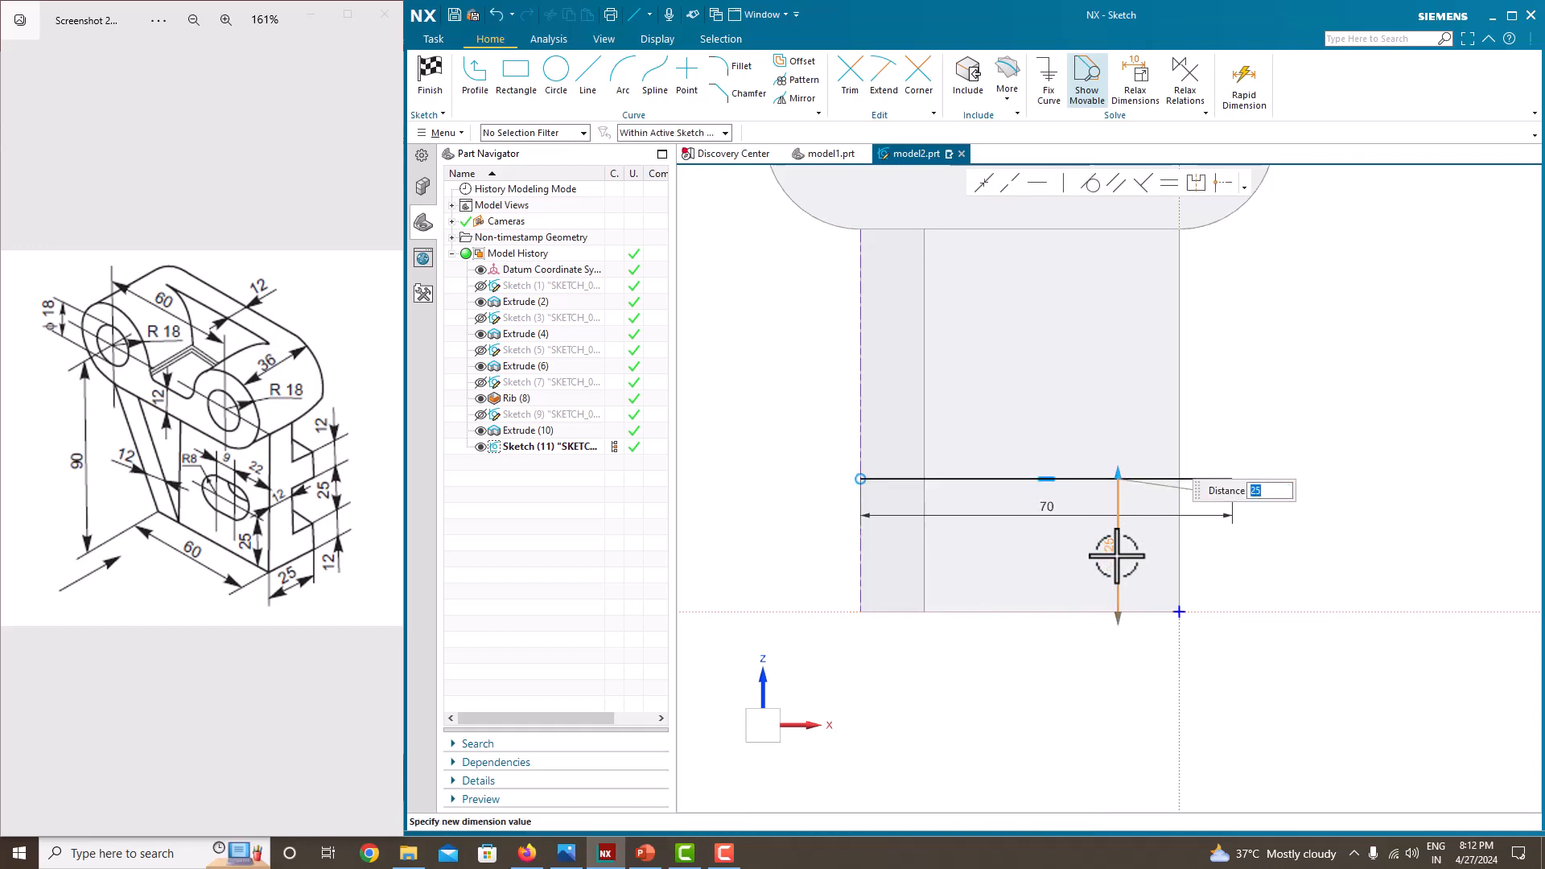
click(1208, 477)
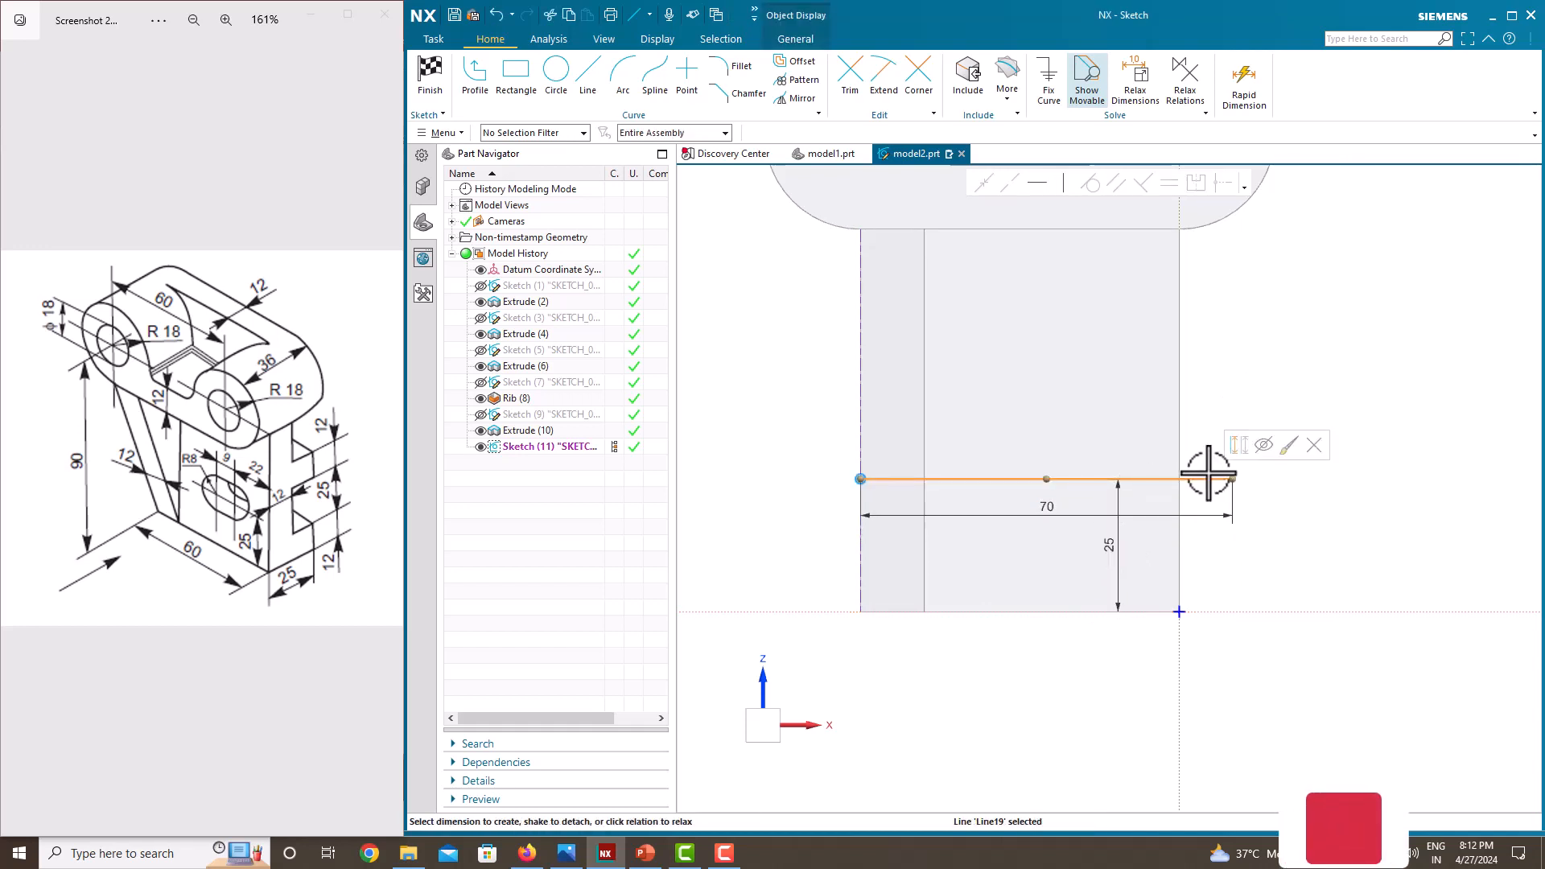
click(1239, 445)
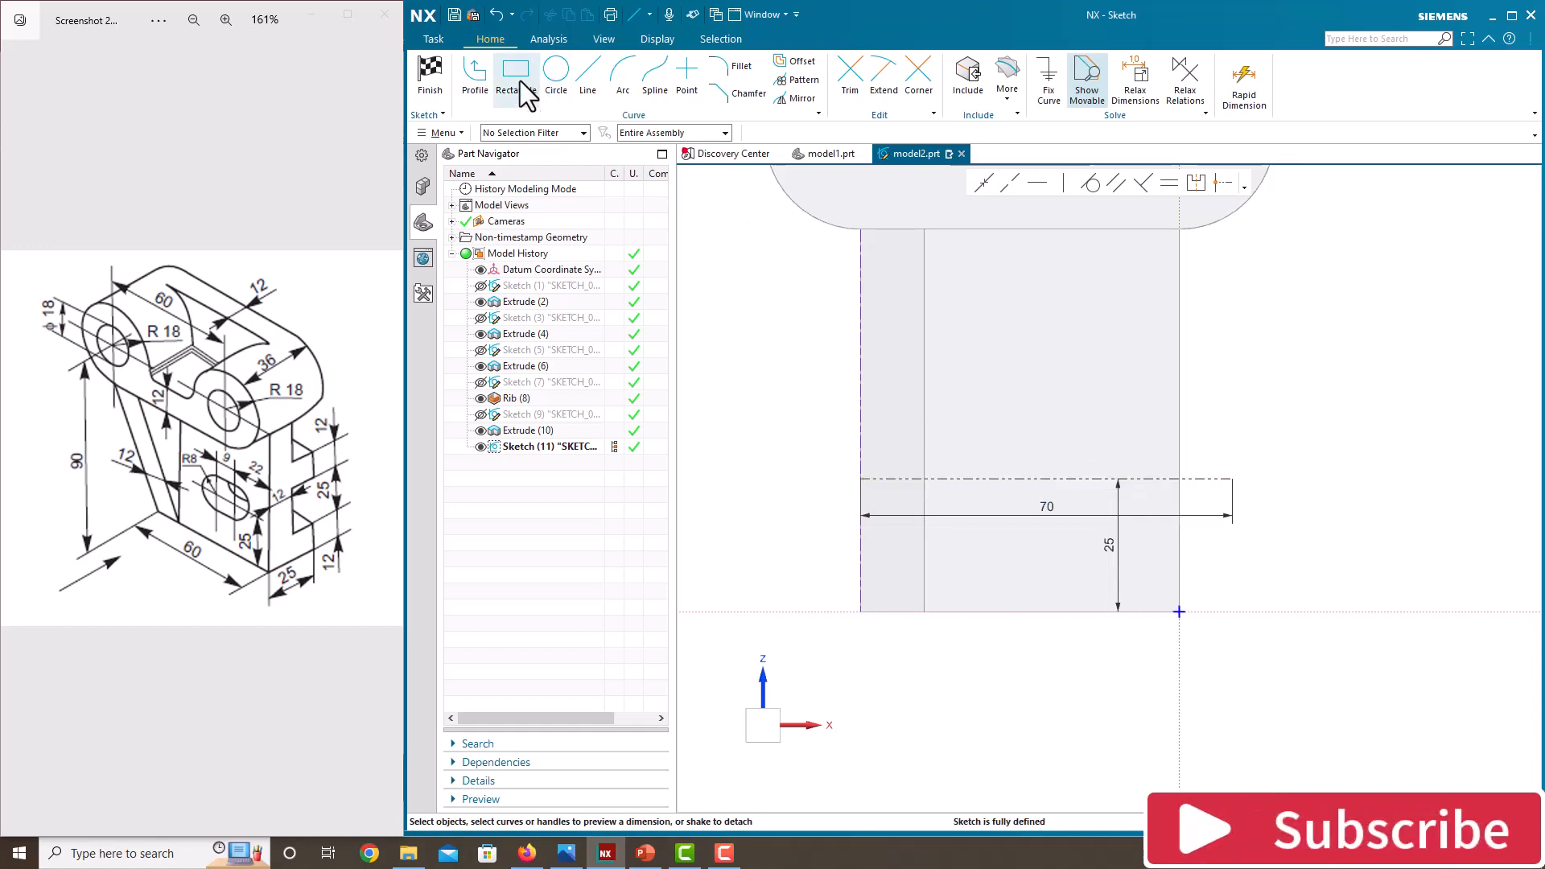
Draw a rectangle about 26 mm wide and 12 mm high straddling the reference line on the plate face.
click(520, 80)
click(1005, 447)
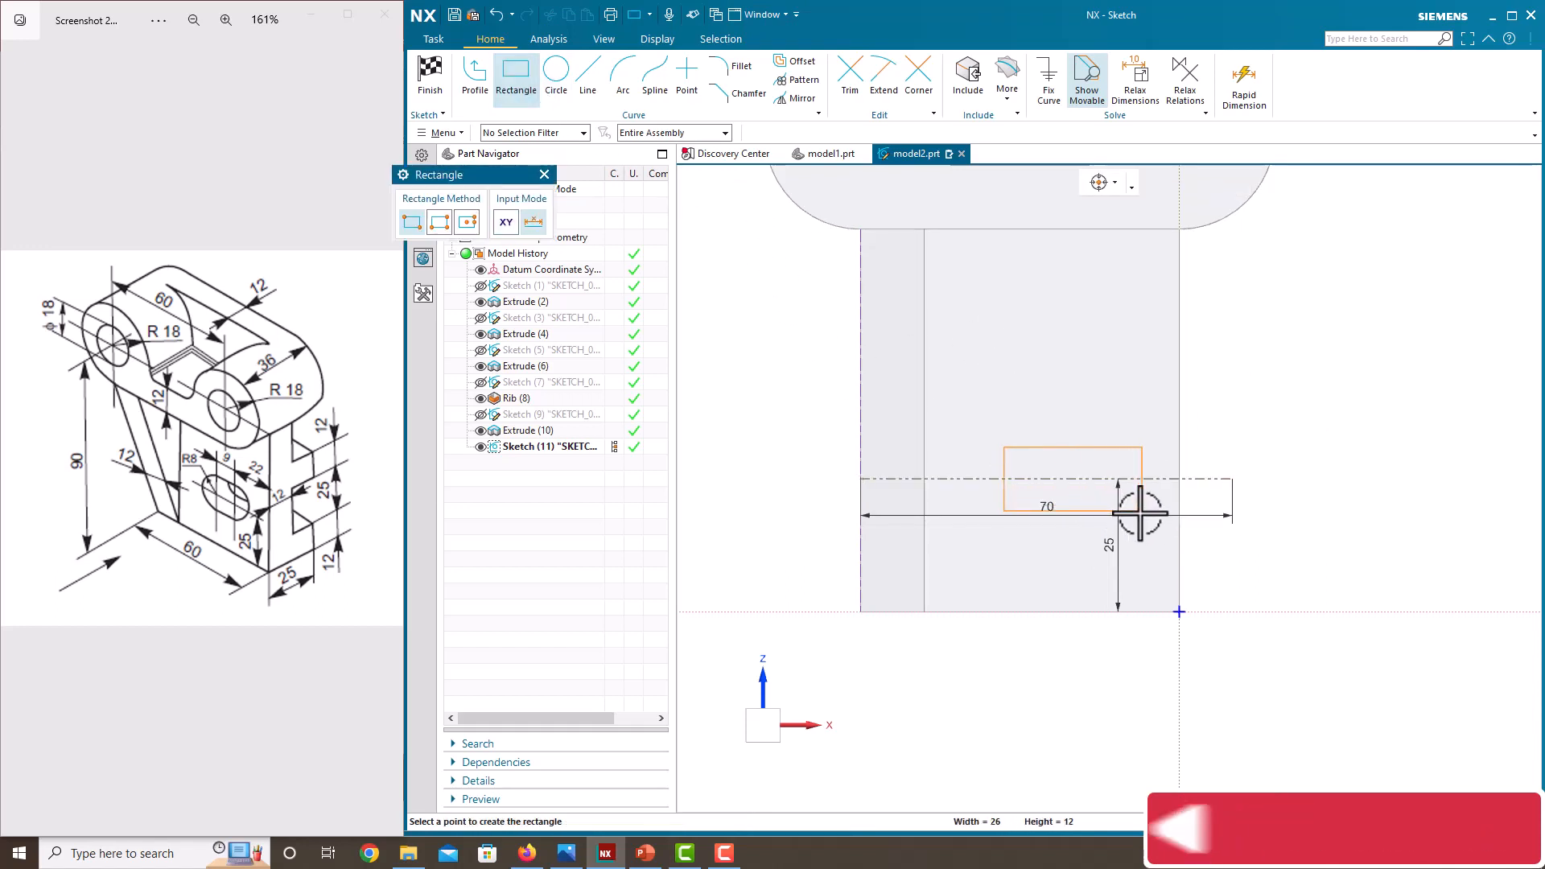
click(1141, 510)
key(Escape)
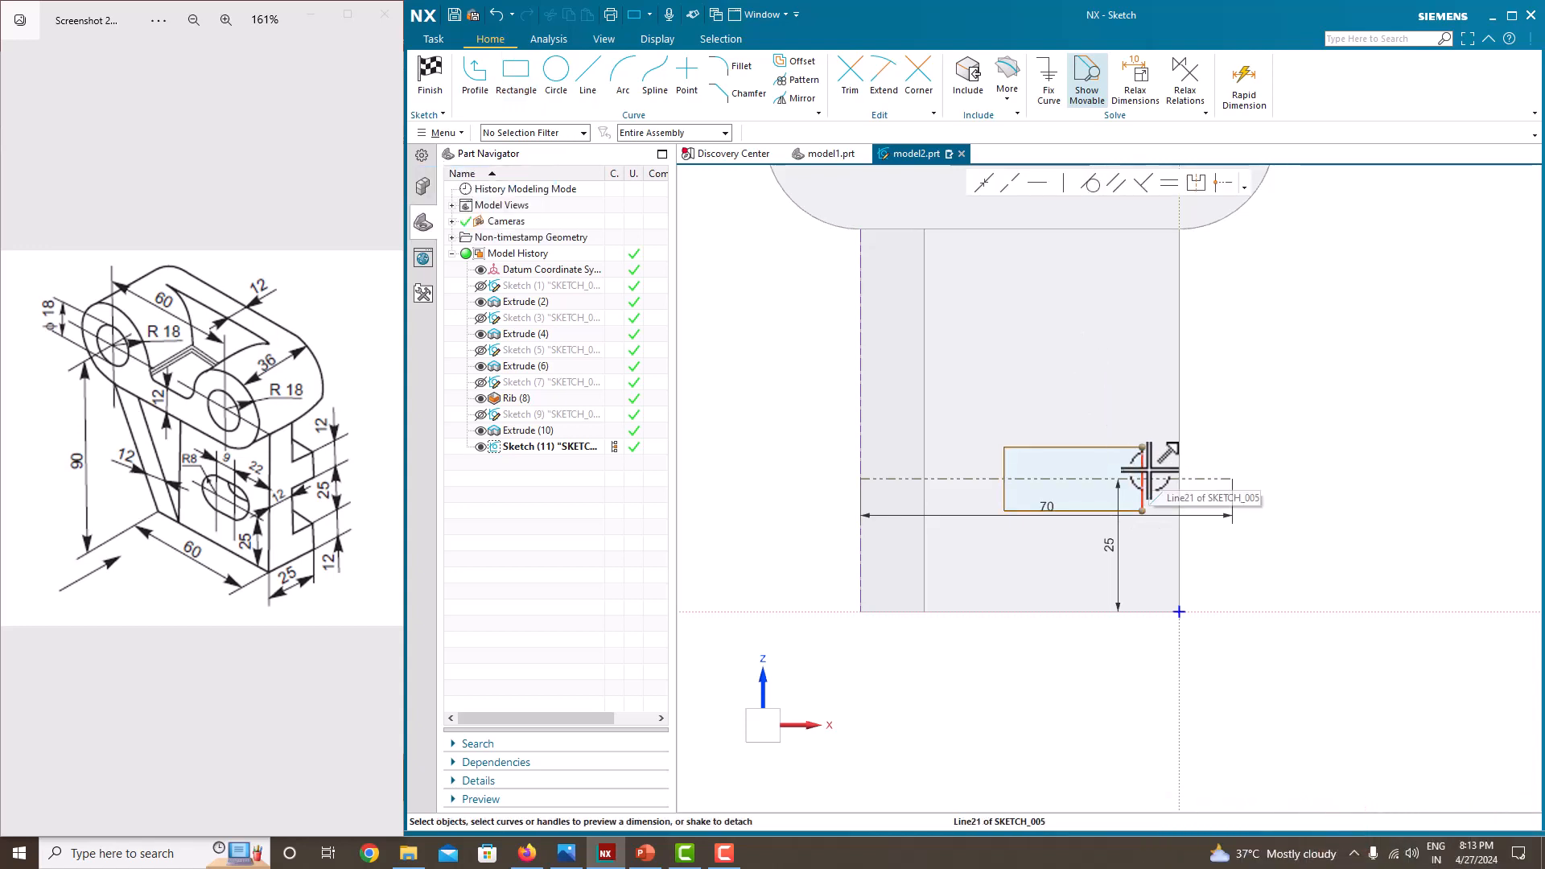
Dimension the rectangle's side farther from the rib at 22 mm from the plate's adjacent vertical edge.
click(1143, 471)
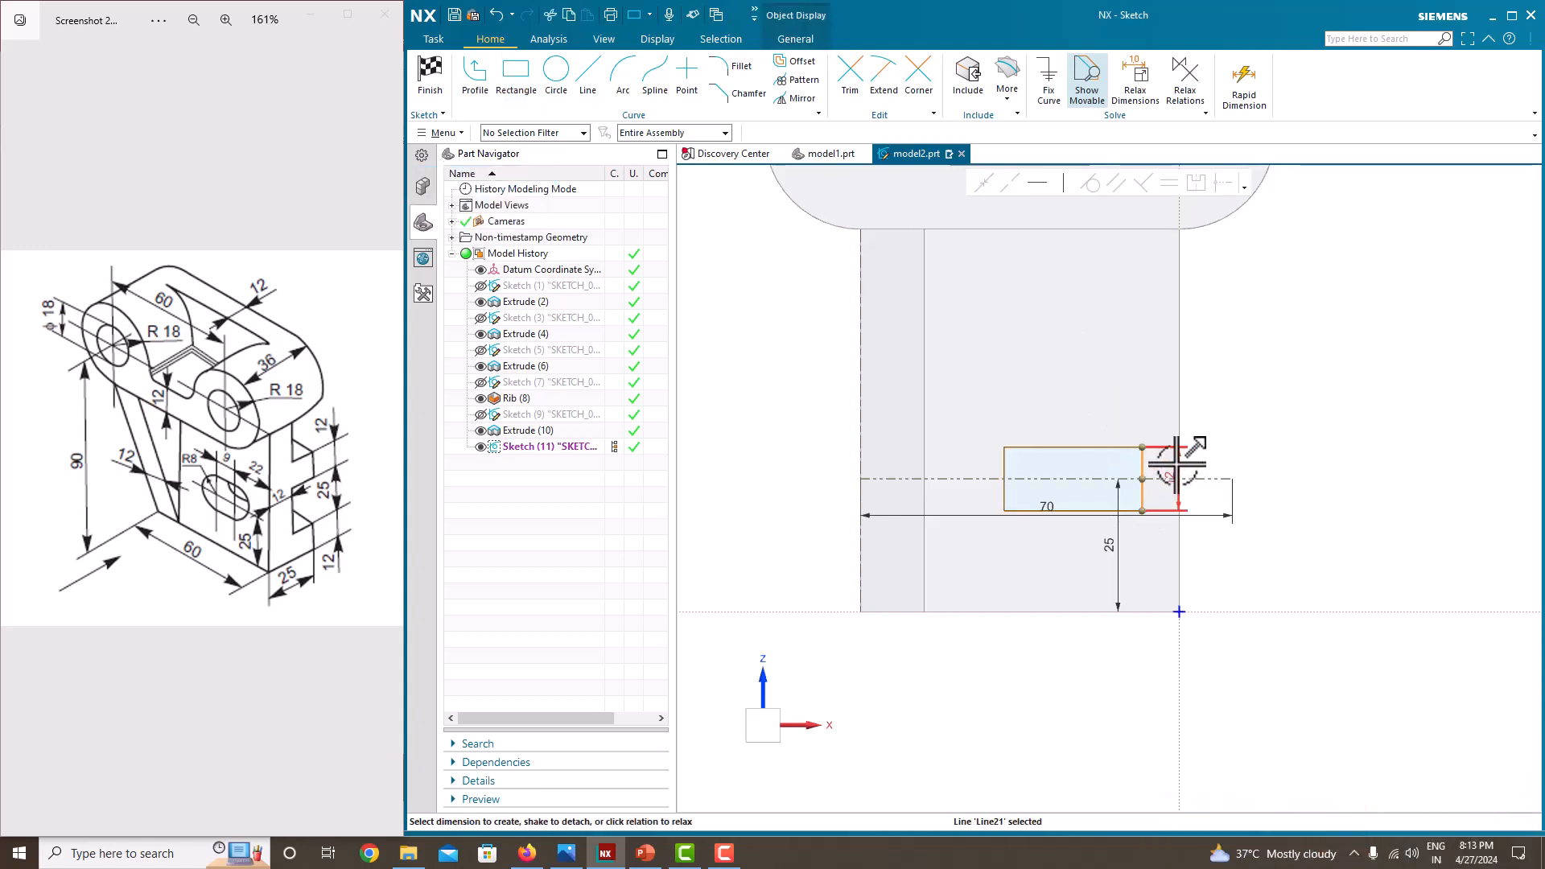
click(1180, 418)
key(d)
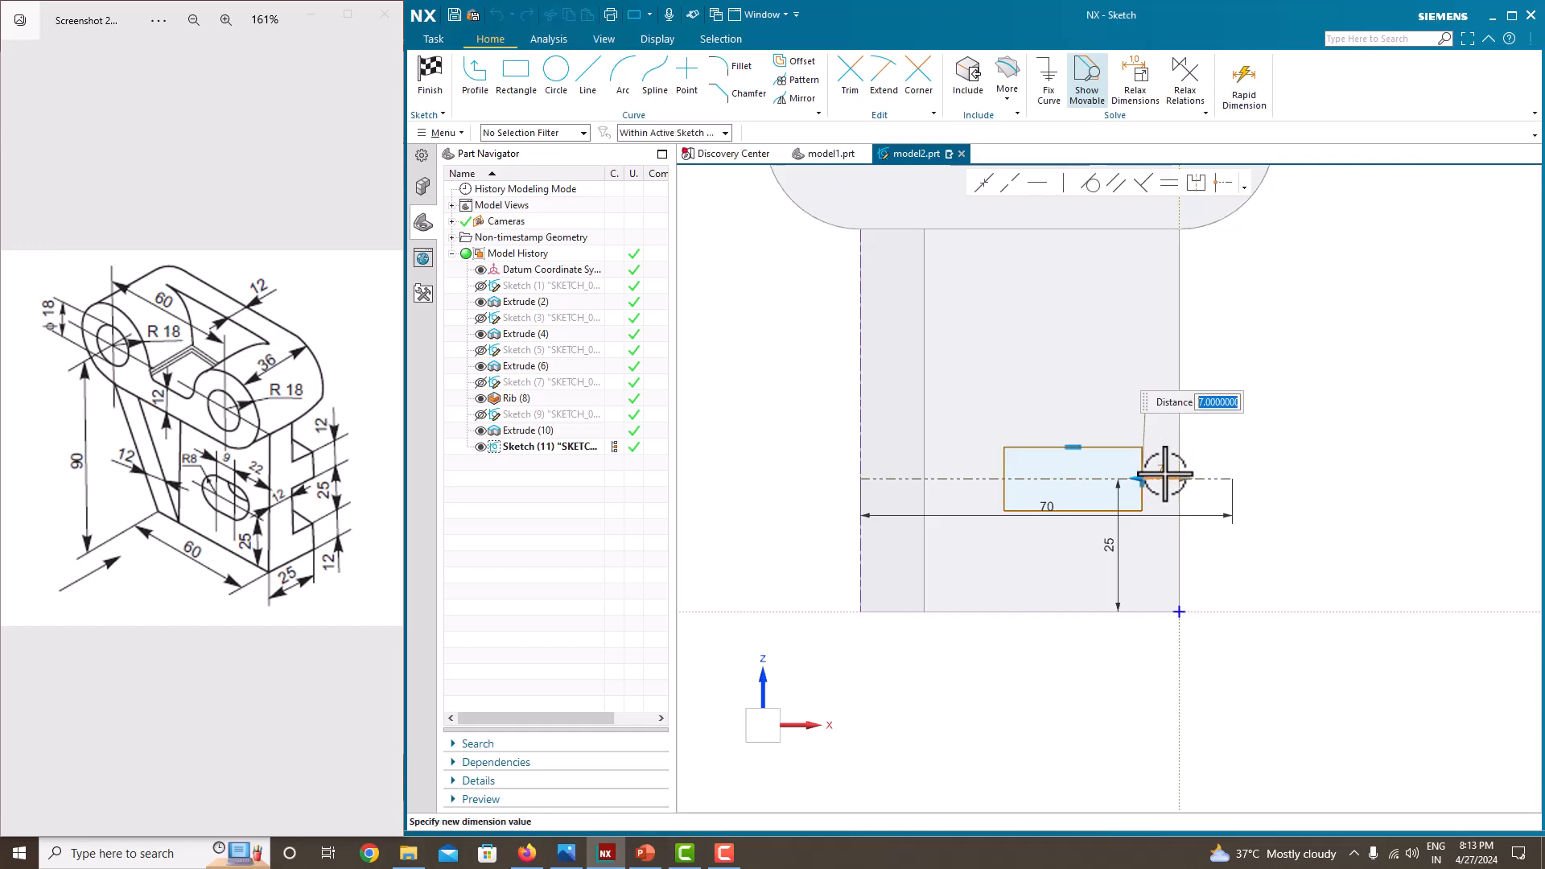
key(Return)
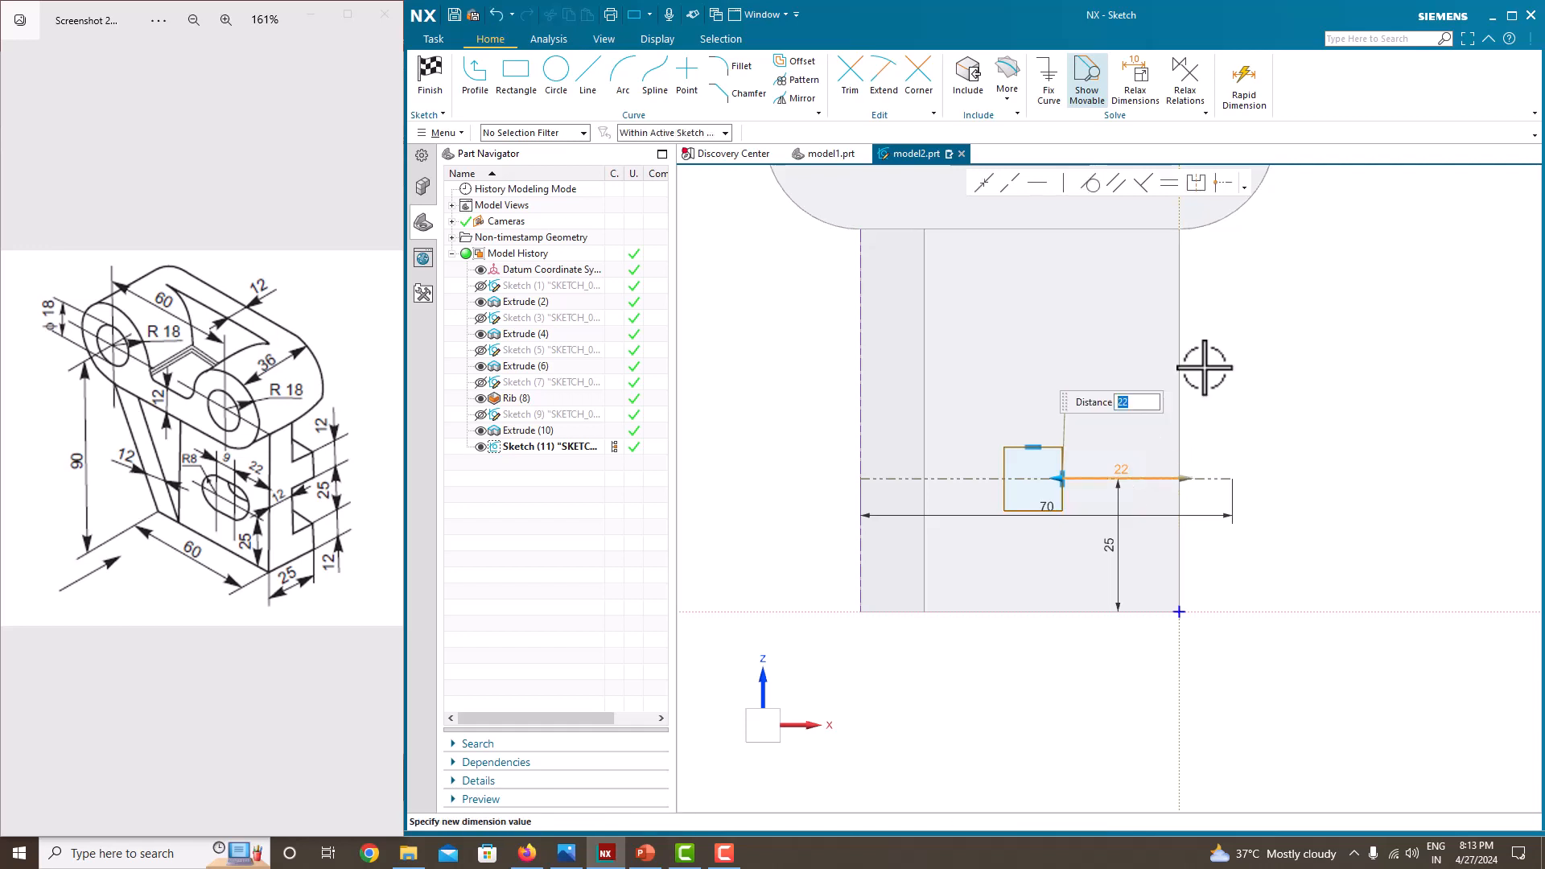
key(Escape)
Dimension the rectangle's width at 9 mm.
scroll(1022, 459, up, 3)
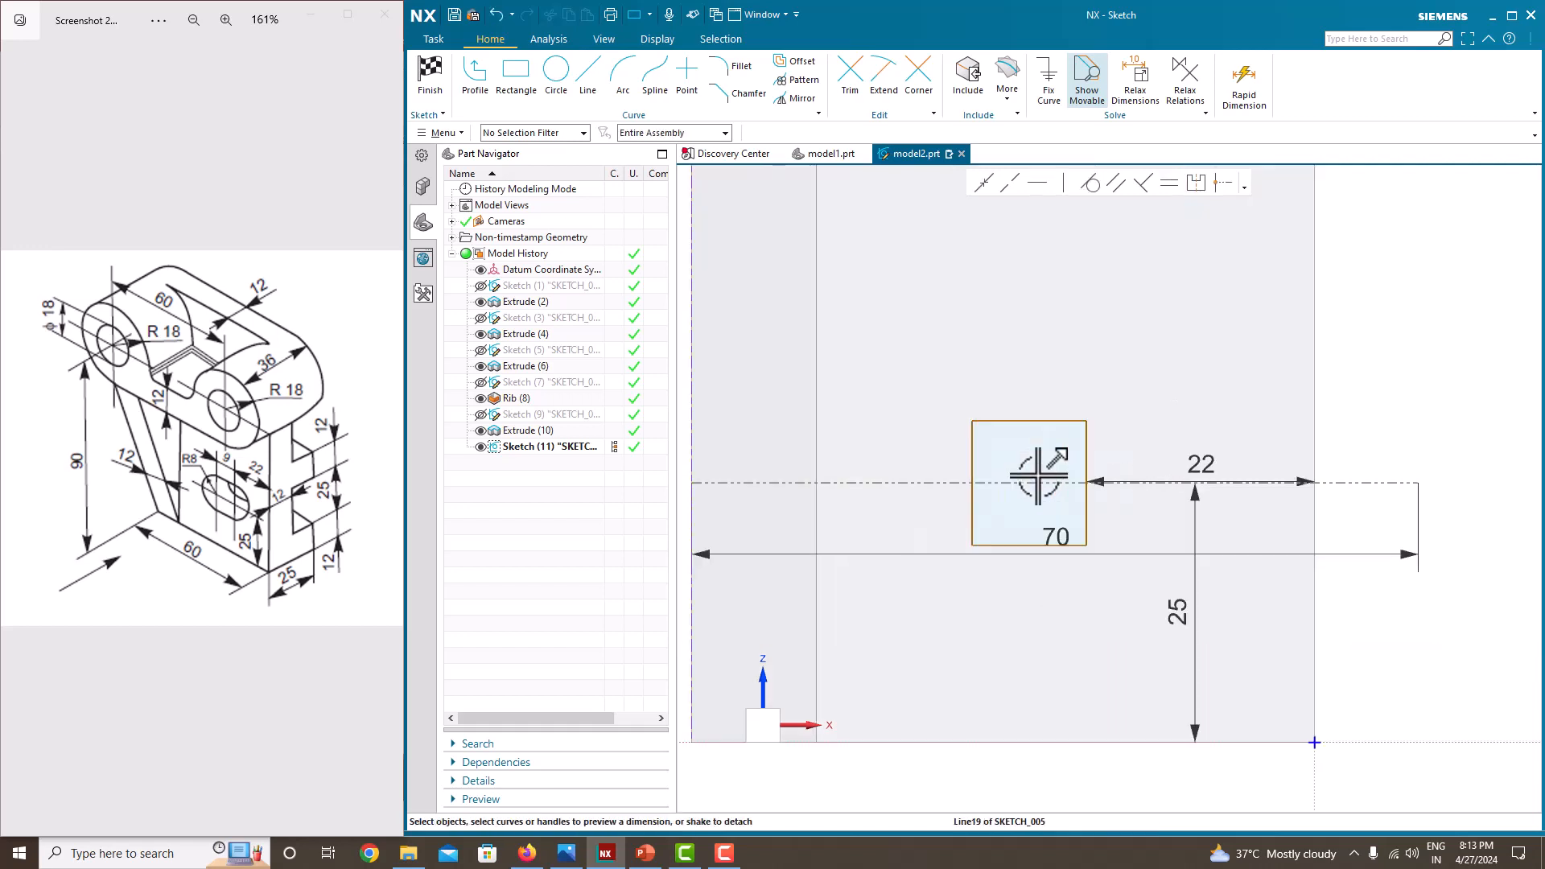
click(1041, 420)
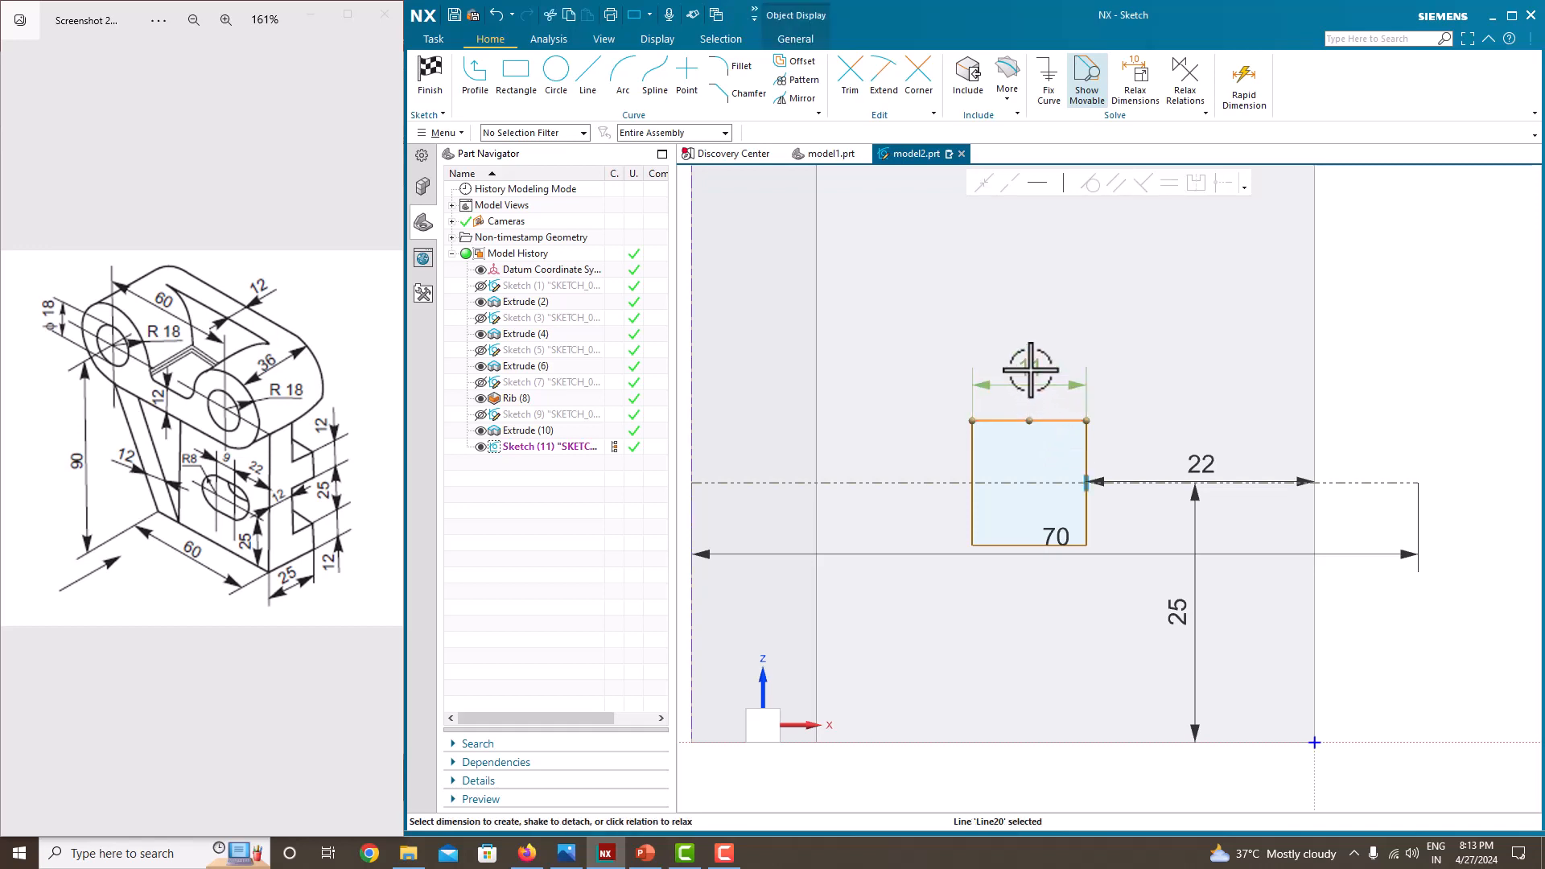
click(1031, 370)
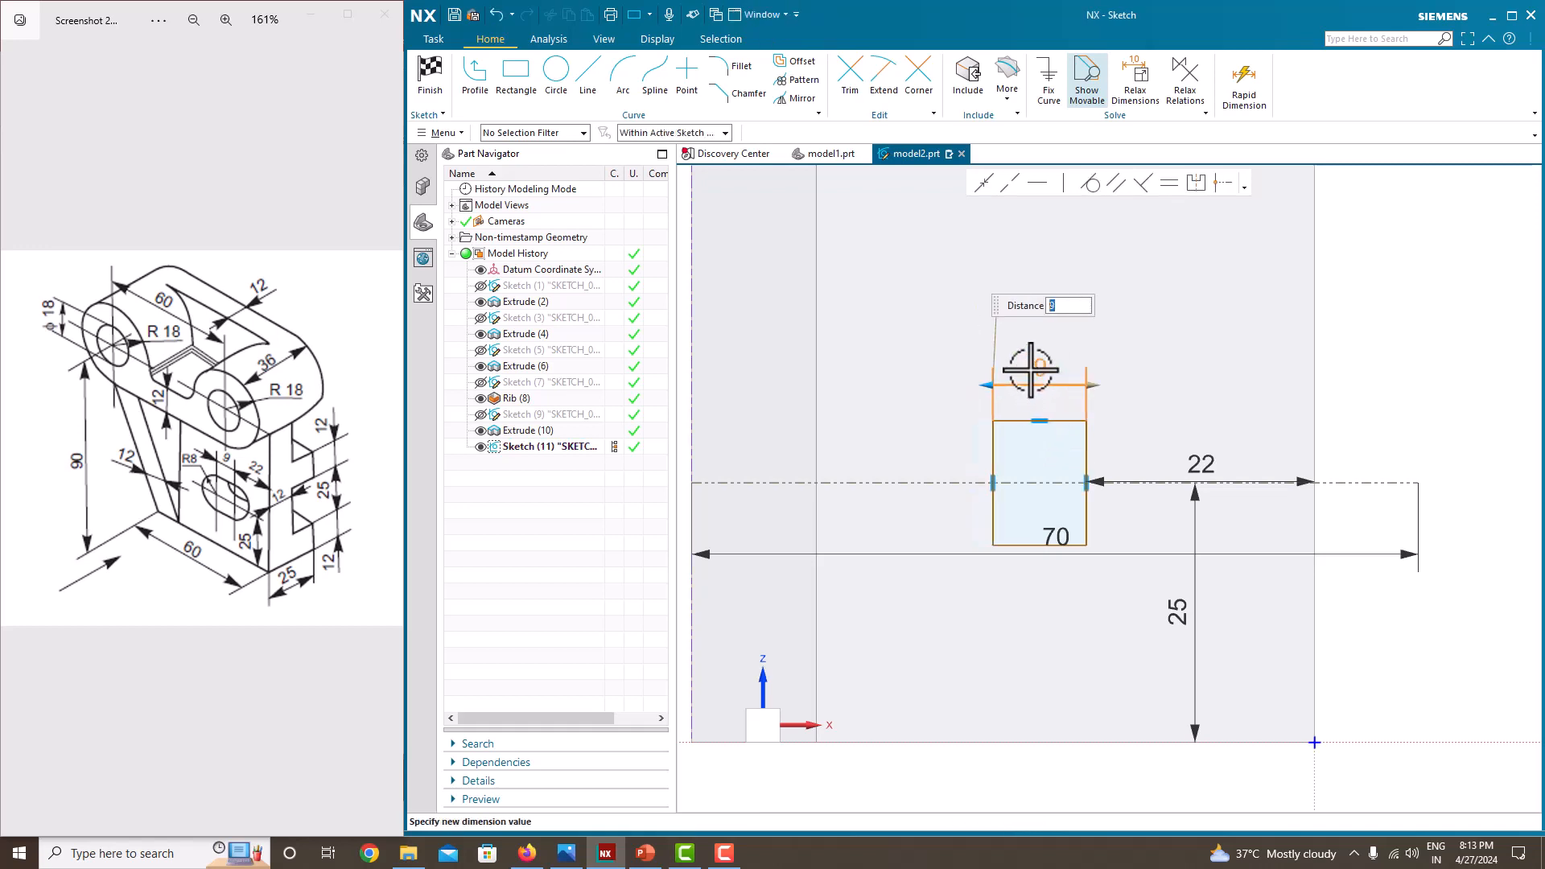
click(1142, 348)
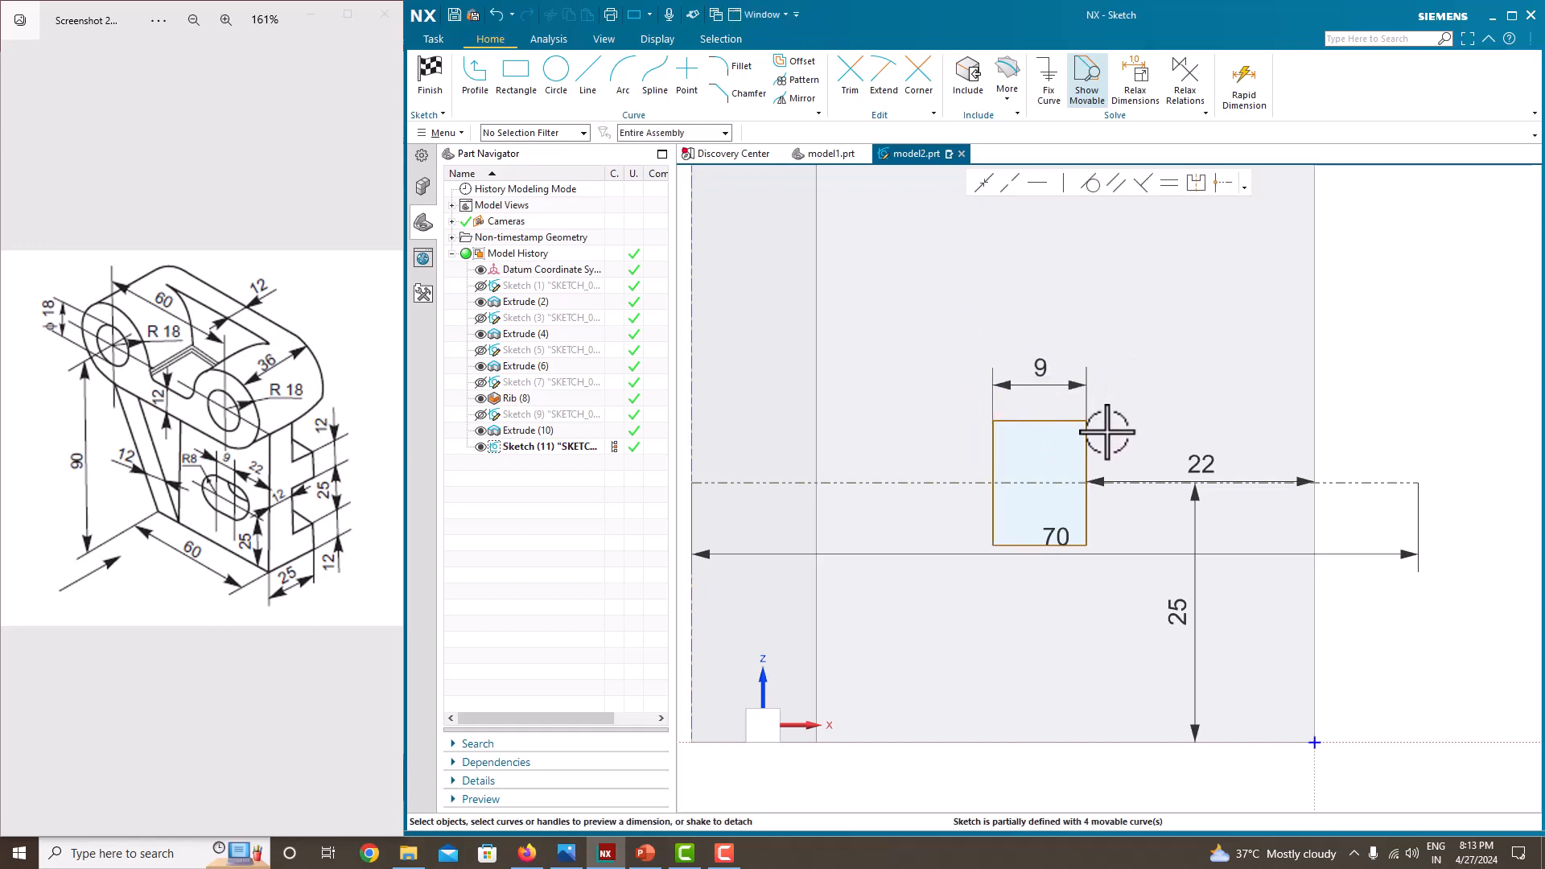
Dimension the rectangle's height at 16 mm.
click(1085, 500)
mouse_move(1156, 501)
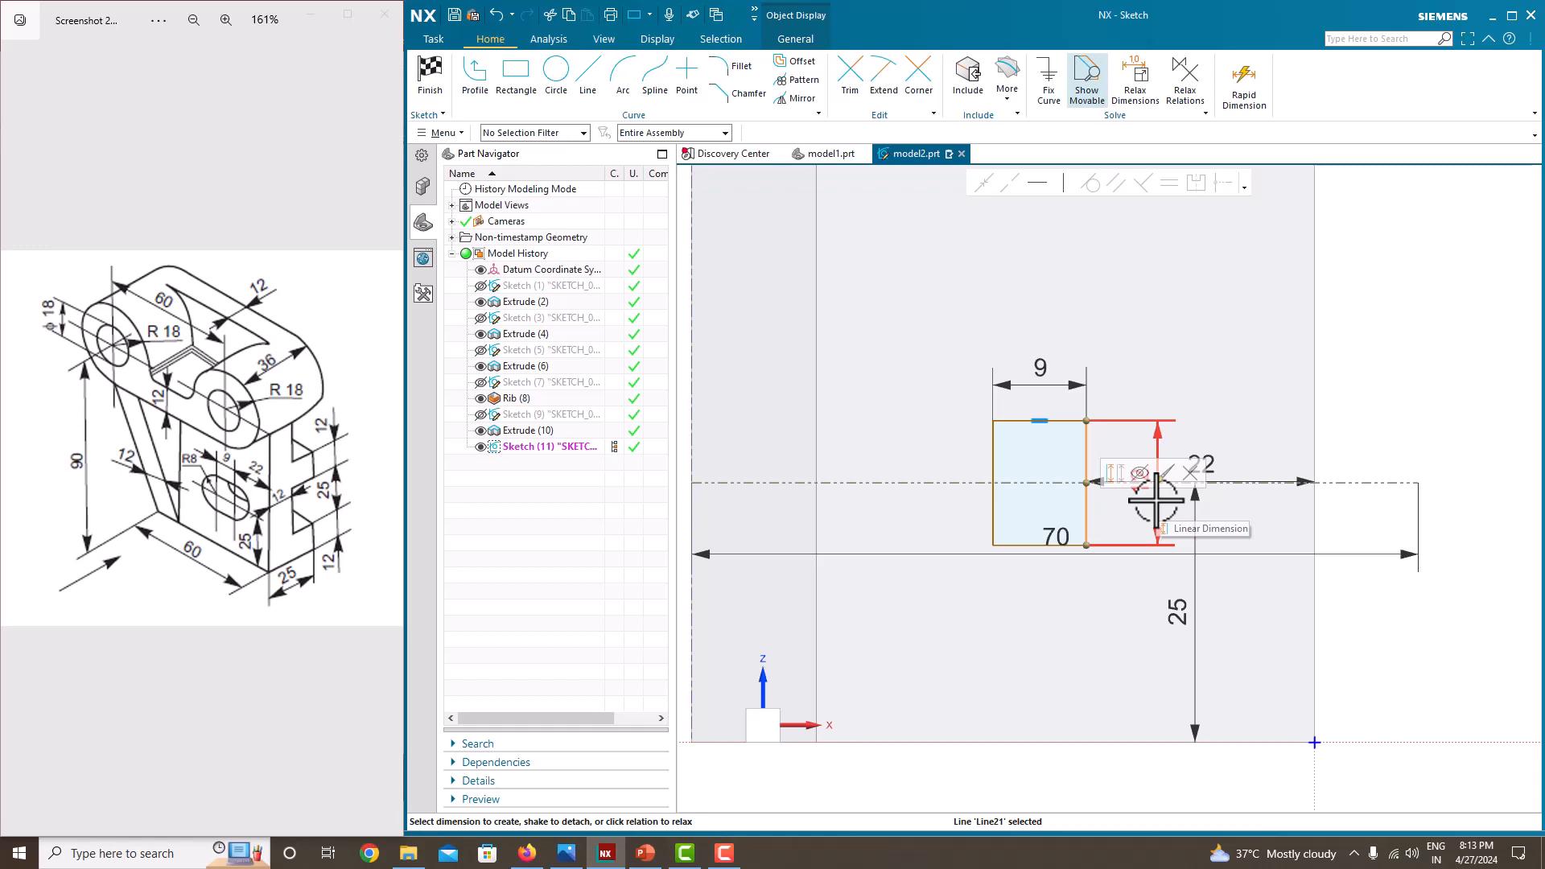
click(1139, 487)
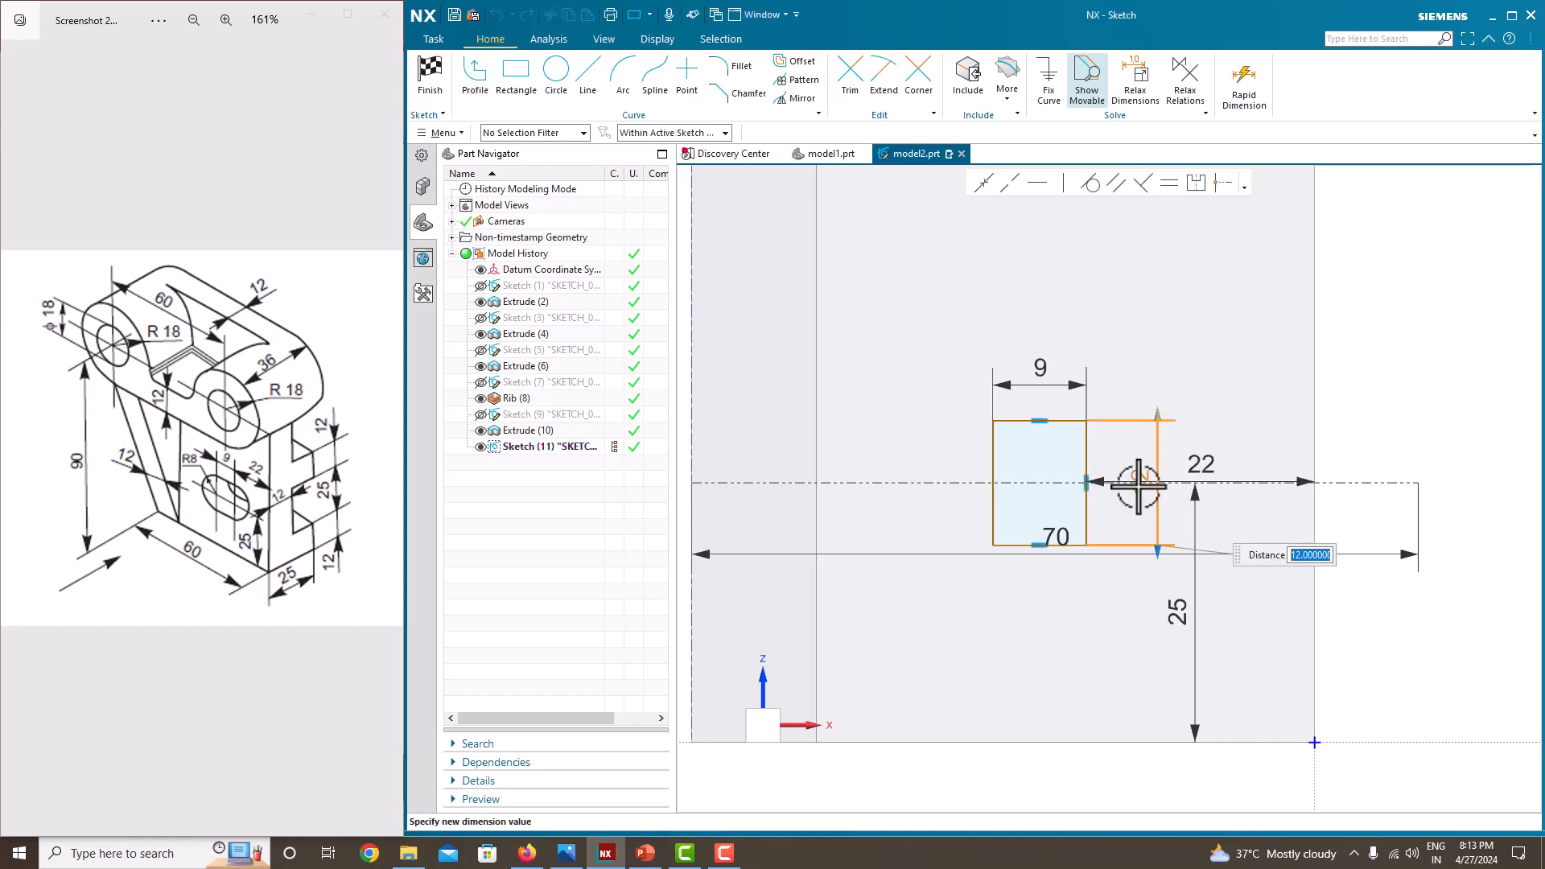
text(16)
key(Return)
click(1216, 372)
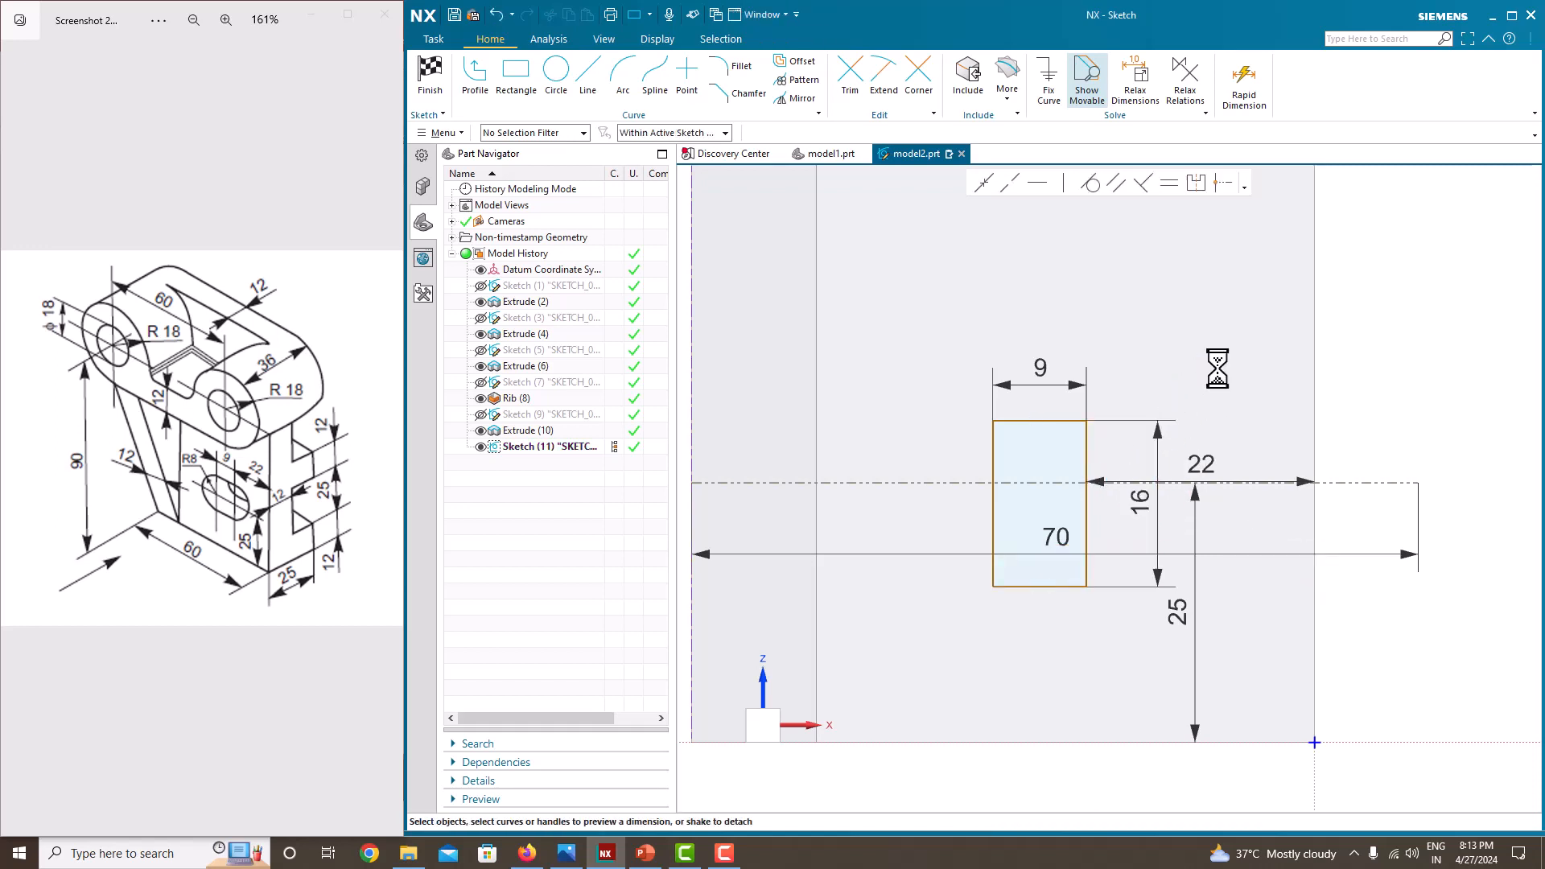
Make the rectangle's top and bottom edges symmetric about the horizontal reference line.
scroll(1069, 420, up, 4)
scroll(1081, 467, down, 5)
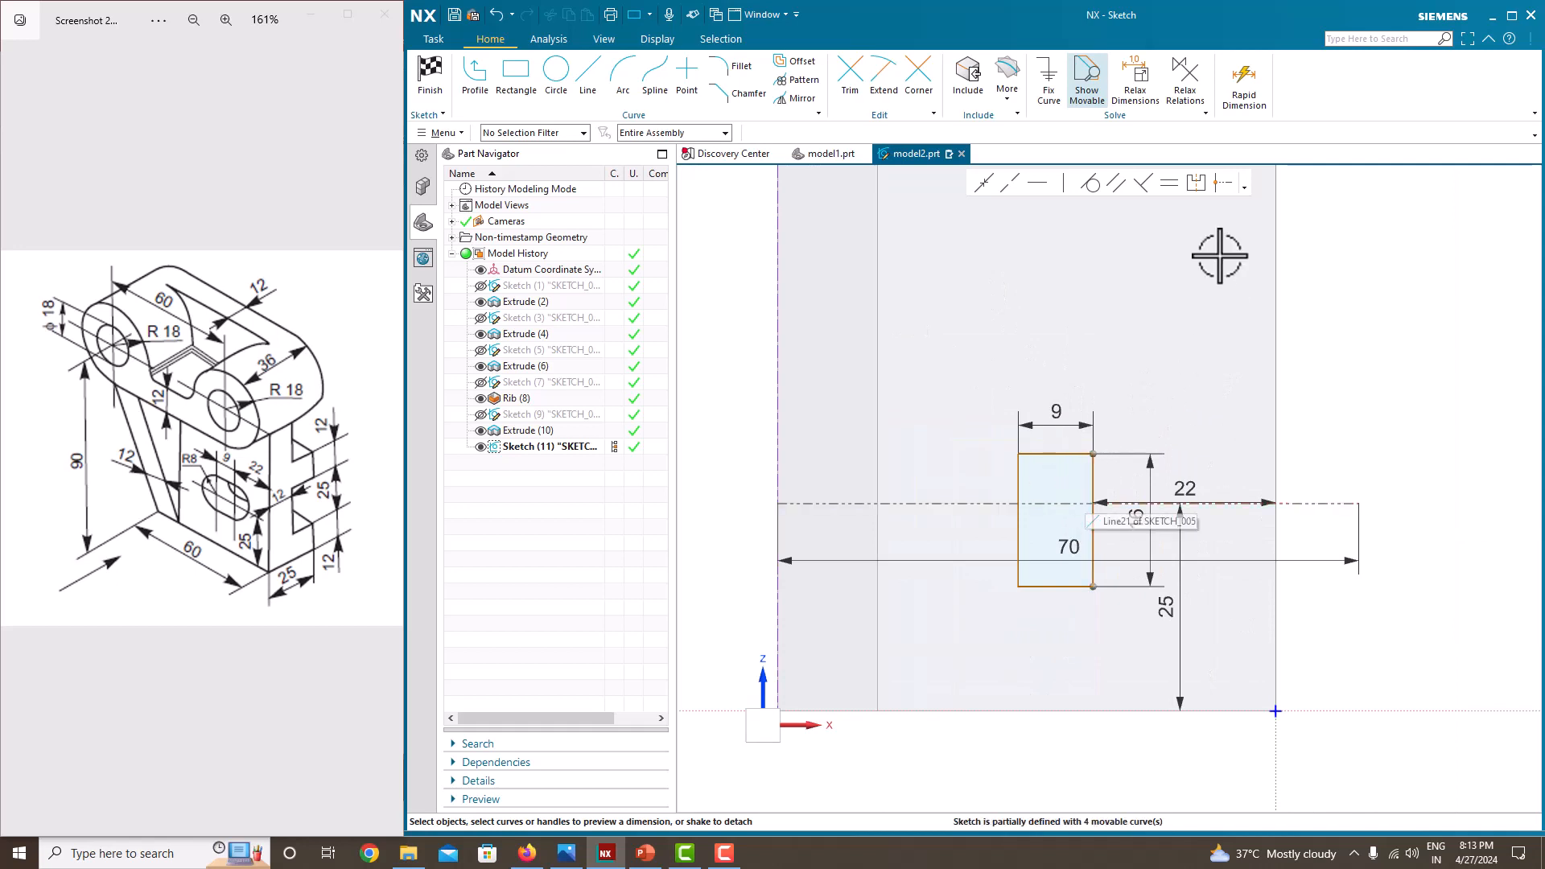
click(1198, 187)
click(1058, 453)
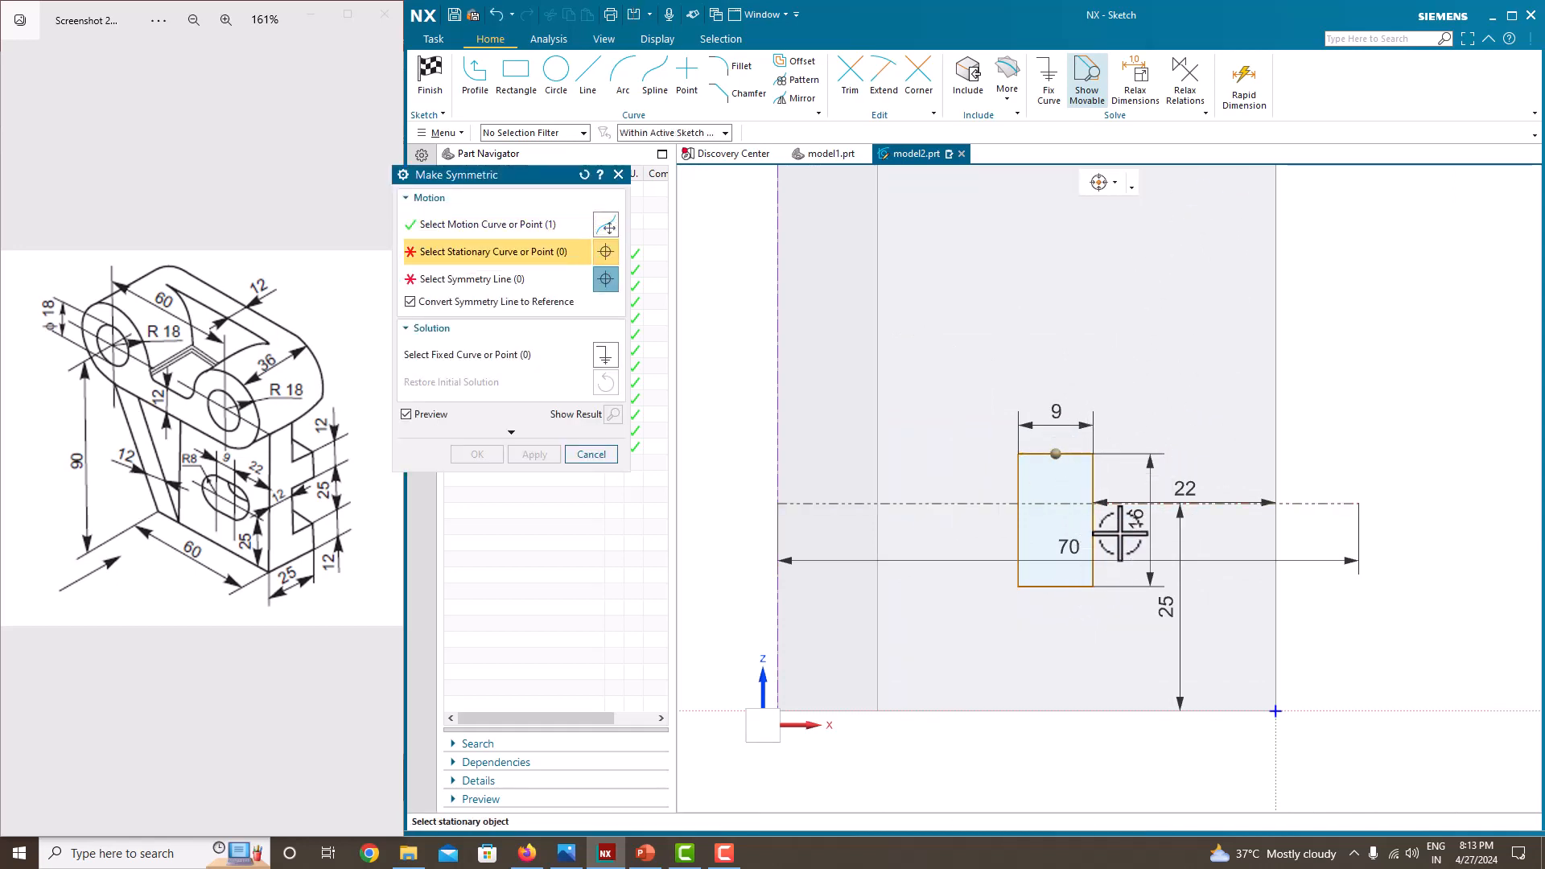
click(585, 175)
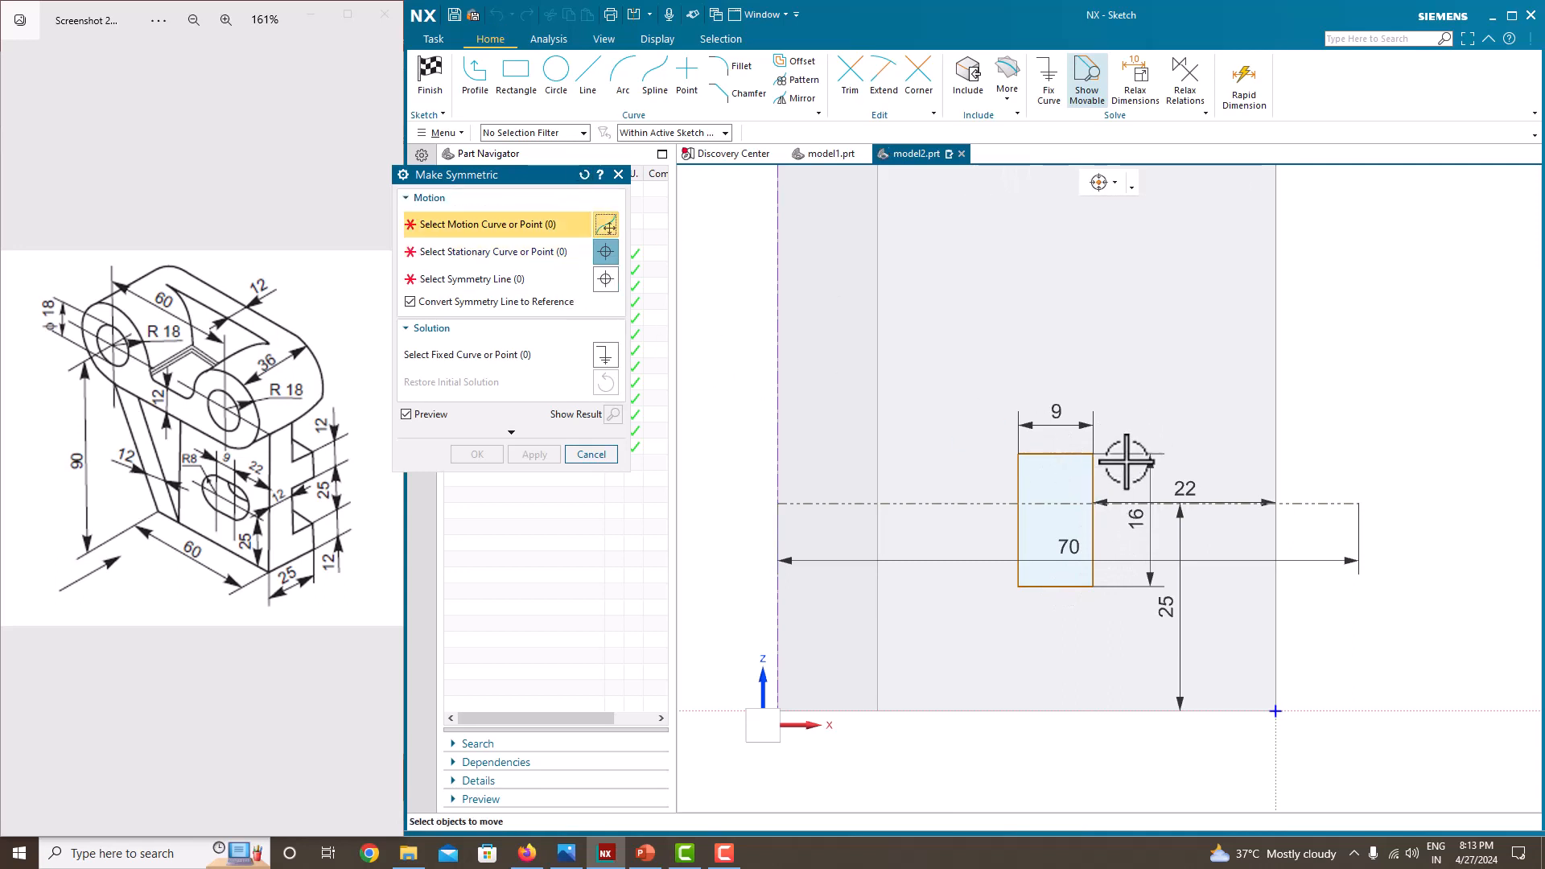
scroll(1039, 466, up, 1)
click(1079, 450)
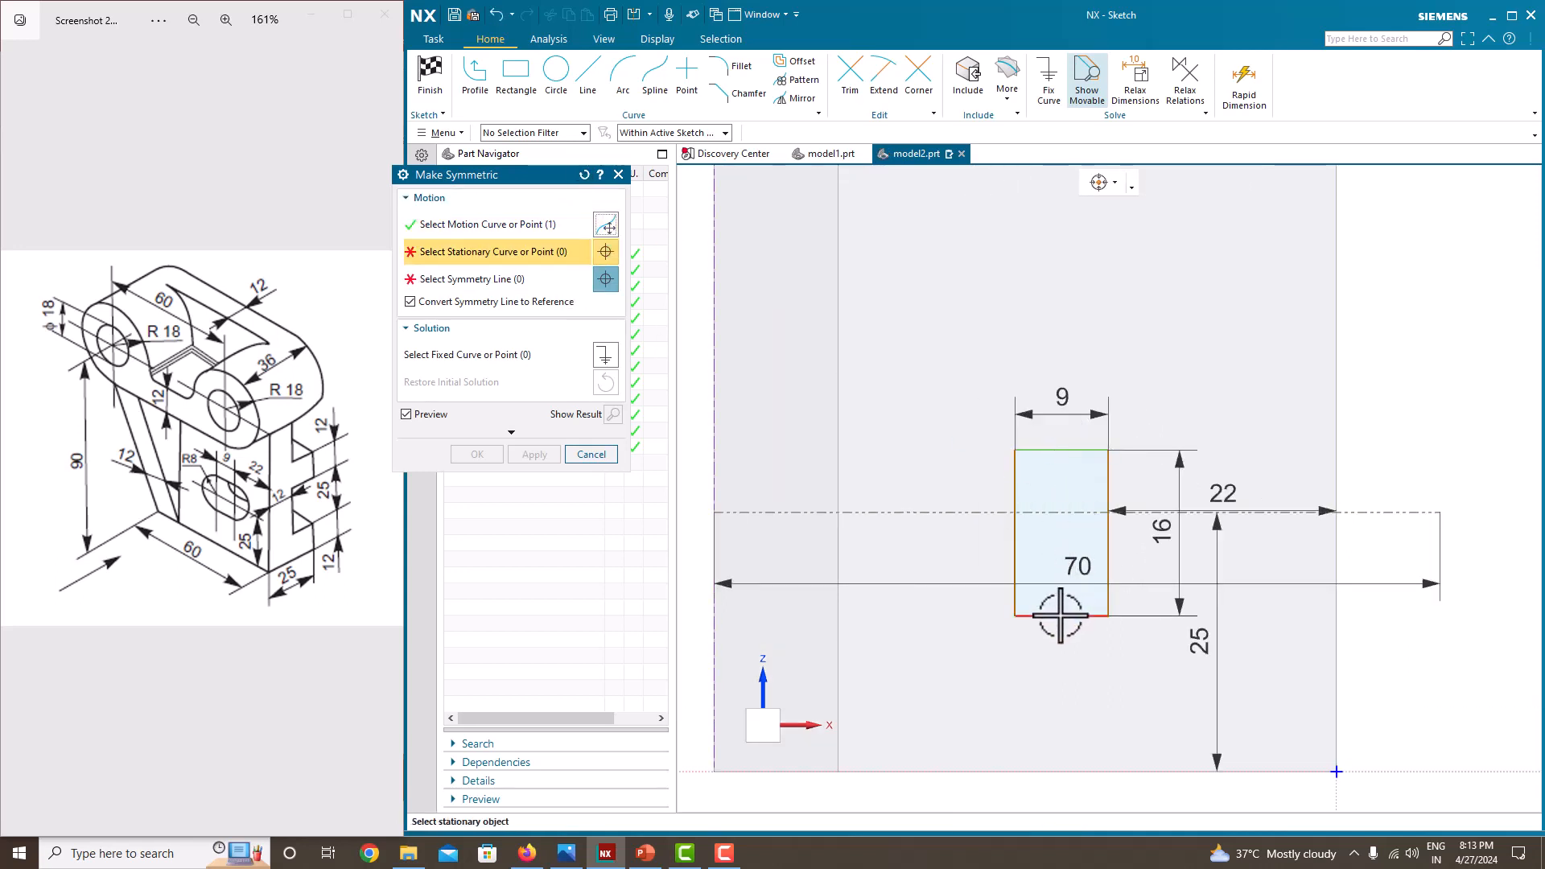
click(1061, 616)
click(1088, 512)
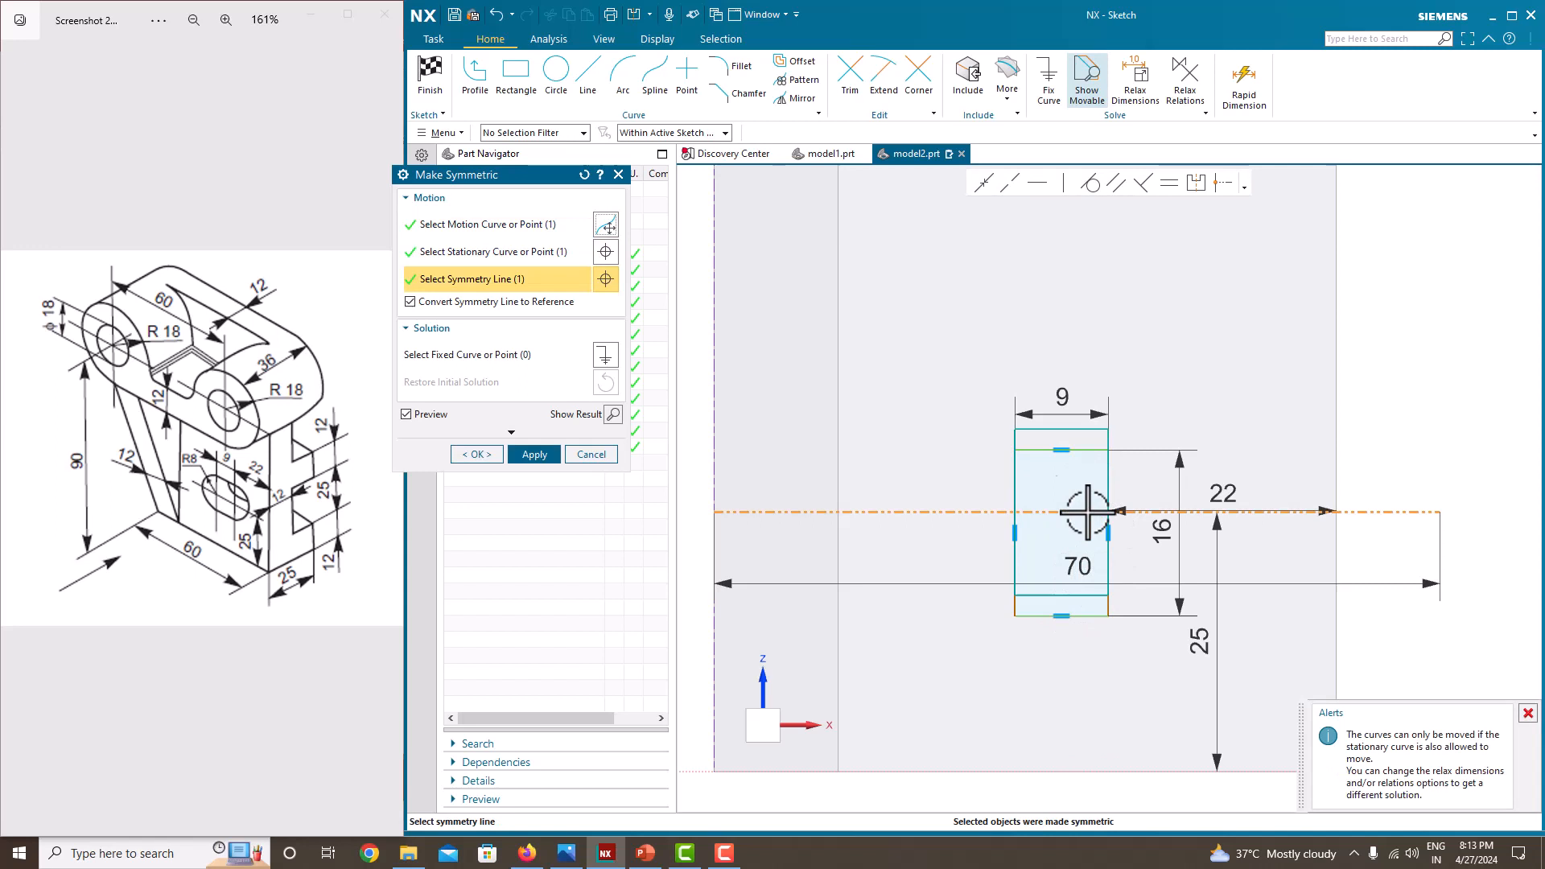
click(478, 454)
Draw an 8 mm radius semicircular arc on the rectangle's rib-side edge, centred on the edge midpoint and joining its two corners.
scroll(921, 362, down, 1)
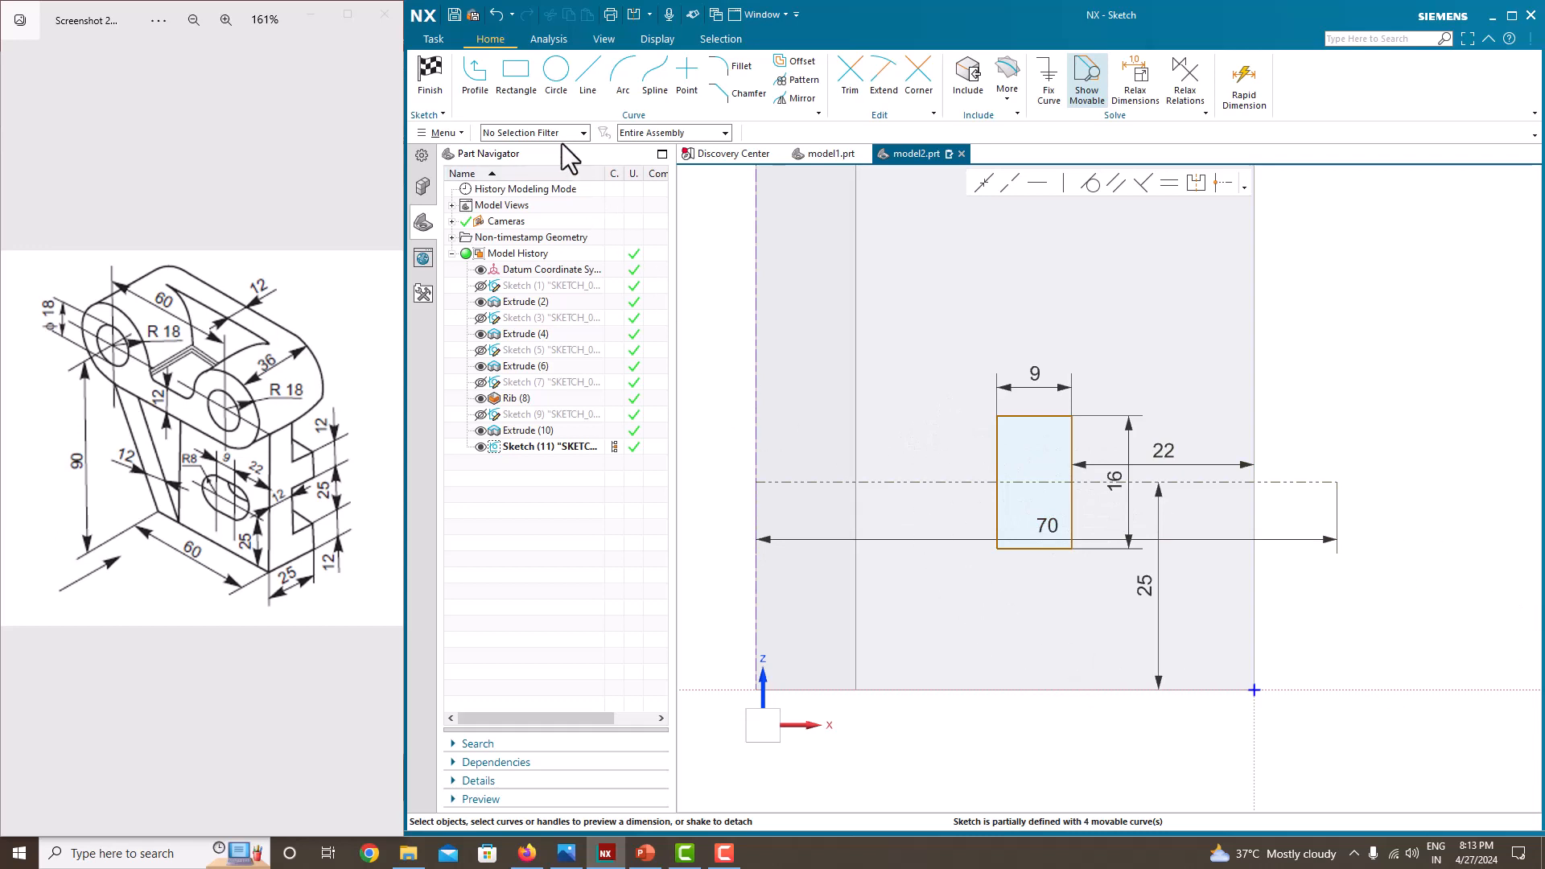
click(618, 87)
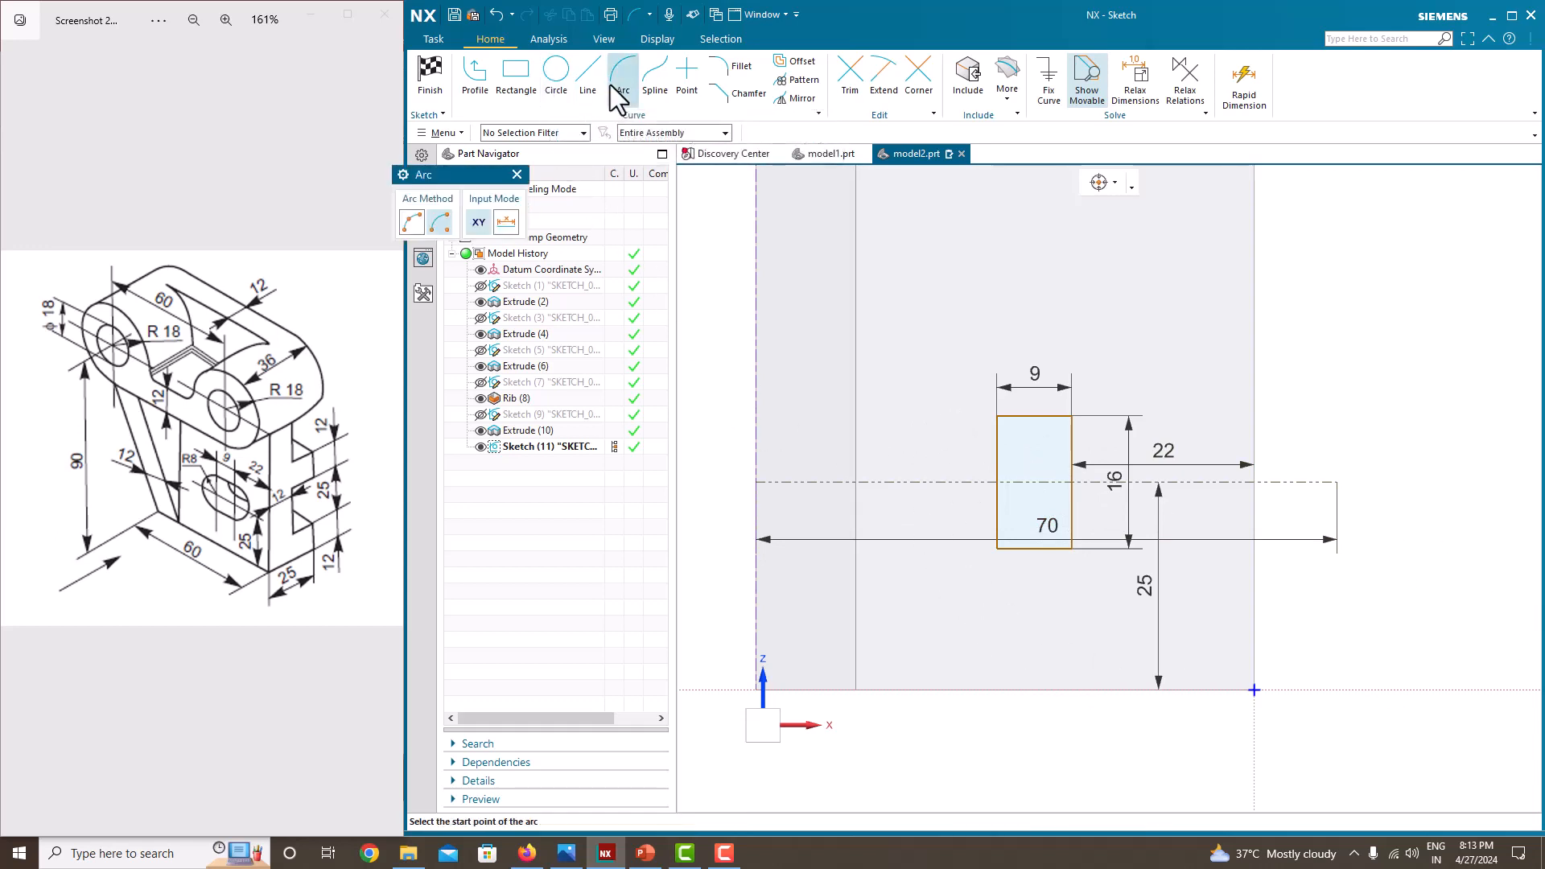
click(439, 222)
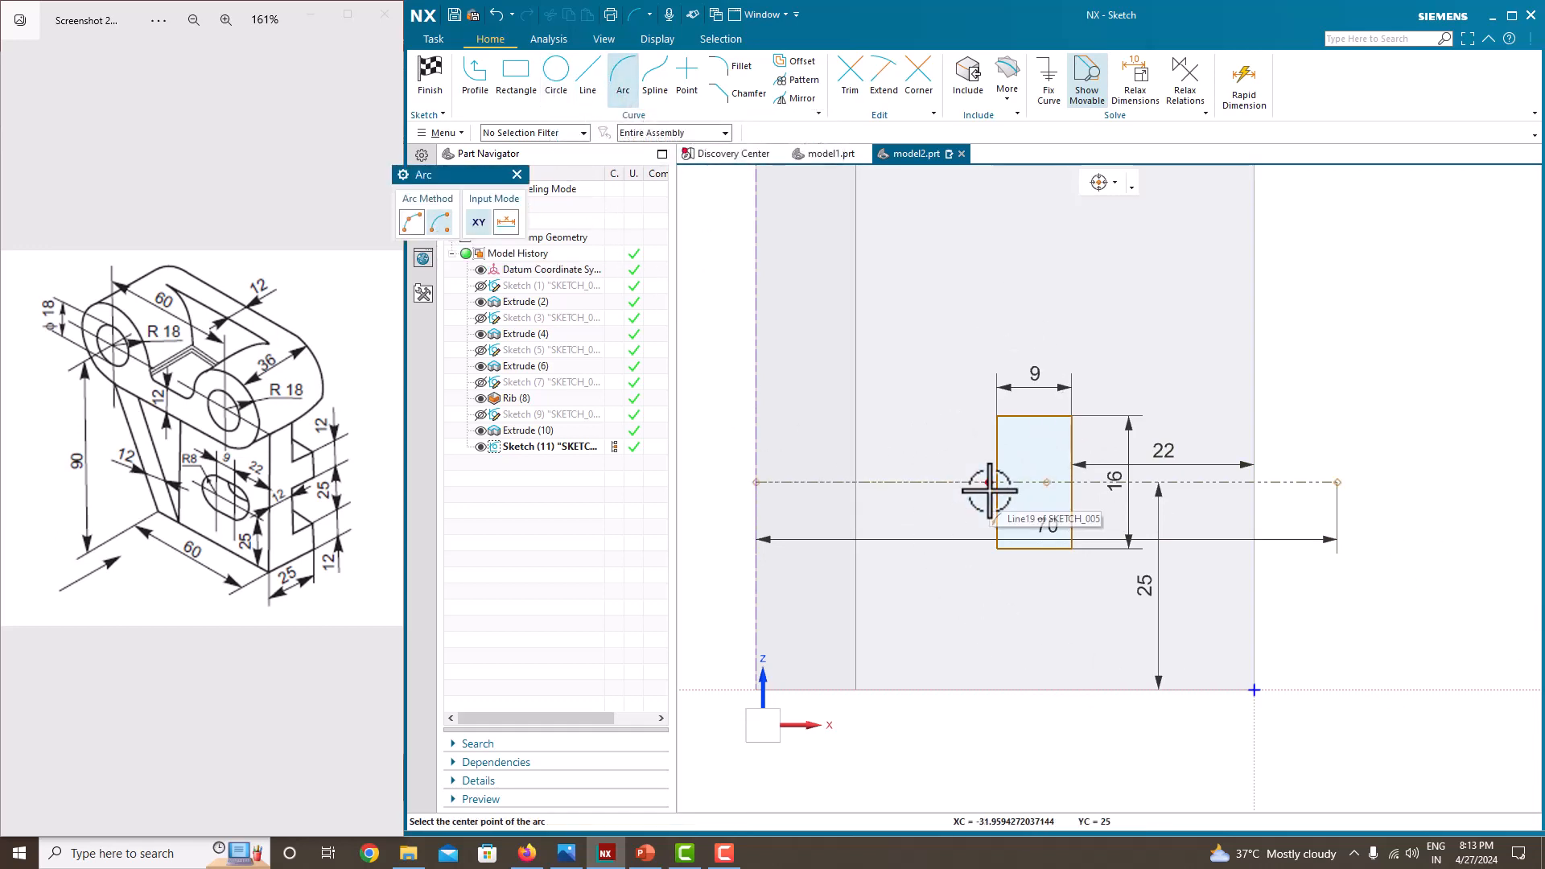
scroll(994, 494, up, 3)
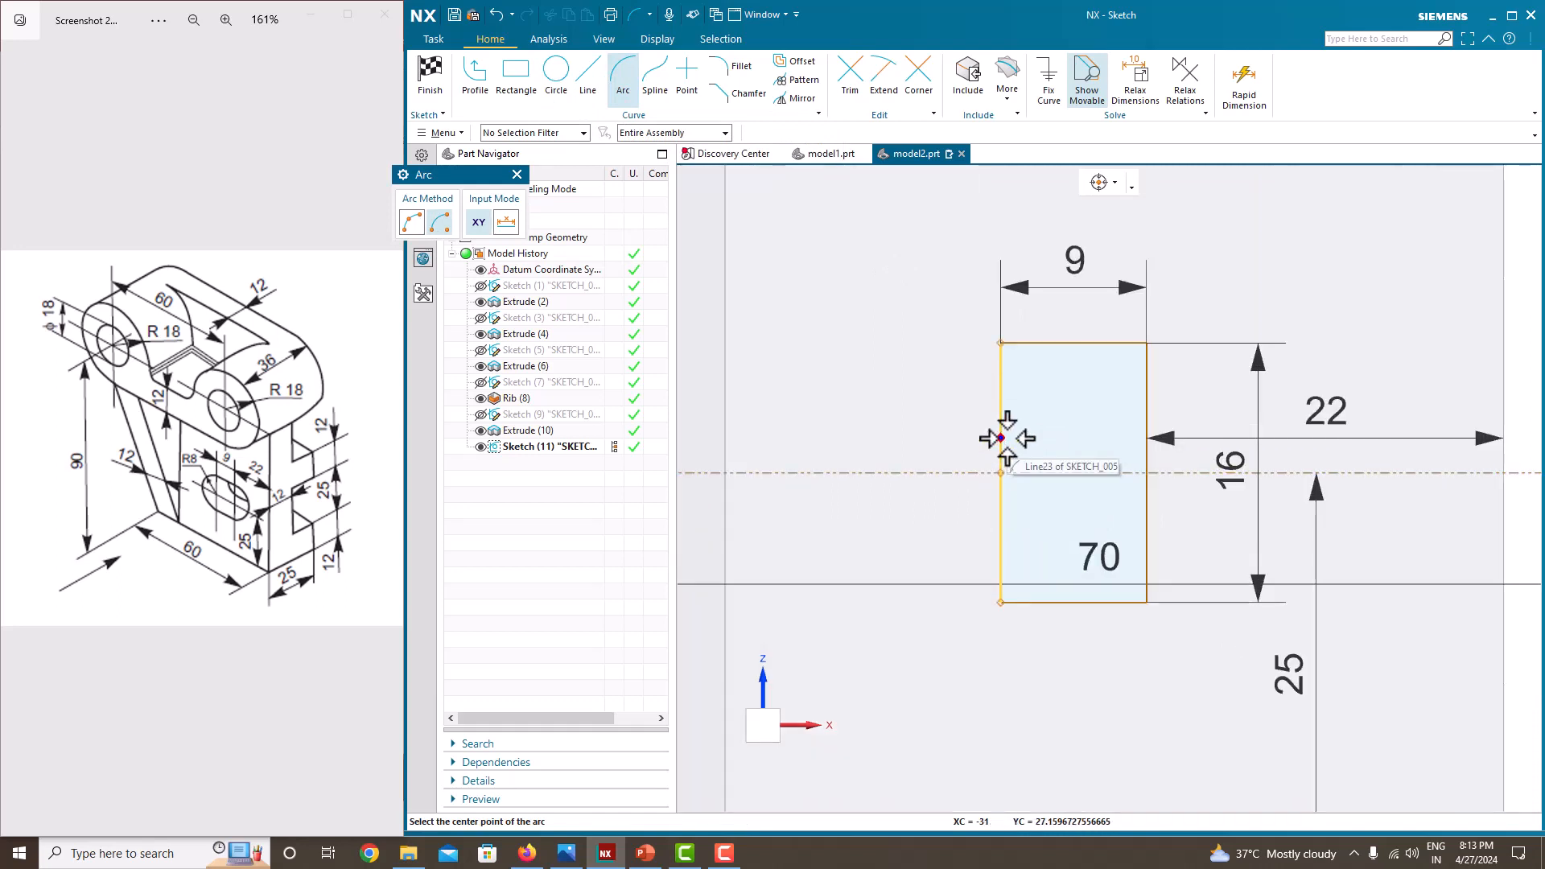
click(1002, 473)
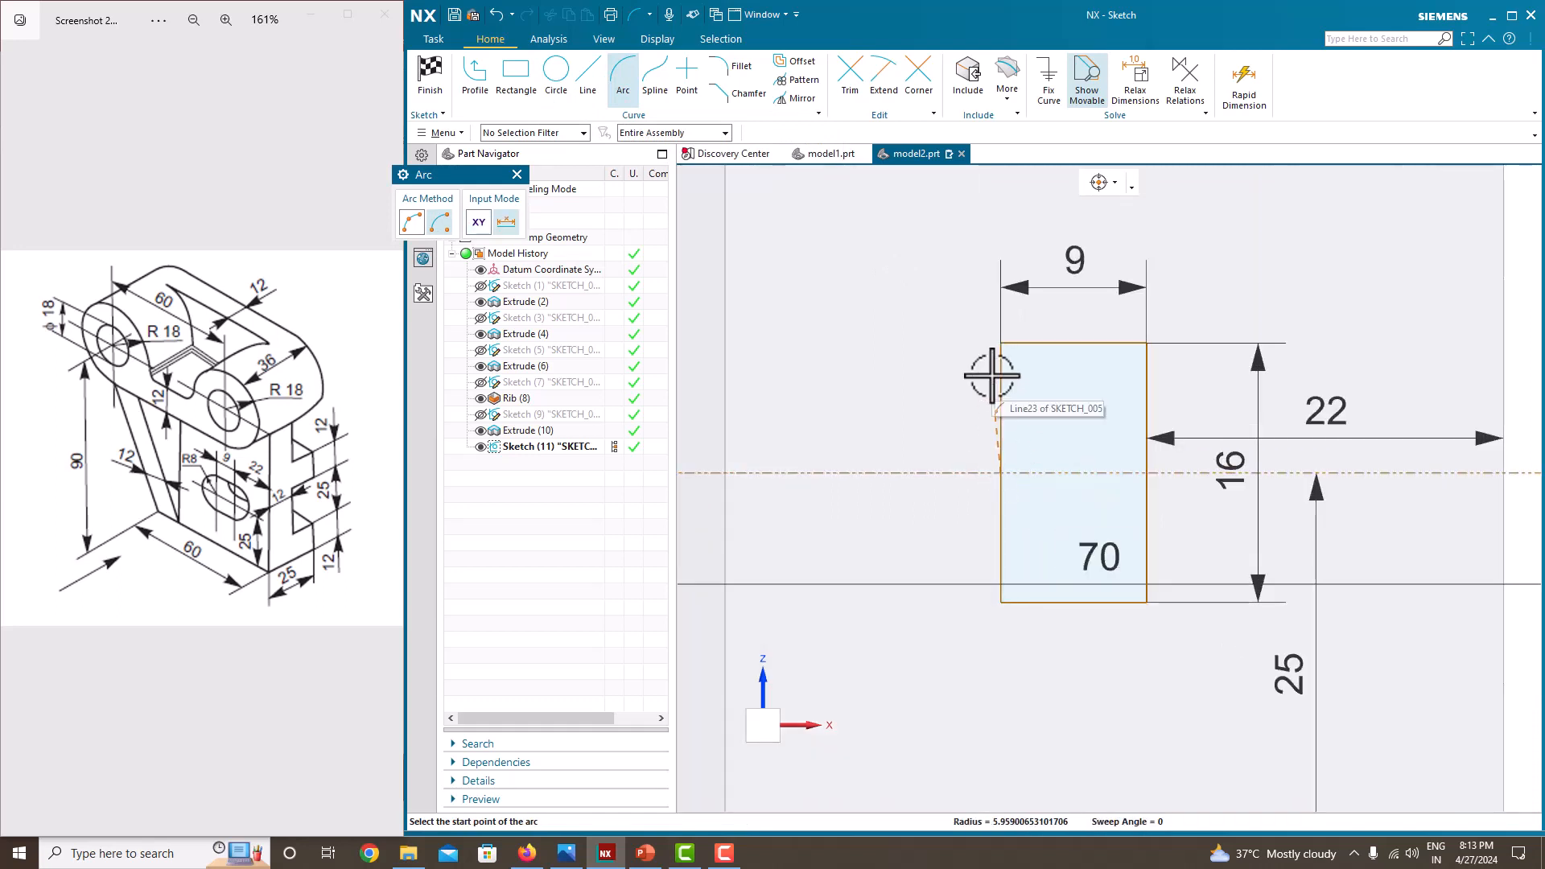
click(1001, 344)
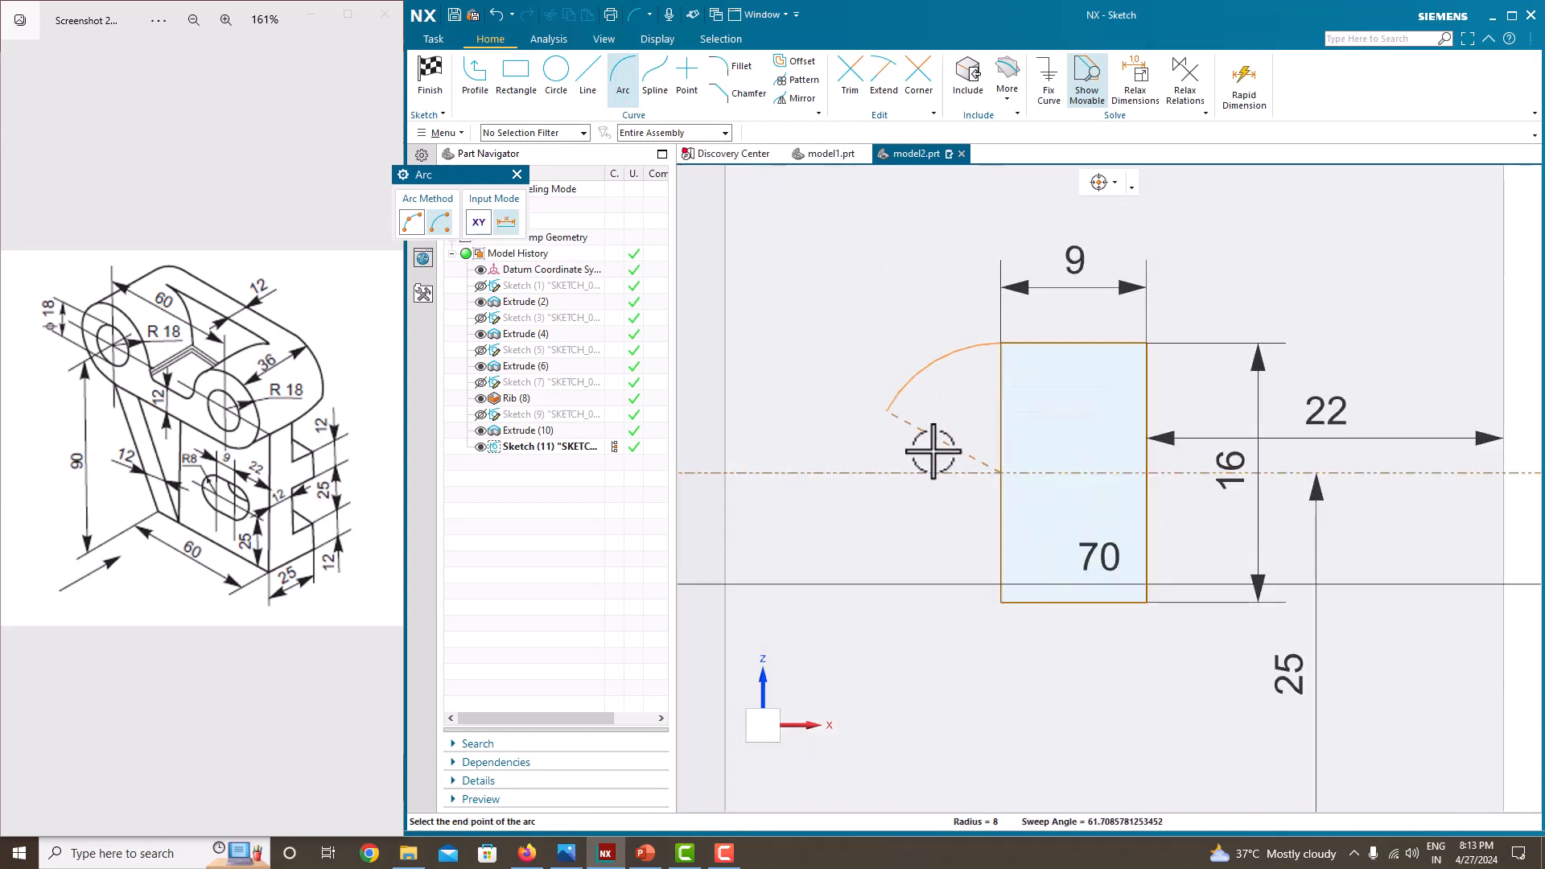
click(1001, 601)
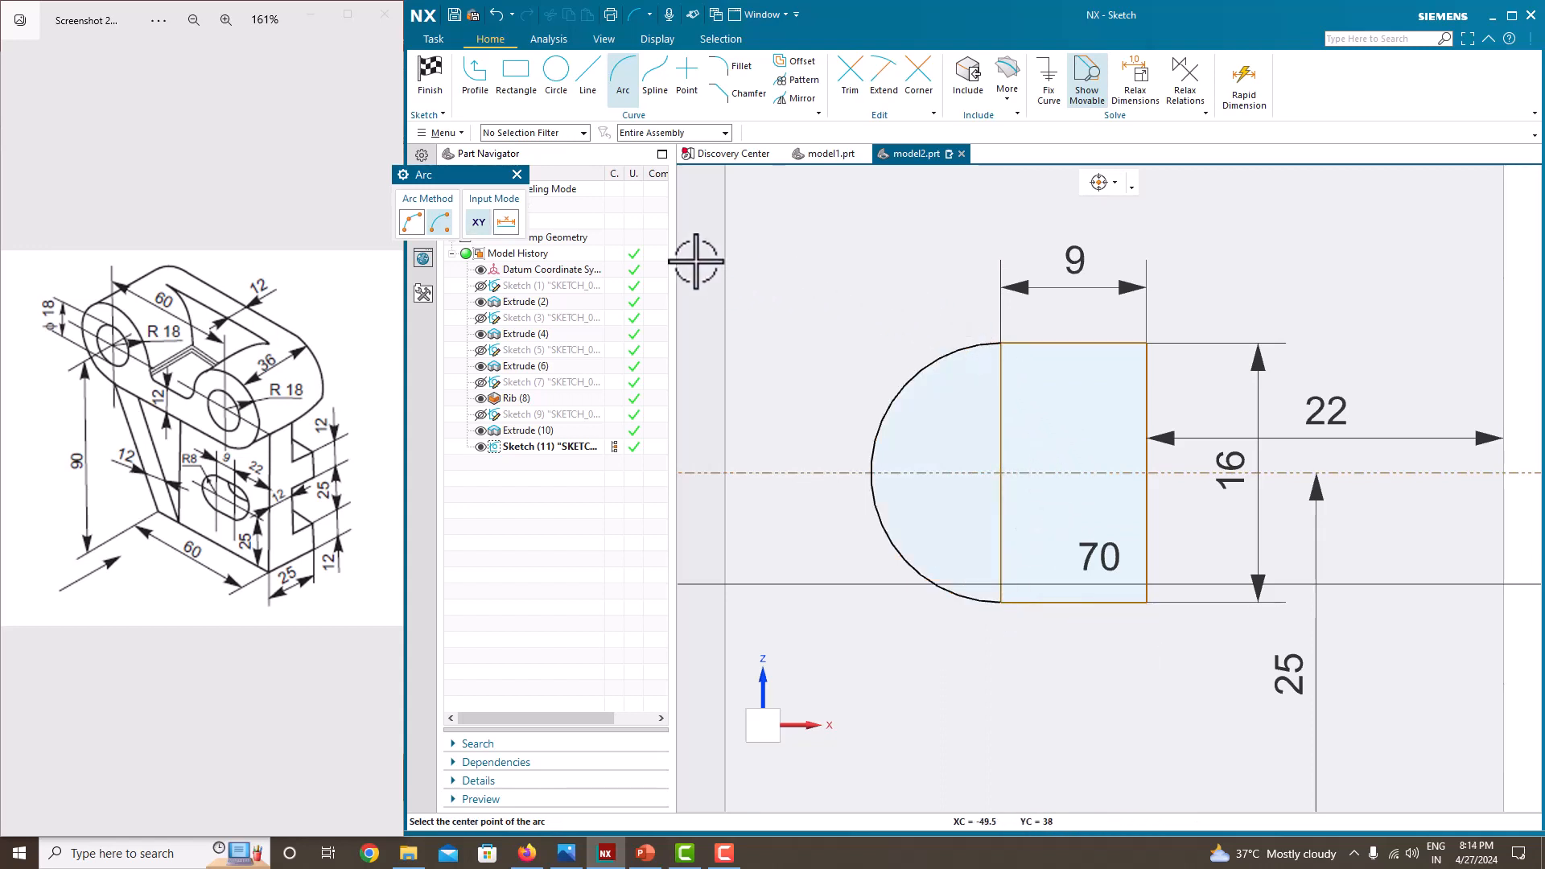
Draw a matching 8 mm radius semicircular arc outward from the rectangle's opposite vertical edge, centred on its midpoint.
click(1147, 473)
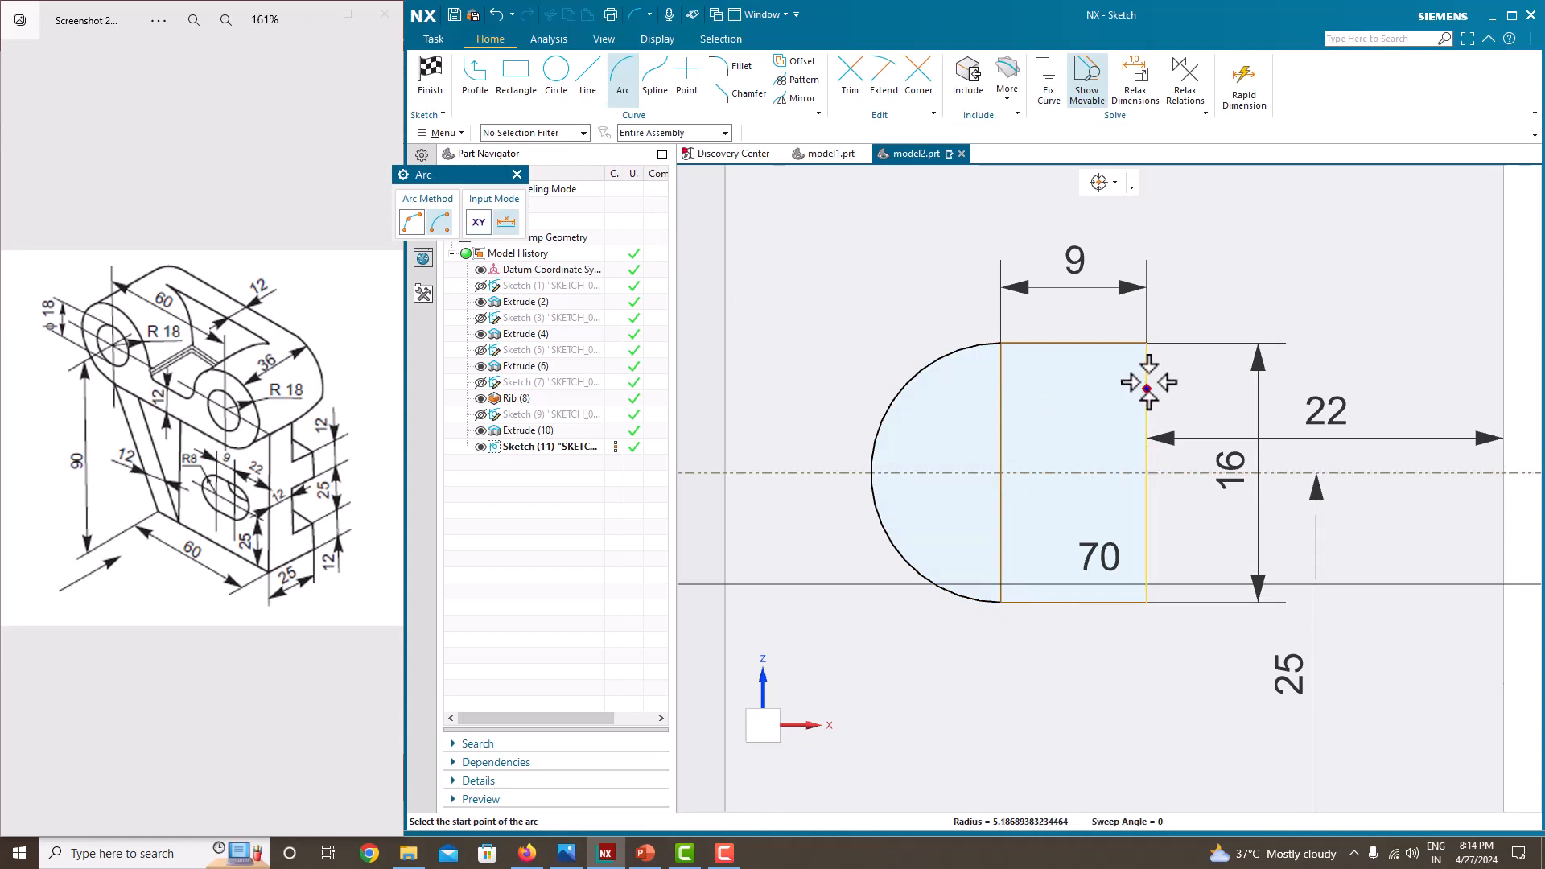
click(1147, 344)
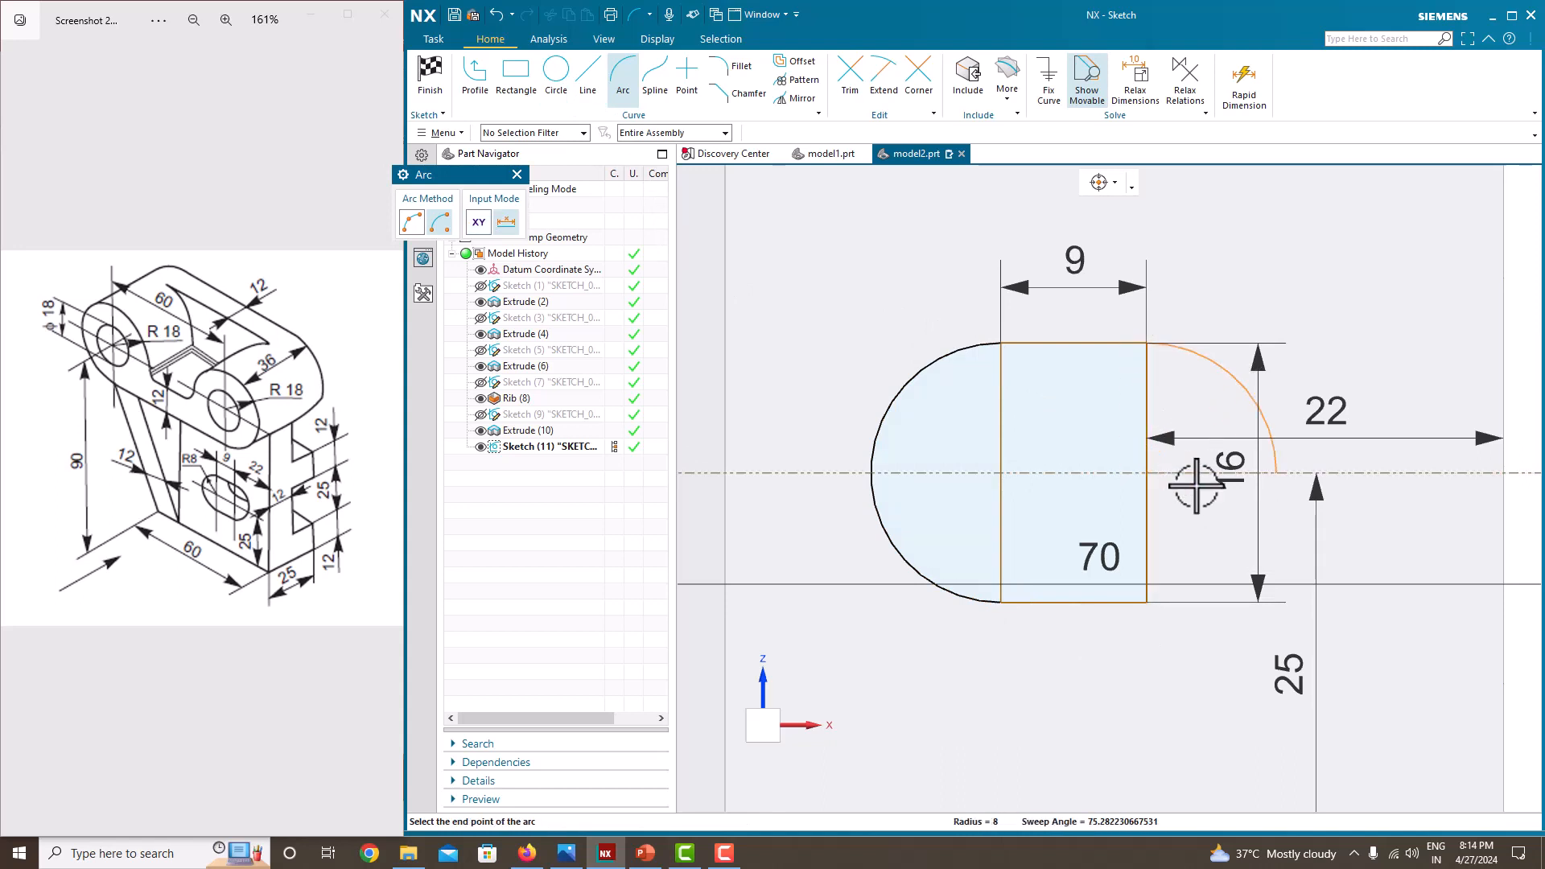
click(1145, 602)
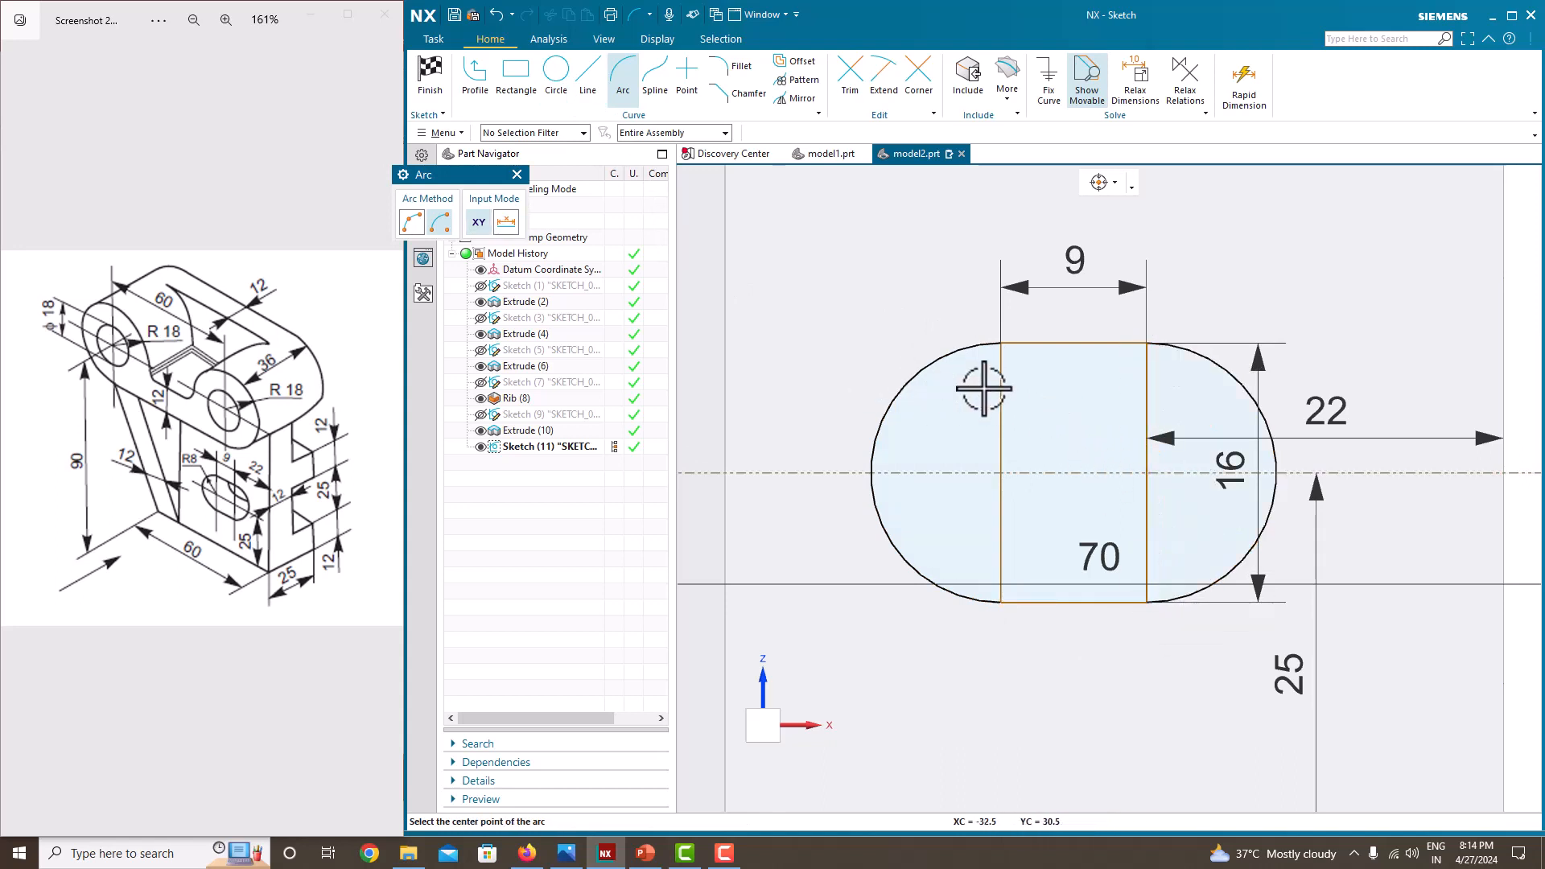
Trim away the rectangle's two vertical edges inside the slot profile and finish the sketch.
key(Escape)
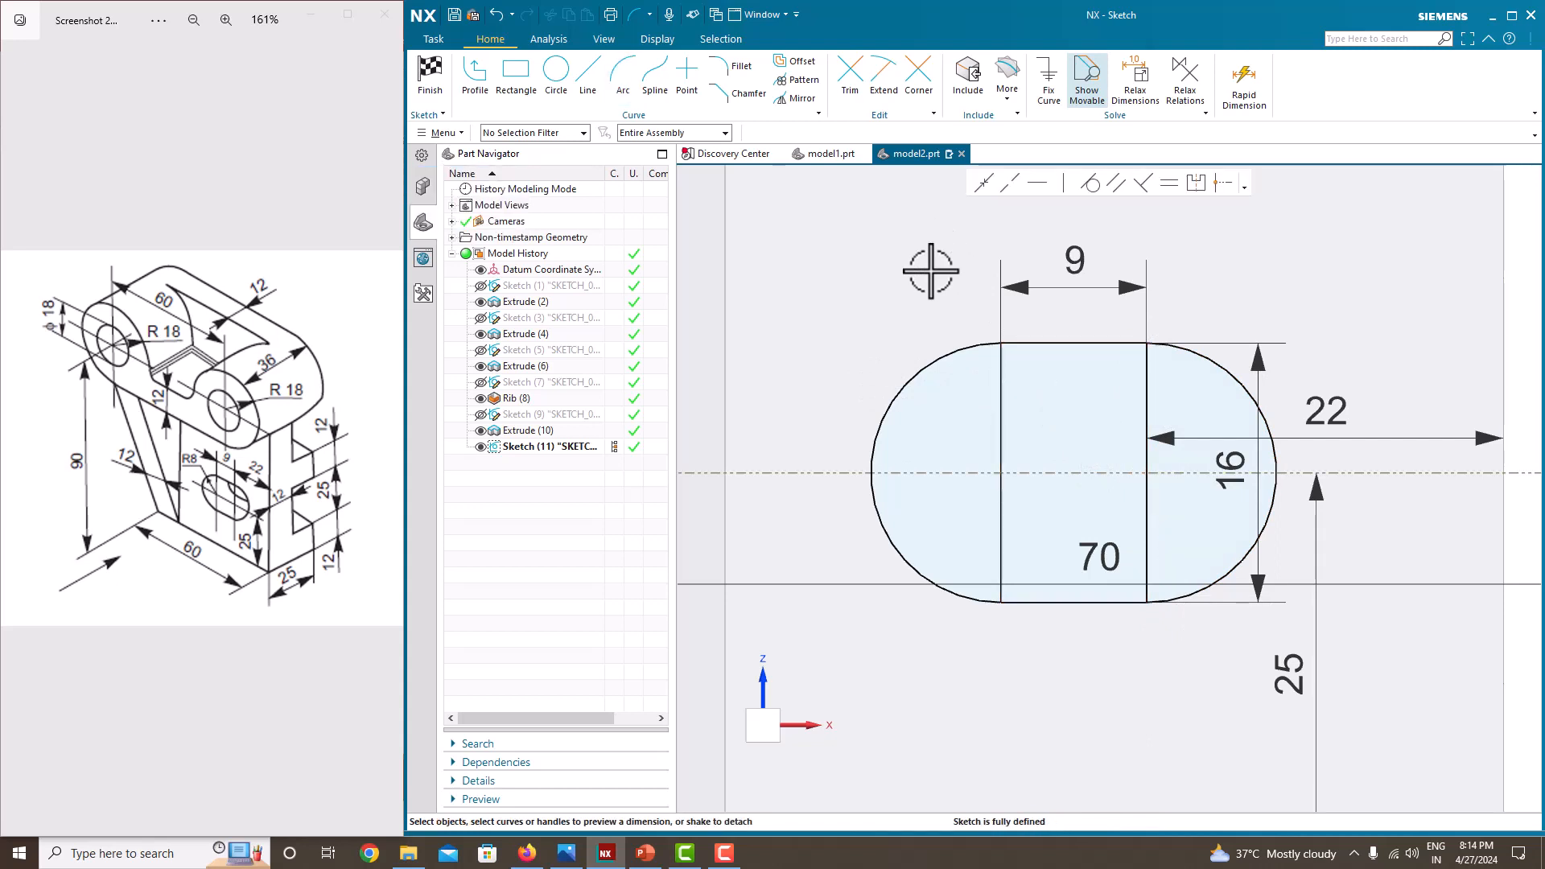
scroll(931, 271, down, 1)
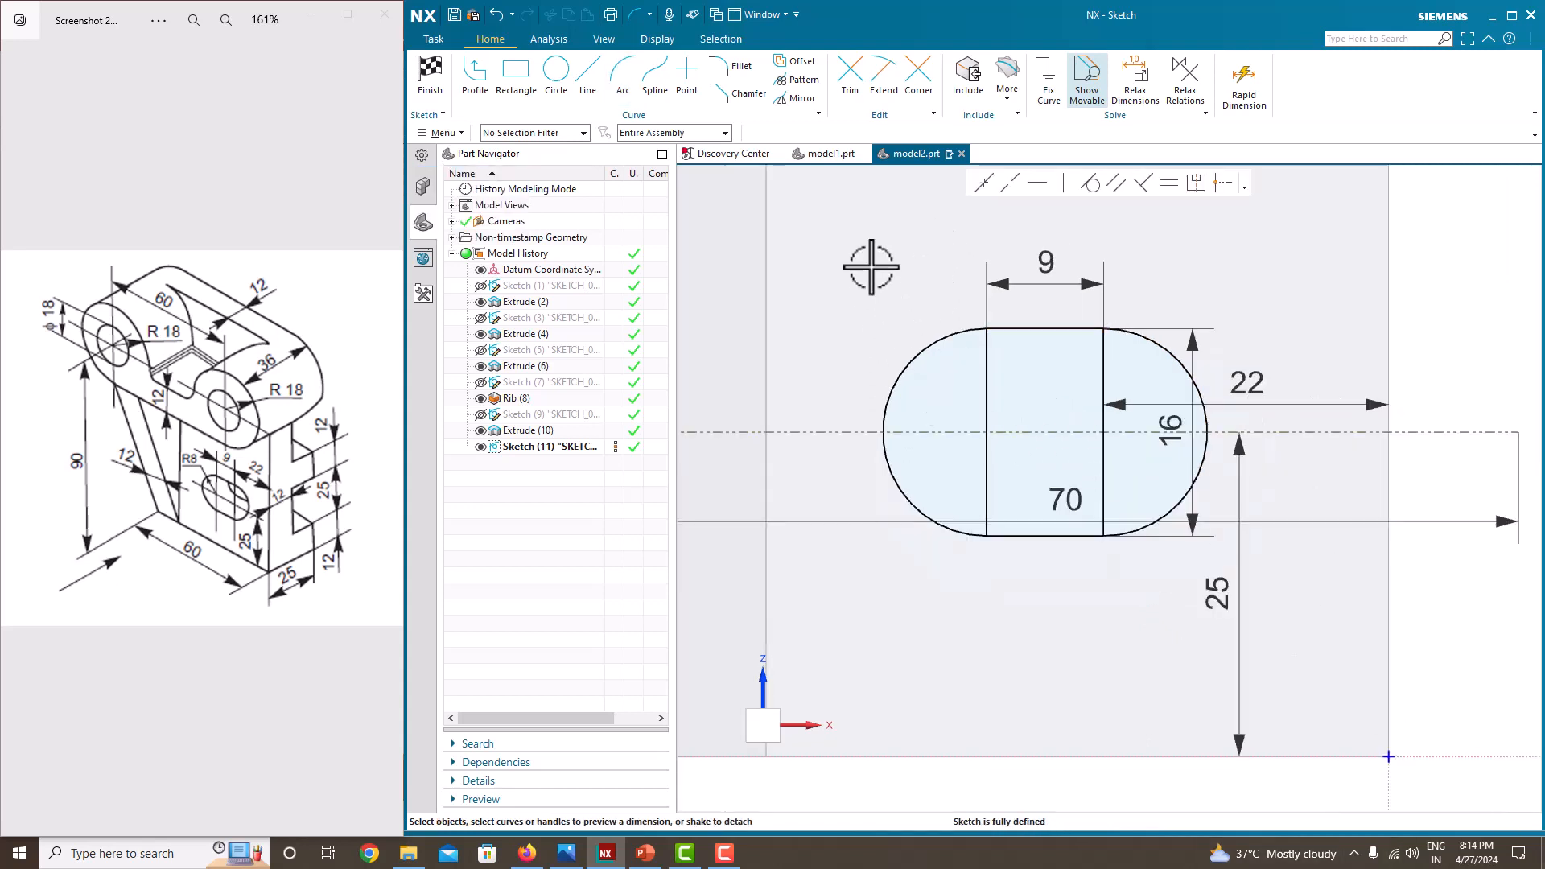
click(850, 73)
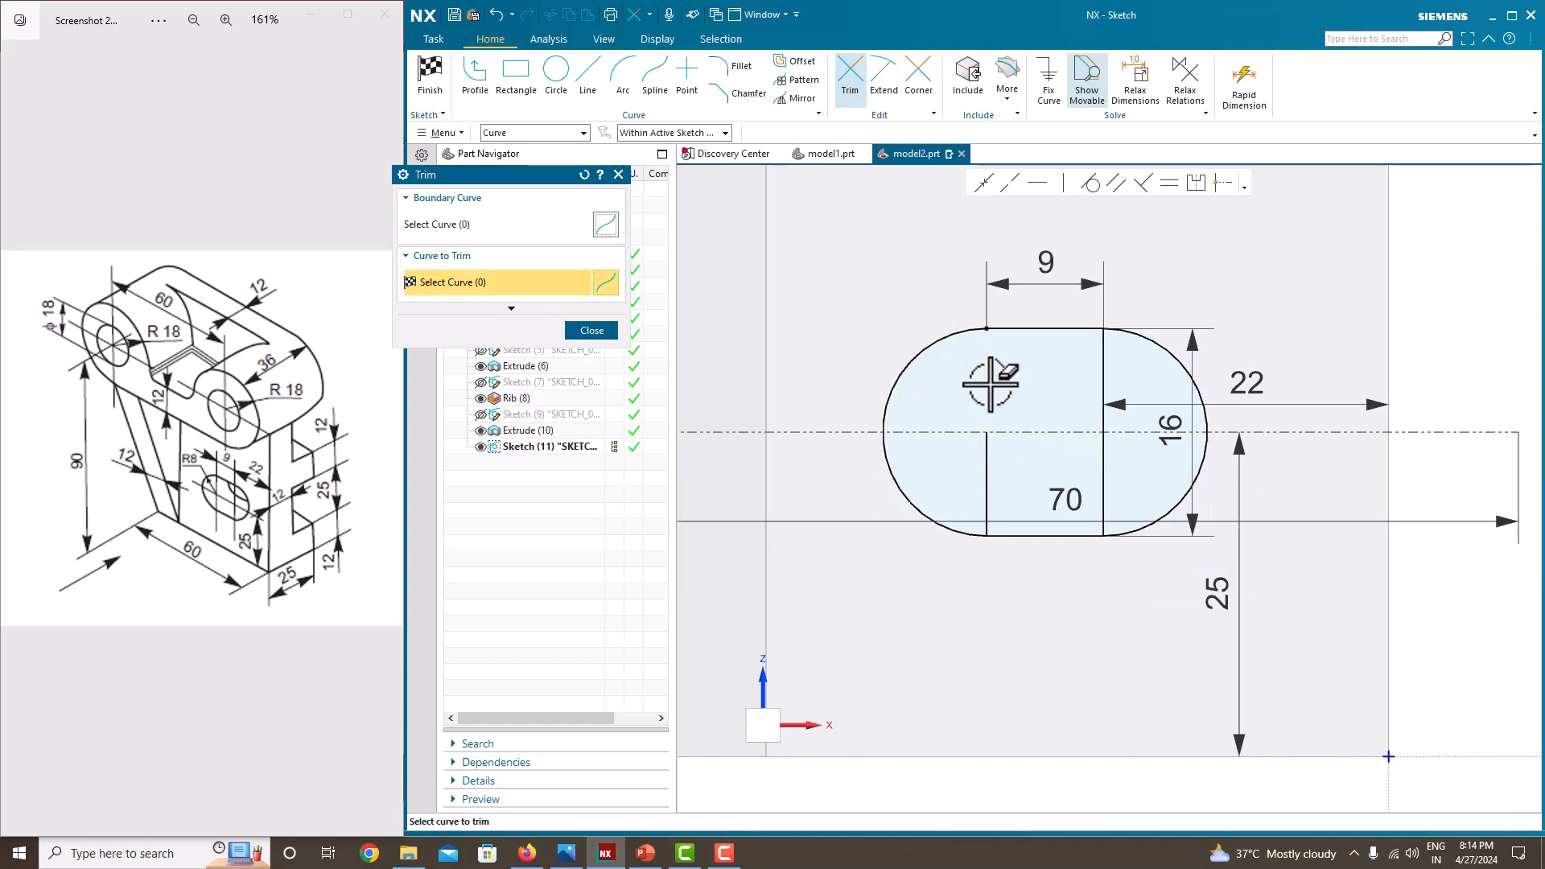
click(1103, 379)
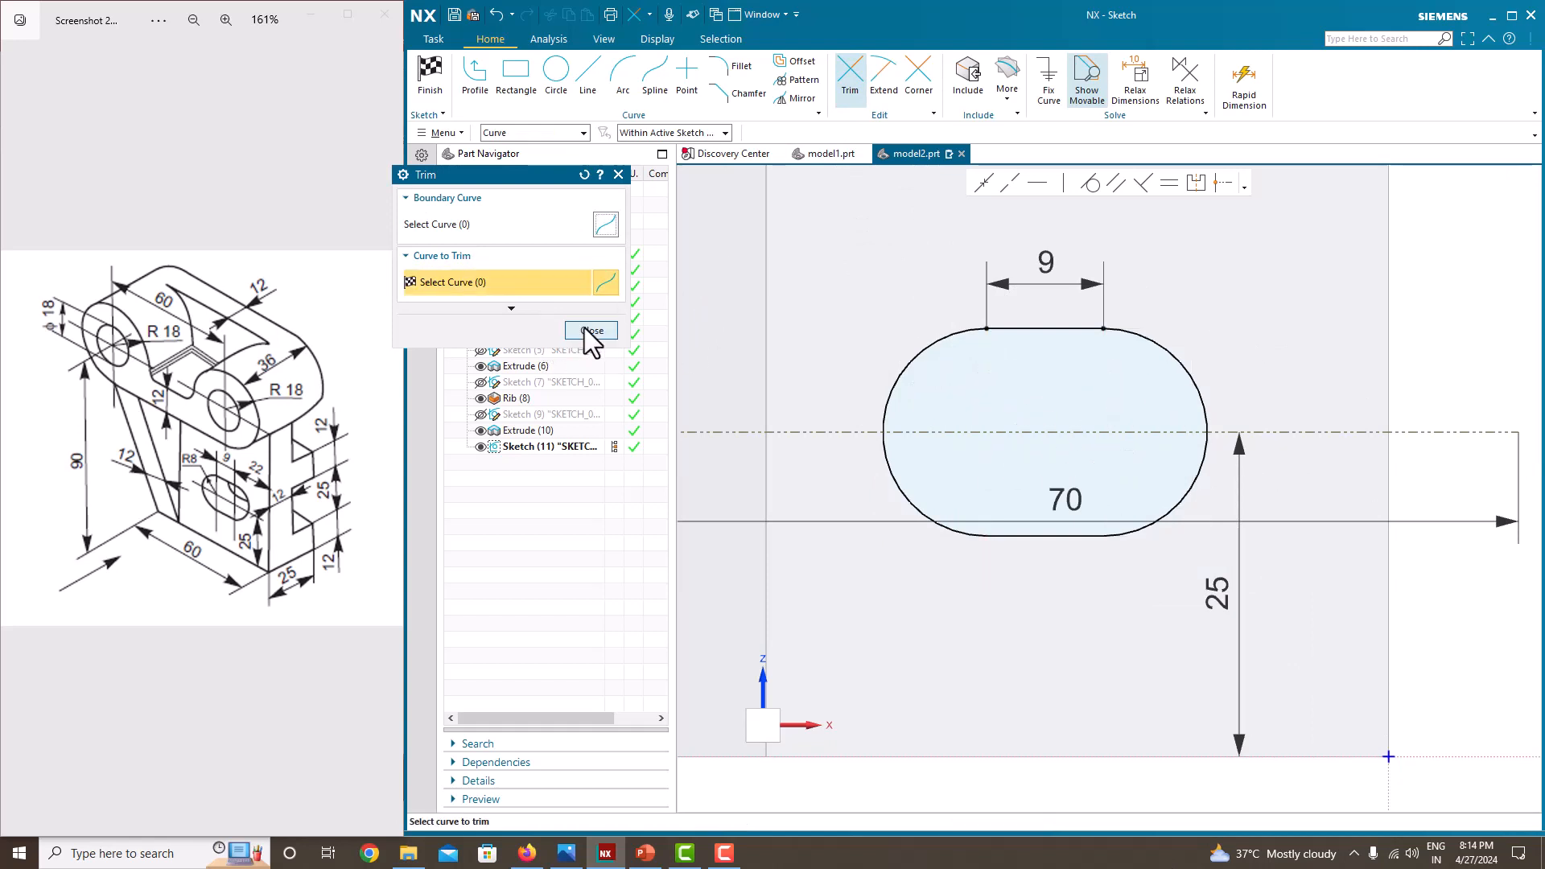
click(592, 330)
right_click(839, 271)
click(861, 282)
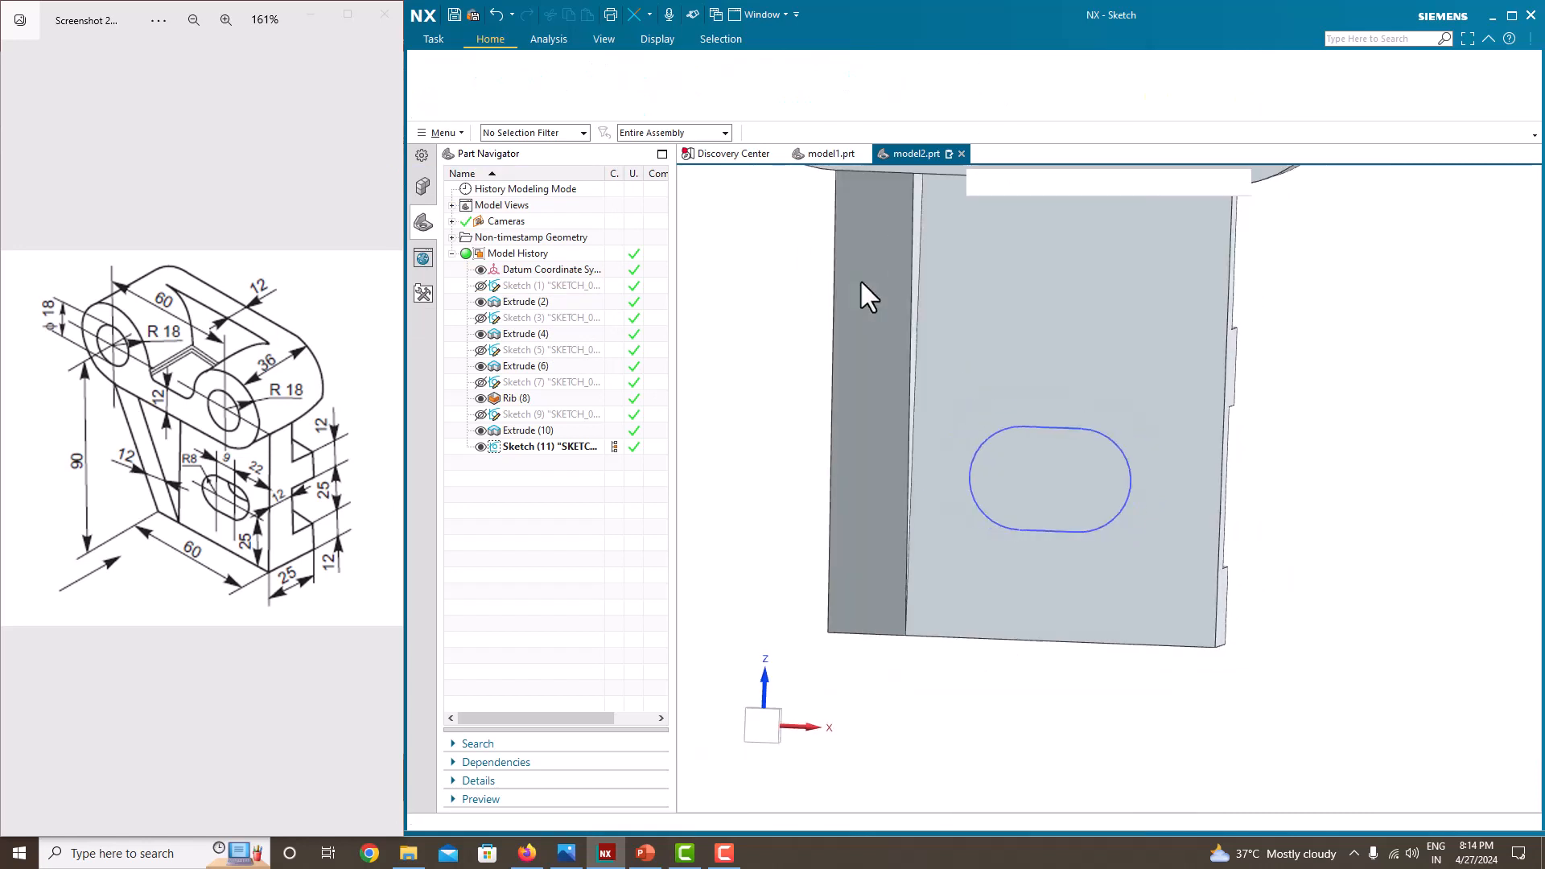
Extrude the slot profile into the plate as a Subtract cut with the end limit Until Next, and hide its sketch.
click(527, 96)
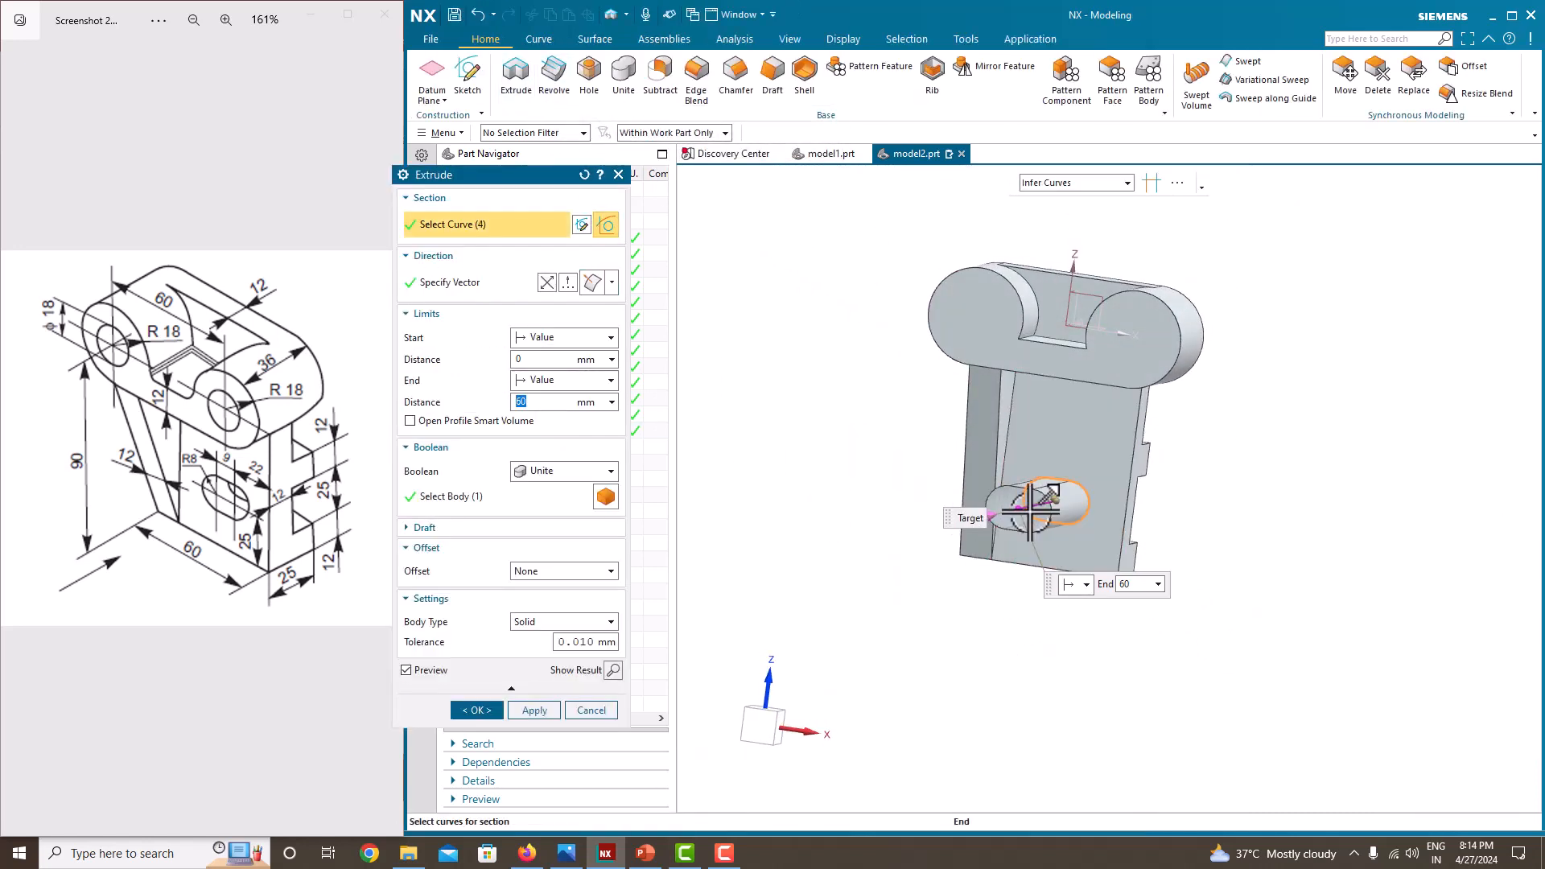
drag(1021, 509, 1114, 489)
click(559, 471)
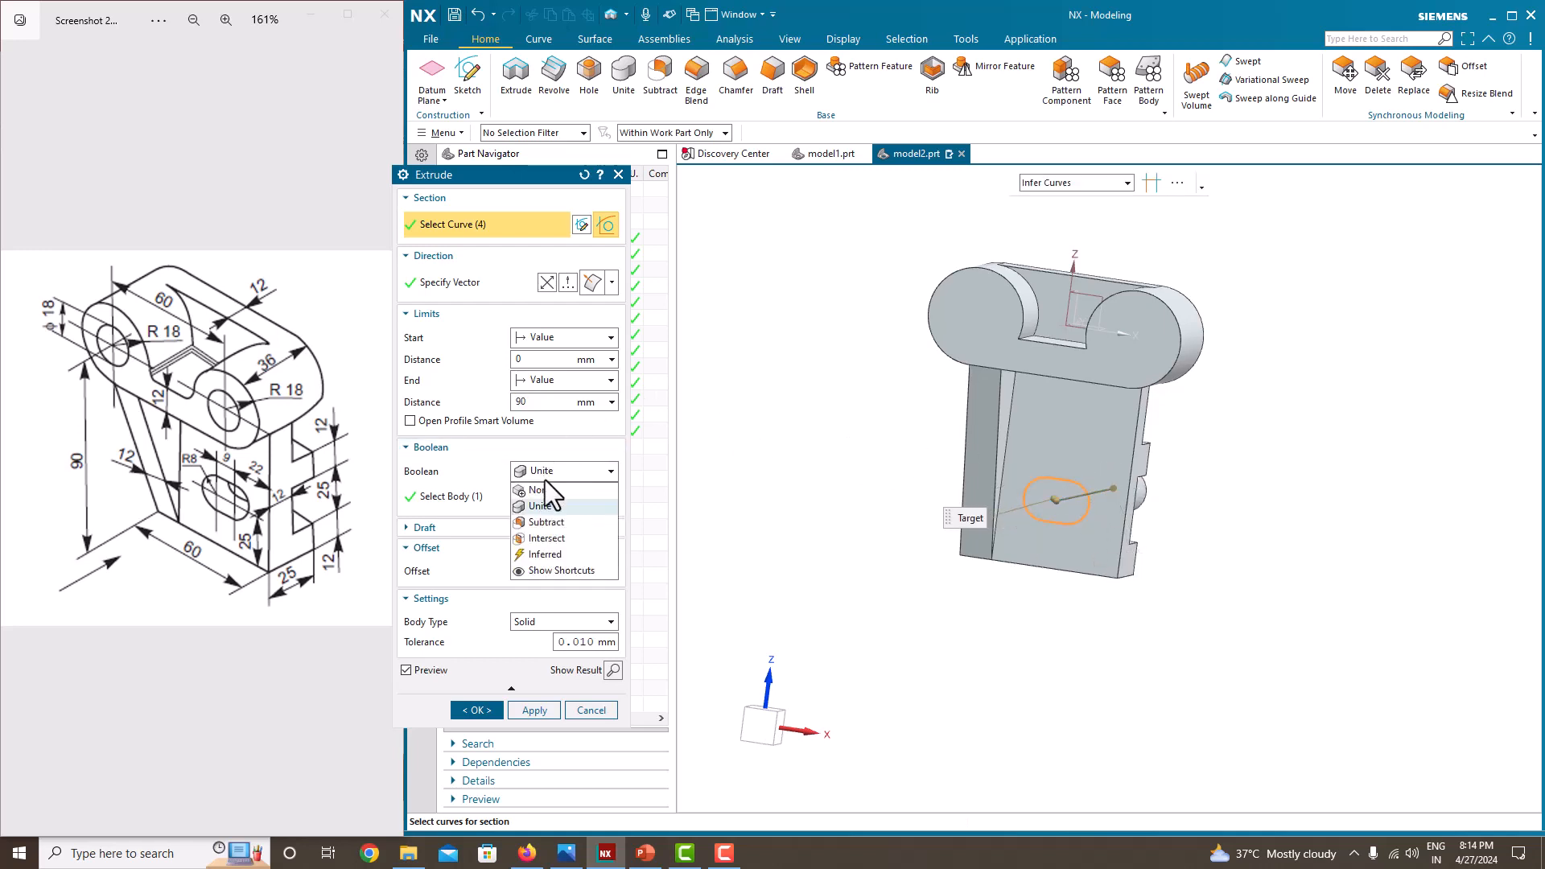
click(544, 522)
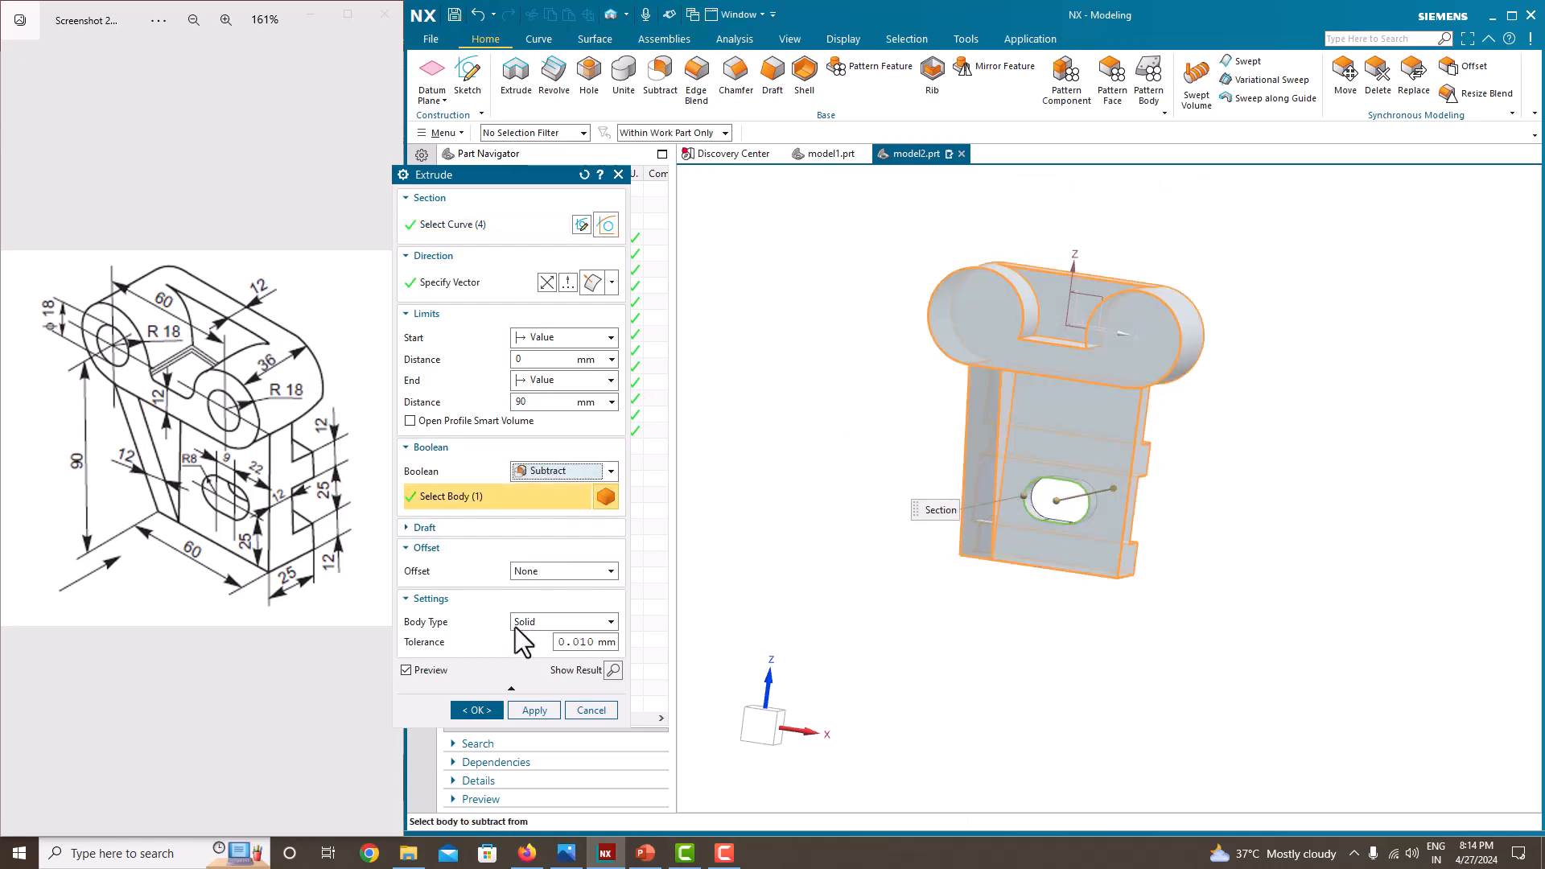
click(557, 381)
click(556, 435)
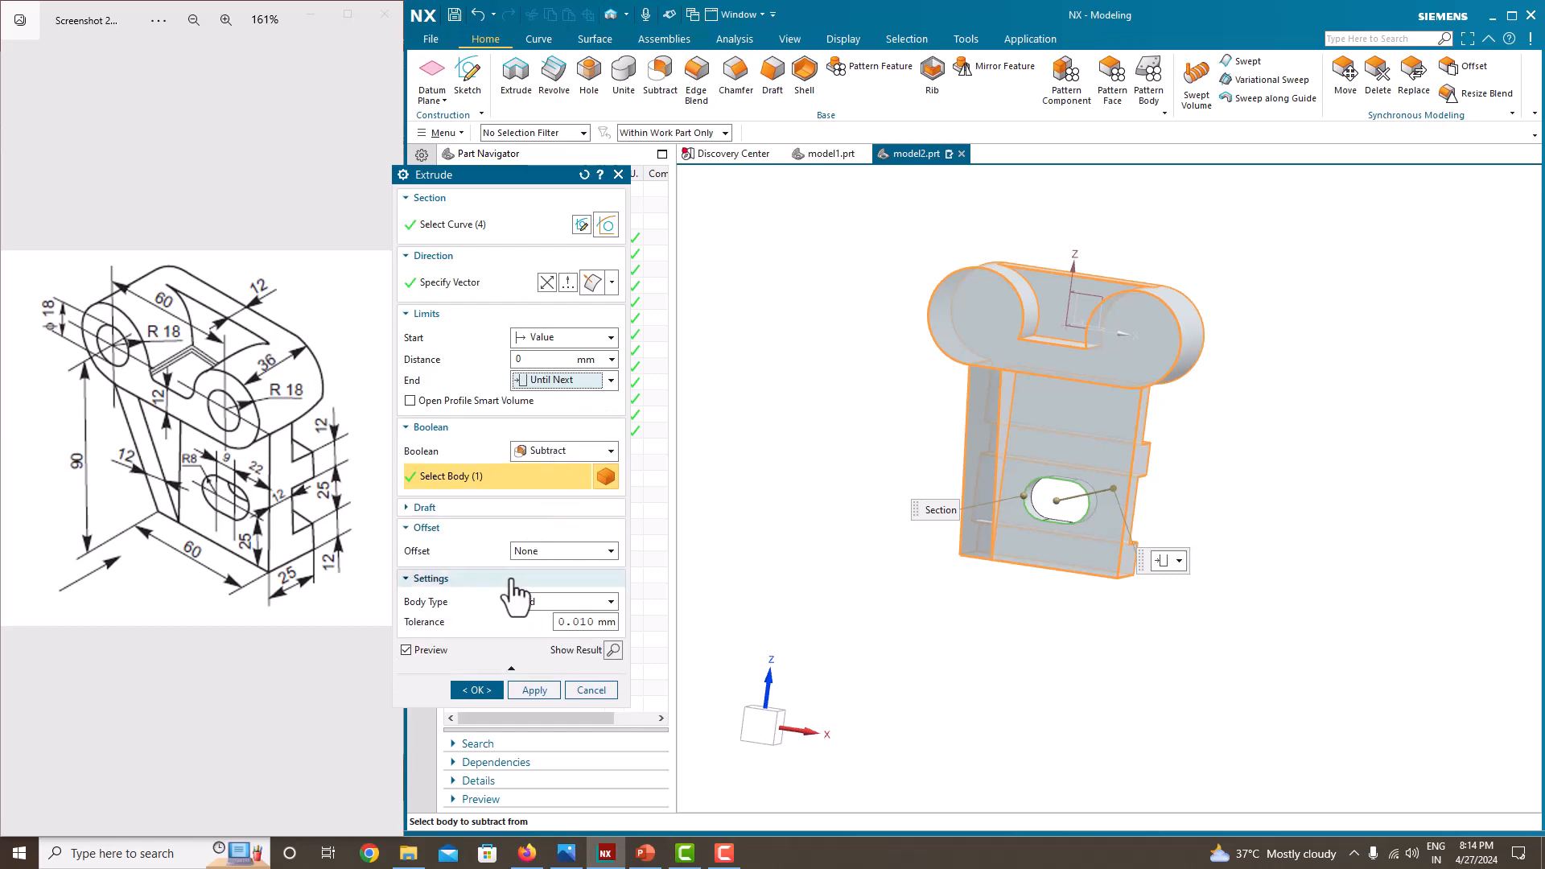
click(478, 689)
middle_drag(861, 547, 817, 535)
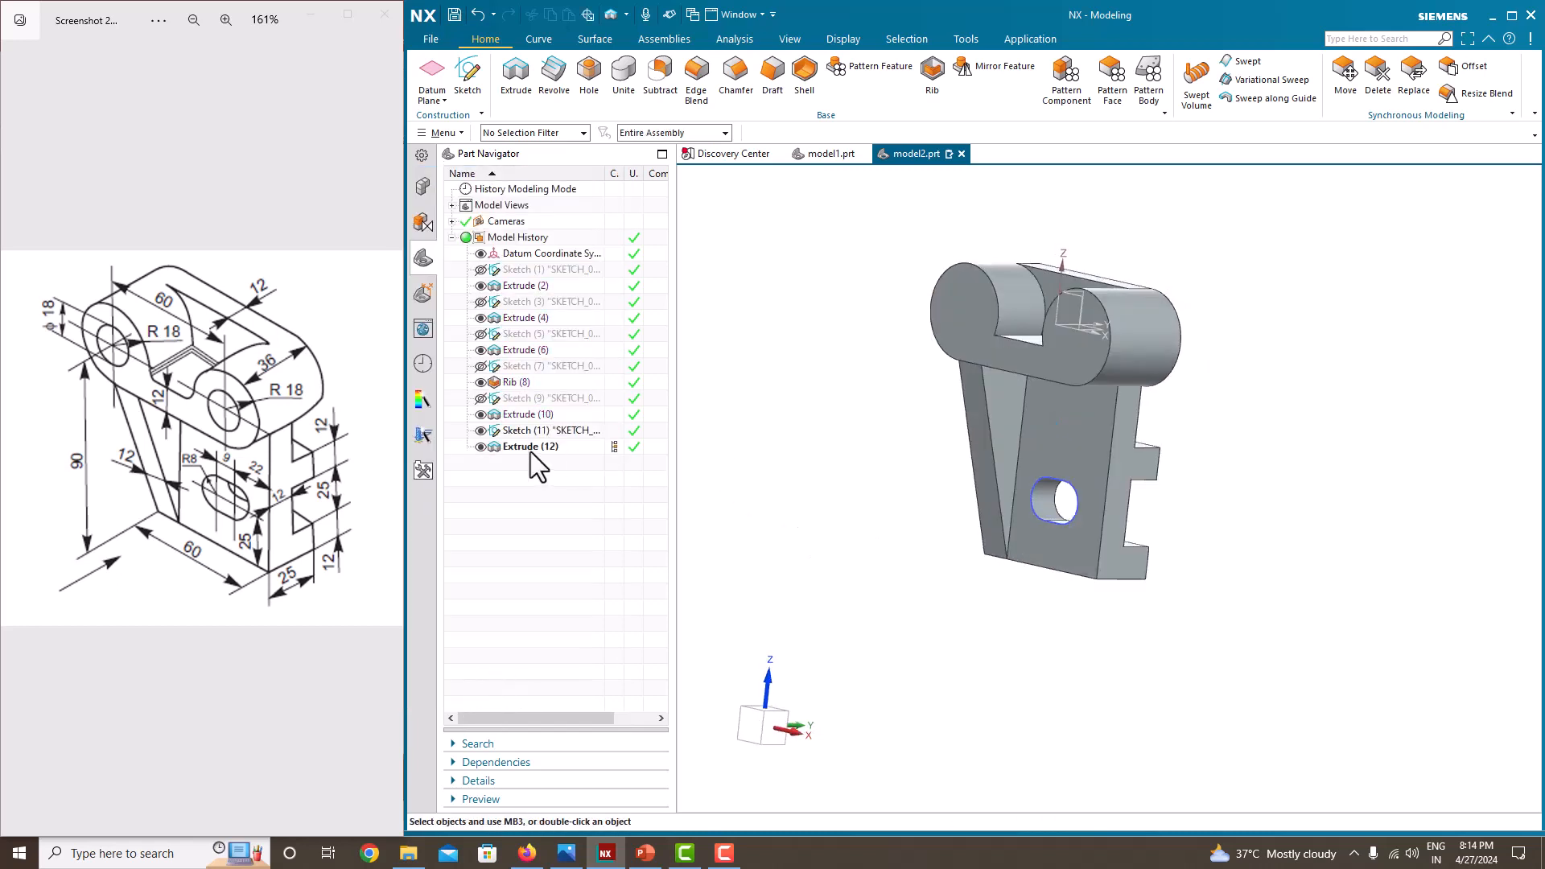
click(481, 431)
middle_drag(761, 491, 904, 517)
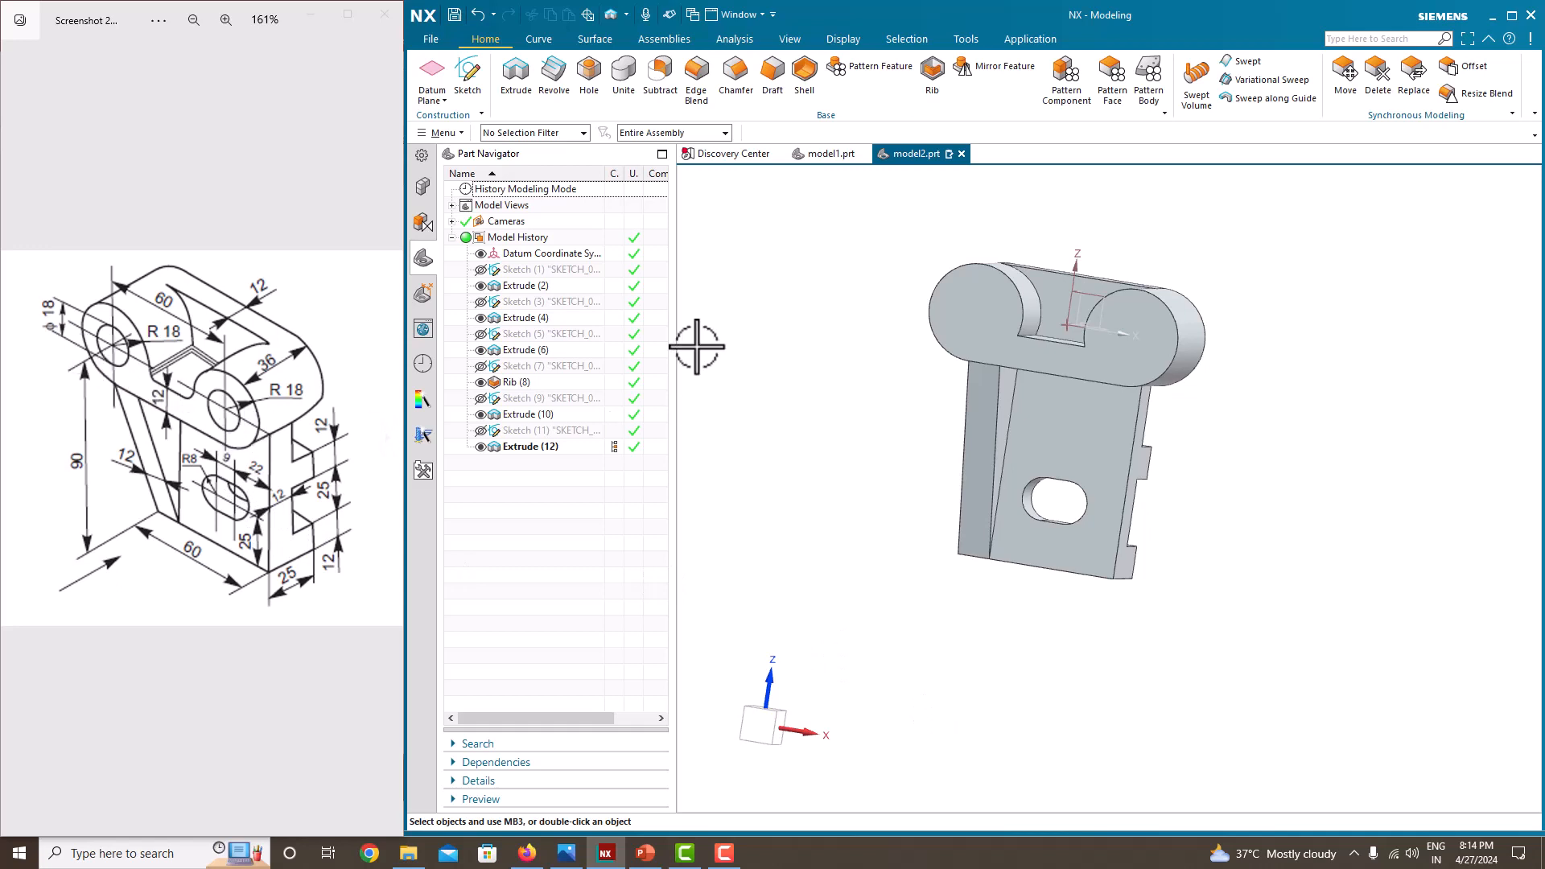
Create simple 18 mm diameter holes, subtracted Until Next, at the centres of the bracket's two rounded bosses.
click(593, 86)
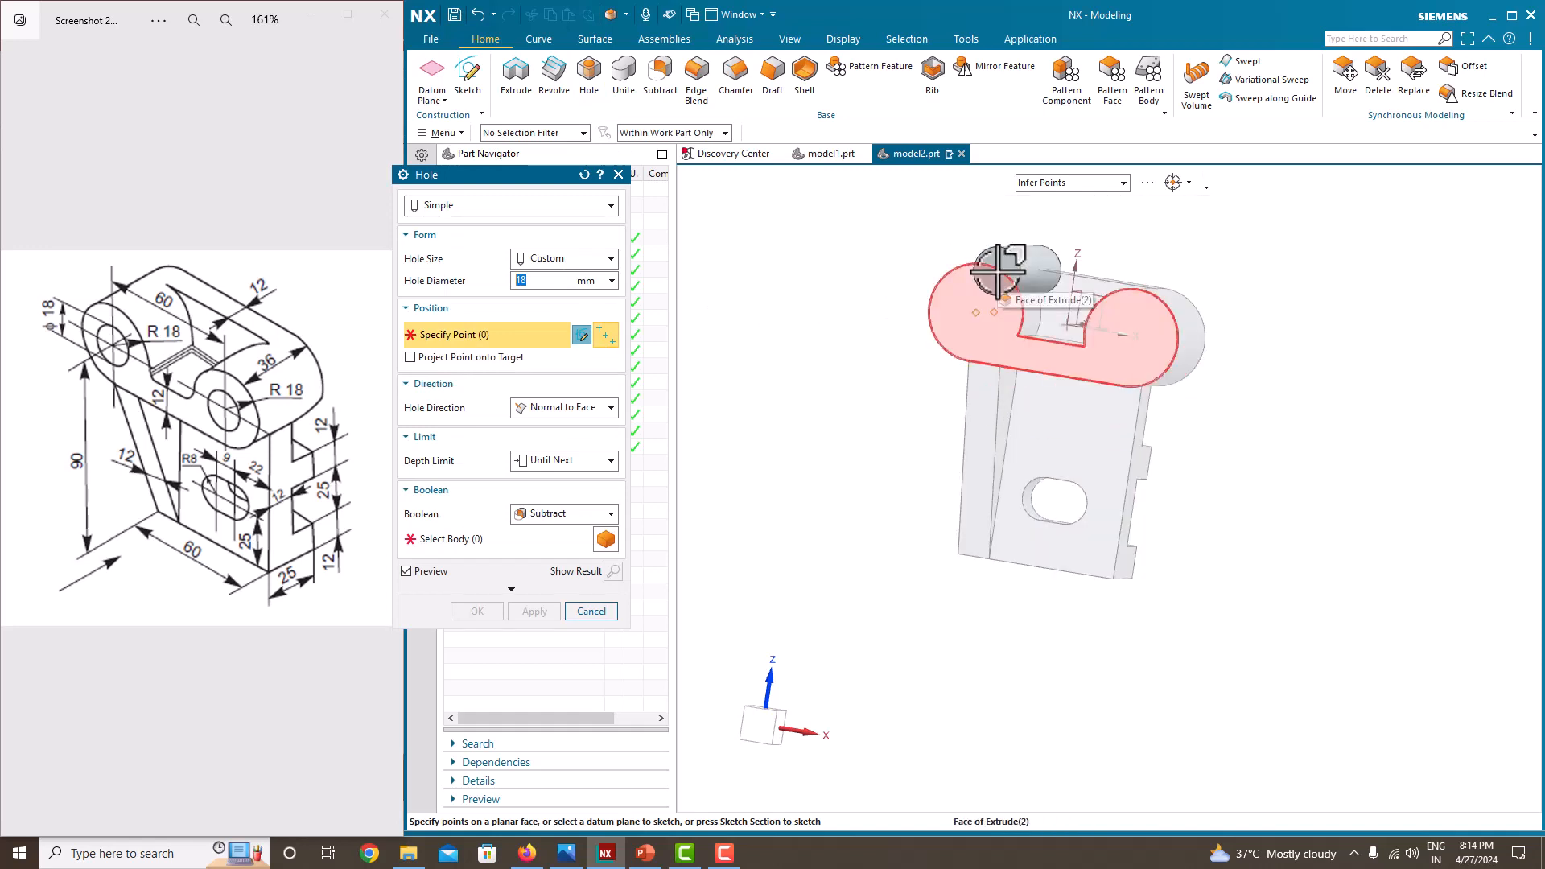
scroll(1002, 265, up, 4)
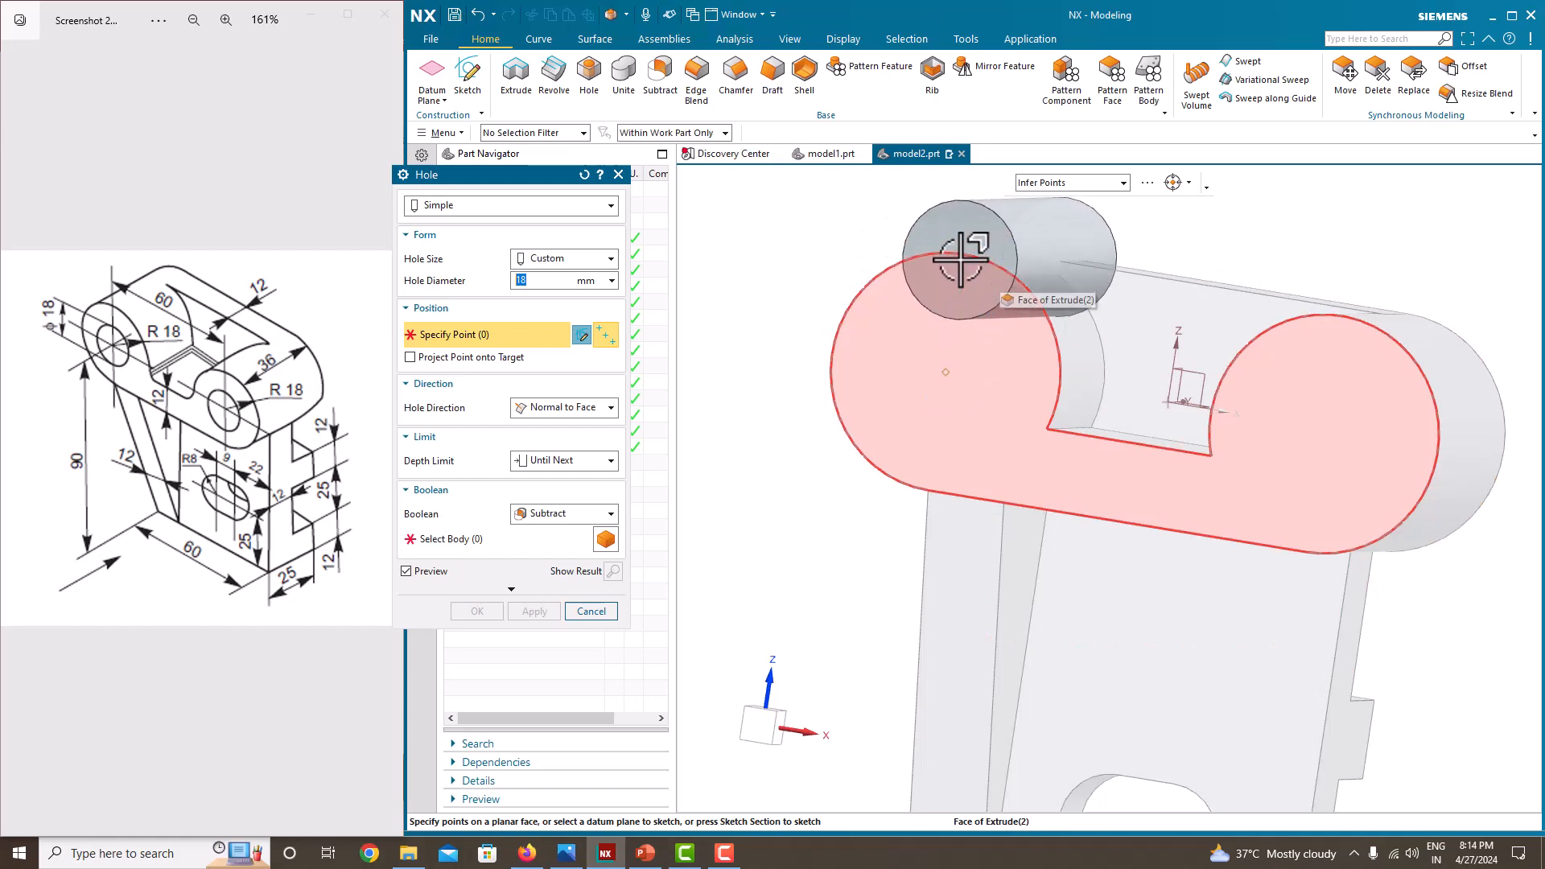
click(963, 254)
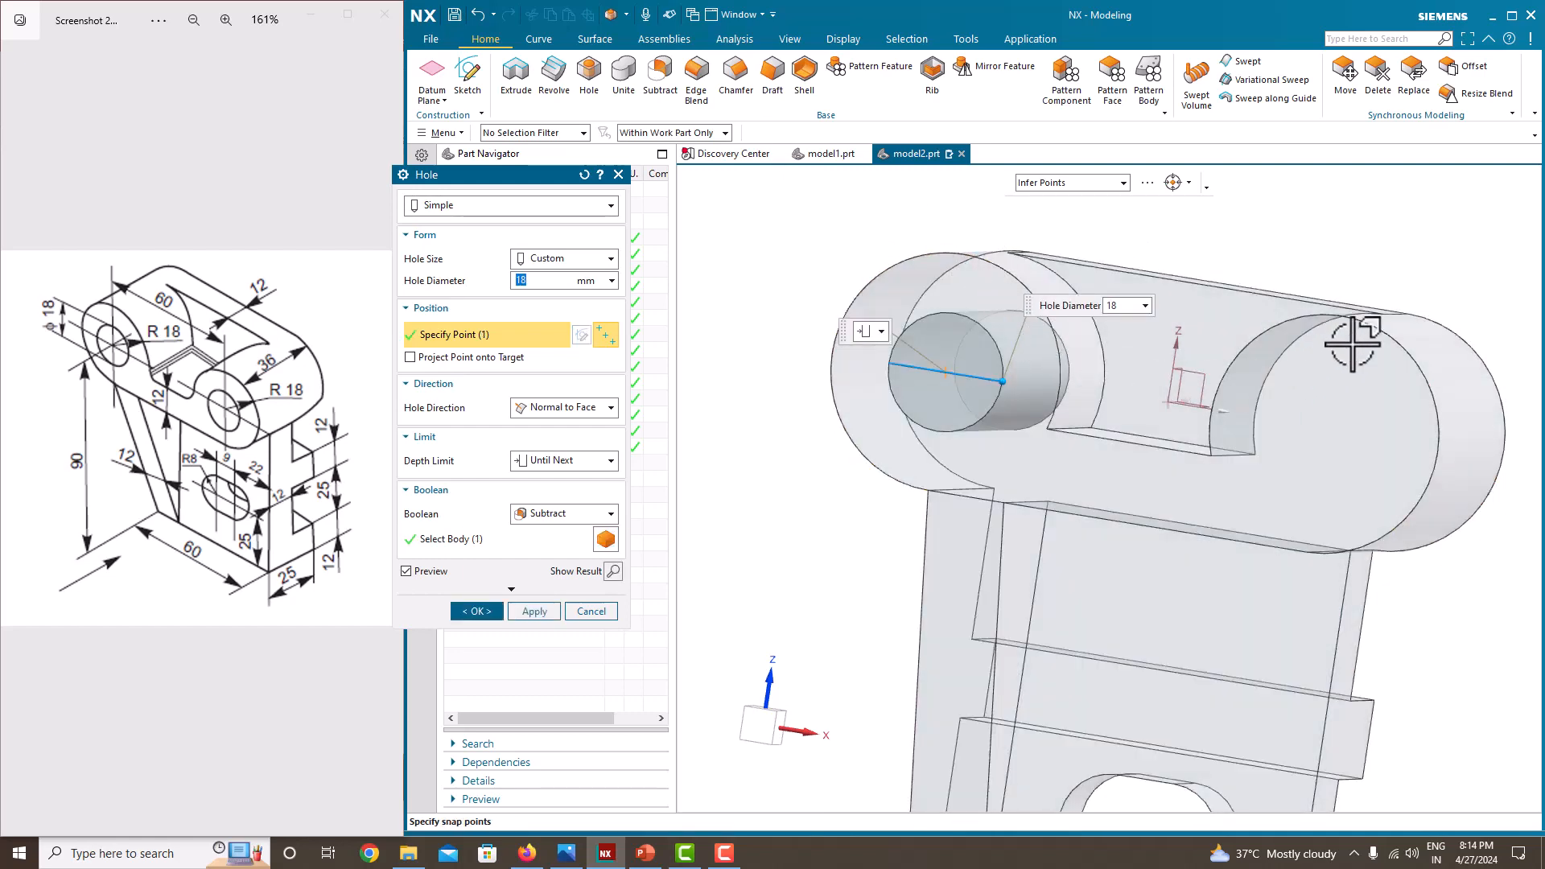
click(1402, 345)
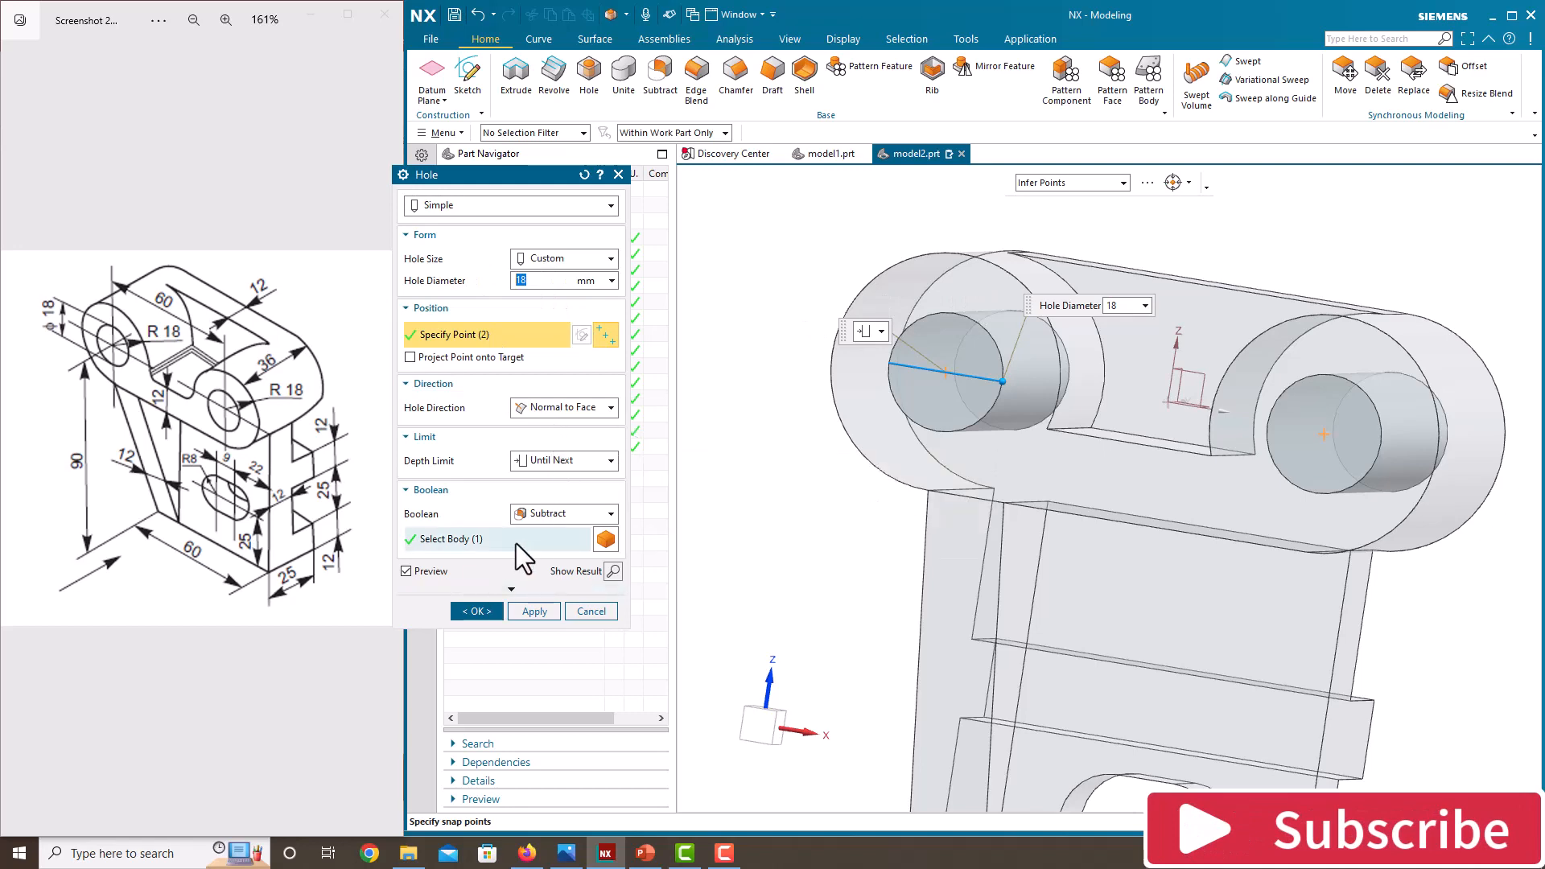
click(477, 611)
middle_drag(885, 482, 1002, 422)
Start an edge blend with a 2 mm radius on the rear and both side edges of the pocket floor between the bosses.
scroll(171, 382, up, 2)
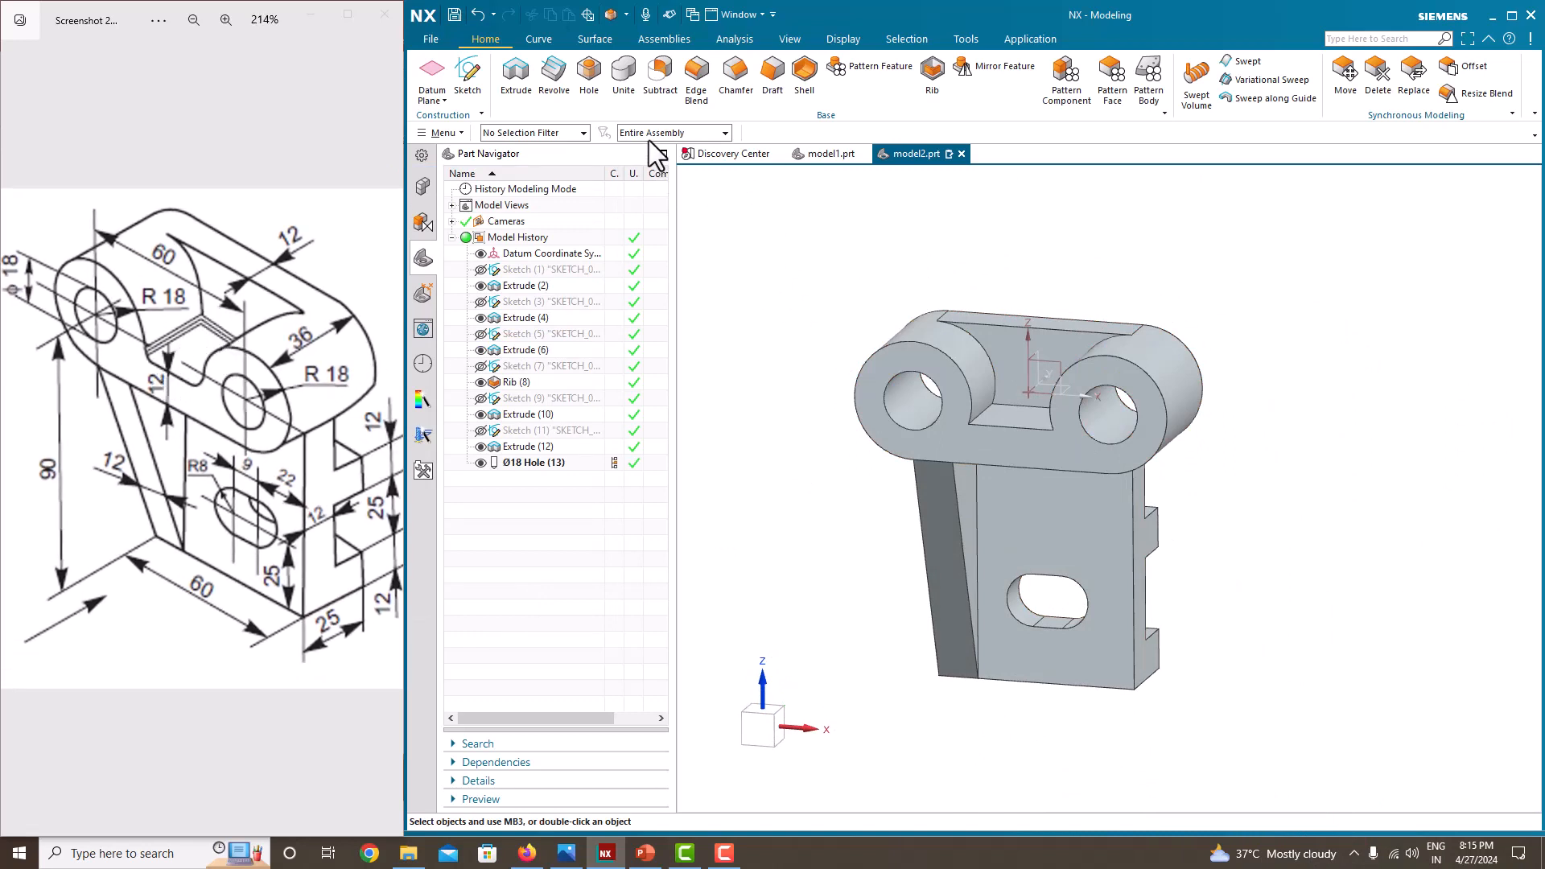
click(697, 97)
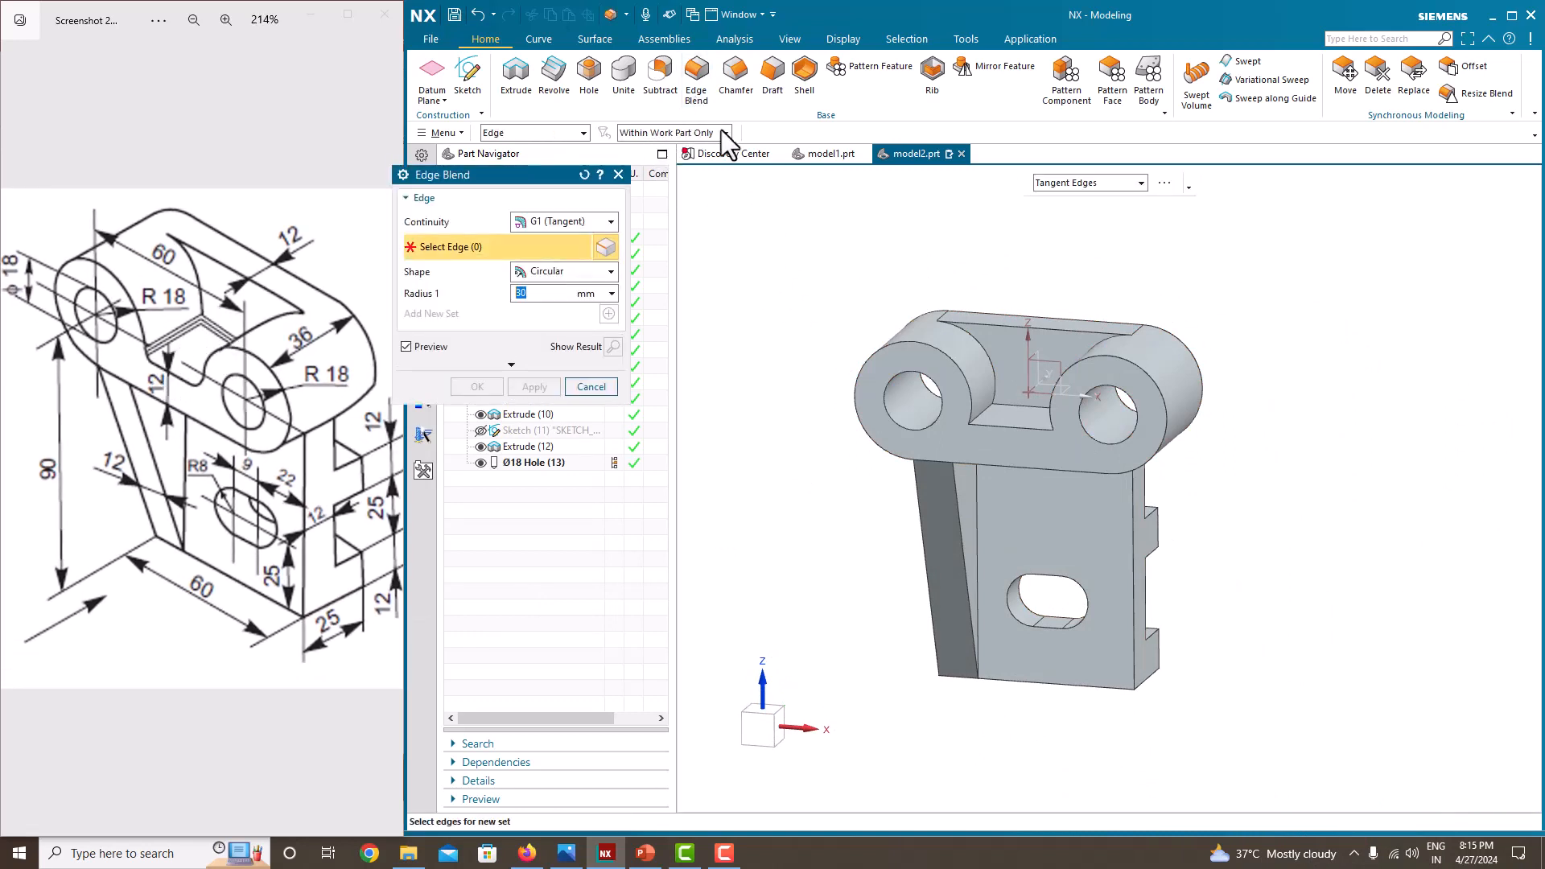
scroll(990, 406, up, 3)
click(989, 411)
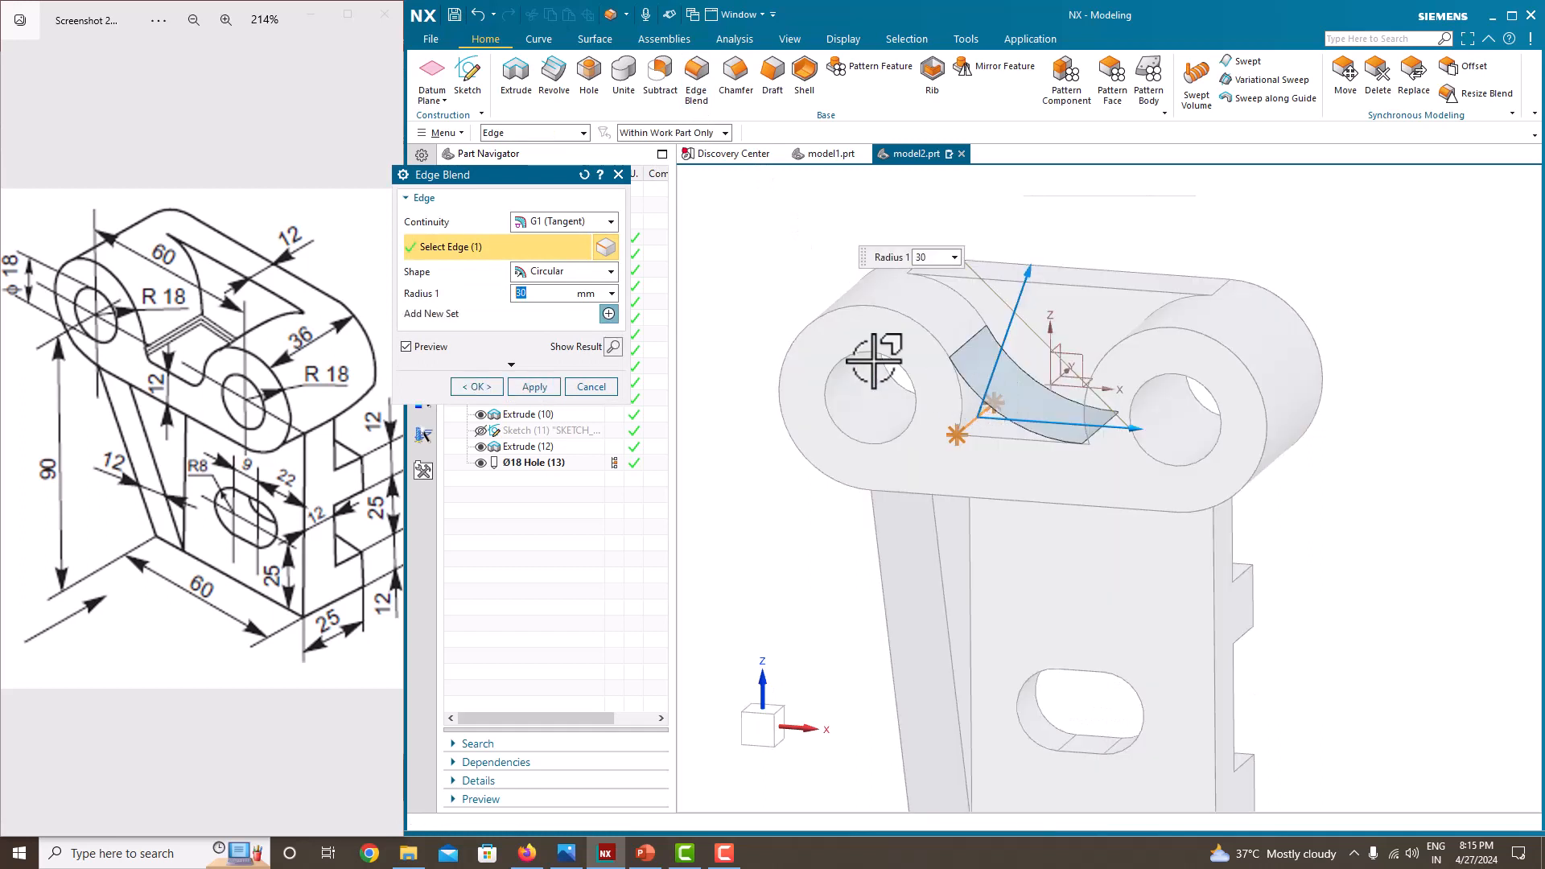
text(5)
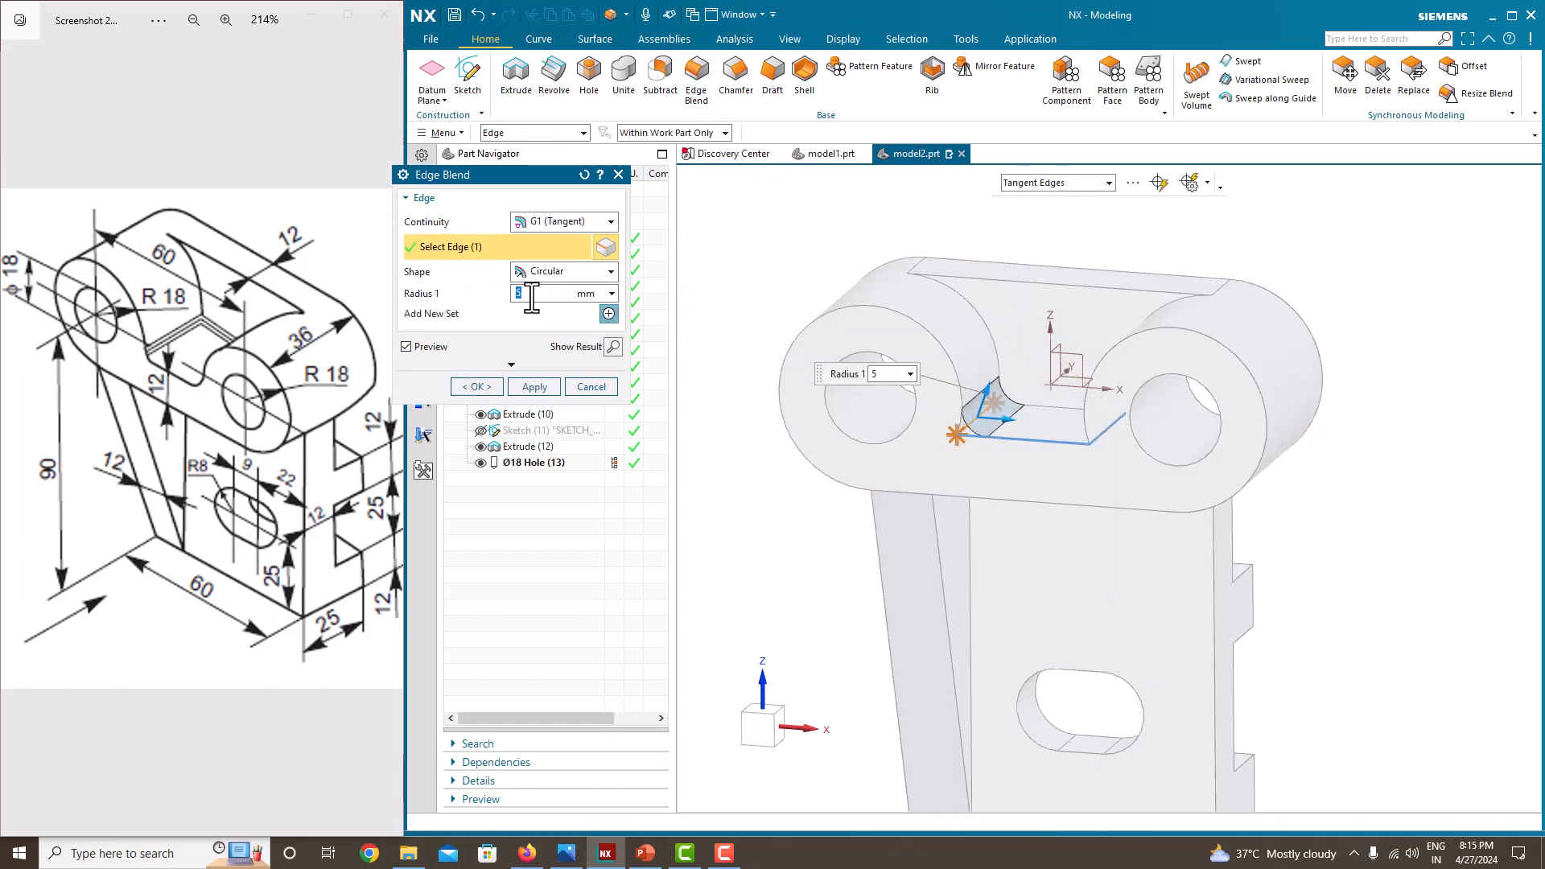
key(Return)
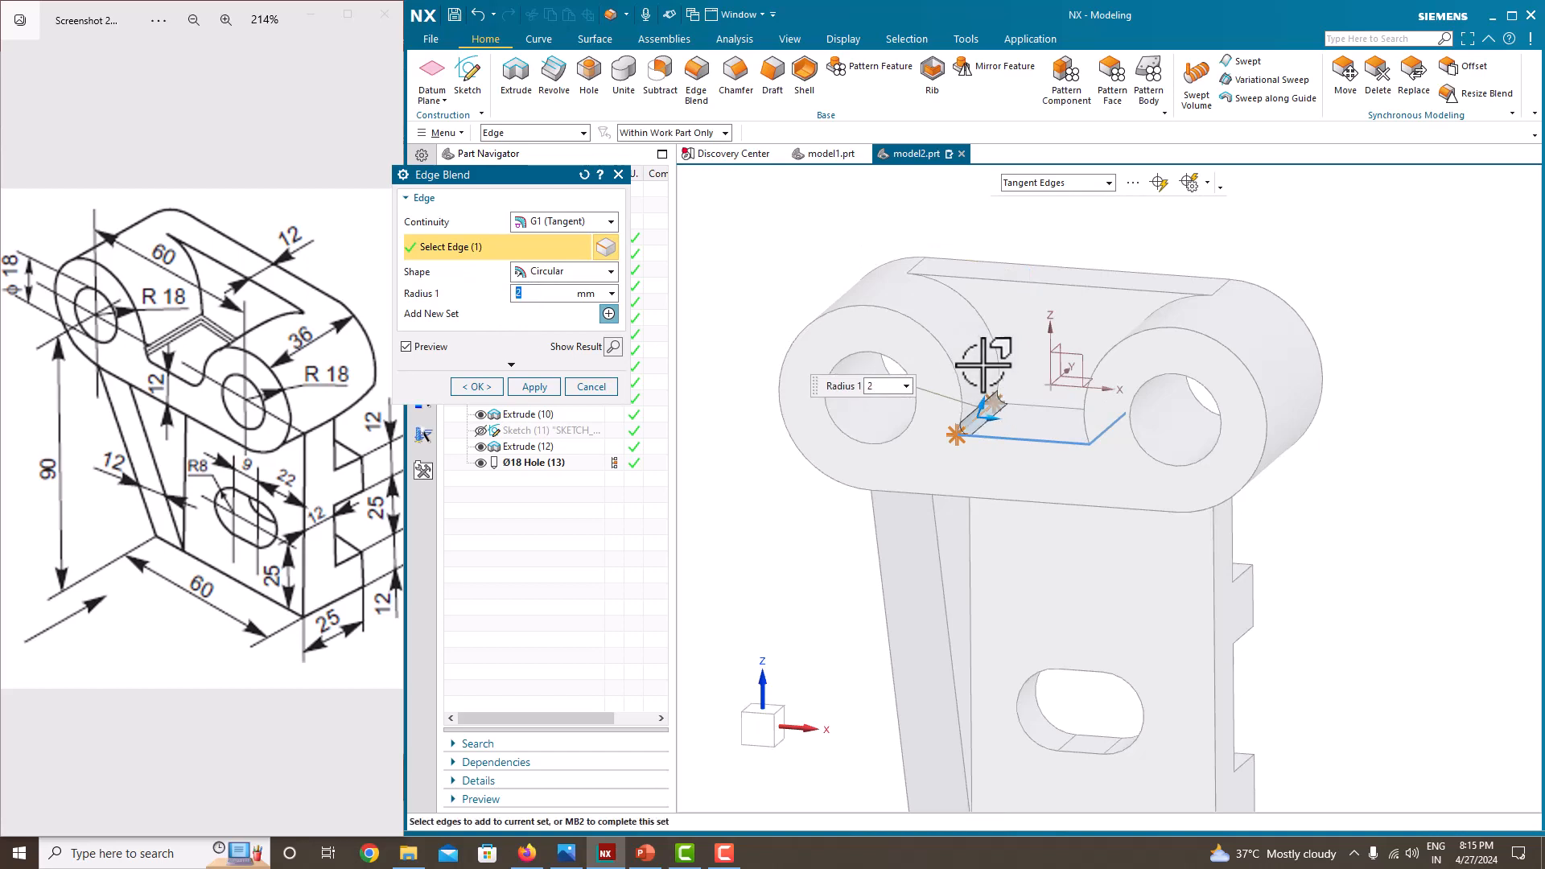
scroll(1026, 399, up, 3)
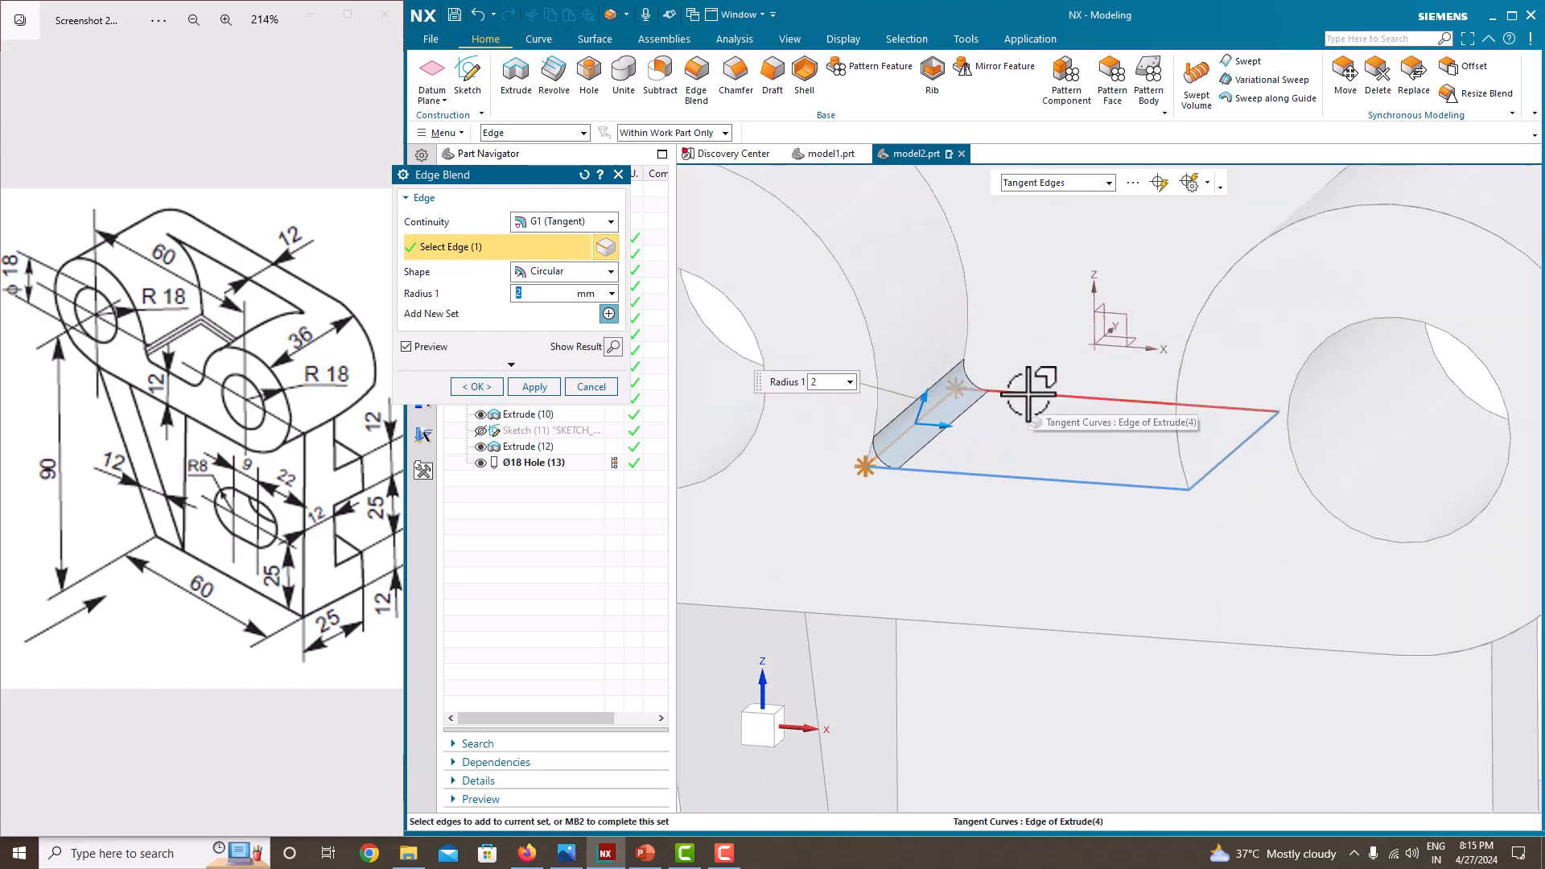
click(1031, 394)
middle_drag(1029, 393, 1373, 481)
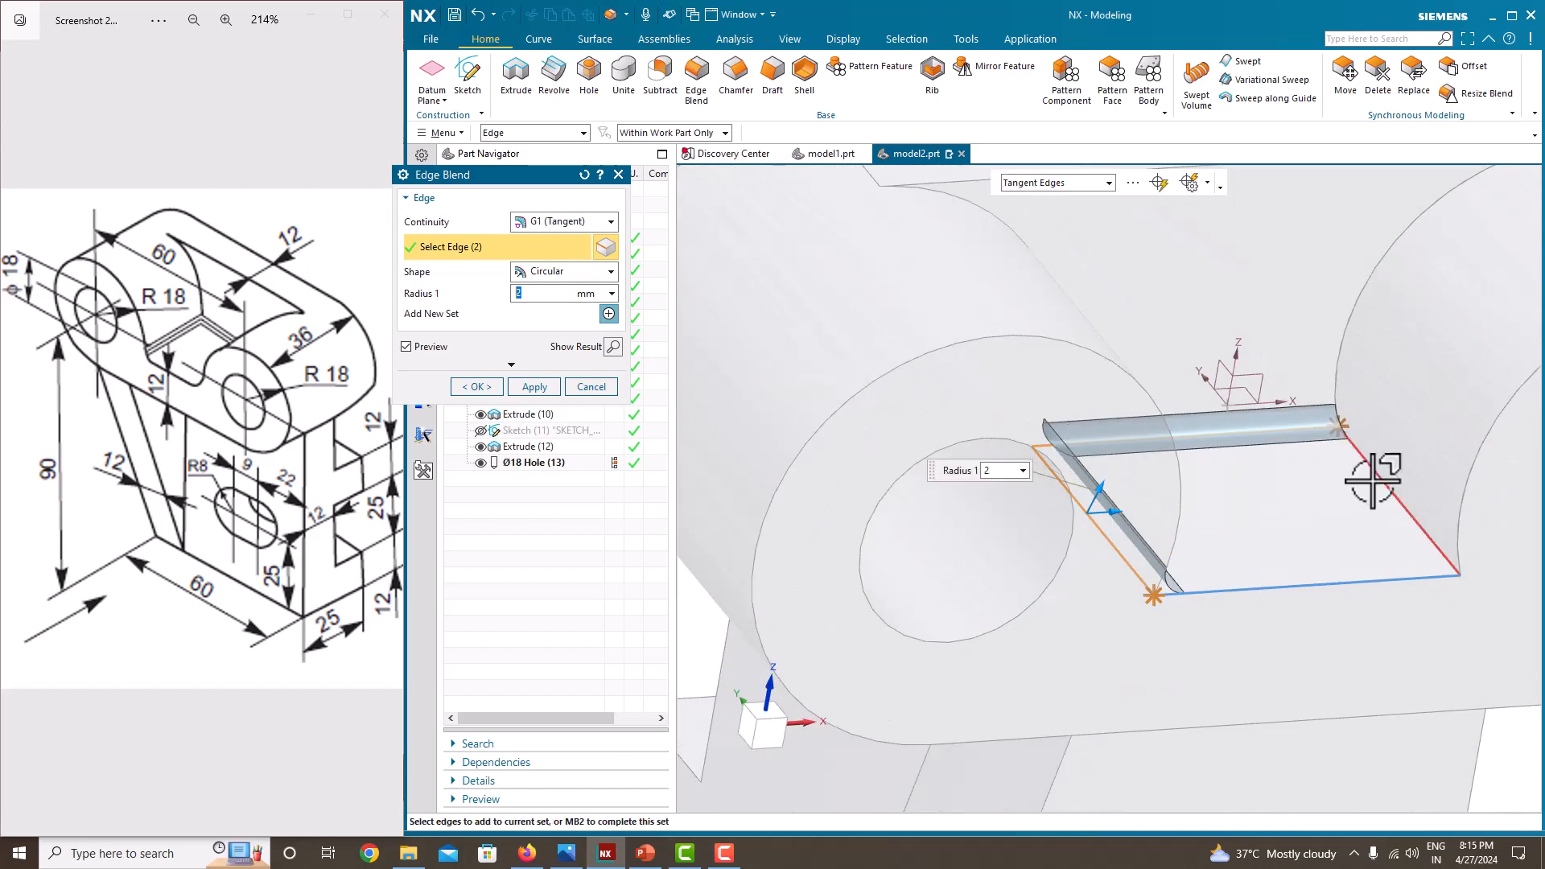
click(1375, 481)
Set the pocket edge blend's continuity to G2 (Curvature) and create the blend.
middle_drag(1239, 336, 1193, 345)
scroll(1127, 365, up, 6)
middle_drag(1083, 383, 1016, 377)
scroll(948, 335, up, 6)
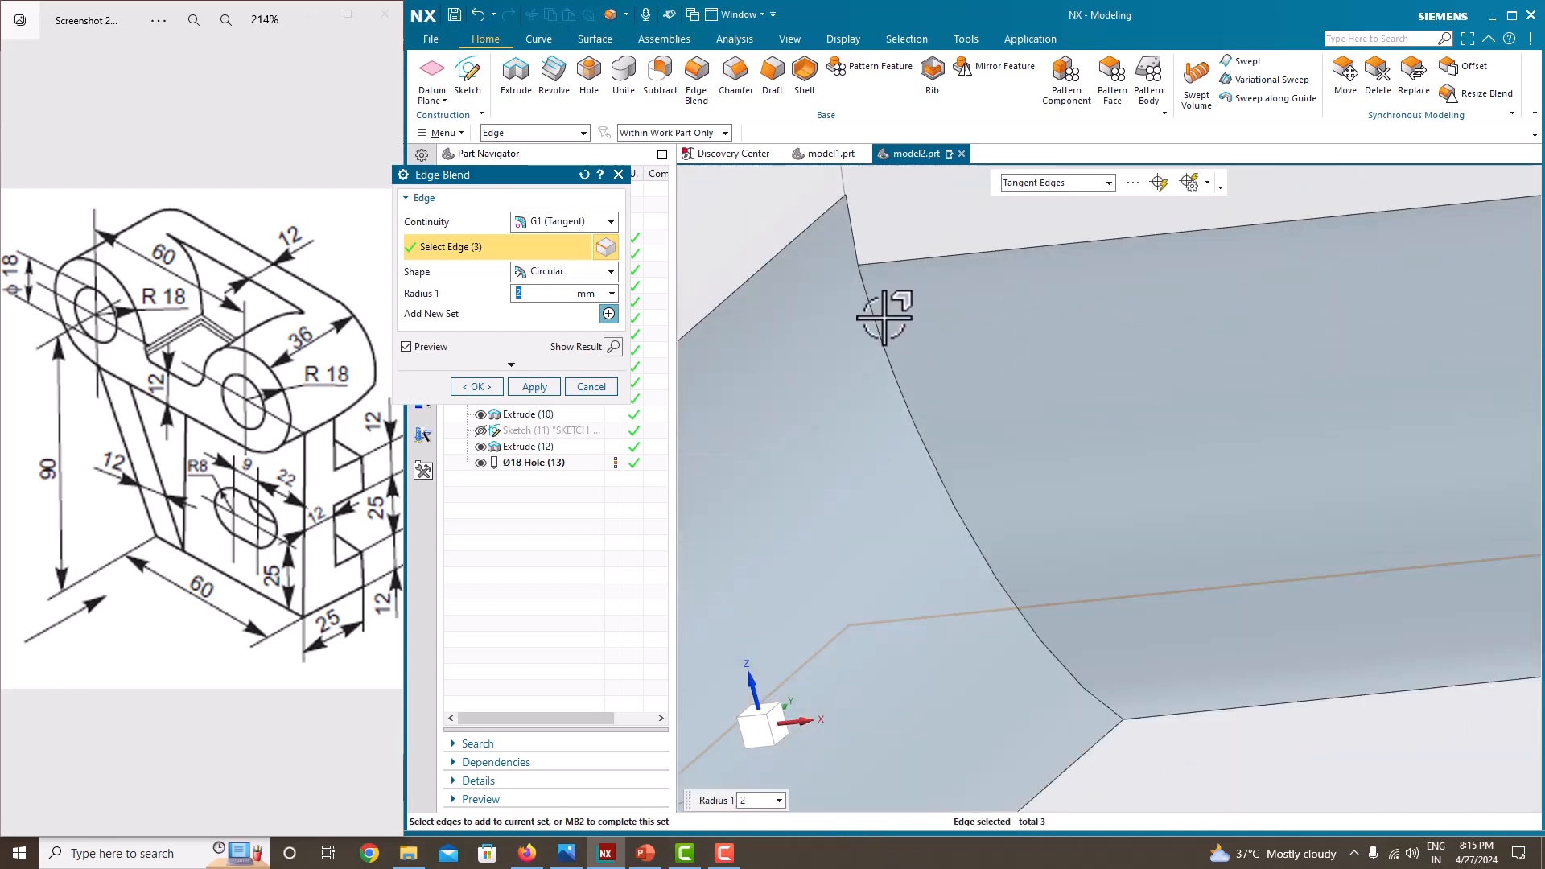
scroll(915, 420, down, 3)
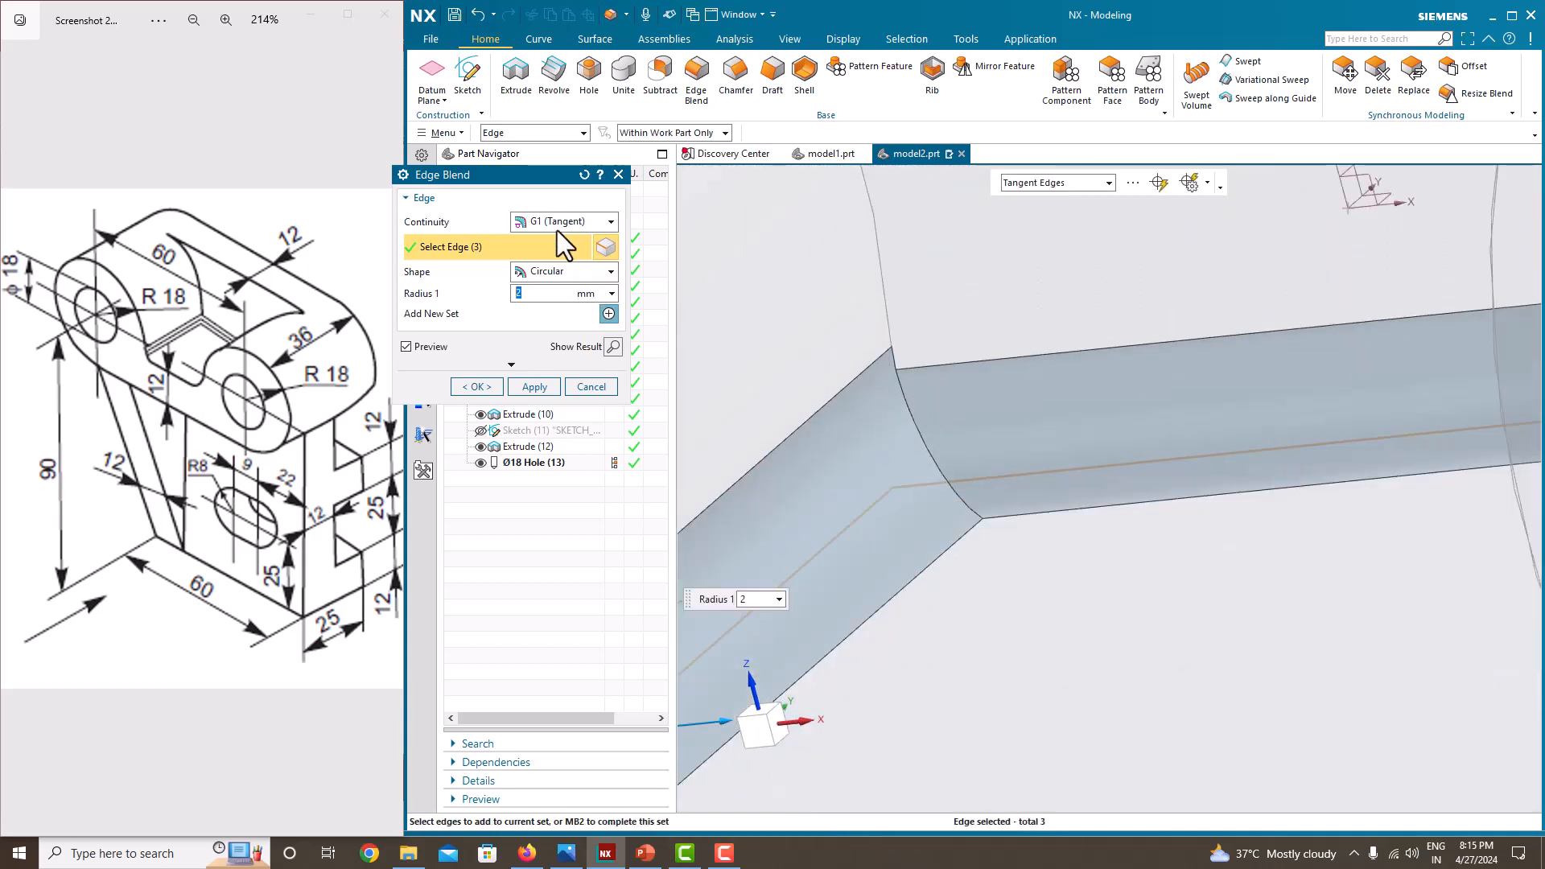
click(557, 224)
click(559, 254)
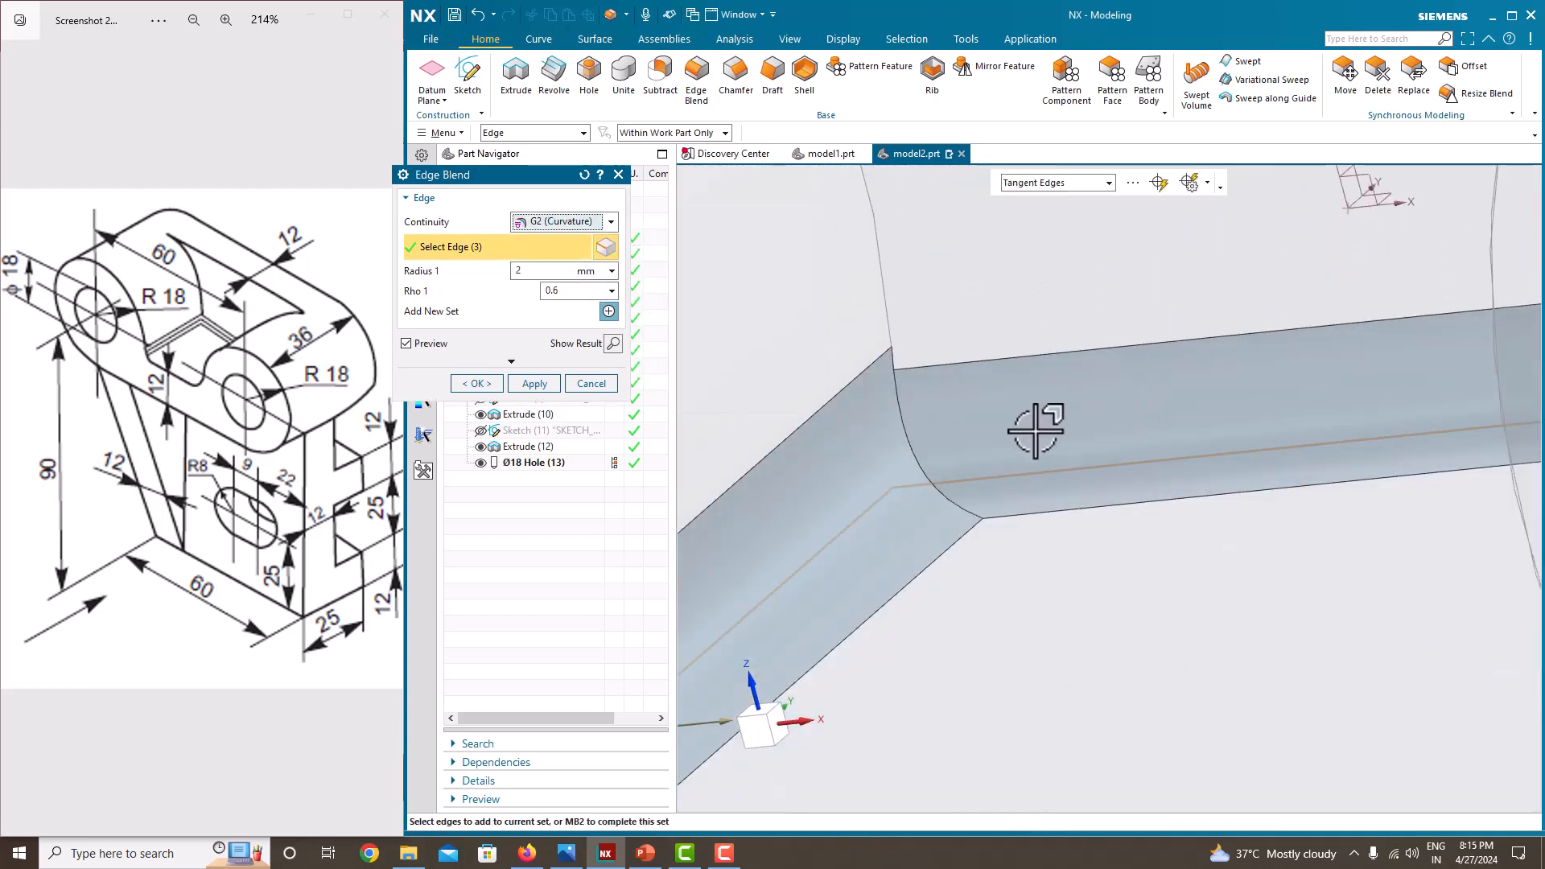
scroll(1026, 432, down, 4)
middle_drag(1024, 431, 958, 429)
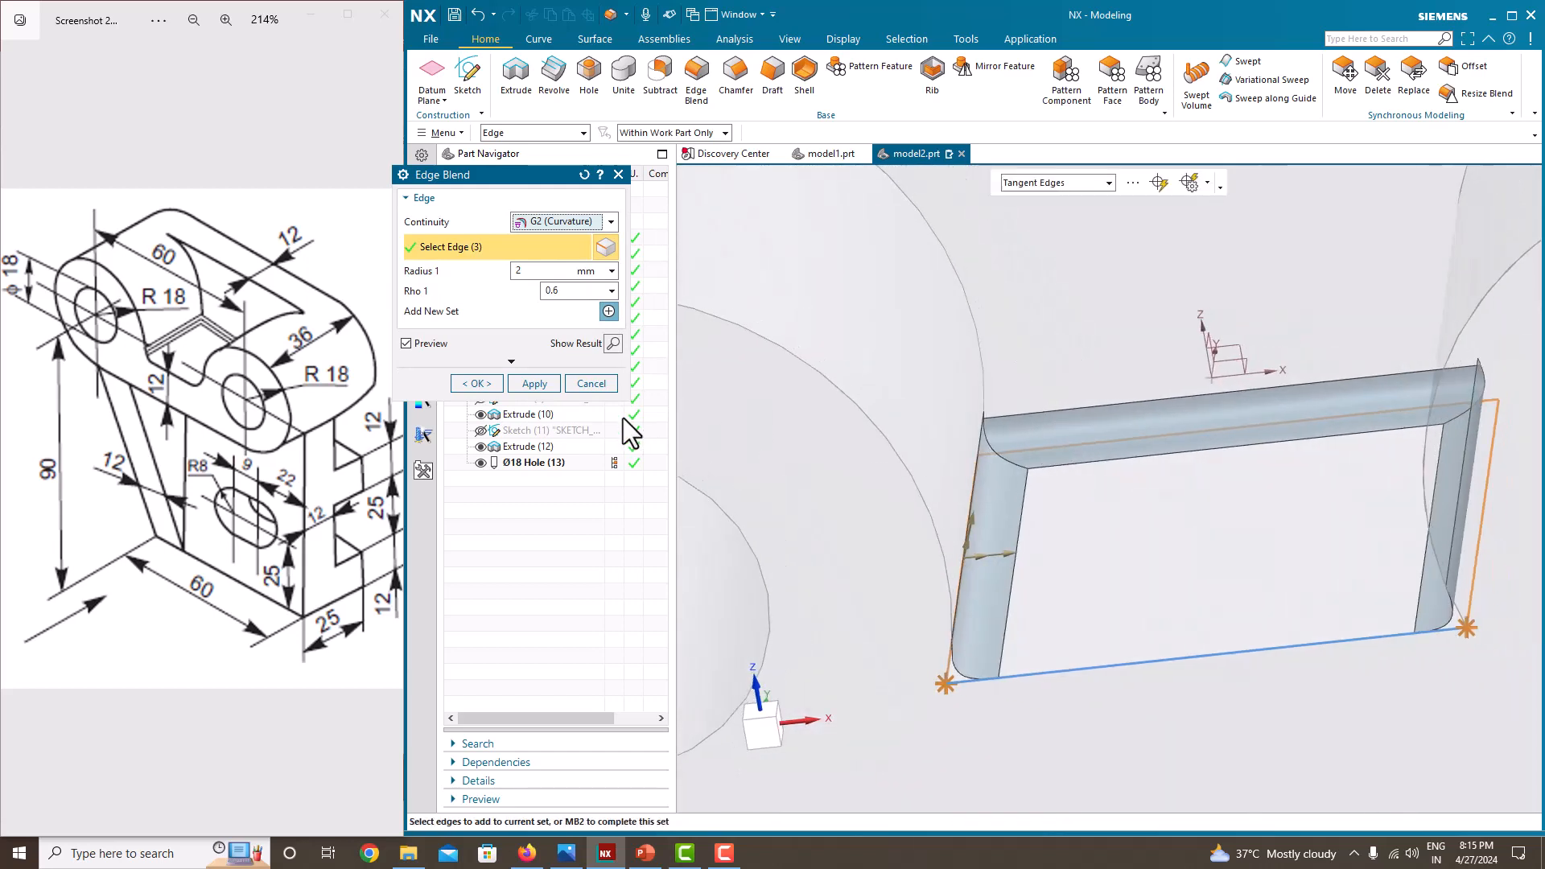
click(477, 383)
middle_drag(1110, 427, 1004, 373)
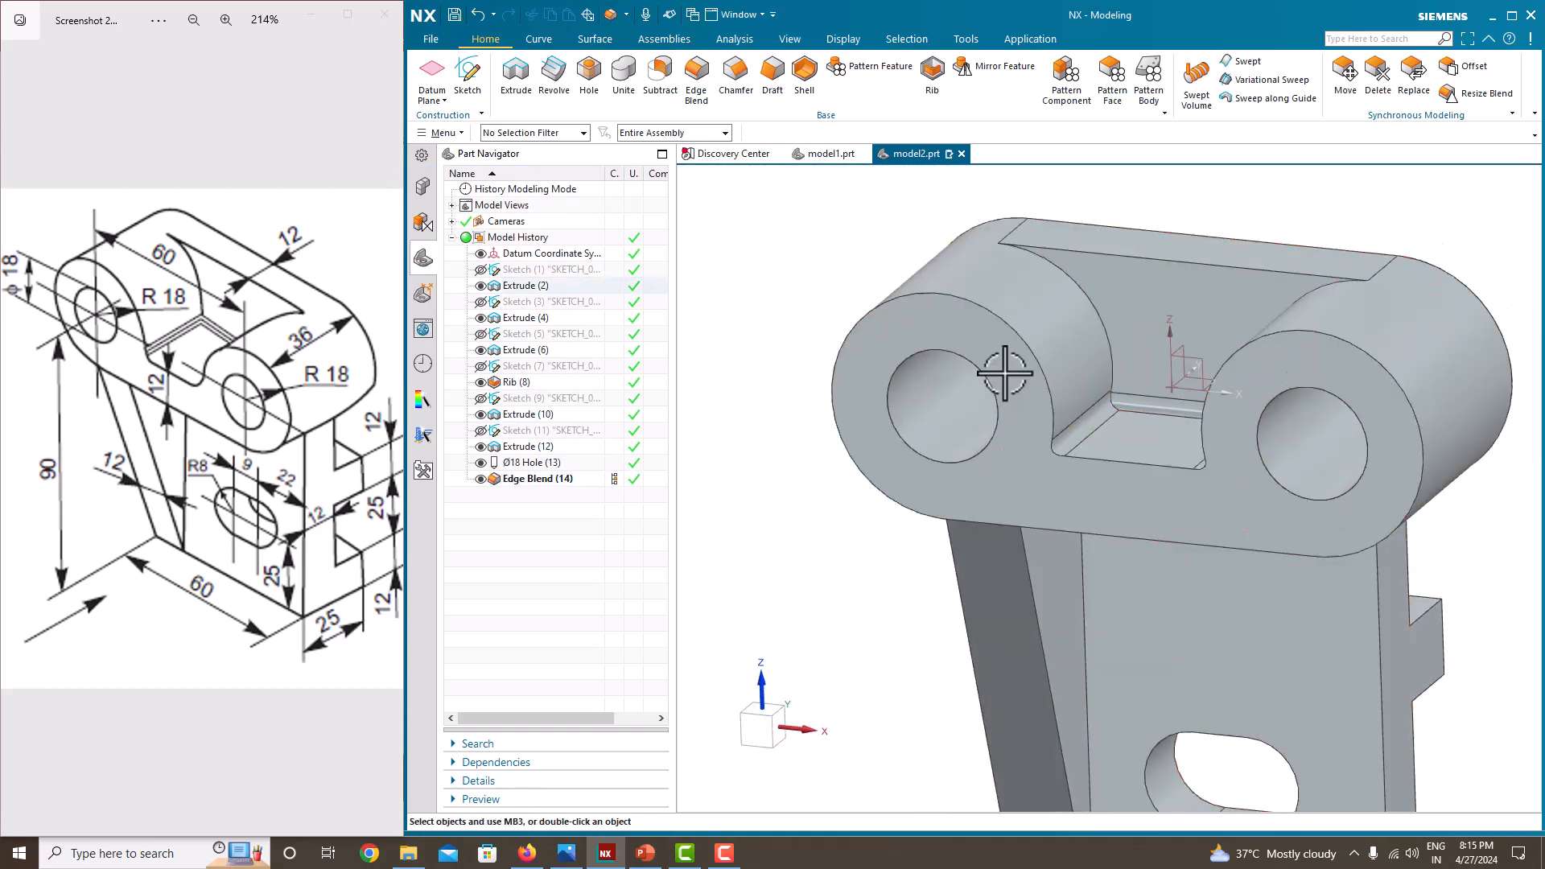
Orient the view of the bracket to Isometric.
scroll(993, 369, down, 3)
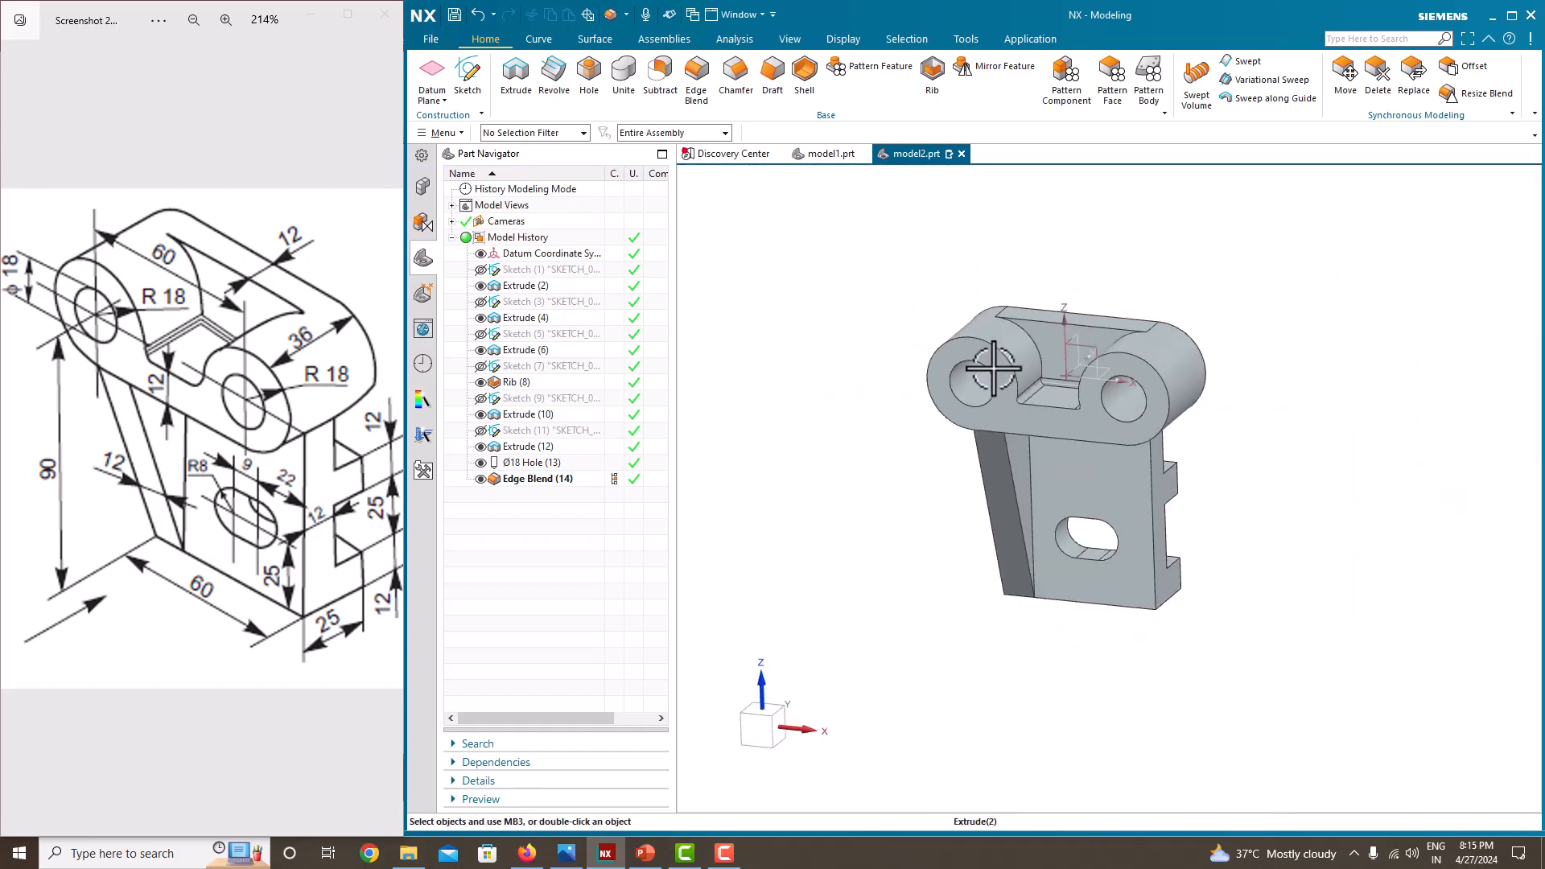
right_click(865, 344)
mouse_move(930, 515)
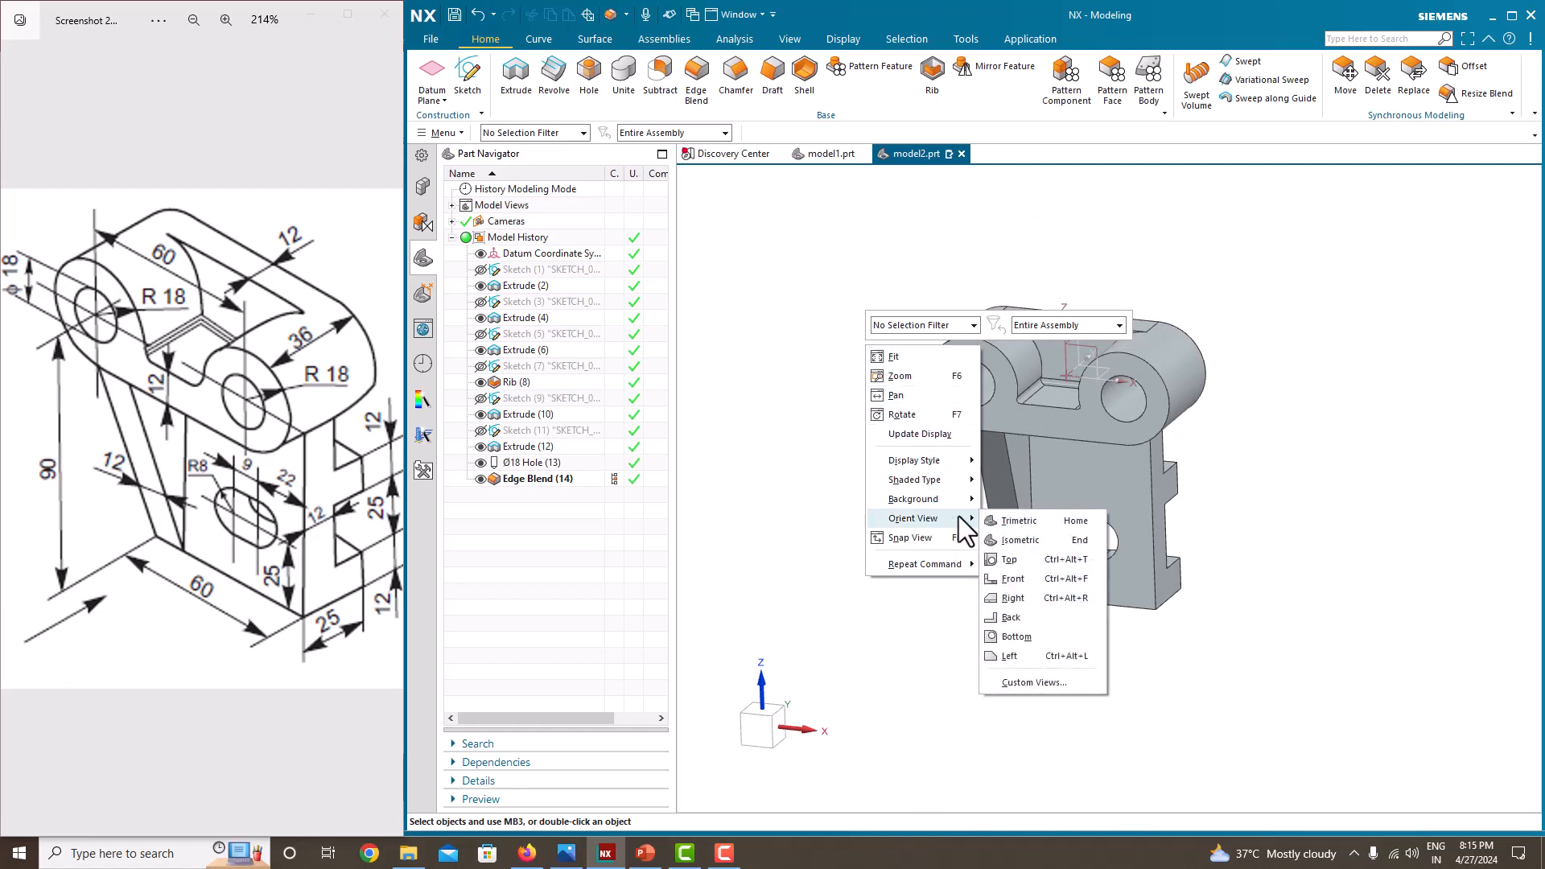
click(1123, 541)
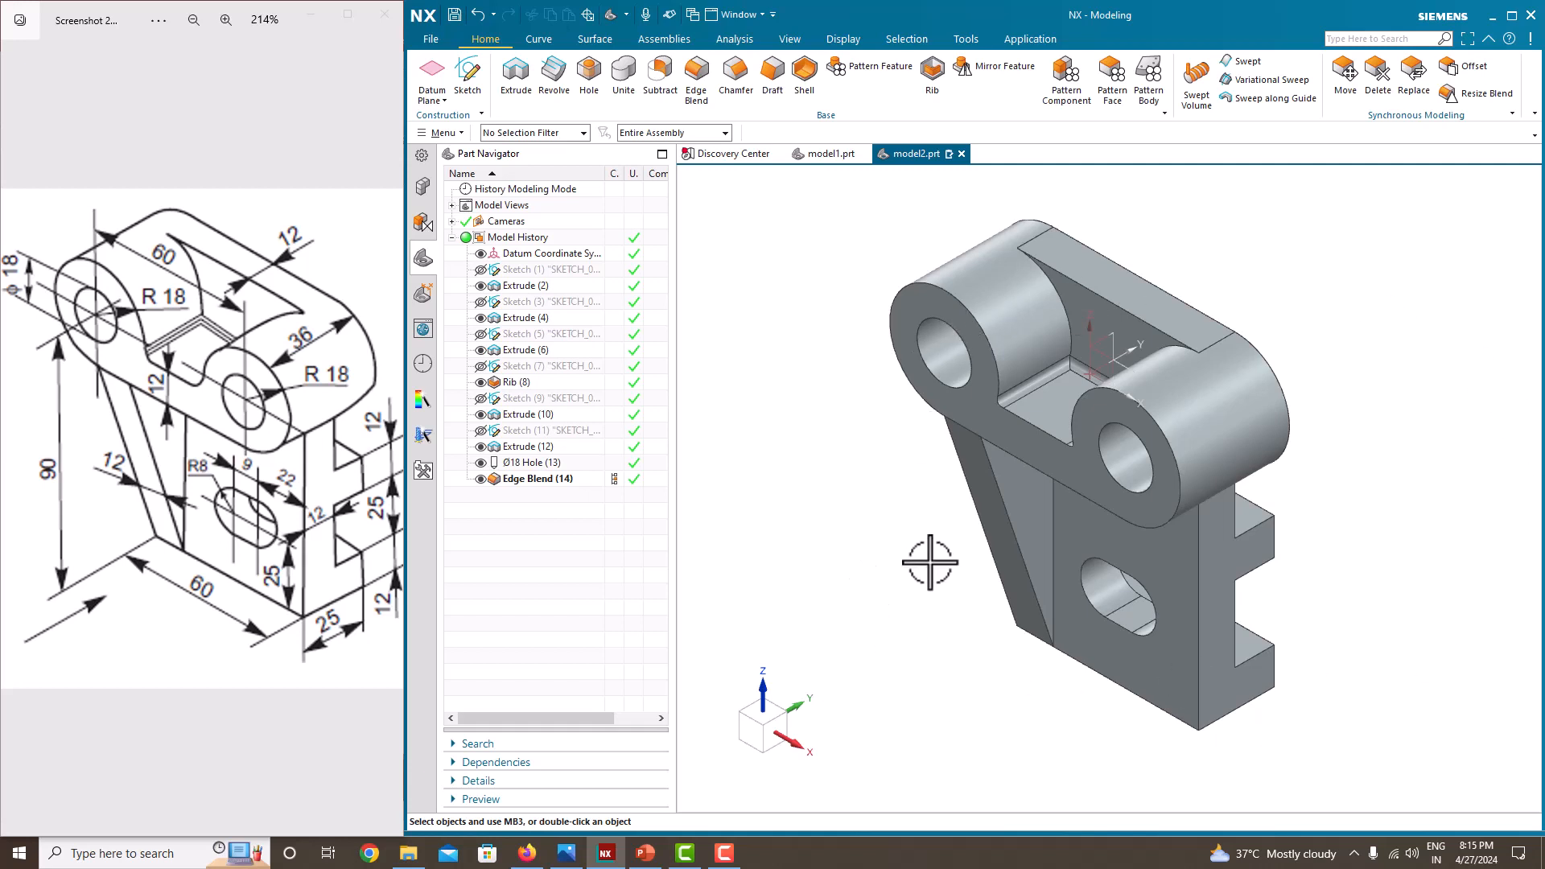
Hide the bracket's solid body and show it again.
click(479, 465)
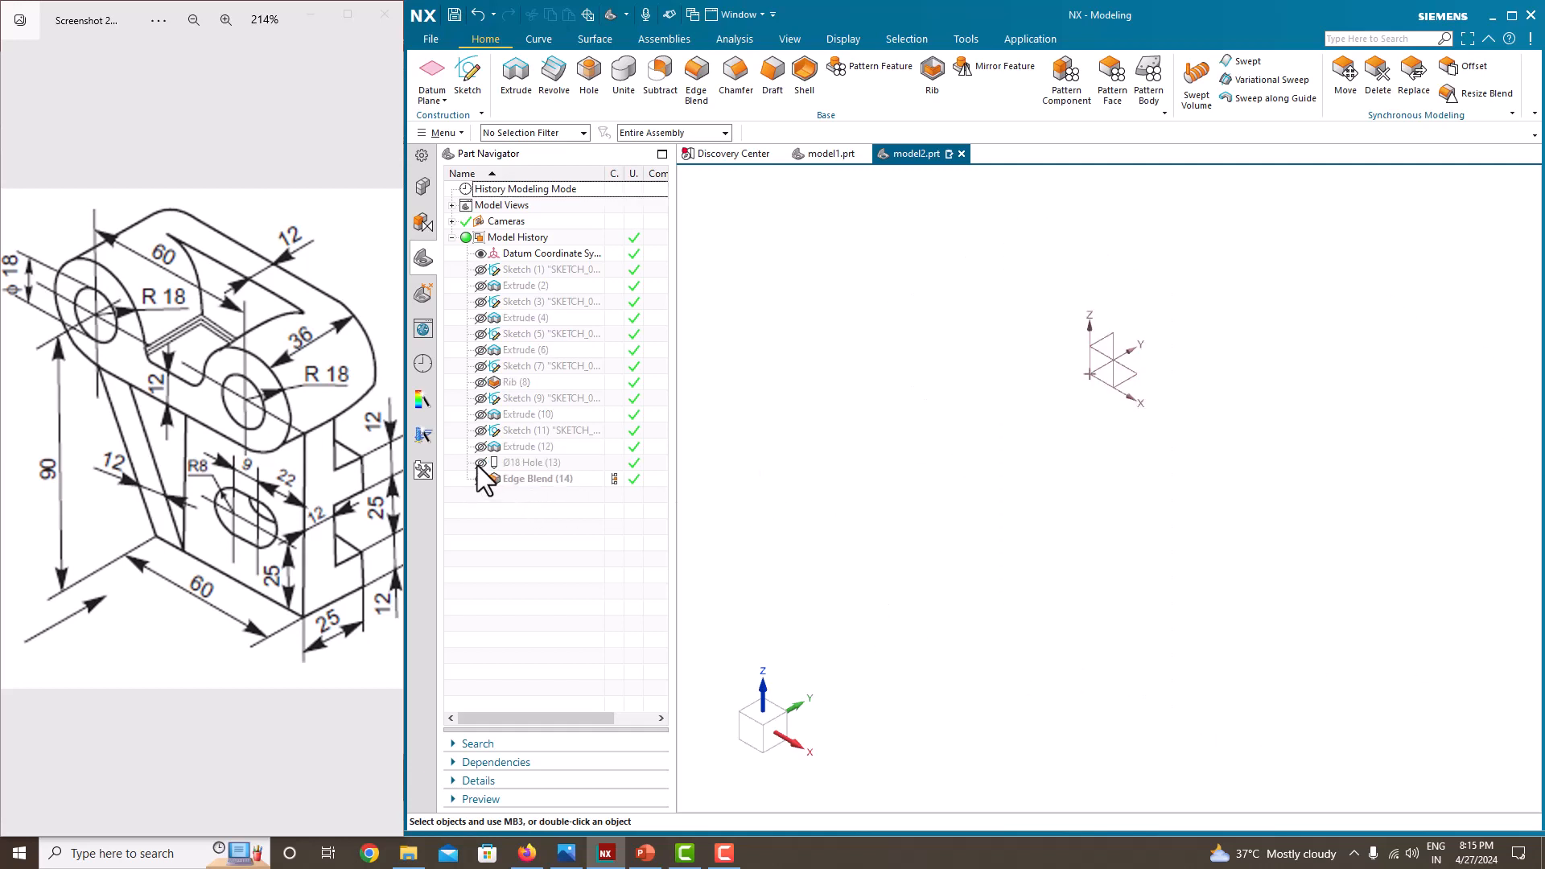
click(477, 464)
middle_drag(813, 511, 811, 506)
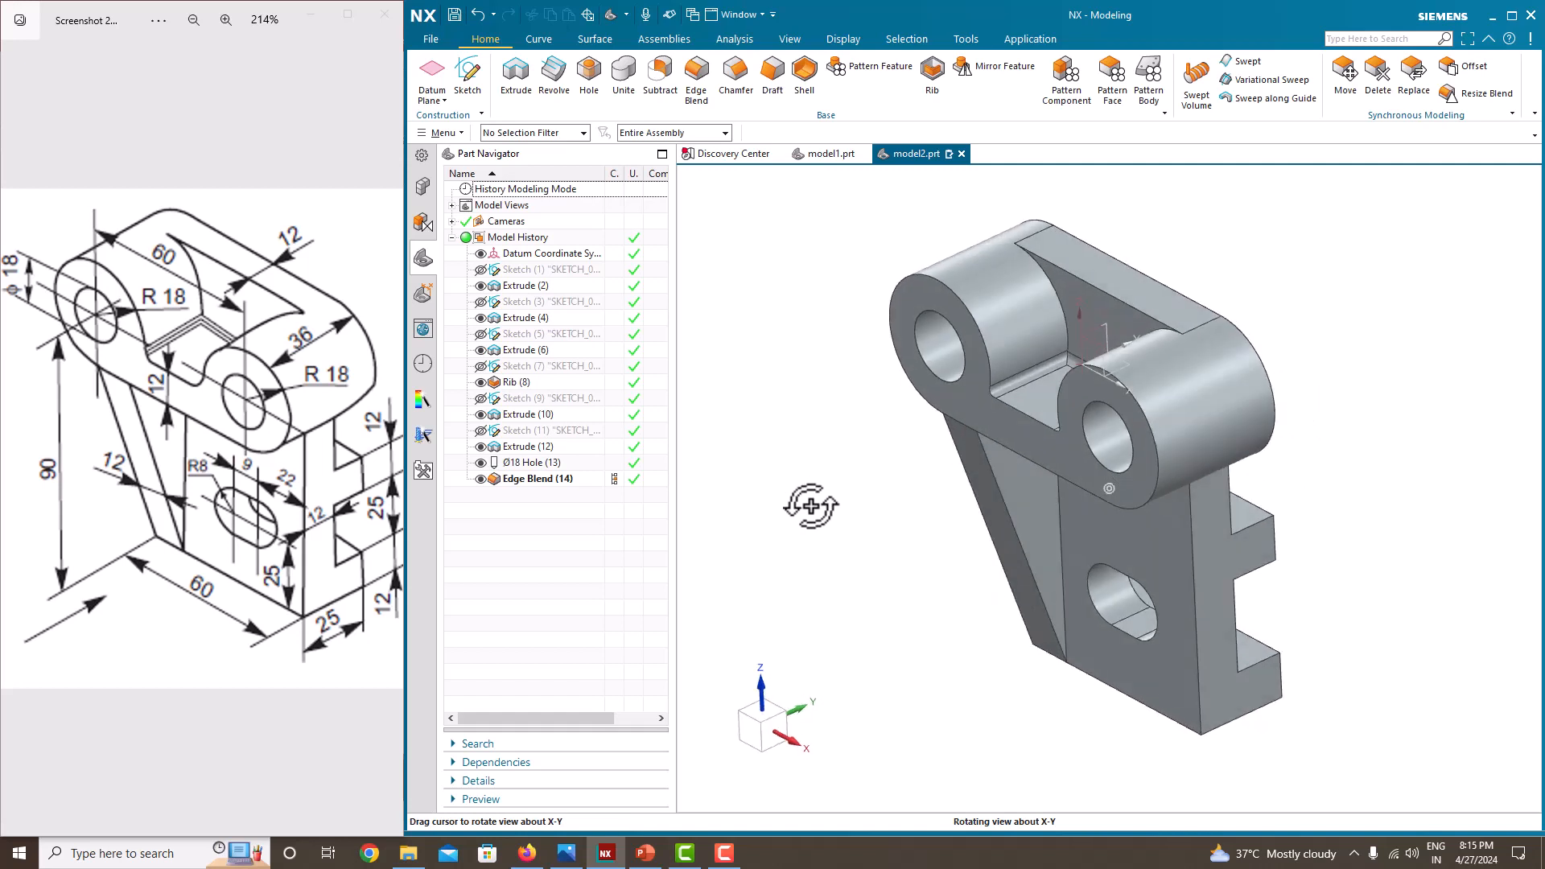